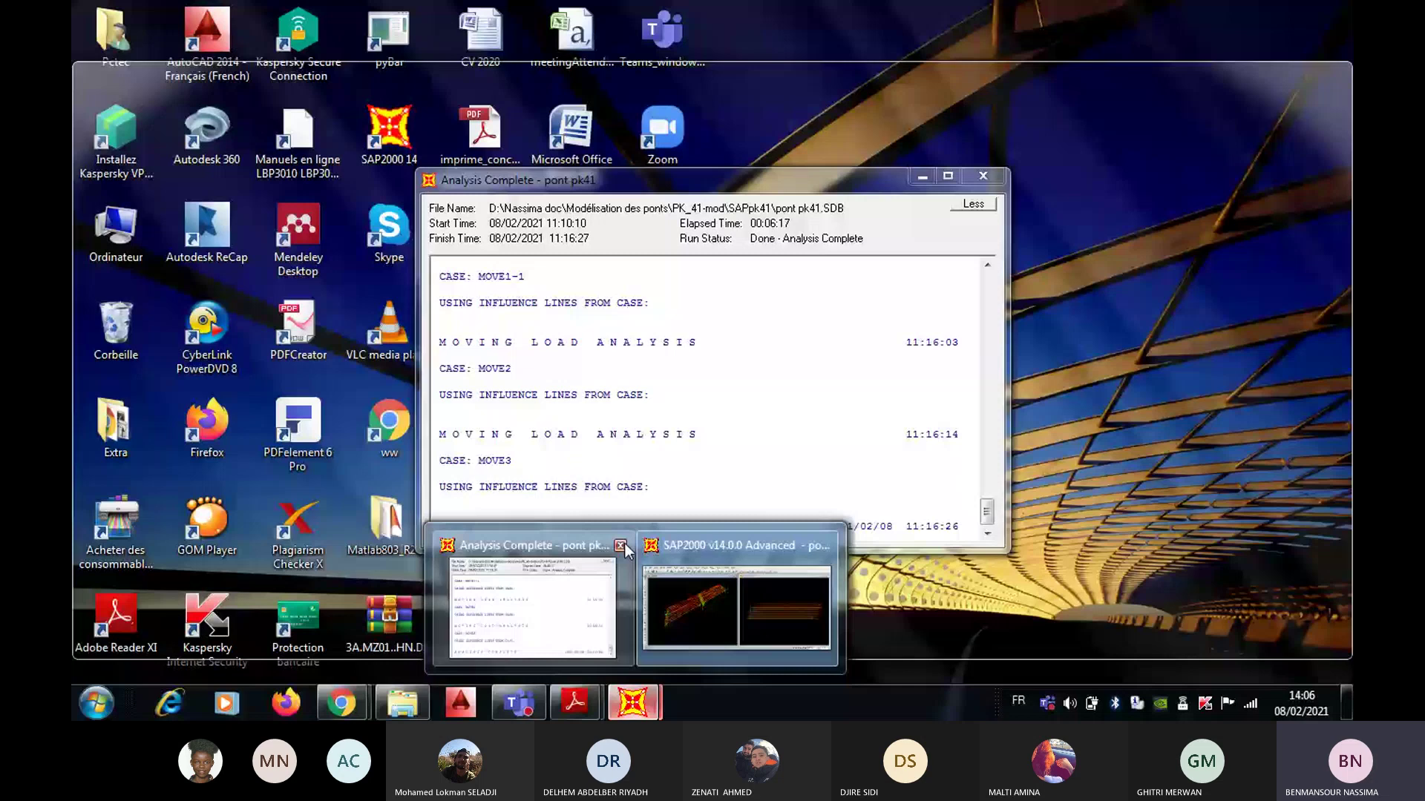
Step: Close the analysis report window and open the temperature gradient definitions from the Bridge Modeler wizard
left_click(621, 545)
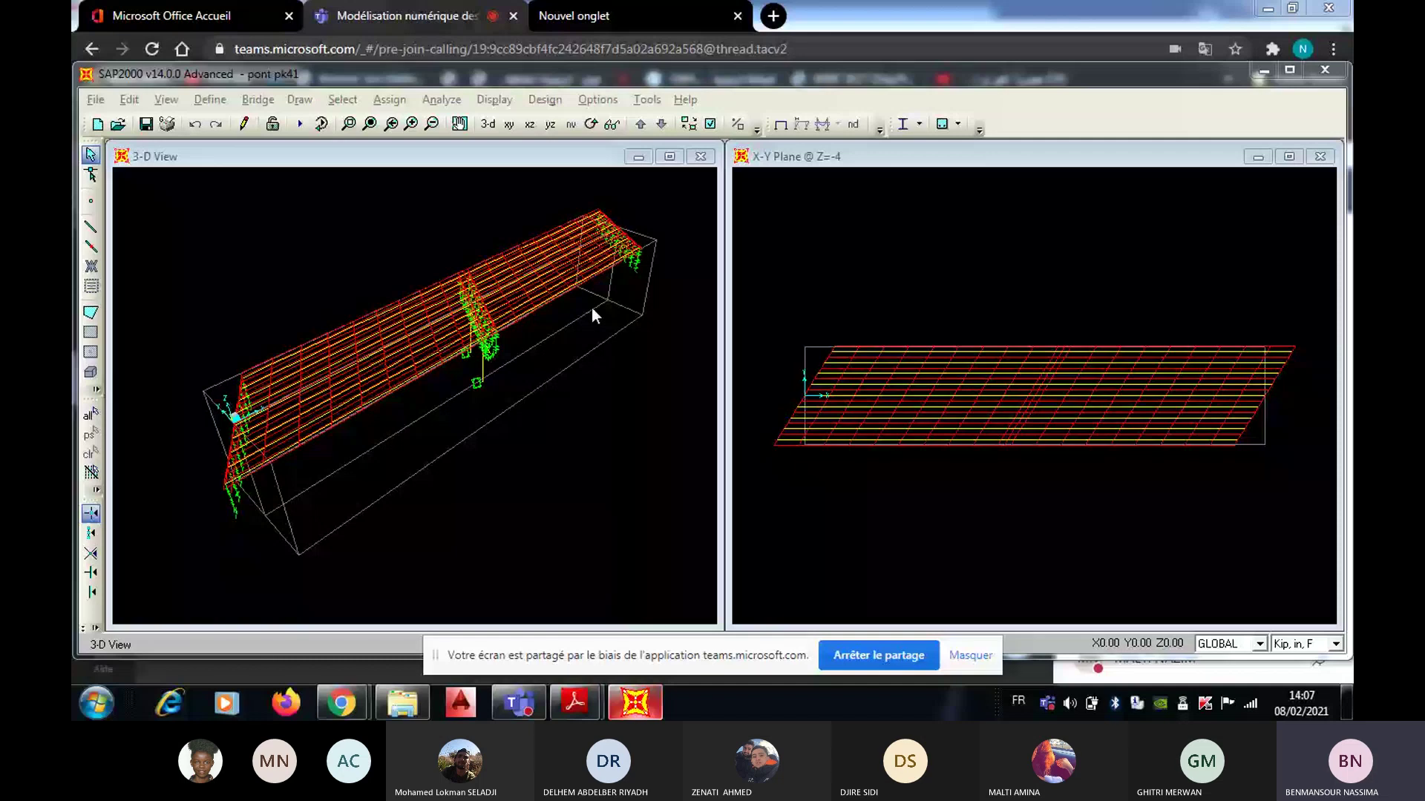
left_click(259, 99)
left_click(273, 120)
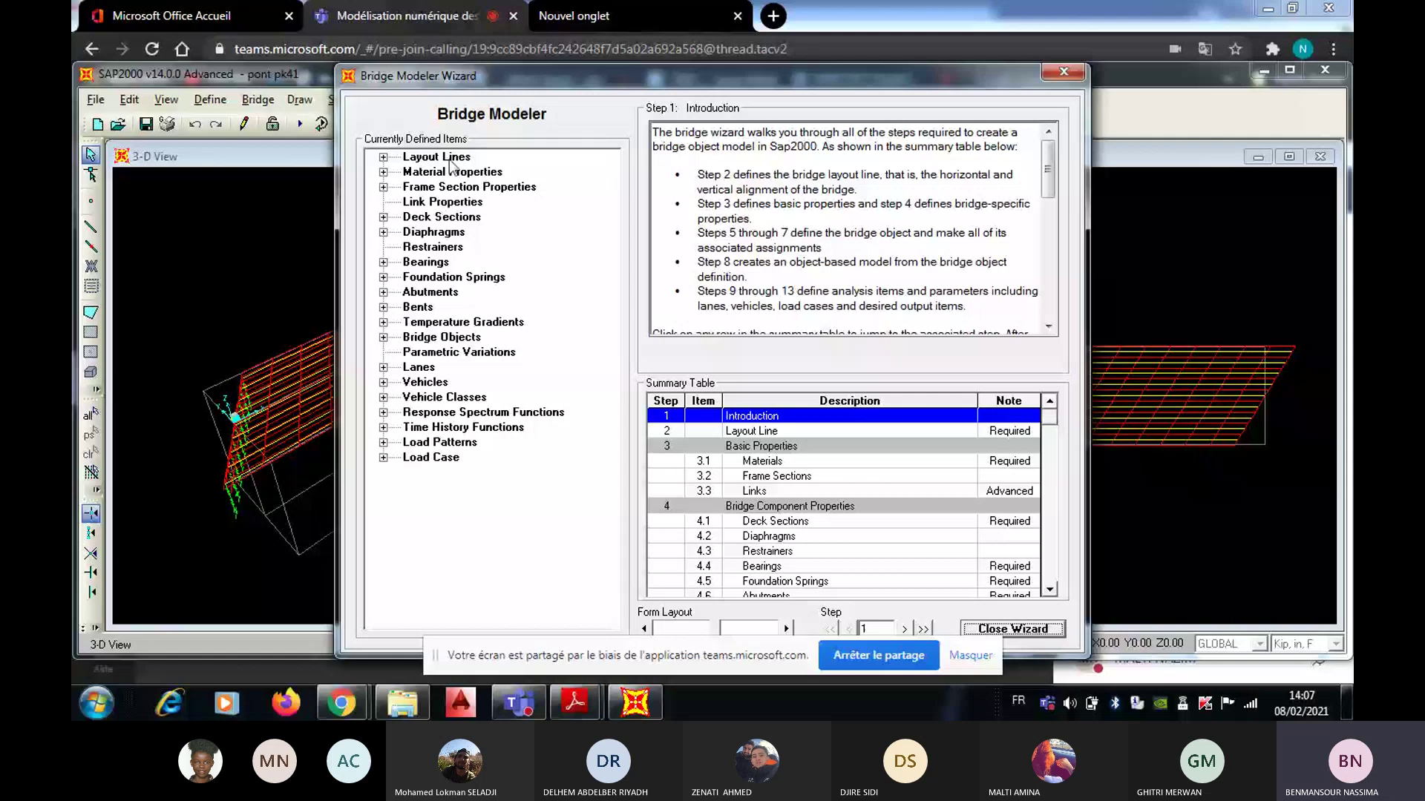
left_click(463, 322)
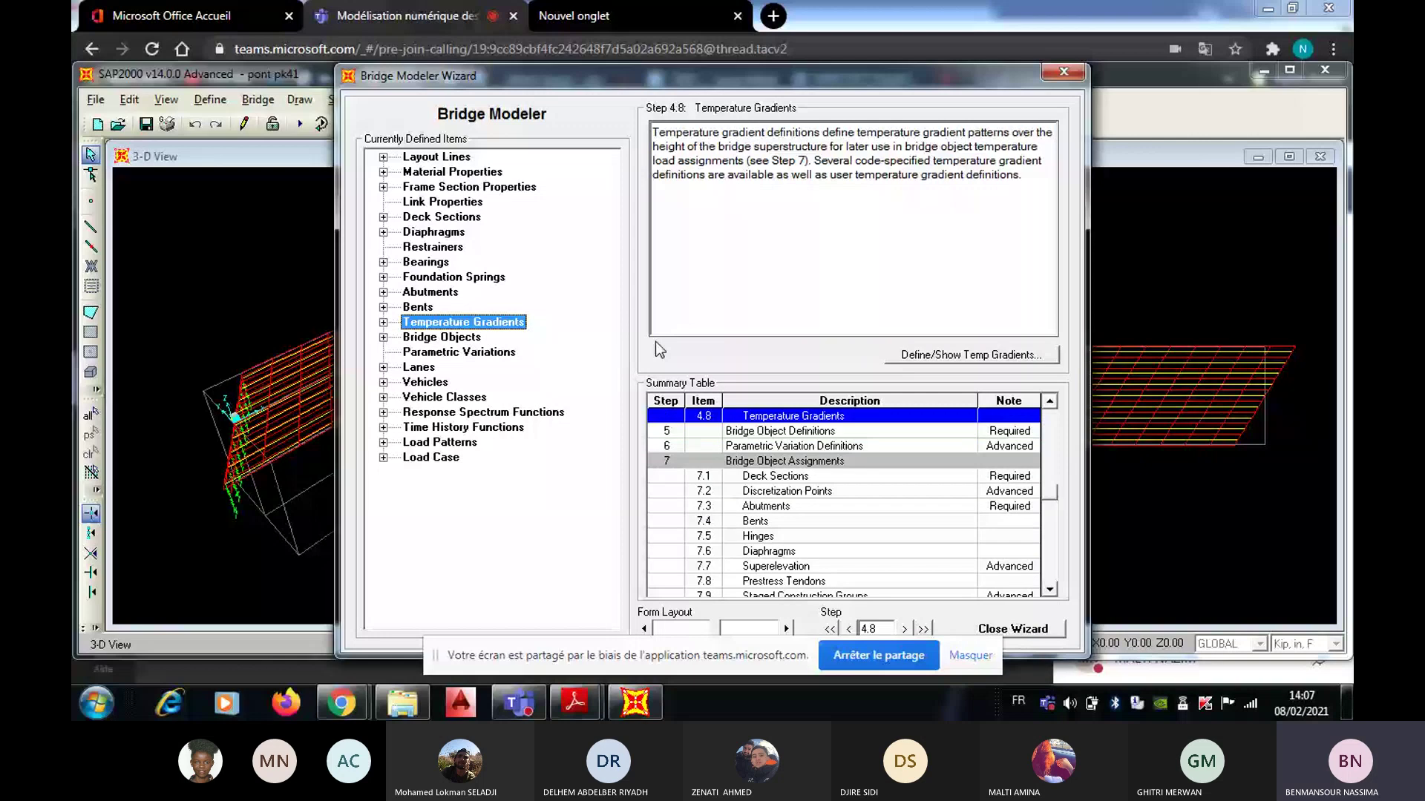
left_click(973, 356)
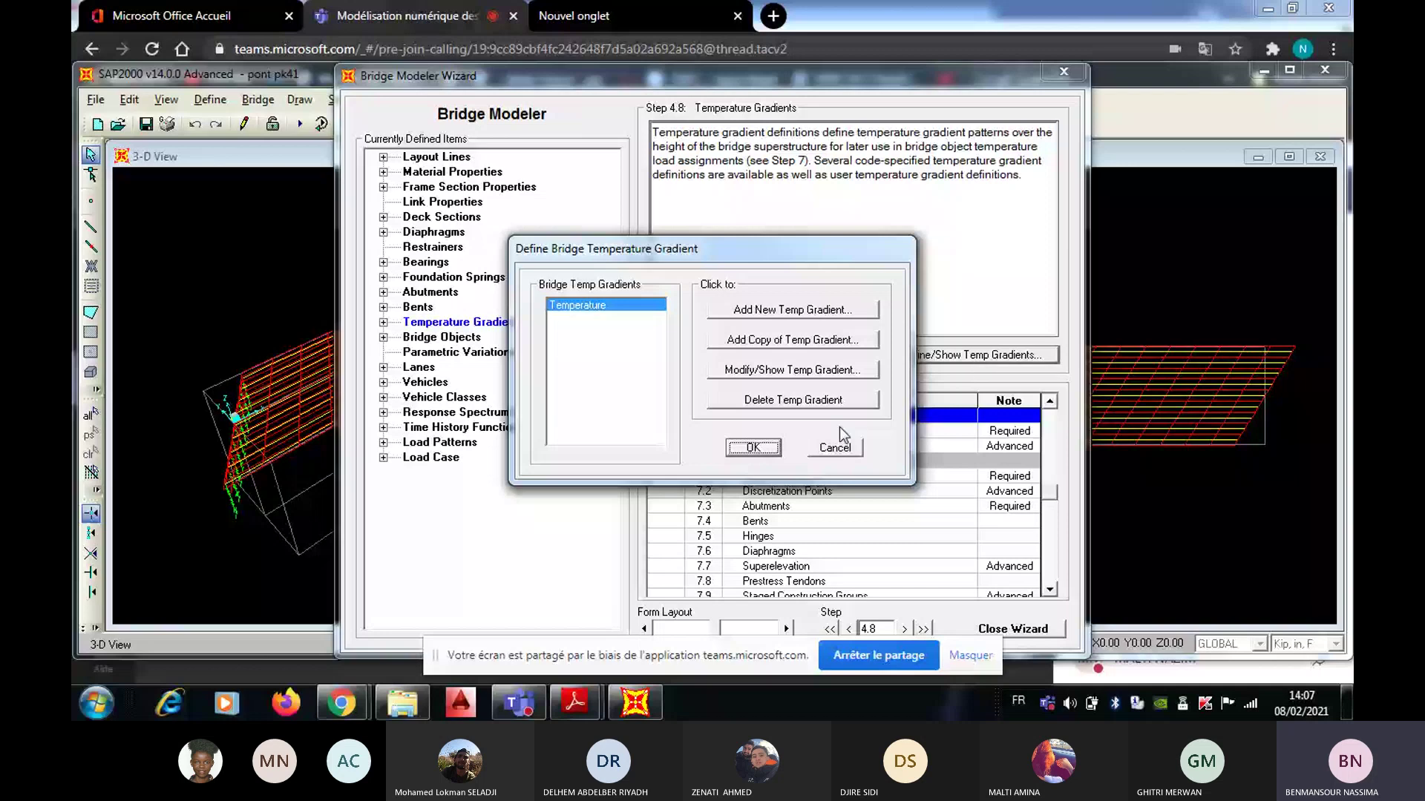
Step: Delete the existing temperature gradient and add a new one named Temperature with units KN, m, C
left_click(793, 400)
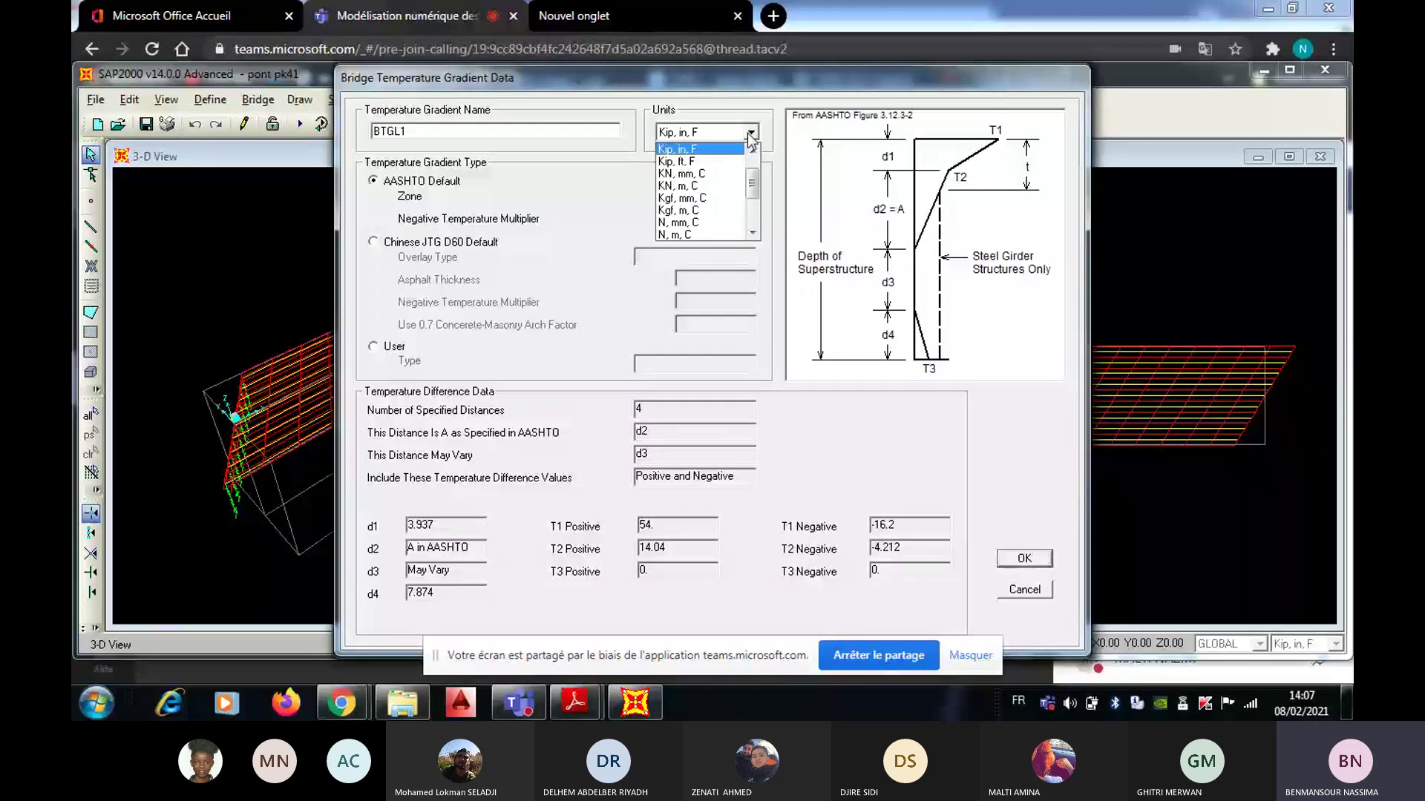
left_click(751, 132)
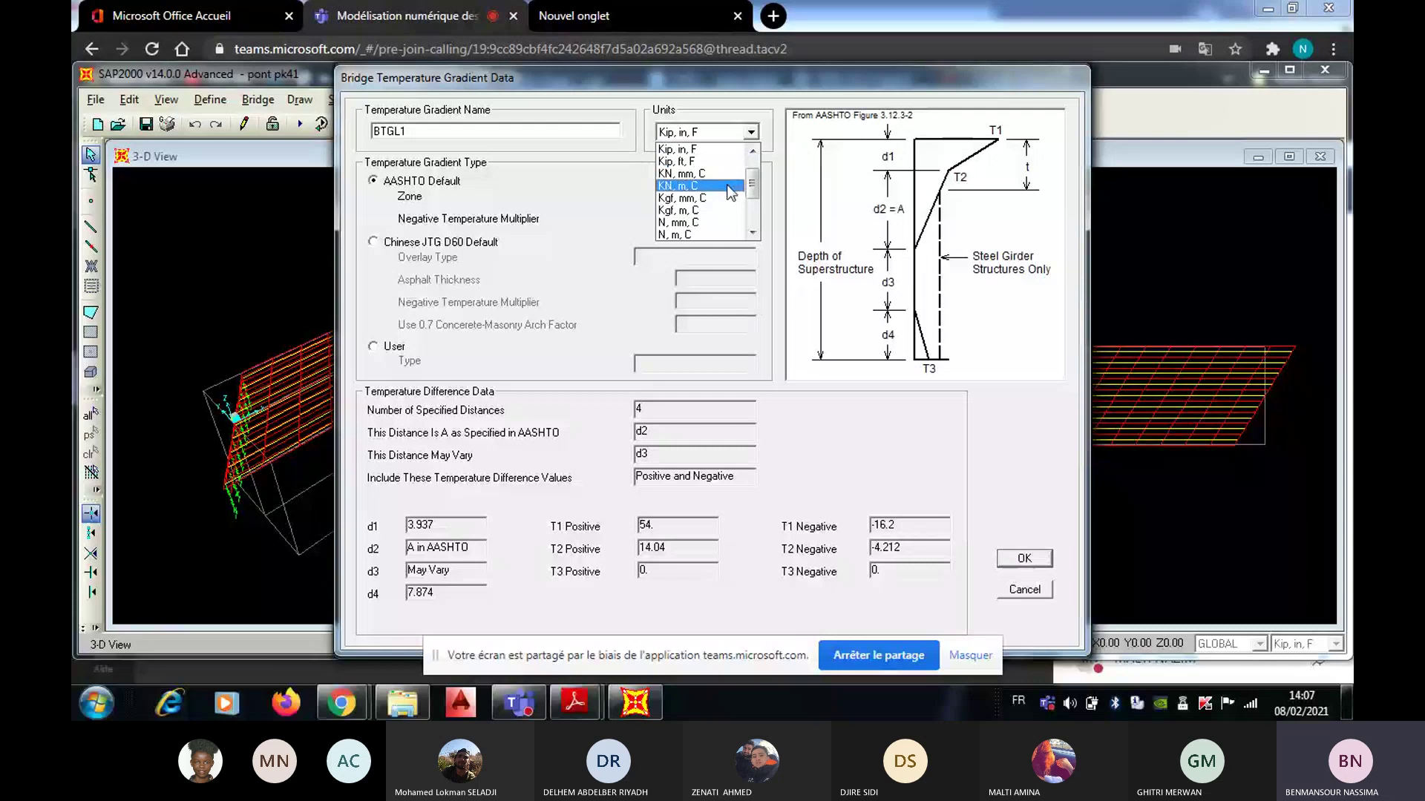
left_click(731, 191)
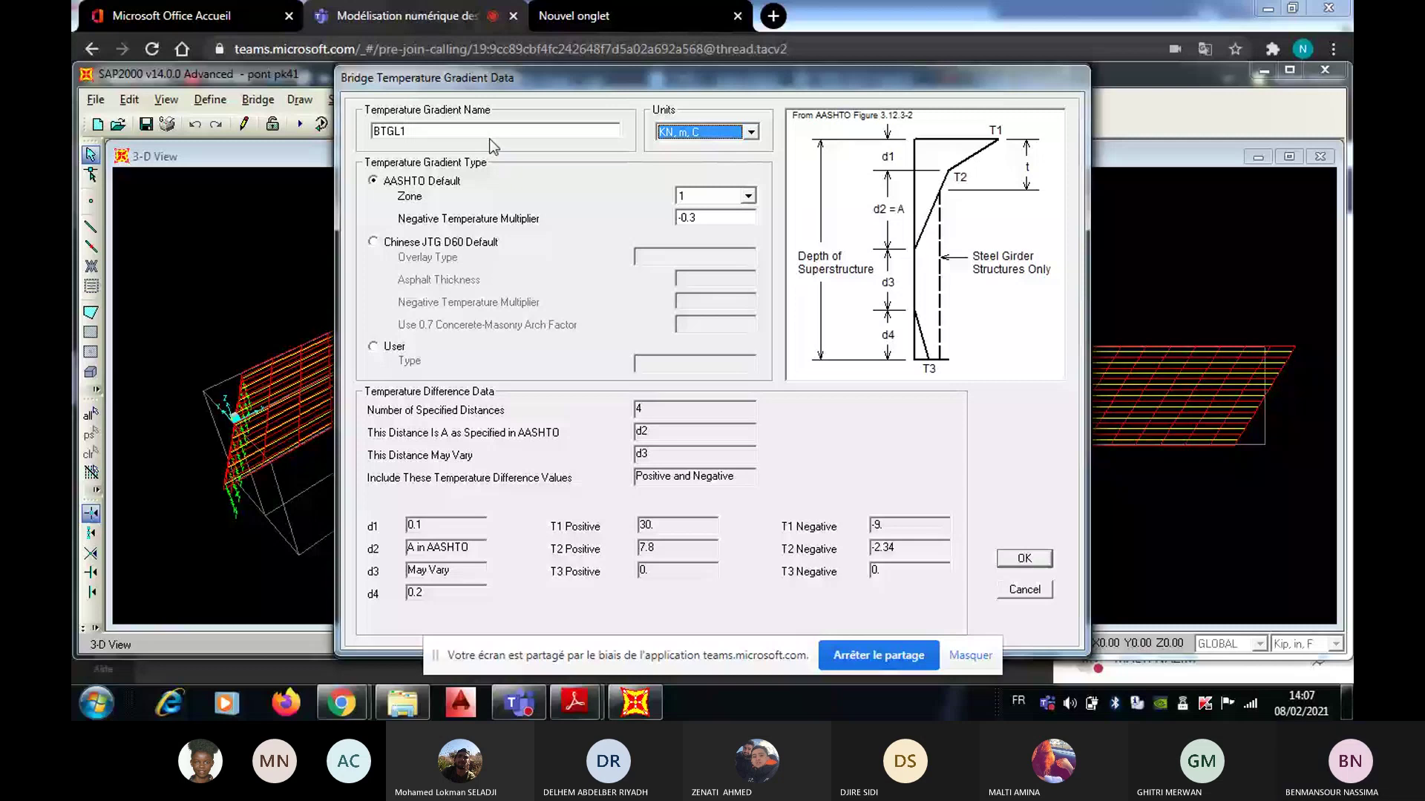
left_click_drag(483, 132, 348, 138)
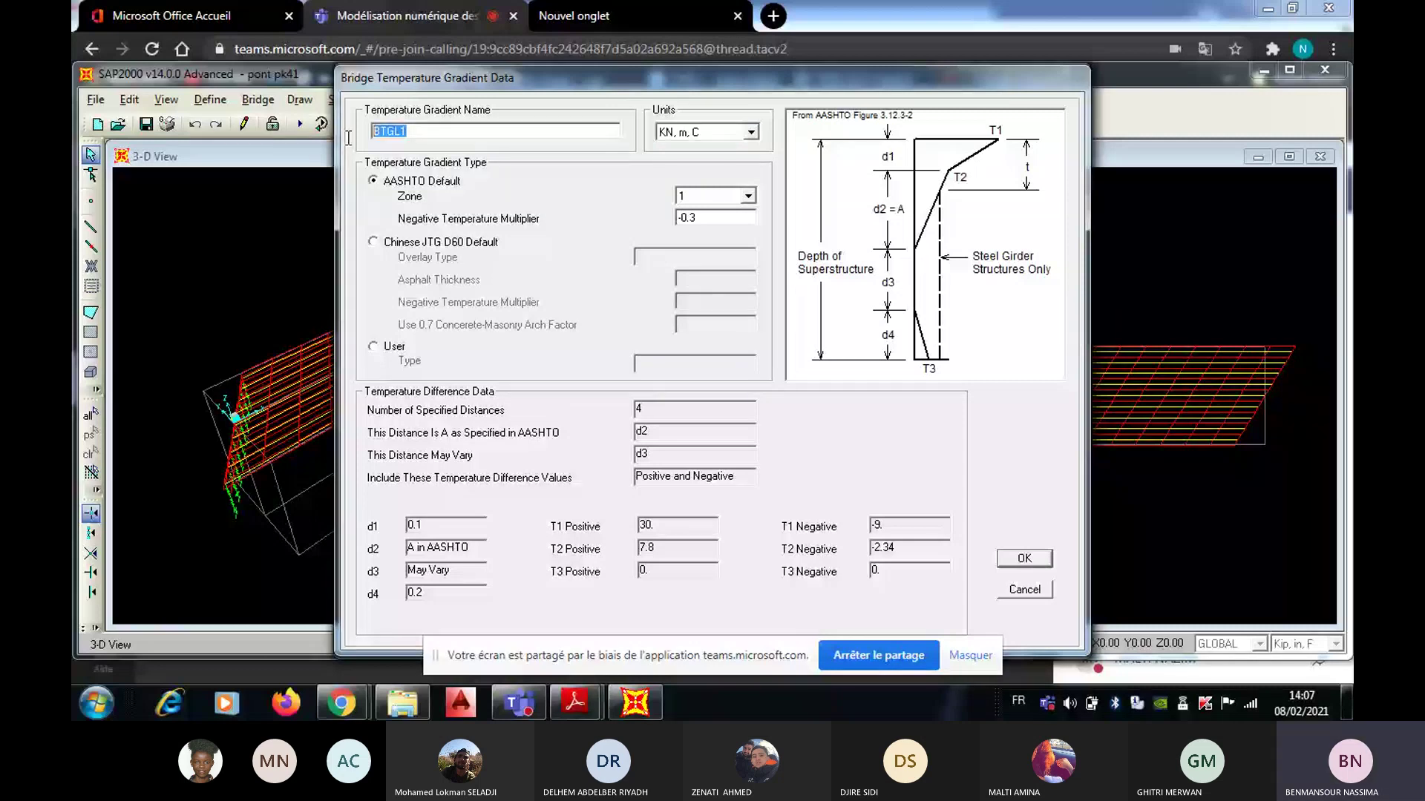
type("Temperature")
Step: Define the gradient as User type General with 1 specified distance
left_click(397, 349)
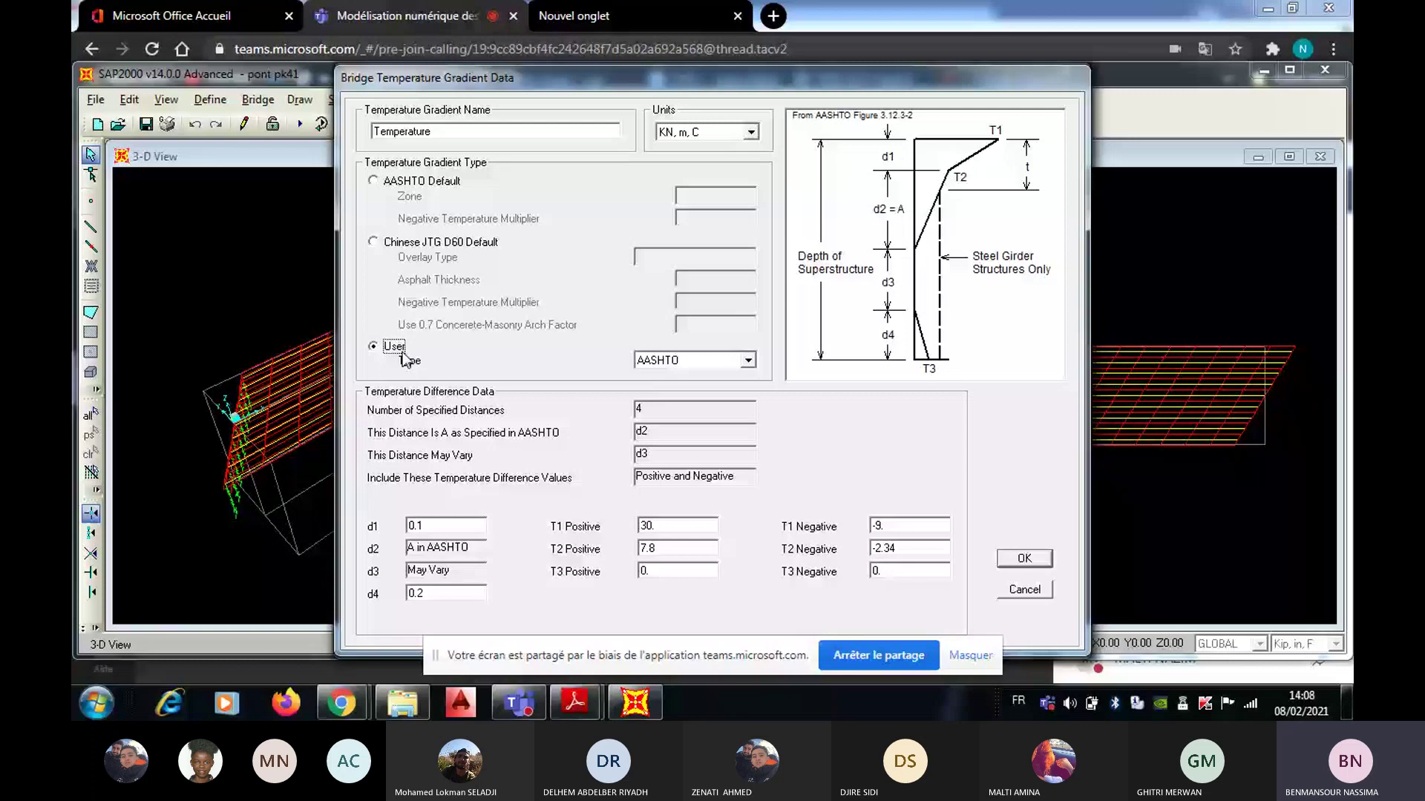
left_click(675, 360)
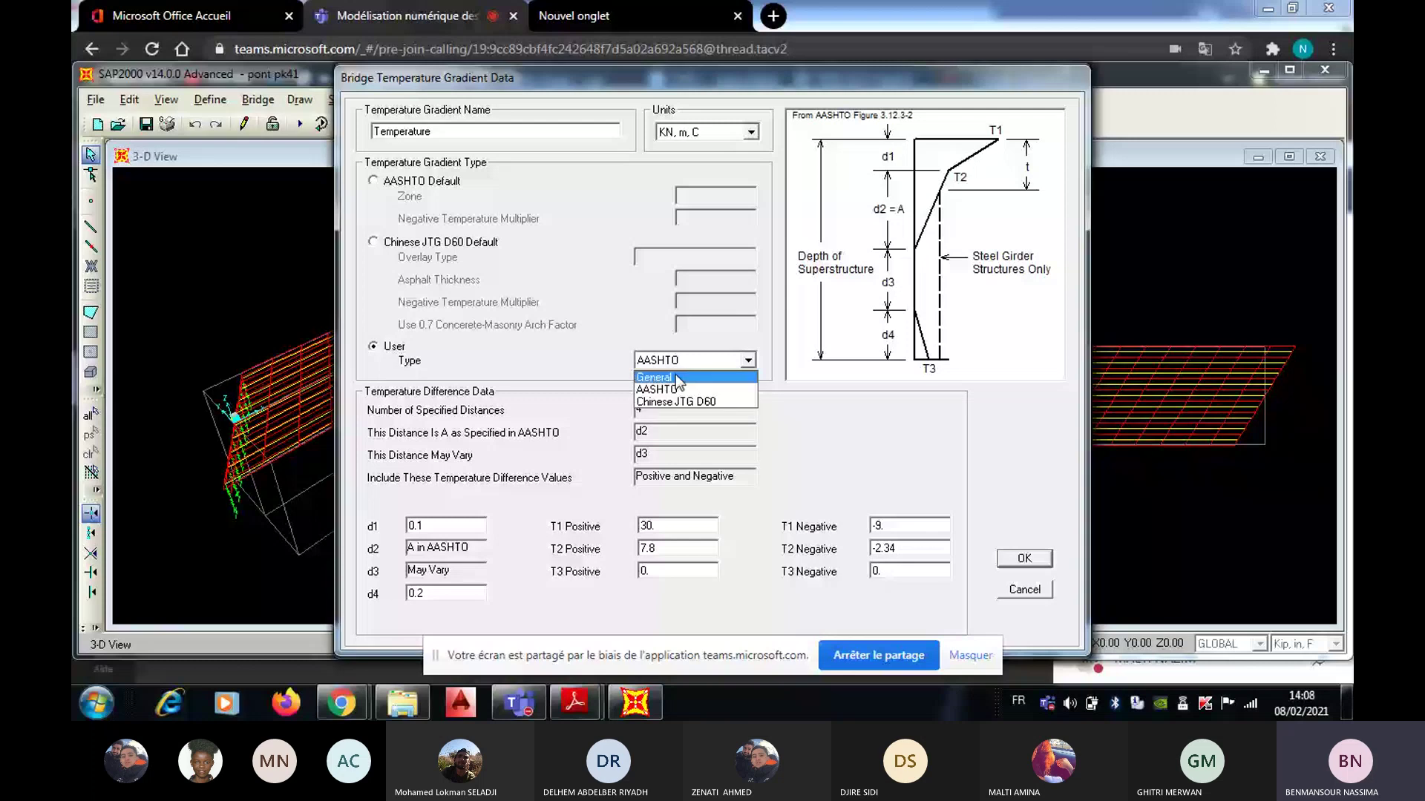
left_click(676, 378)
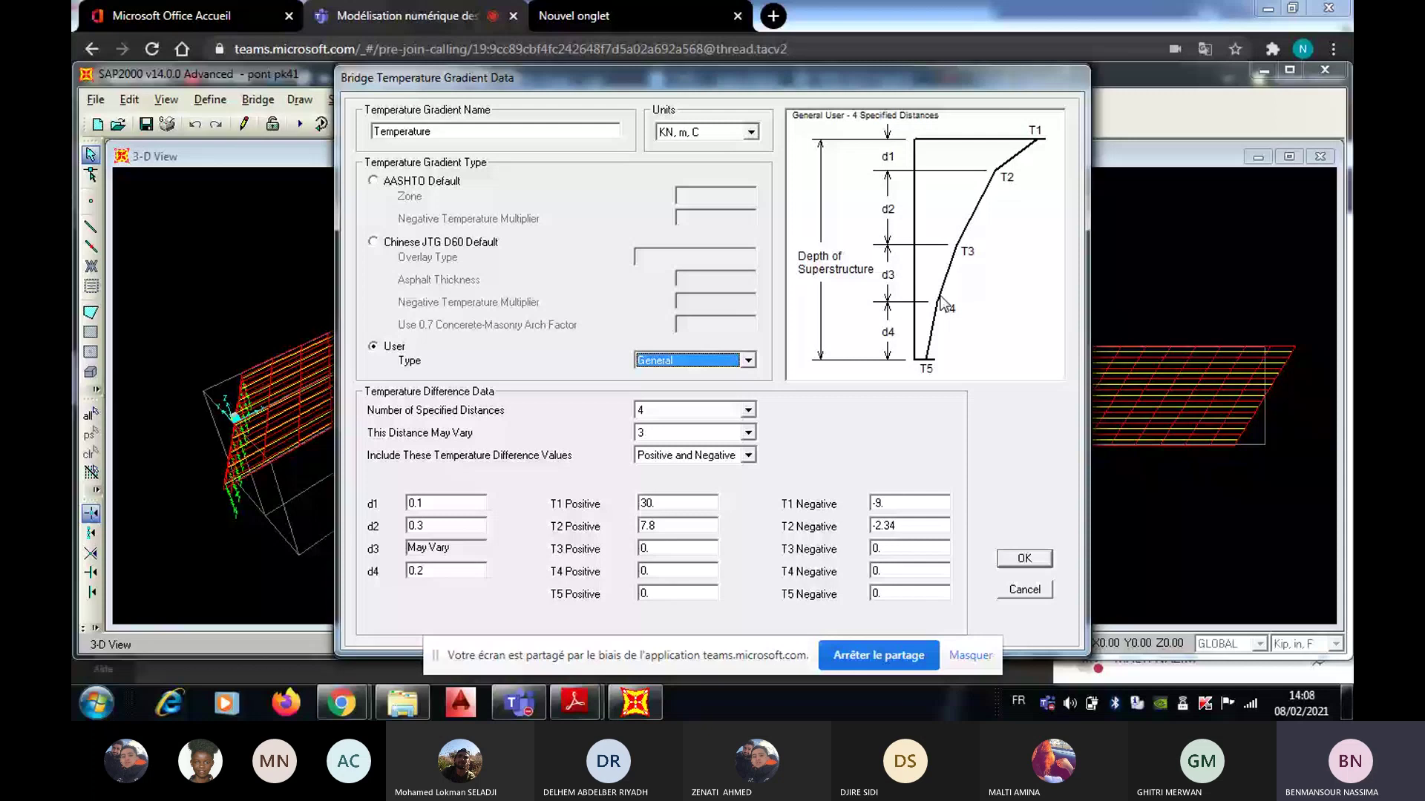
left_click(745, 410)
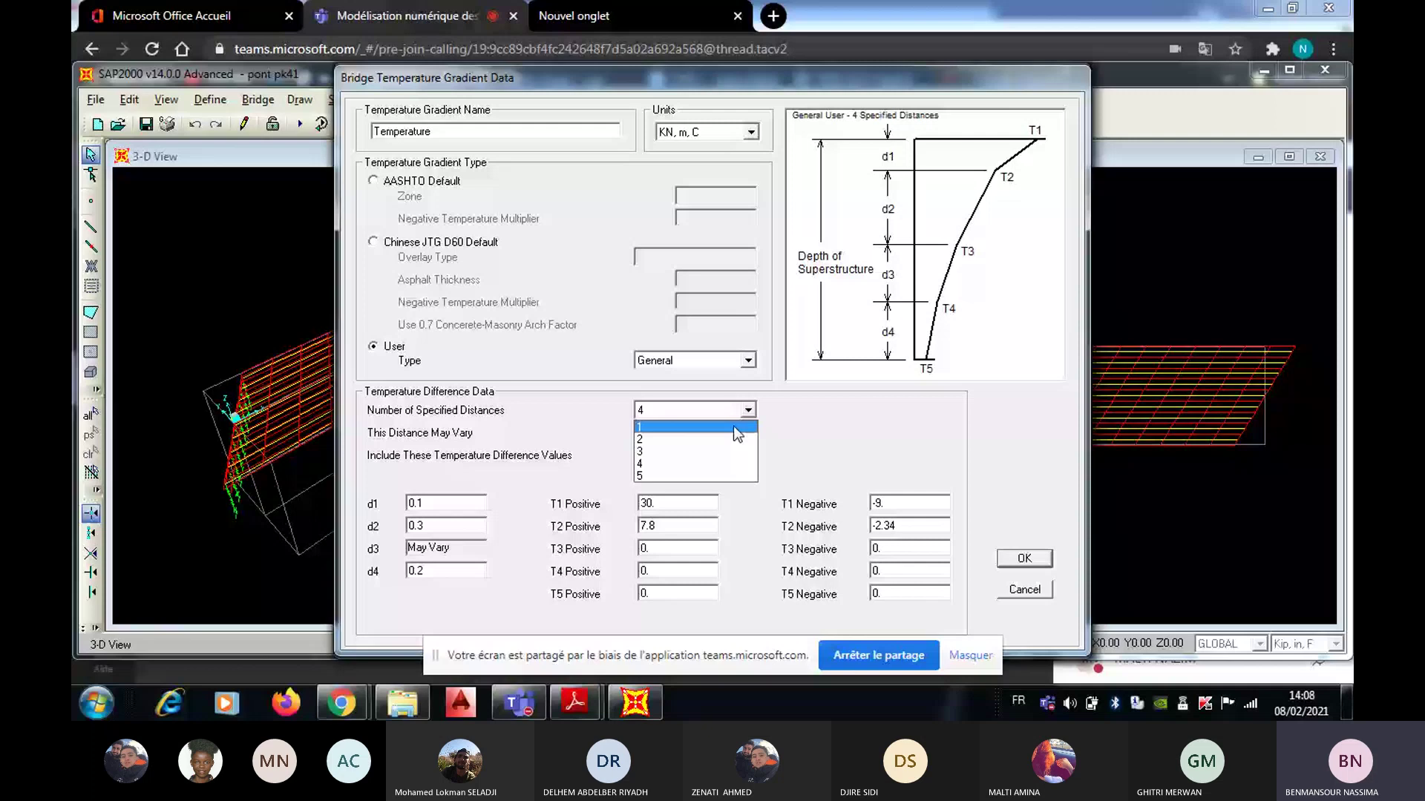
left_click(737, 429)
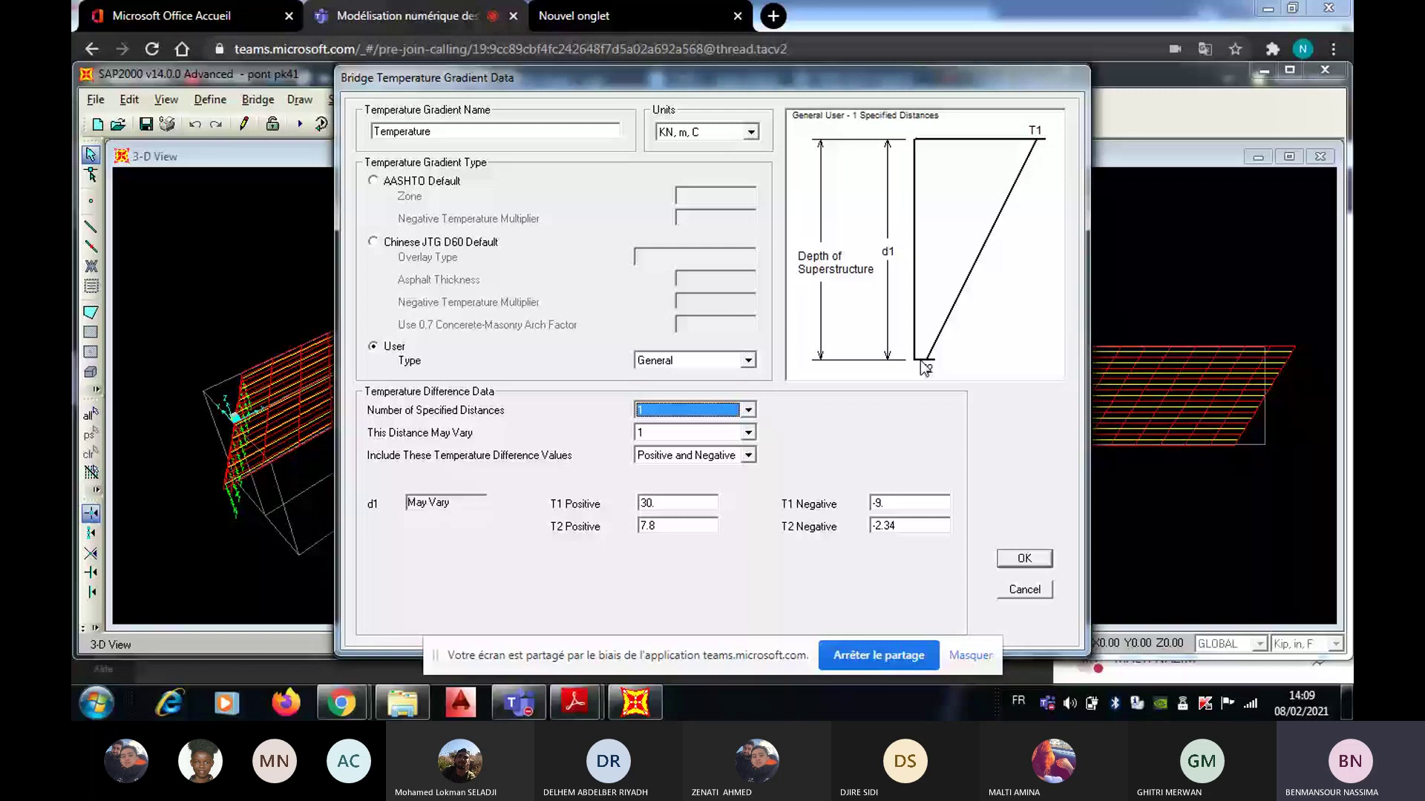
Step: Try 2 specified distances, letting distance 2 vary and switching the varying distance back to 1
key("Down")
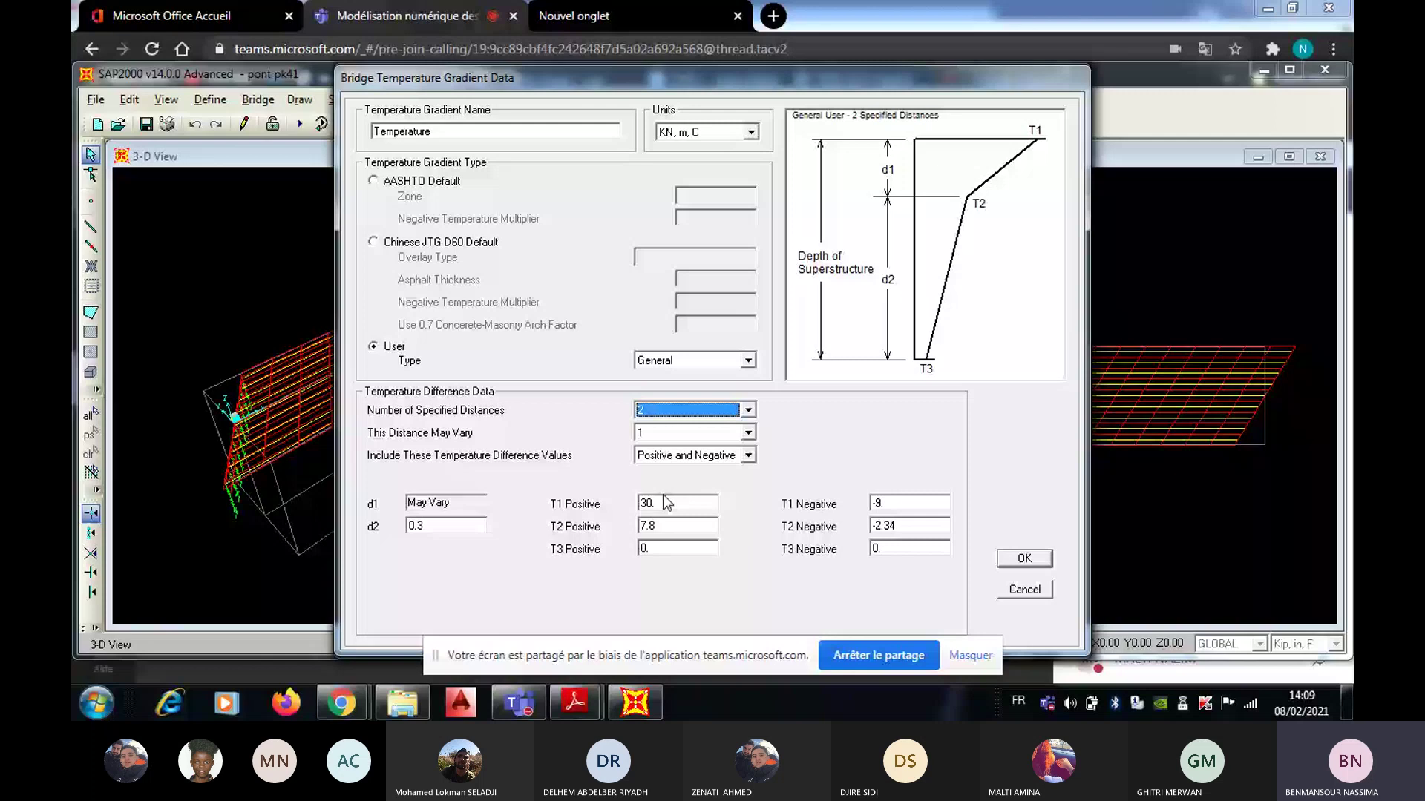
key("Tab")
key("Down")
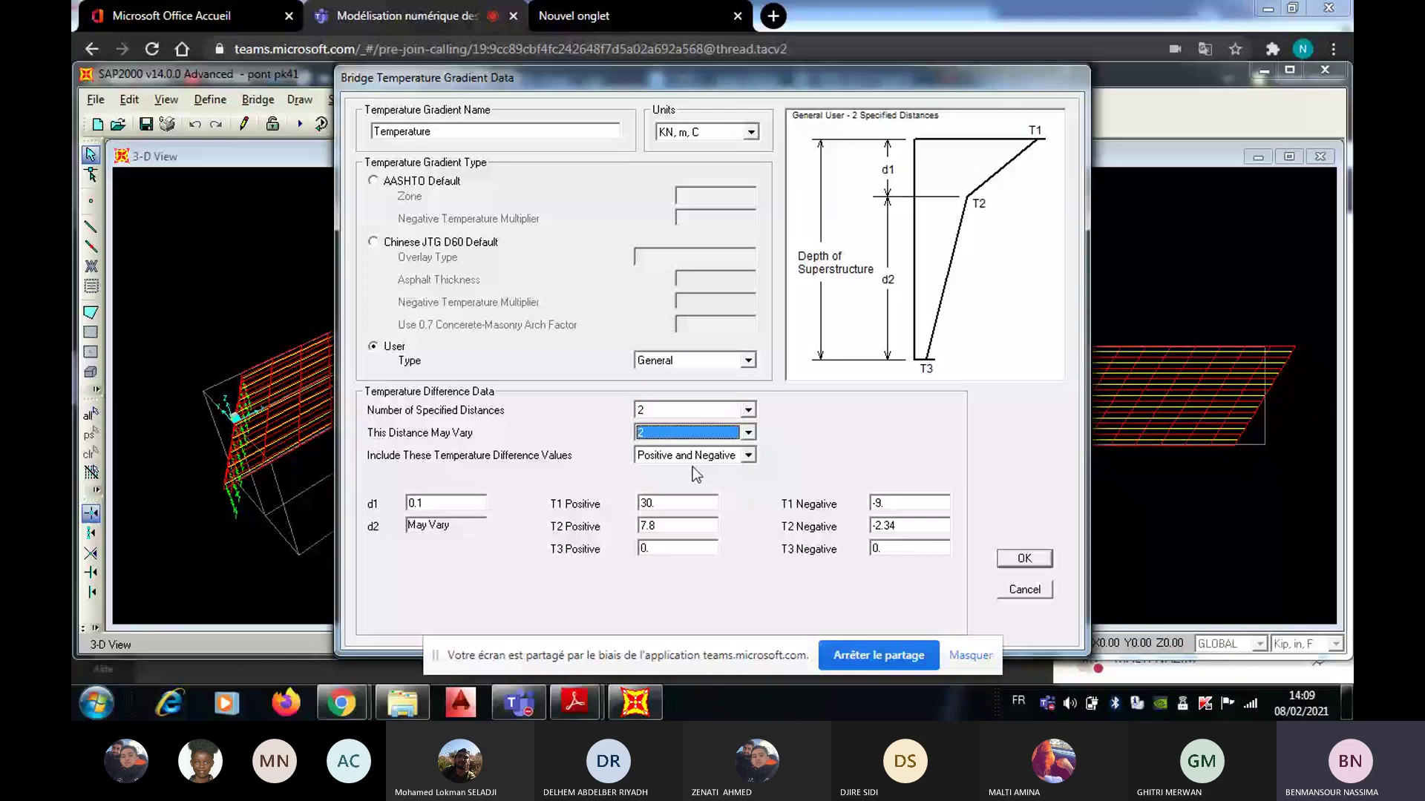
key("Up")
Step: Try the Positive Only and Negative Only temperature differences, and return to Positive and Negative with 1 specified distance
key("Tab")
key("Down")
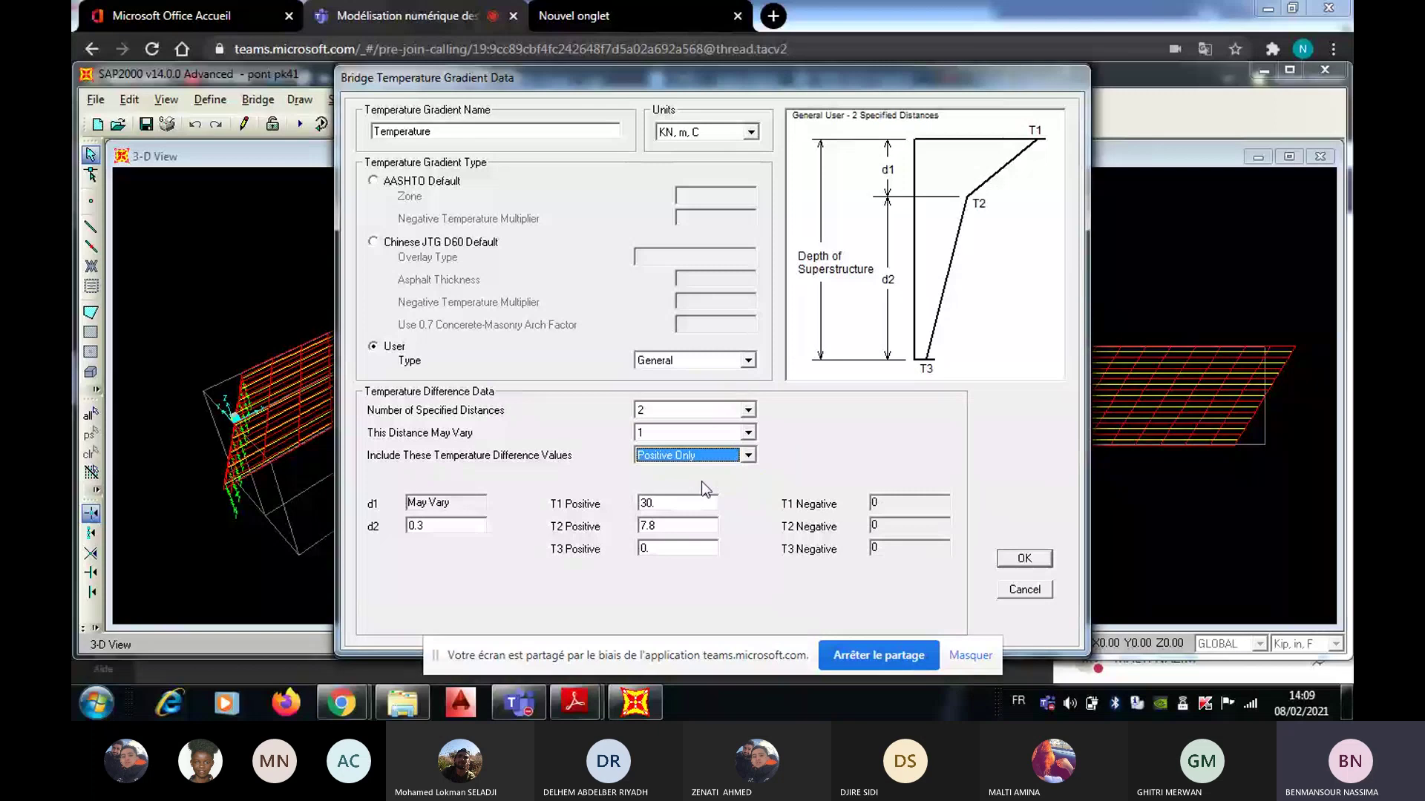
key("alt+Down")
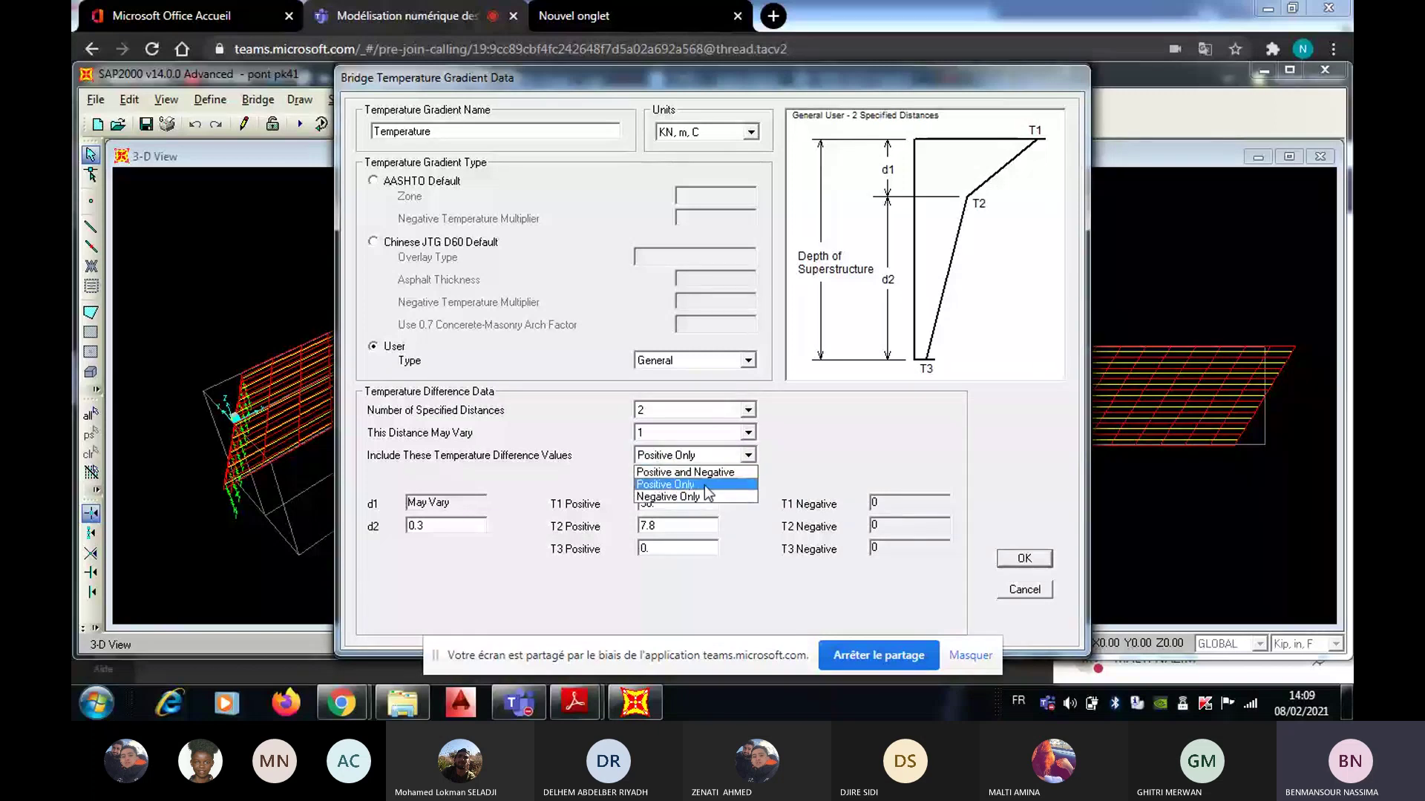
left_click(705, 496)
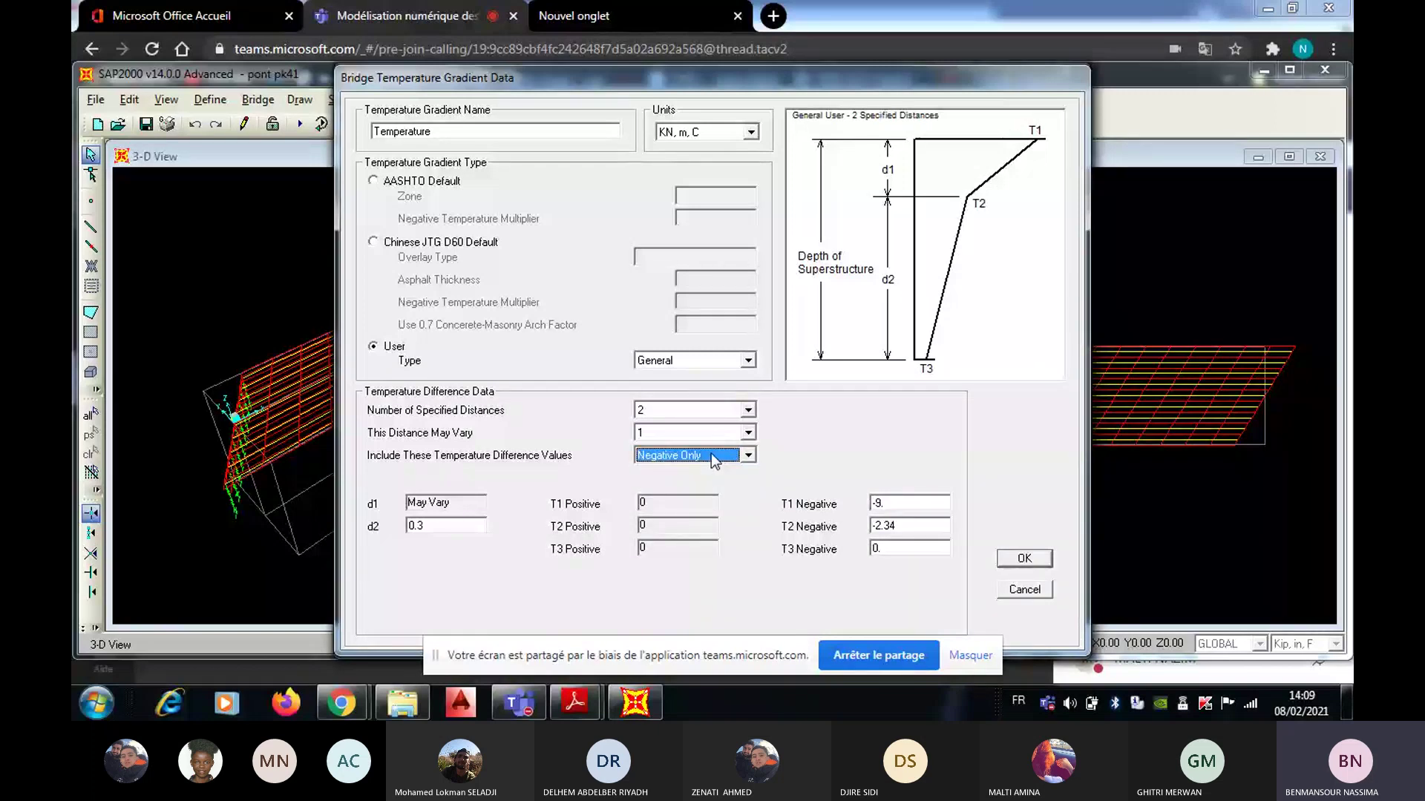
left_click(712, 456)
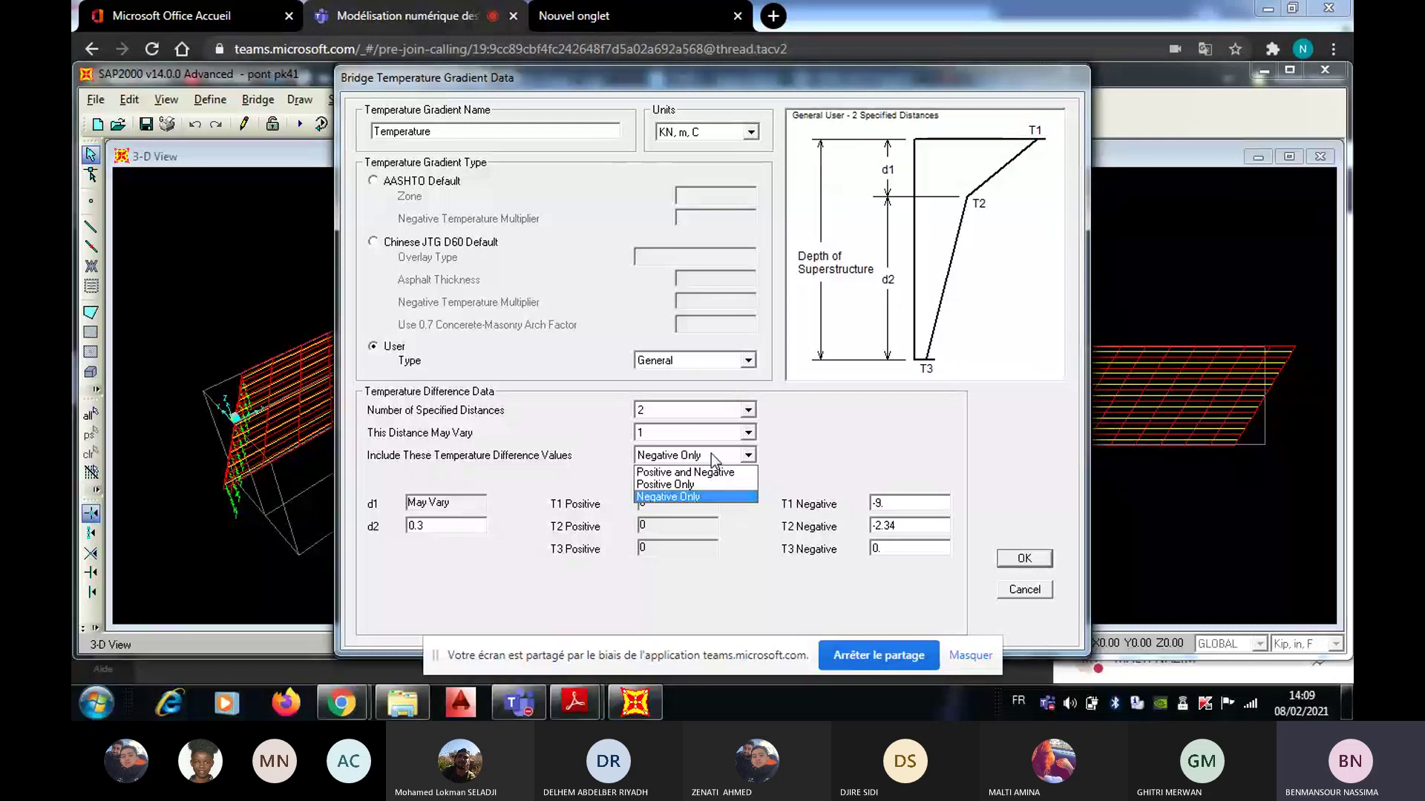
left_click(711, 472)
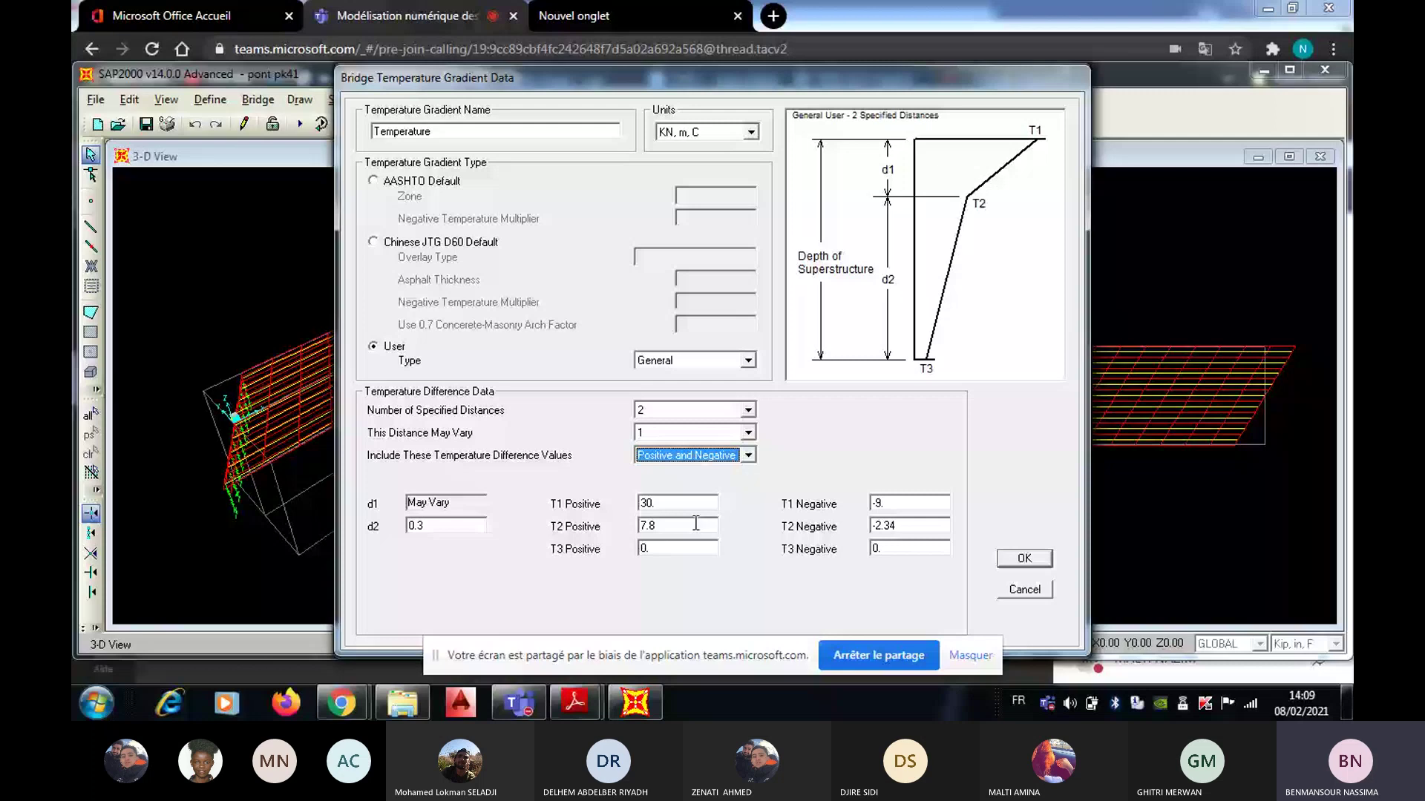
left_click(719, 414)
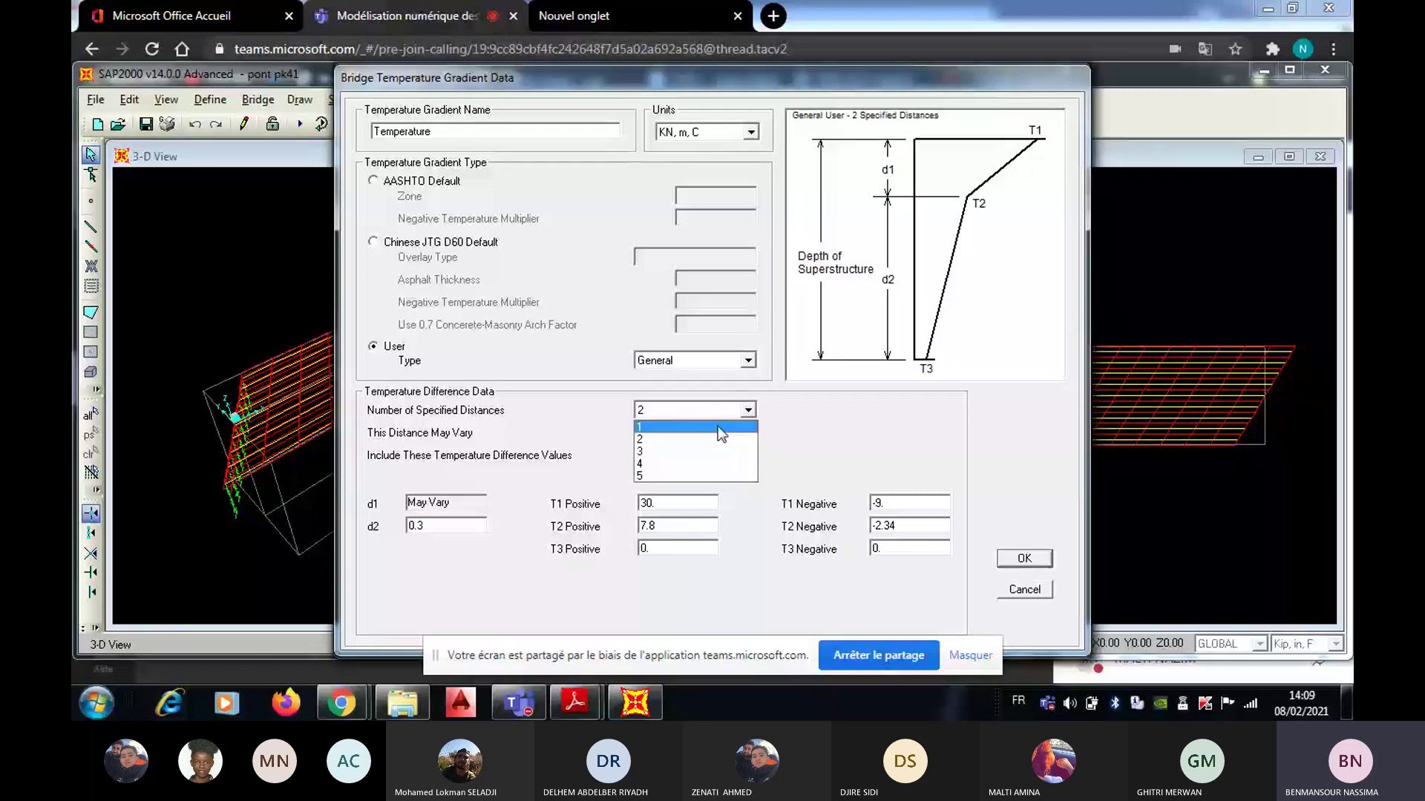
left_click(718, 426)
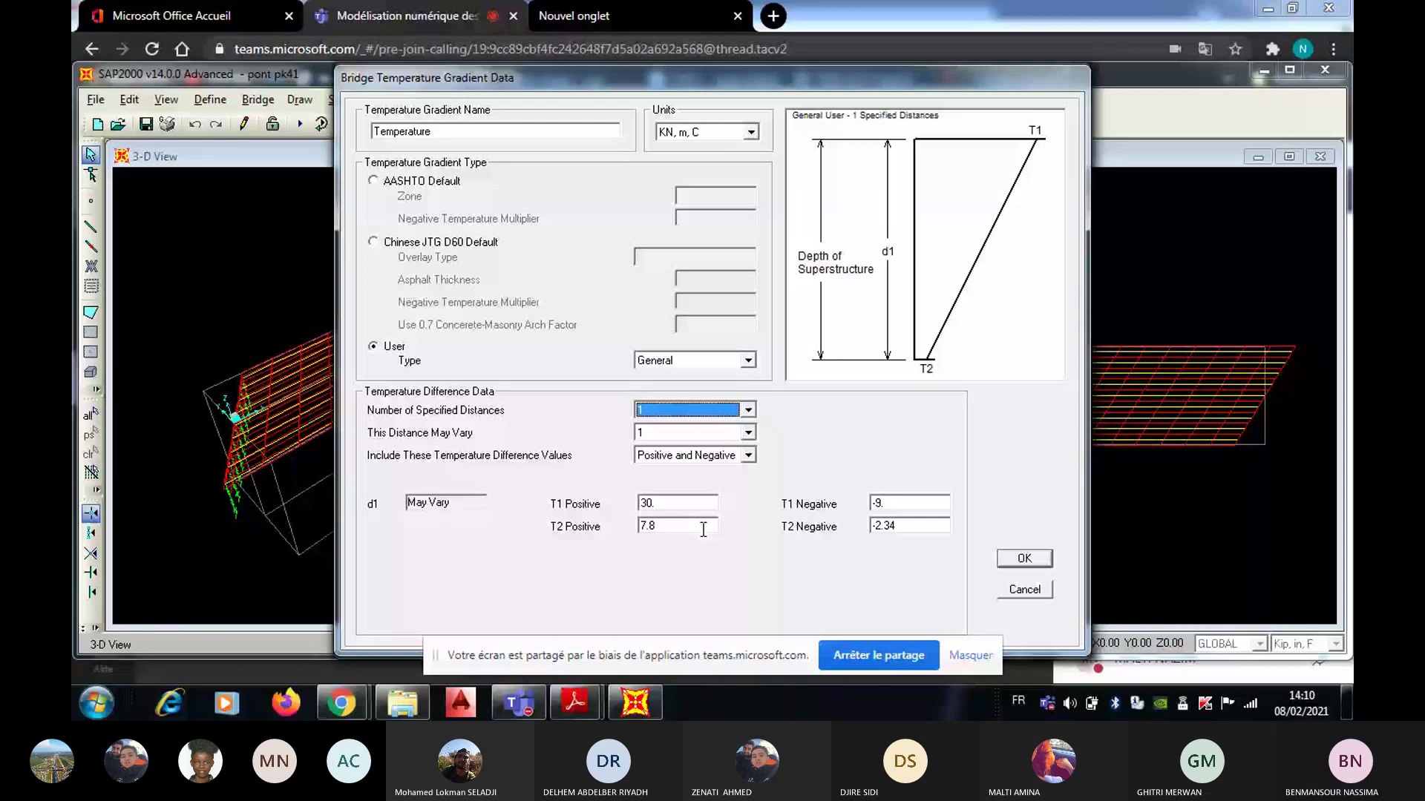
Step: Switch to the file explorer and open the Modélisation des ponts folder on disk D
mouse_move(341, 703)
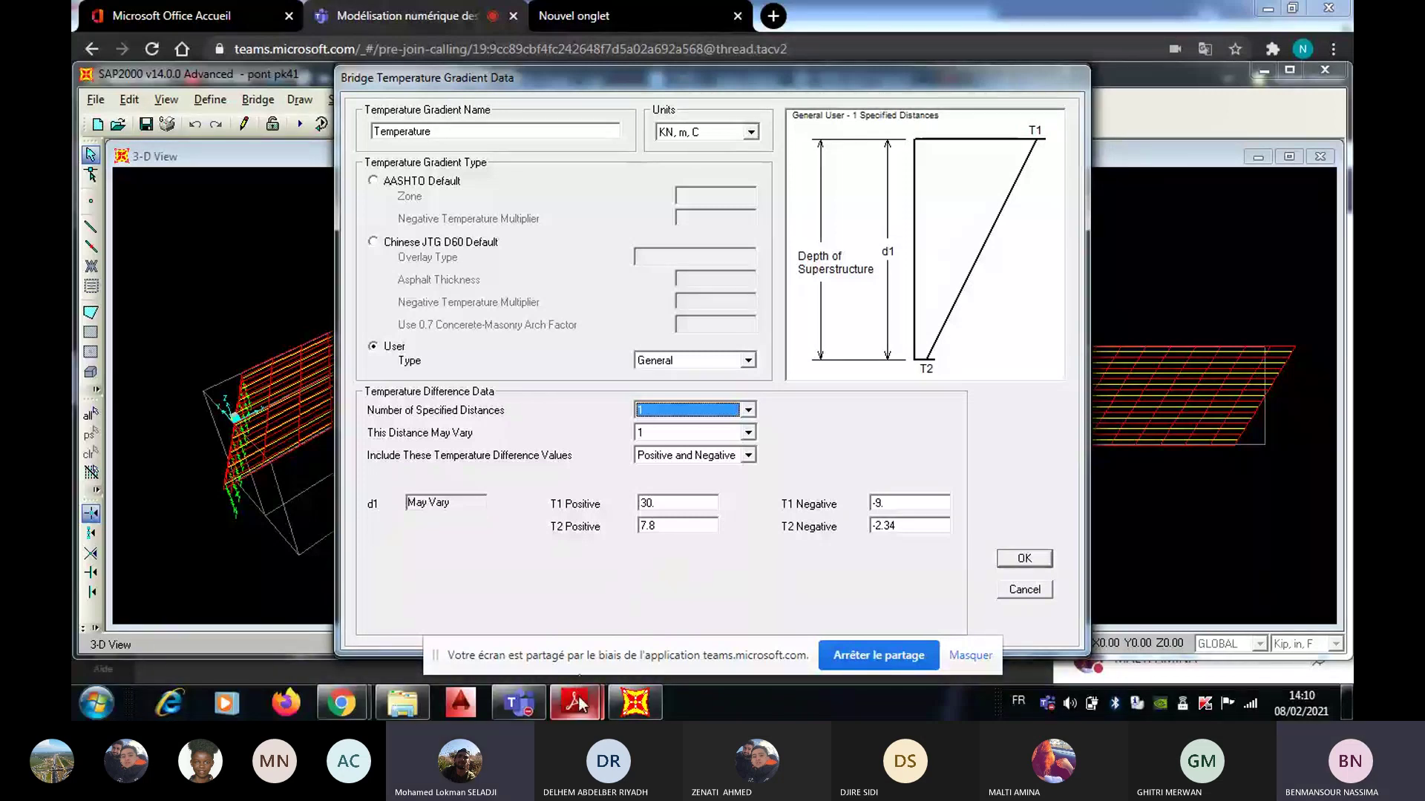
mouse_move(579, 705)
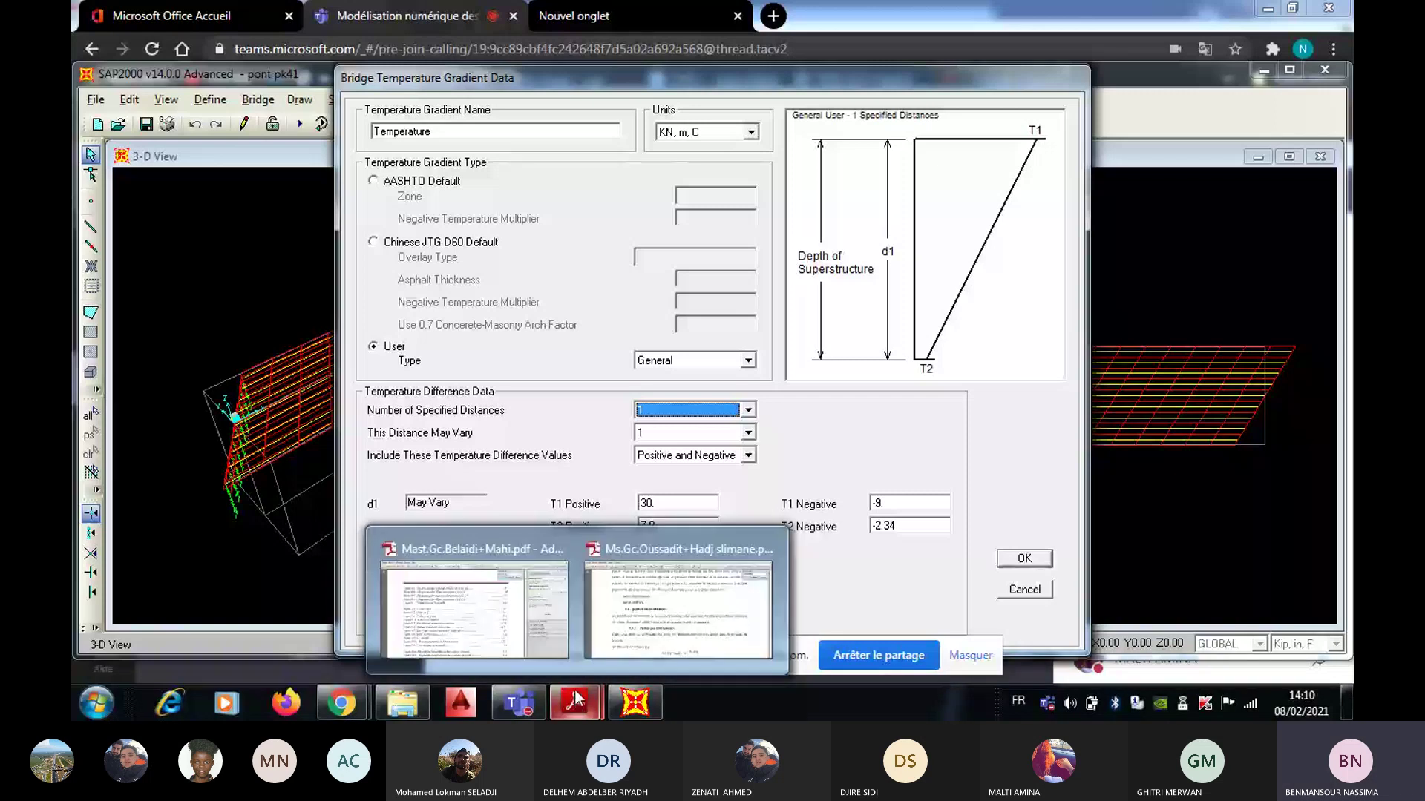
left_click(390, 702)
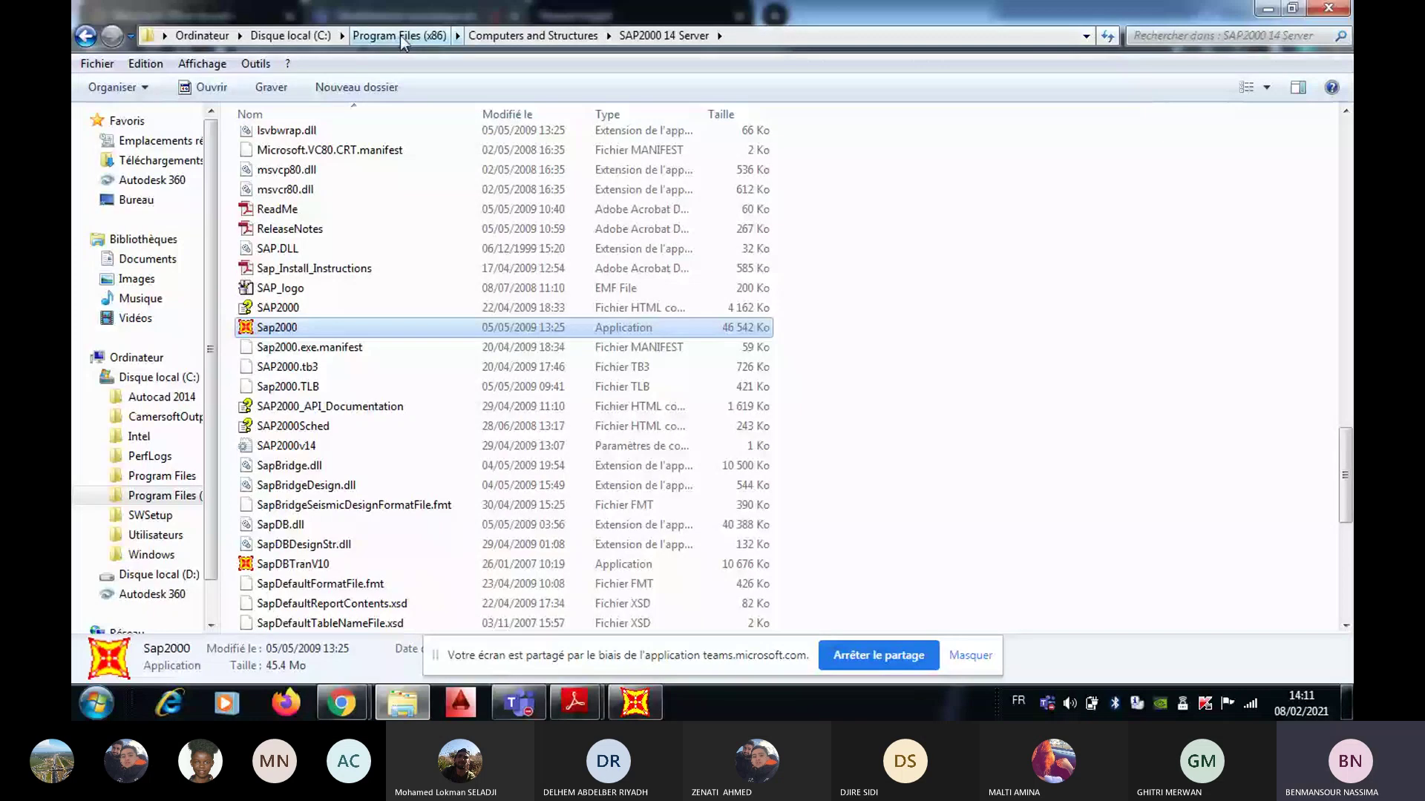
left_click(289, 37)
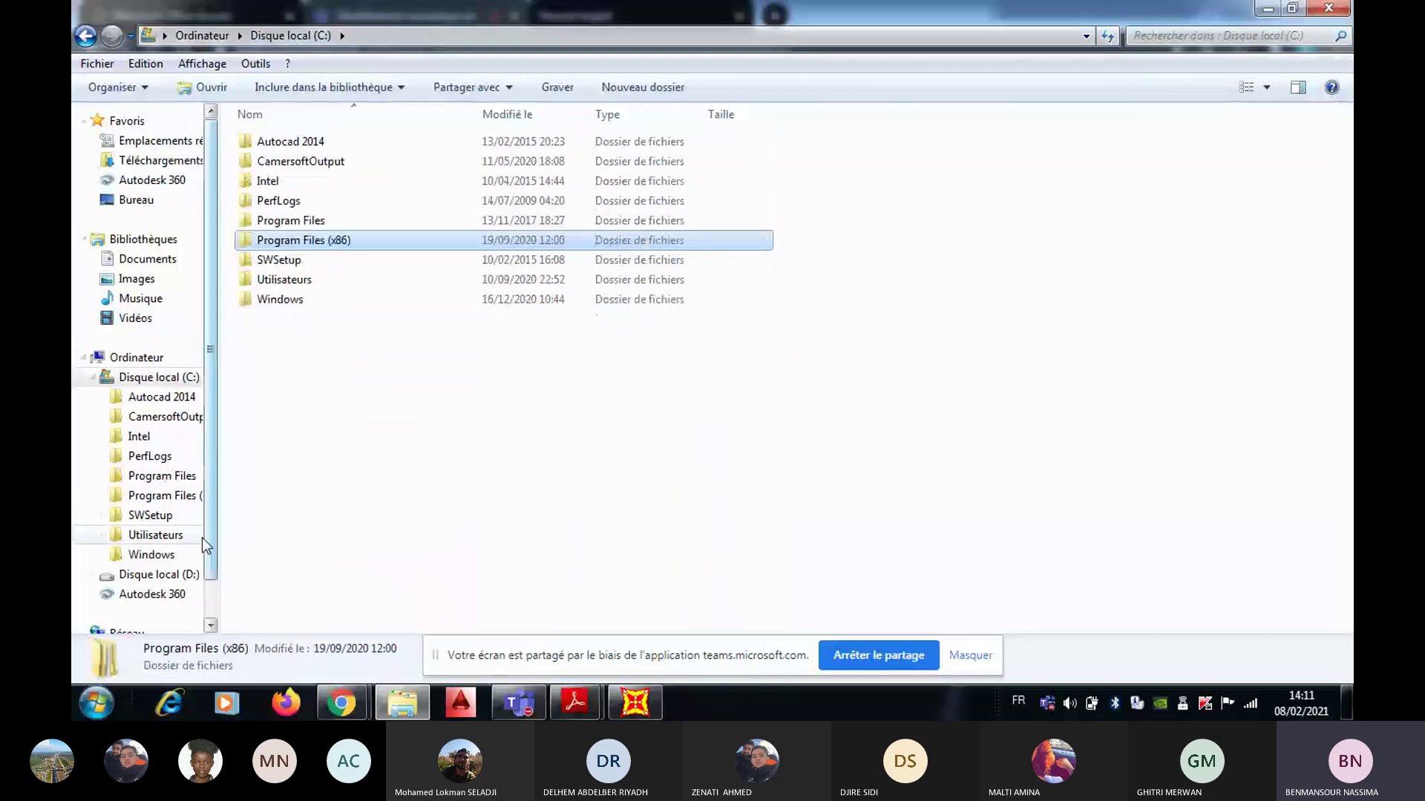
left_click(159, 574)
left_click(324, 343)
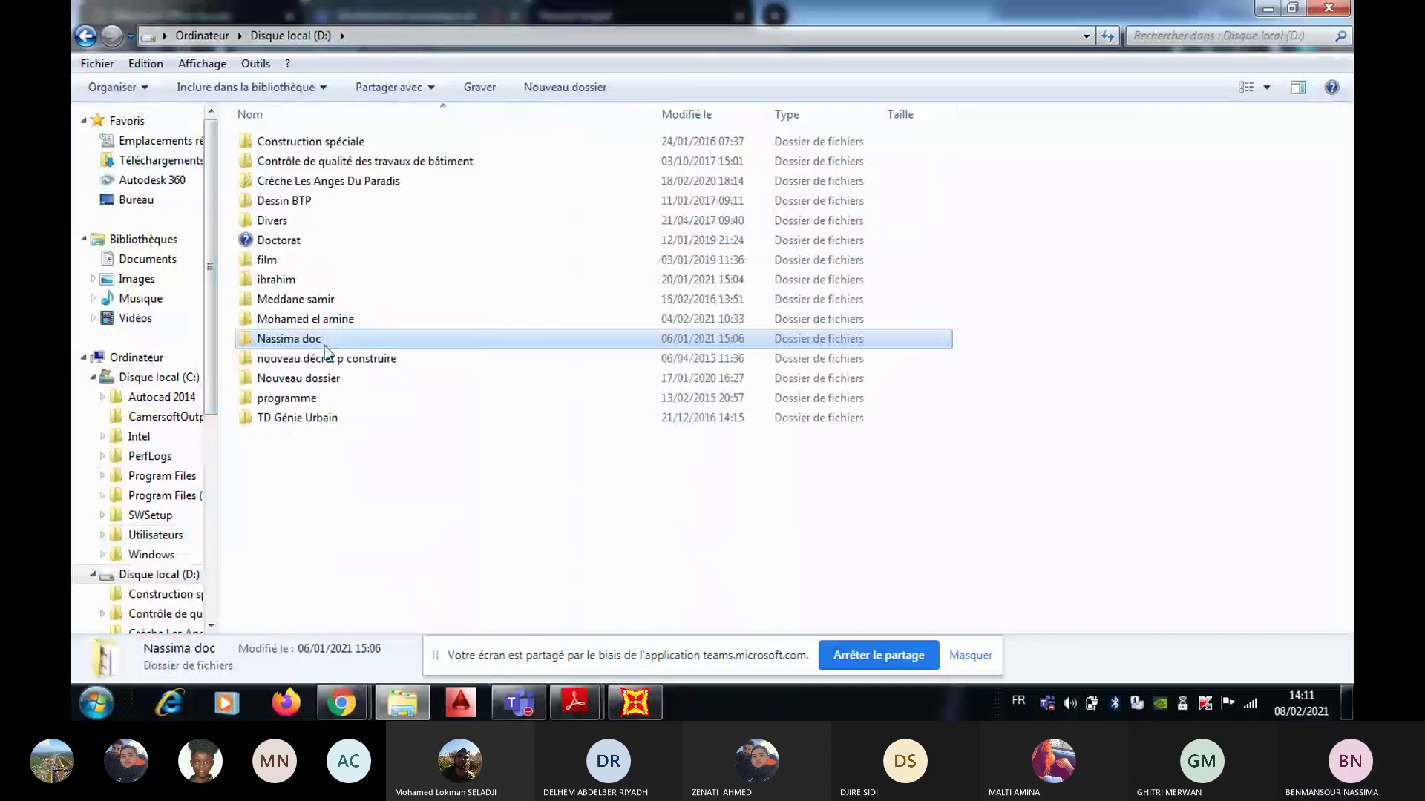
double_click(324, 343)
double_click(300, 417)
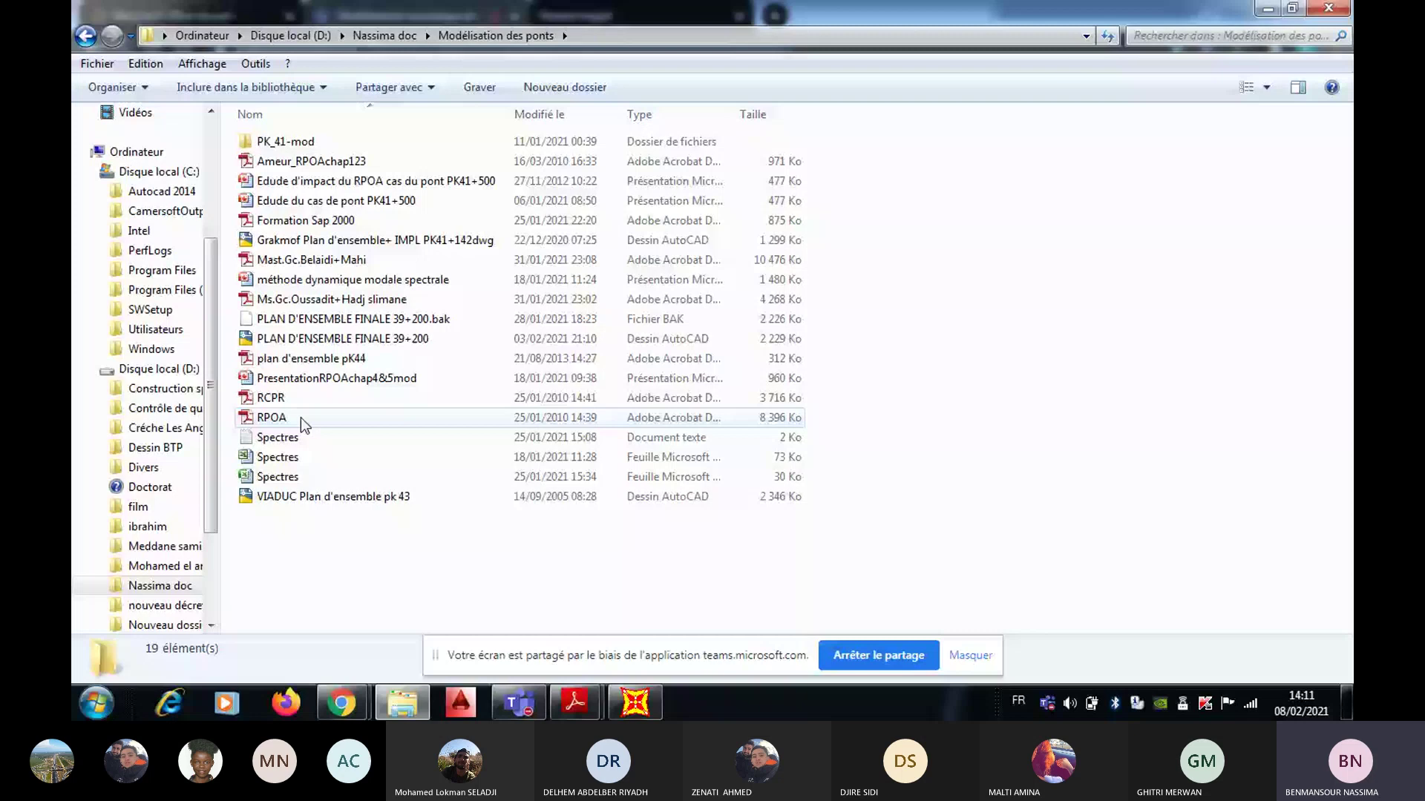
Step: Open RCPR.pdf and find the Actions thermiques entries in its table of contents
scroll(623, 319, "down", 5)
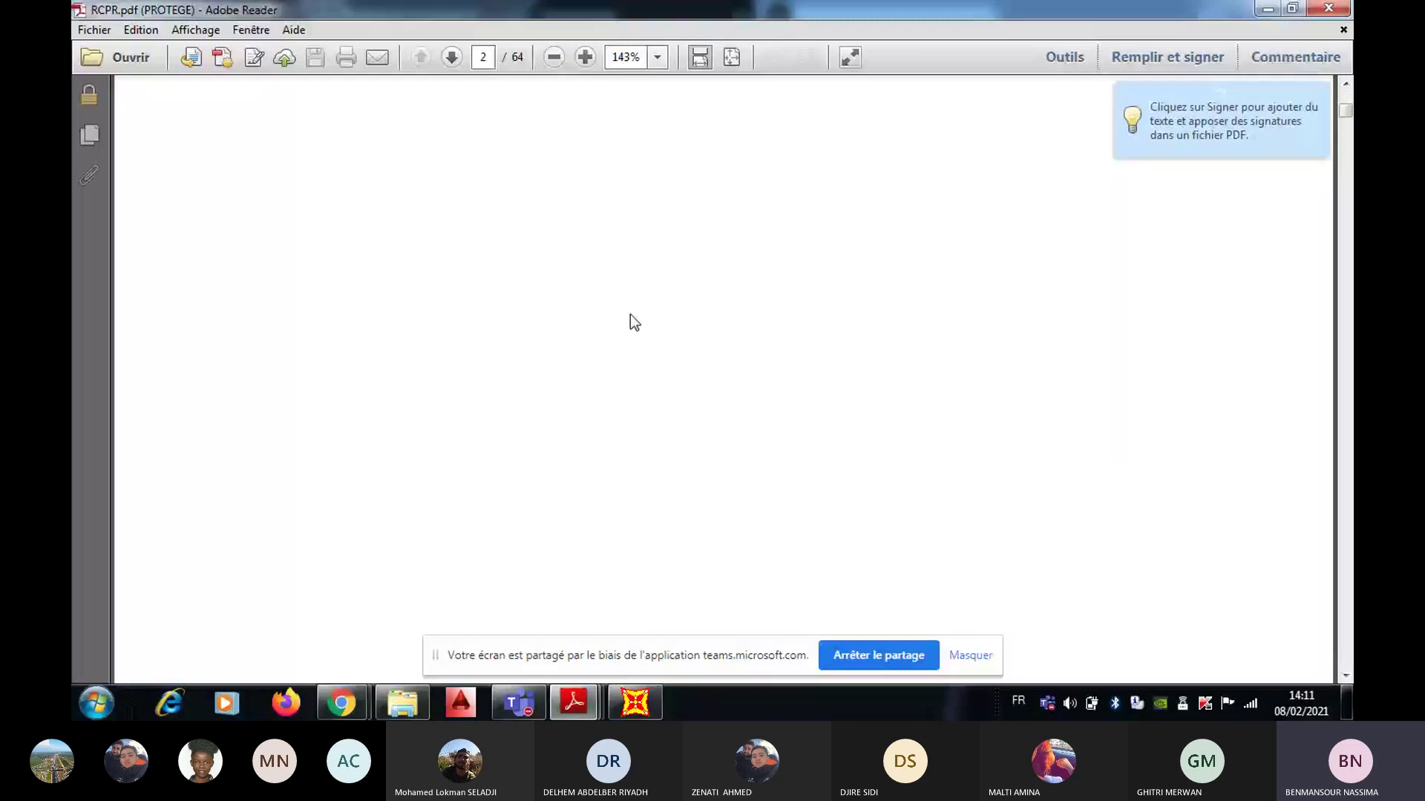
scroll(630, 314, "down", 5)
scroll(630, 312, "down", 5)
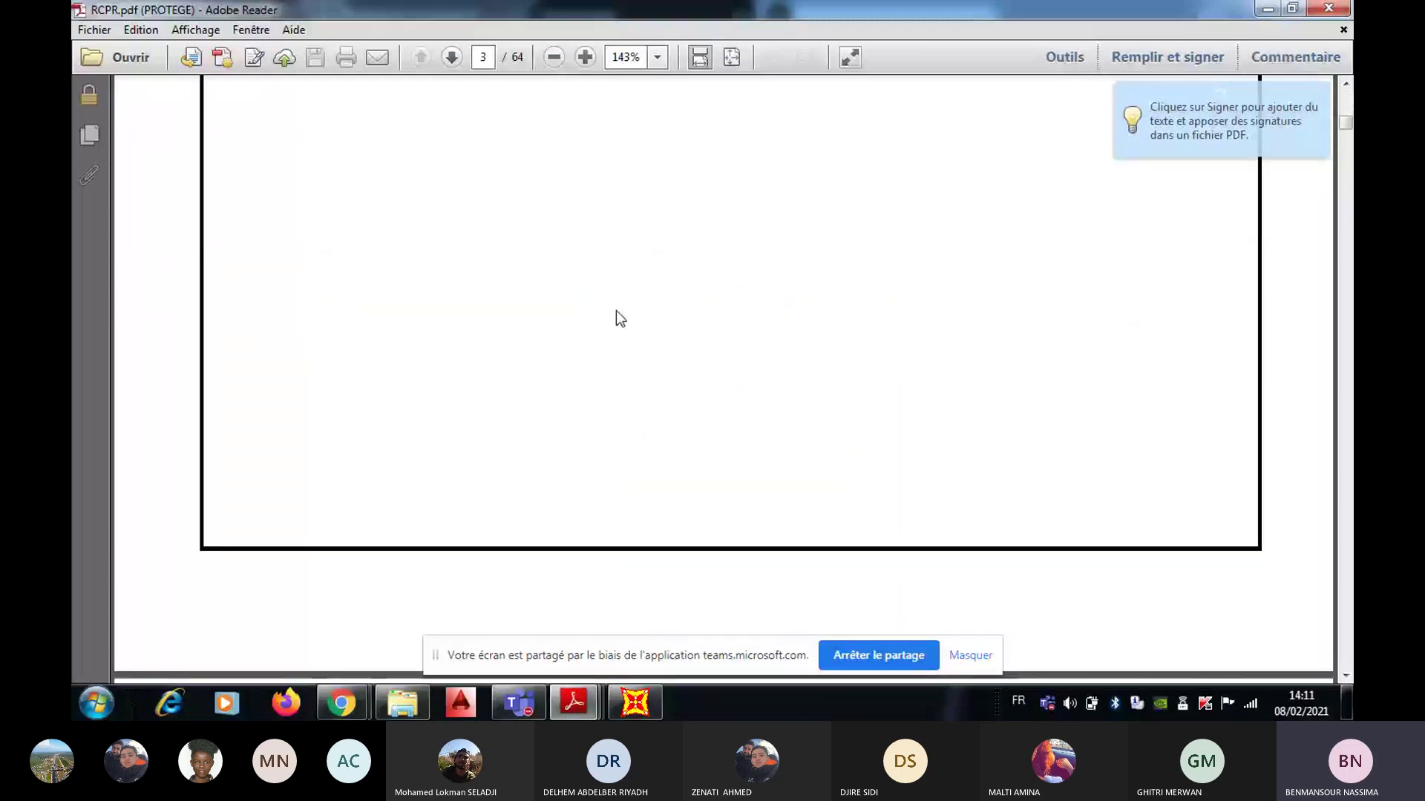
scroll(616, 310, "down", 3)
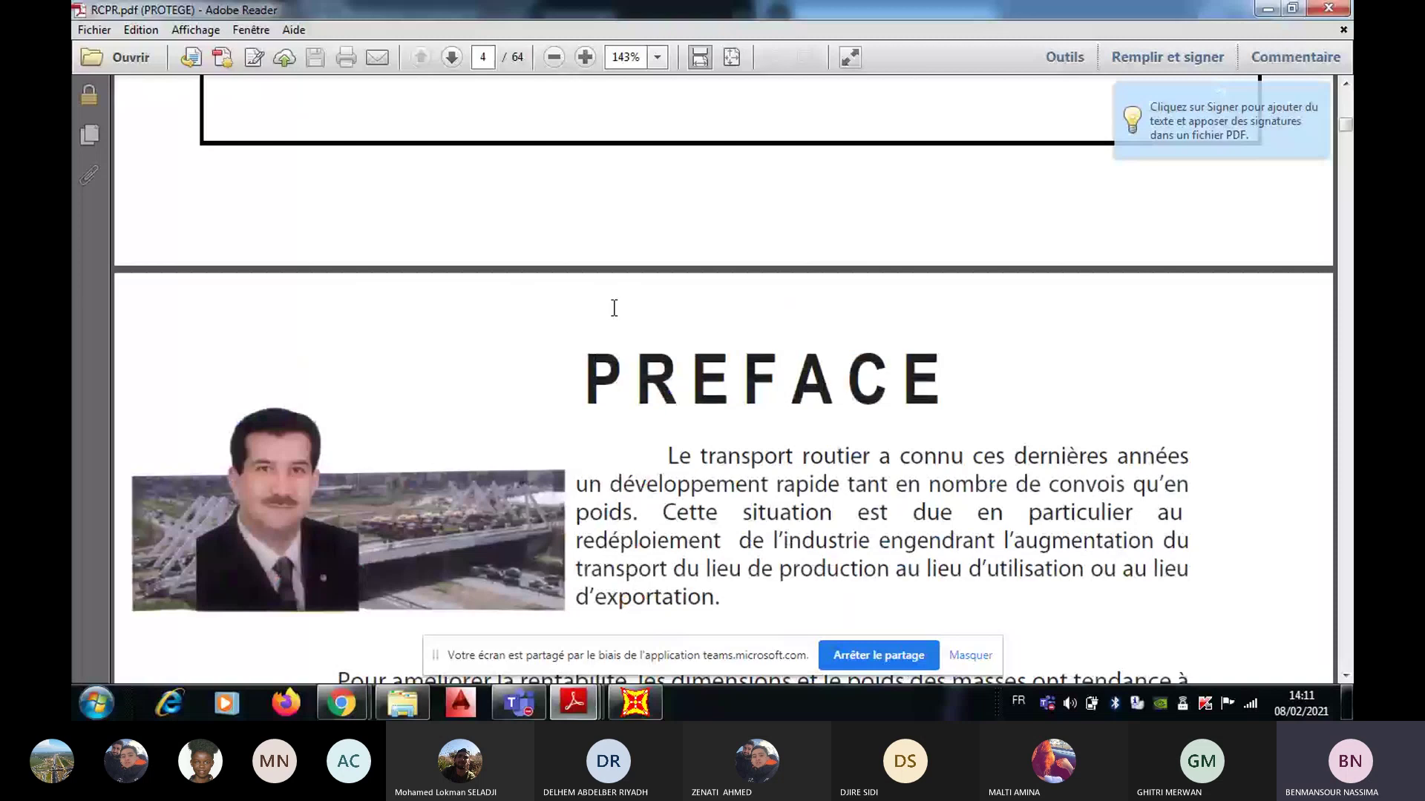
scroll(614, 308, "down", 7)
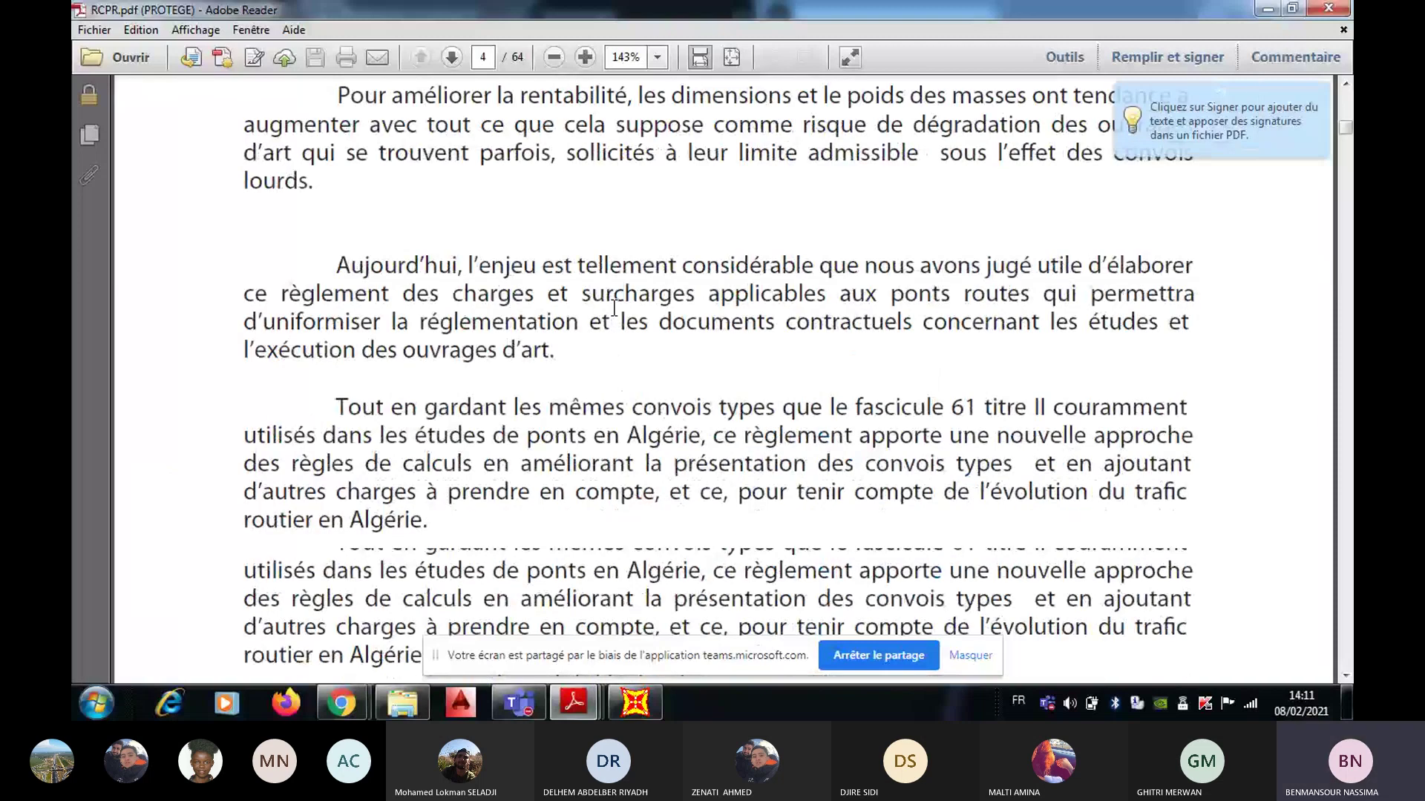
scroll(614, 308, "down", 12)
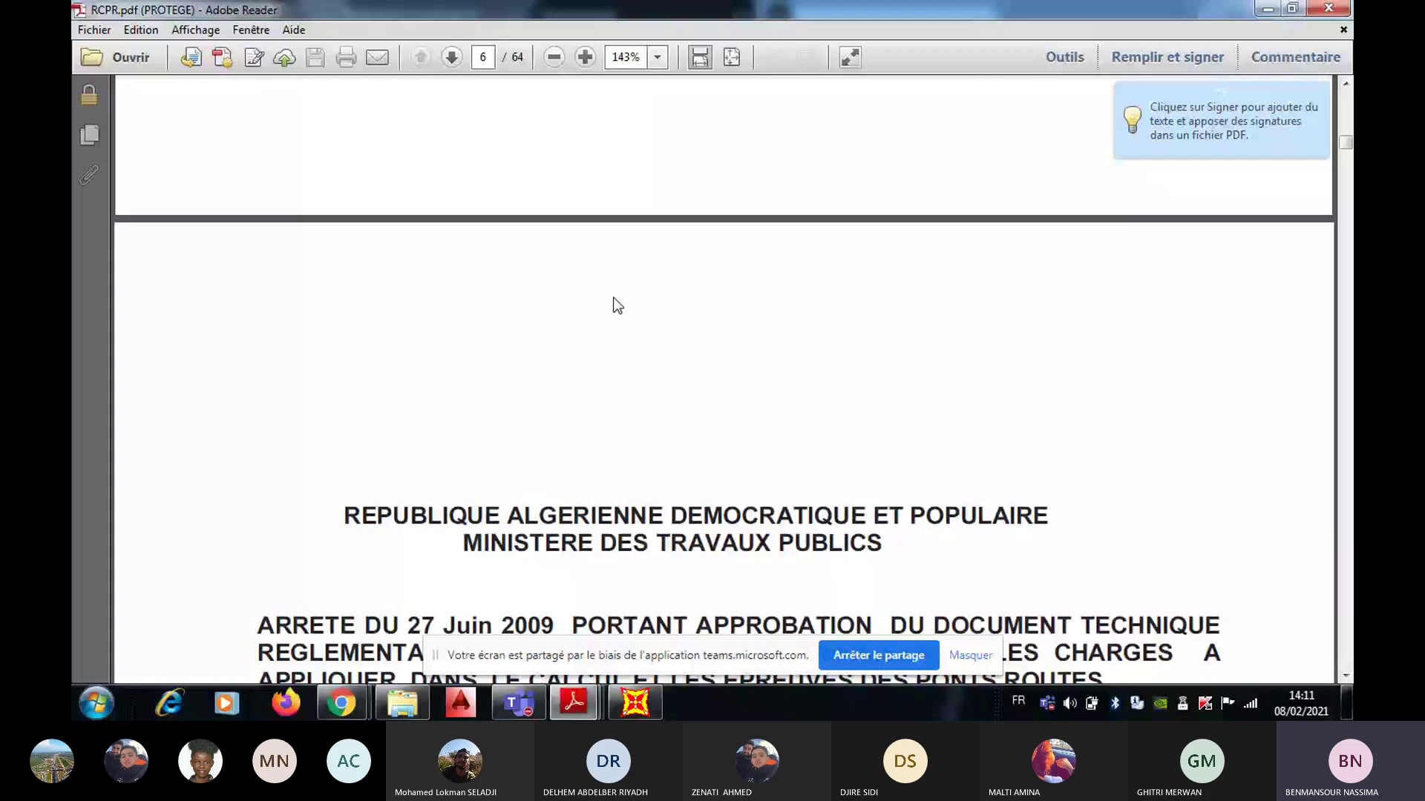
scroll(616, 304, "down", 10)
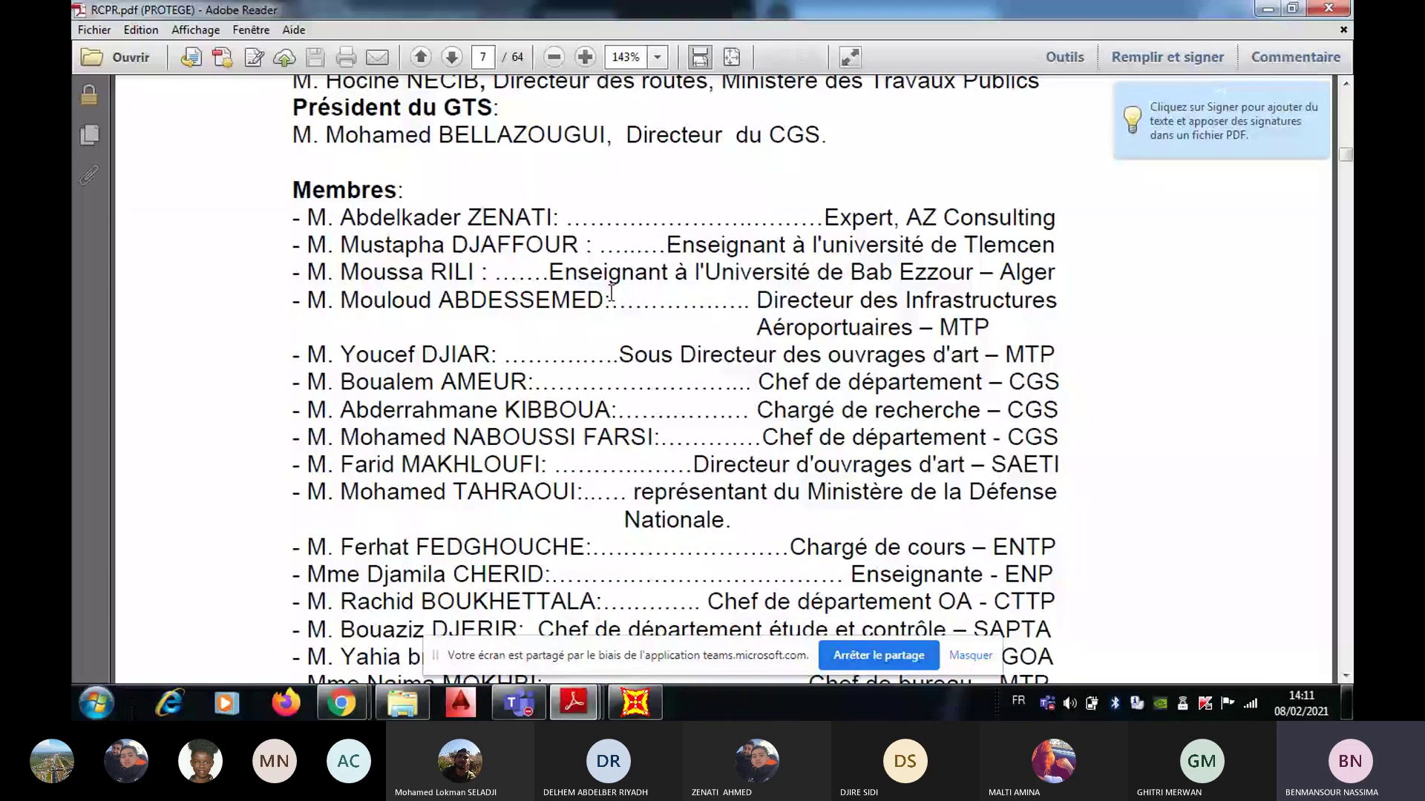
scroll(611, 294, "down", 10)
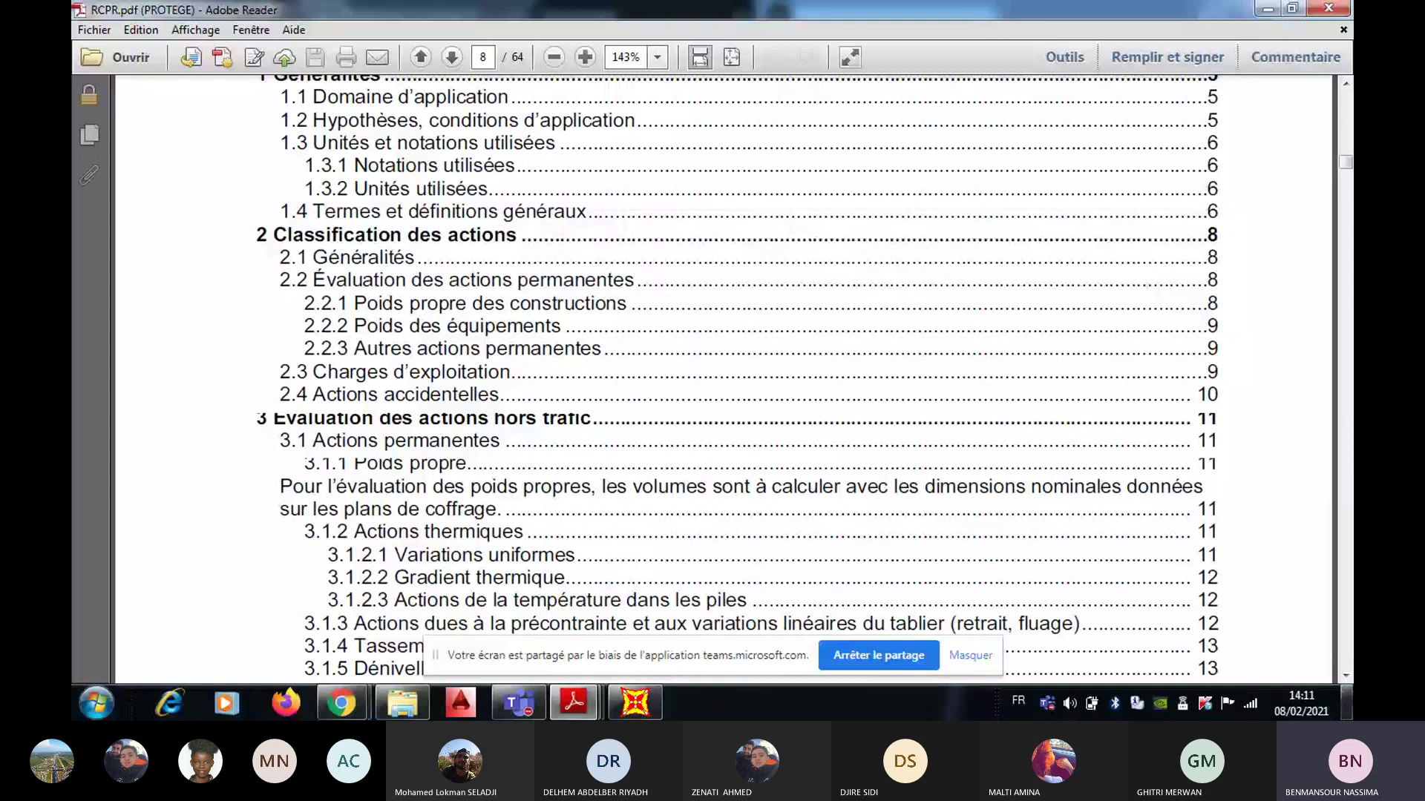
Step: Go to page 13 of the regulation and look from there for section 3.1.2 Actions thermiques
left_click(483, 57)
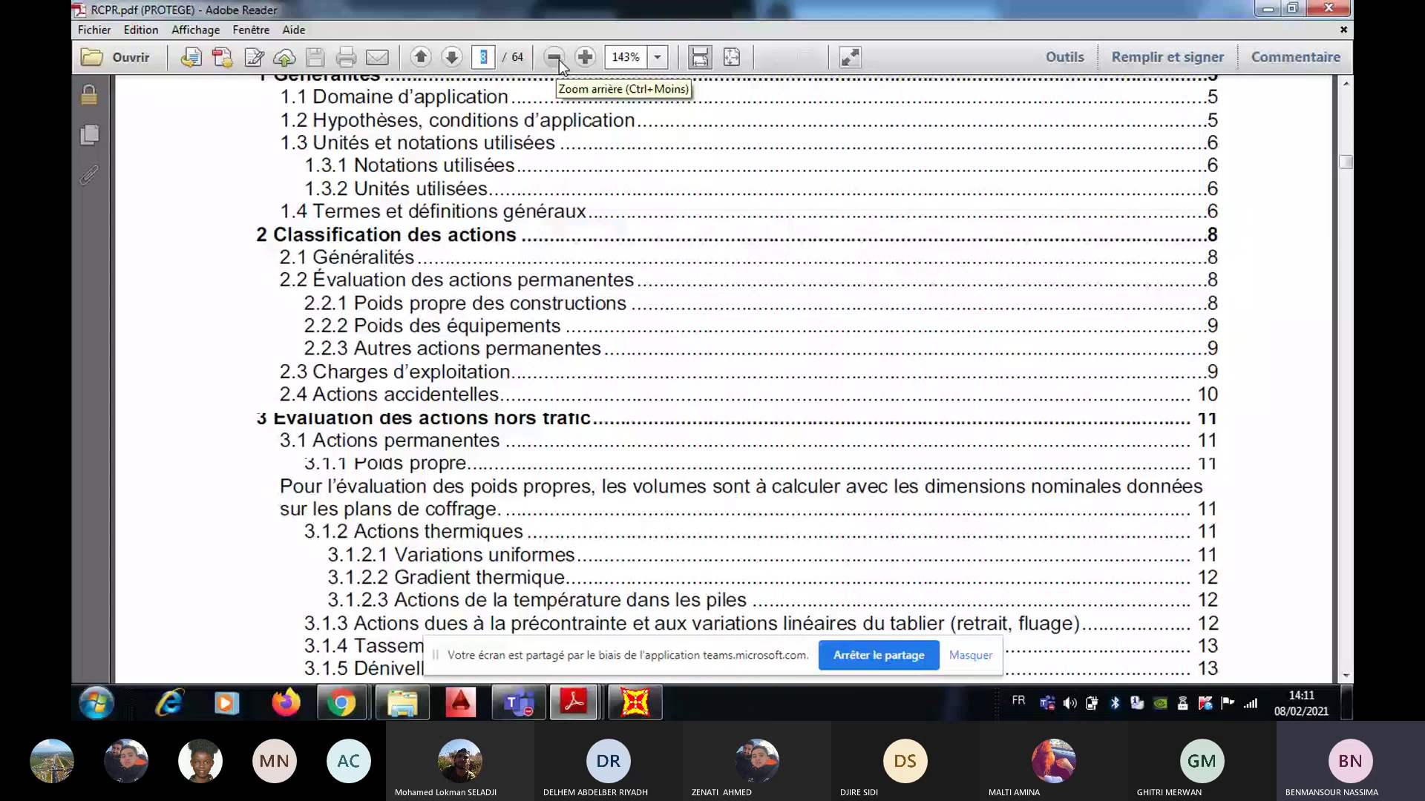
type("13")
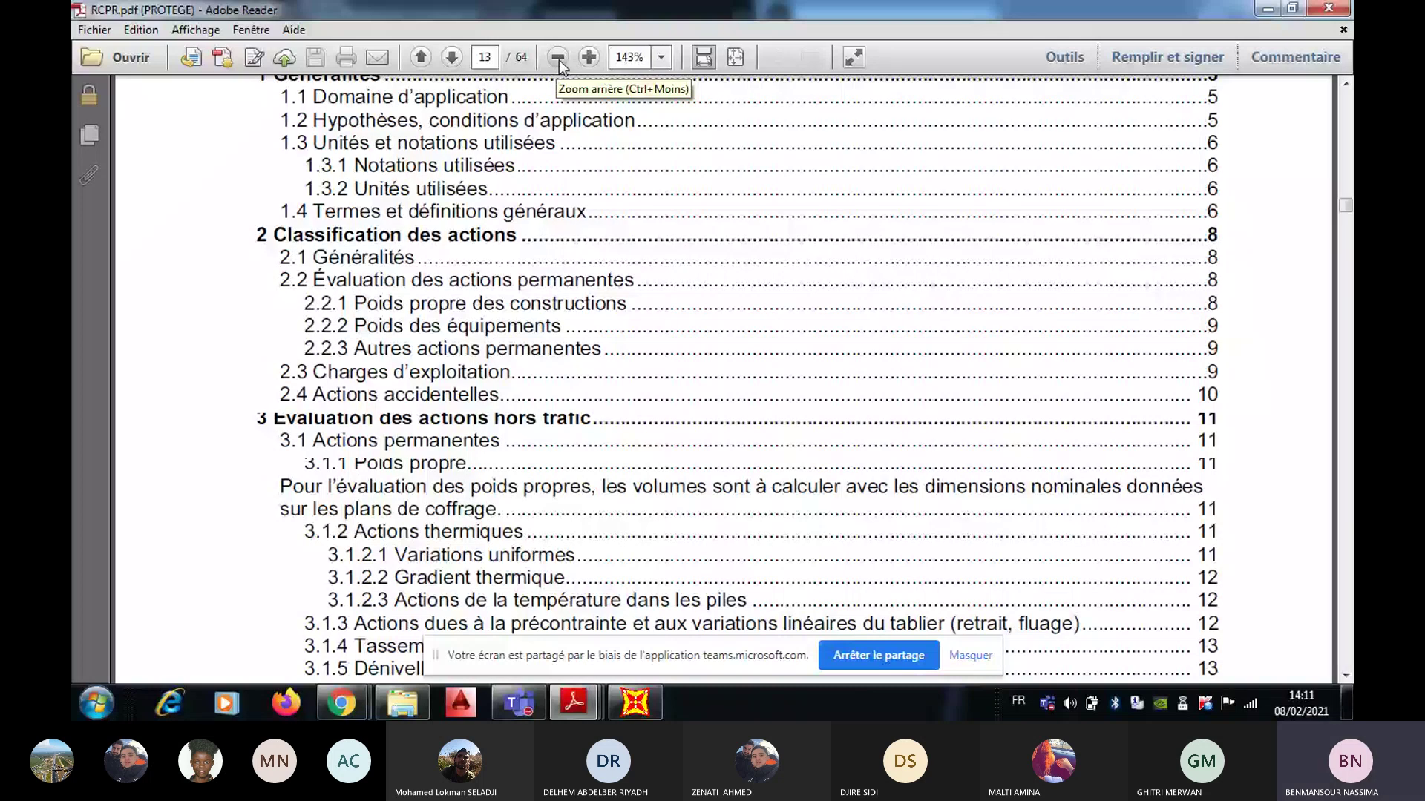
key("Return")
scroll(636, 328, "down", 10)
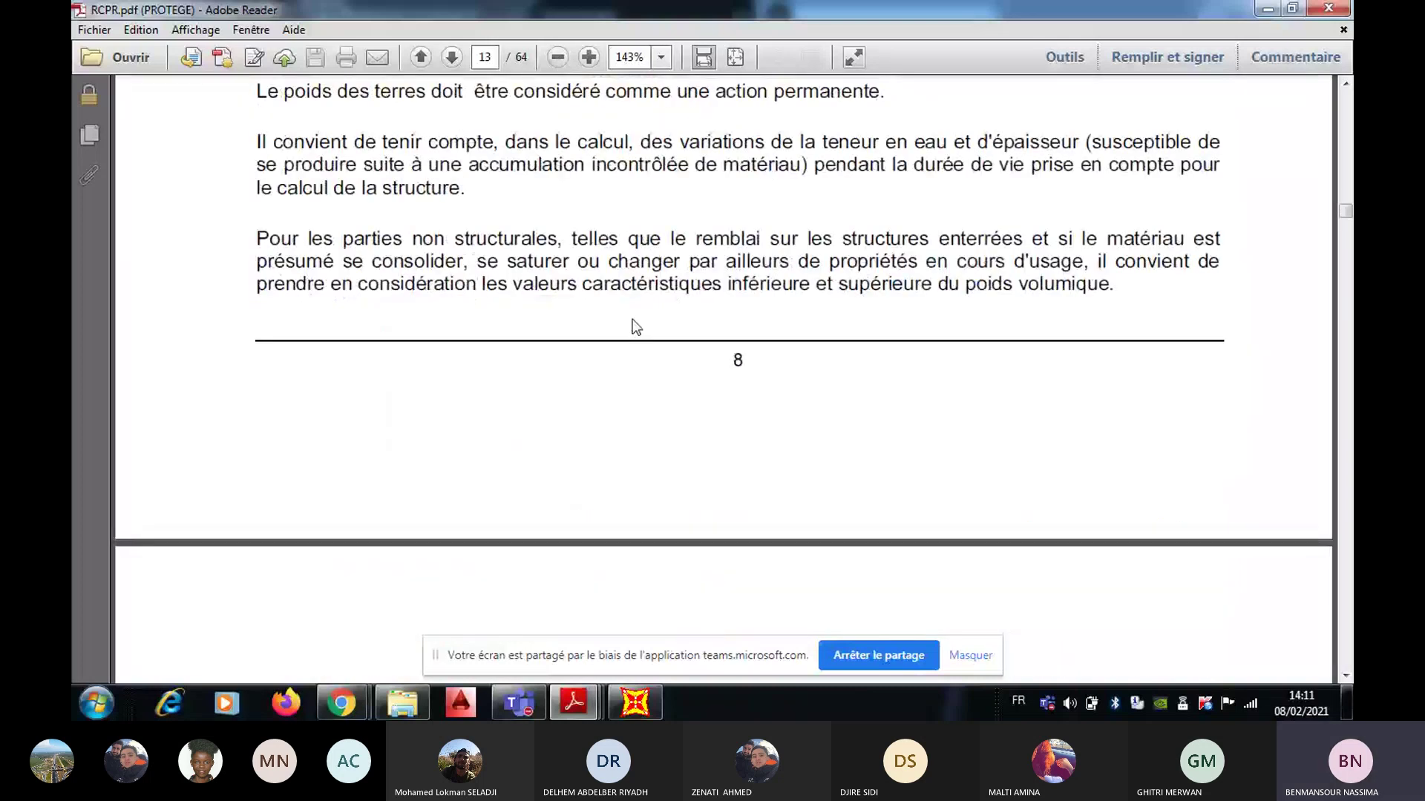
scroll(632, 319, "down", 20)
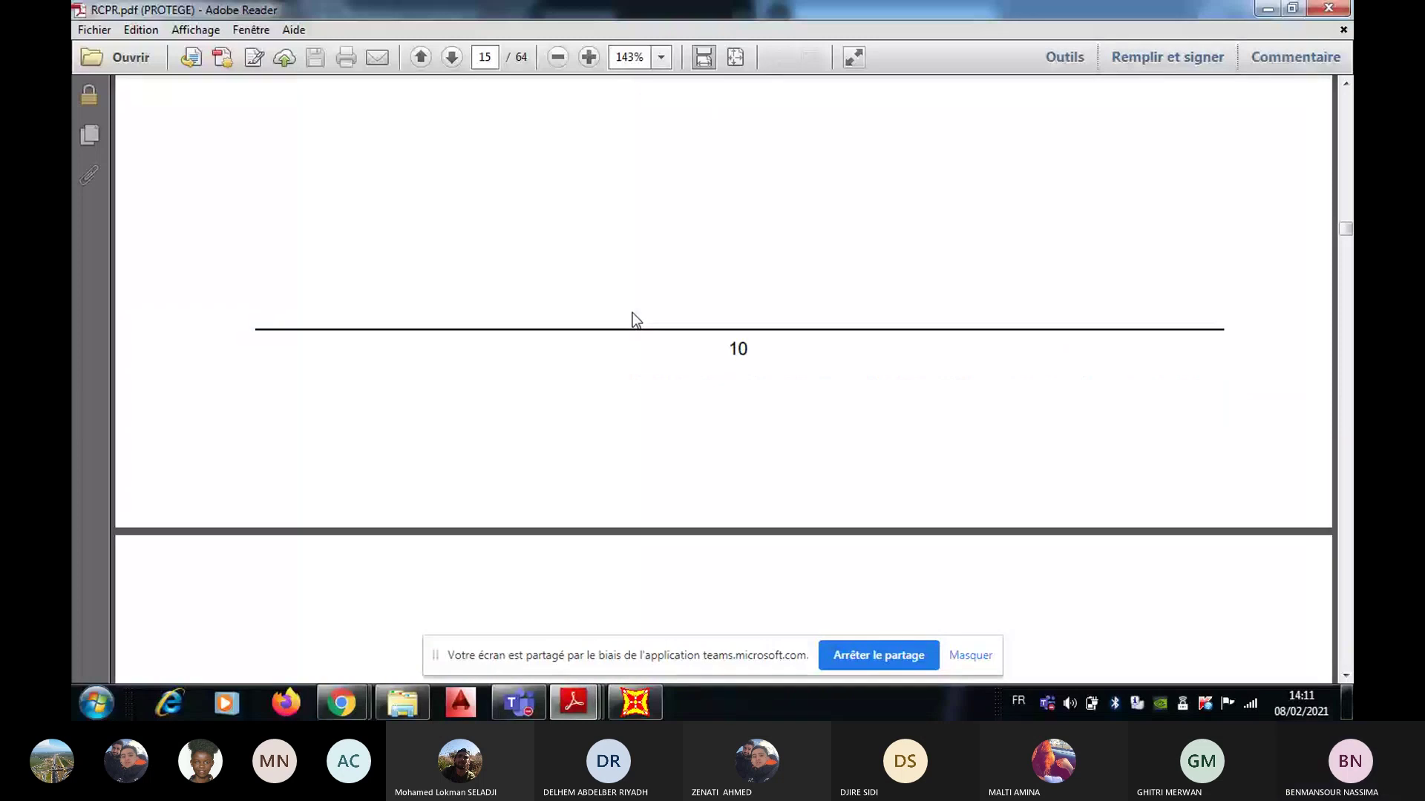
scroll(633, 314, "down", 5)
scroll(632, 310, "down", 5)
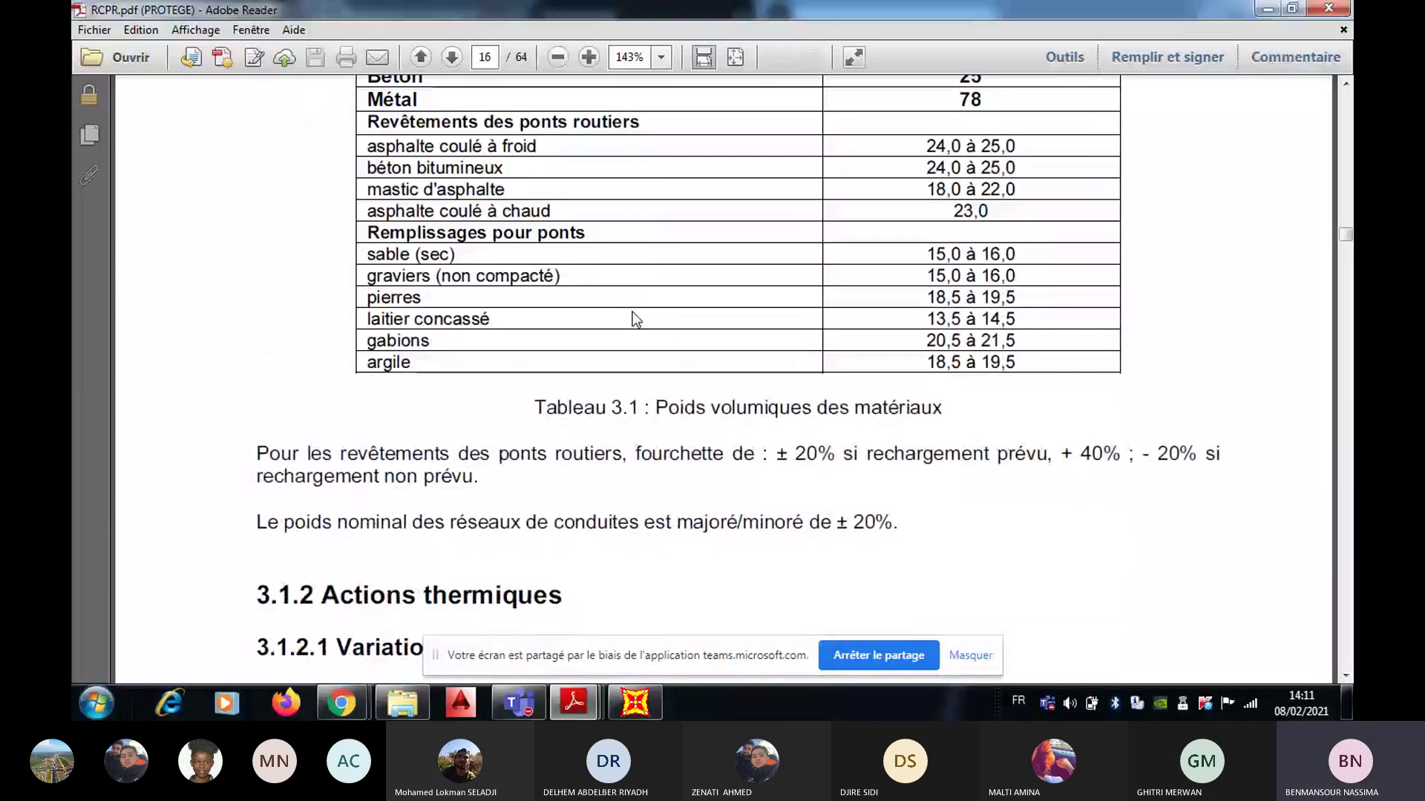
Step: Examine the material unit weights in Tableau 3.1 and the uniform temperature variations in section 3.1.2.1
scroll(632, 311, "up", 3)
scroll(632, 310, "up", 2)
scroll(632, 309, "down", 6)
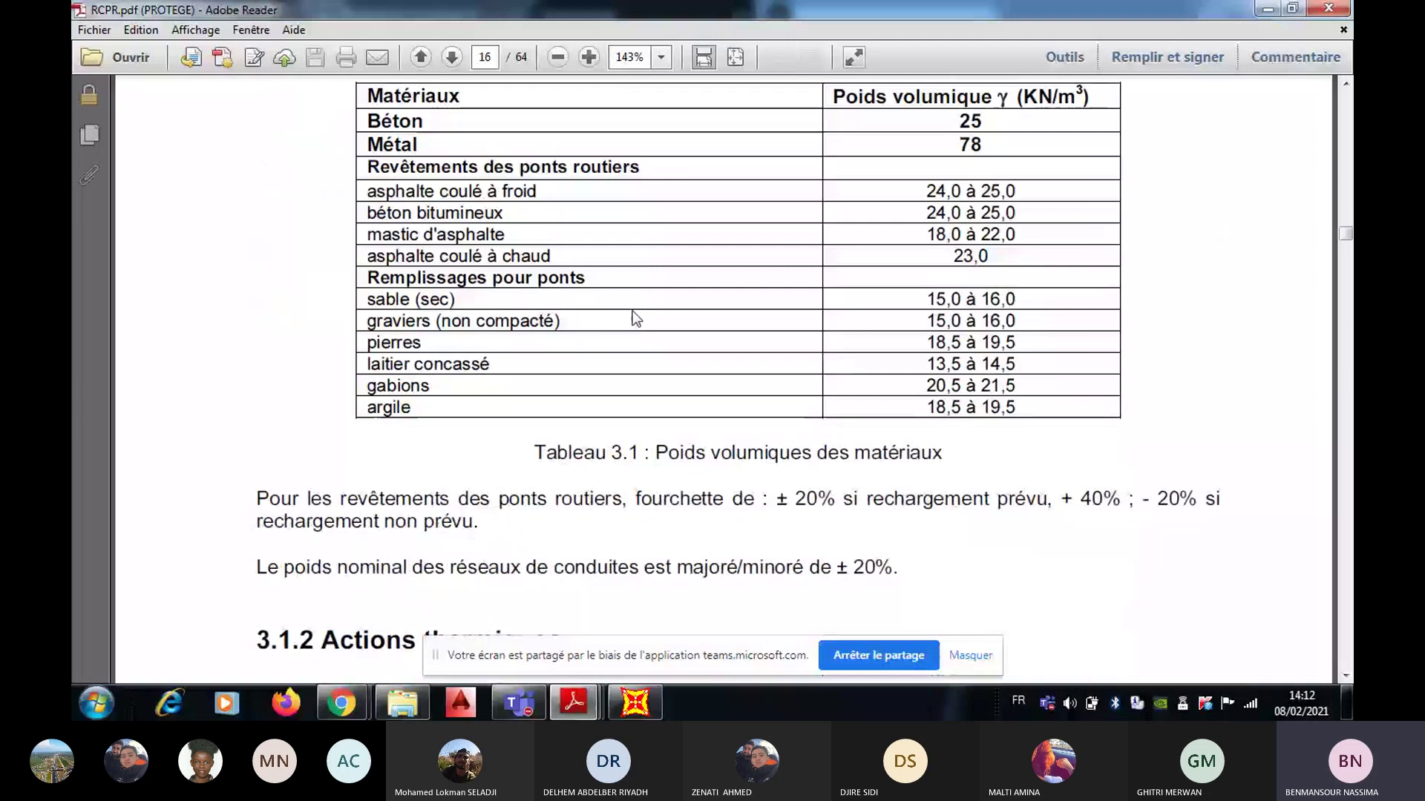
scroll(632, 310, "down", 3)
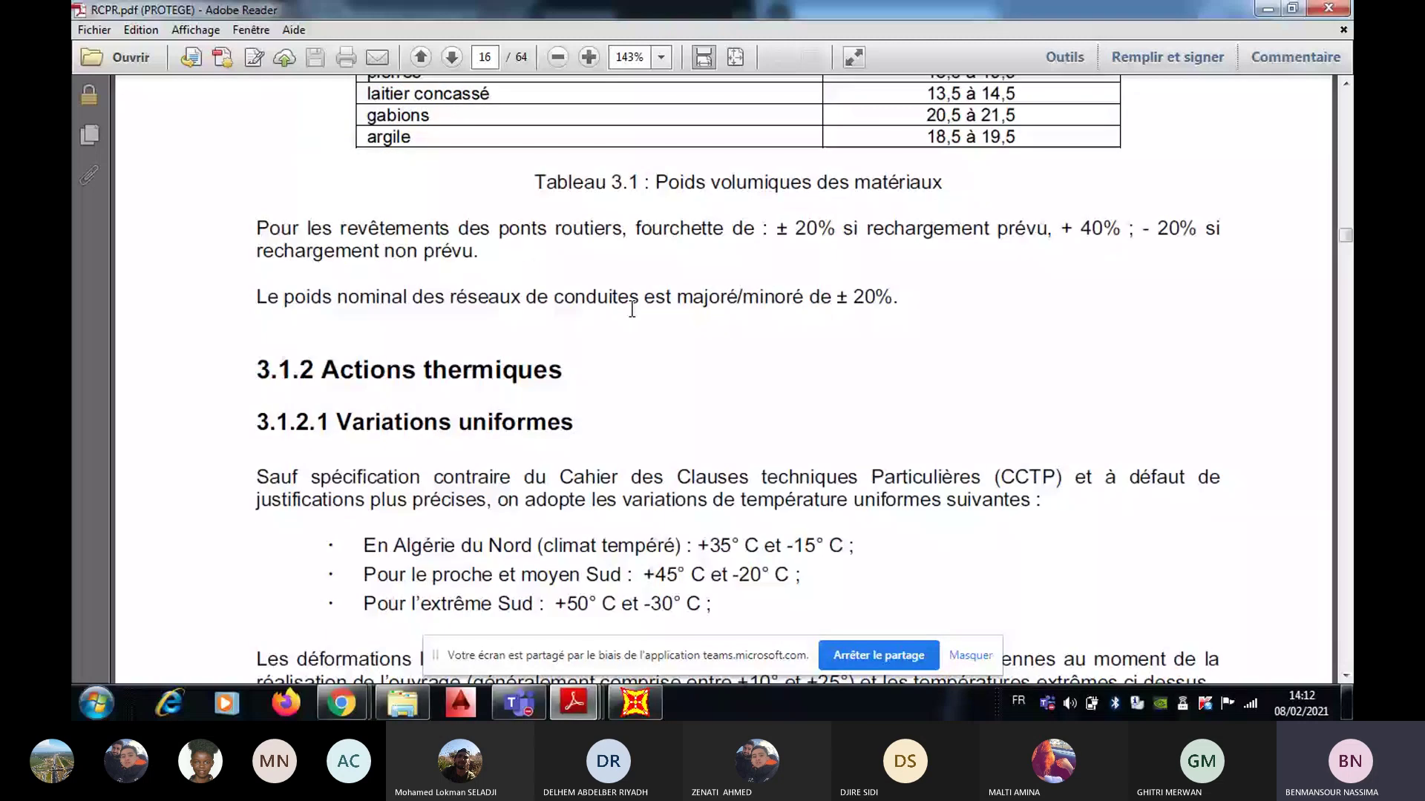
scroll(632, 310, "down", 3)
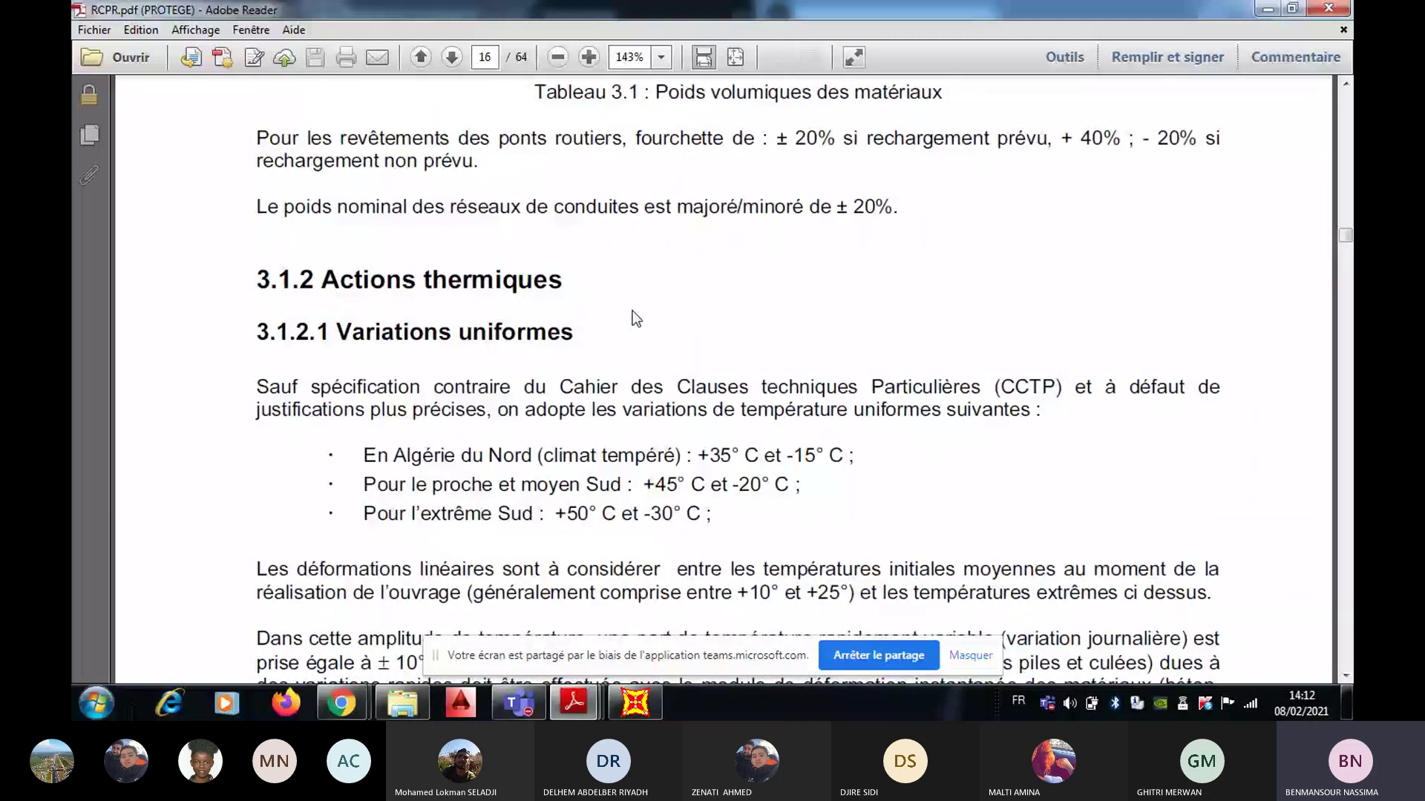
scroll(632, 318, "down", 3)
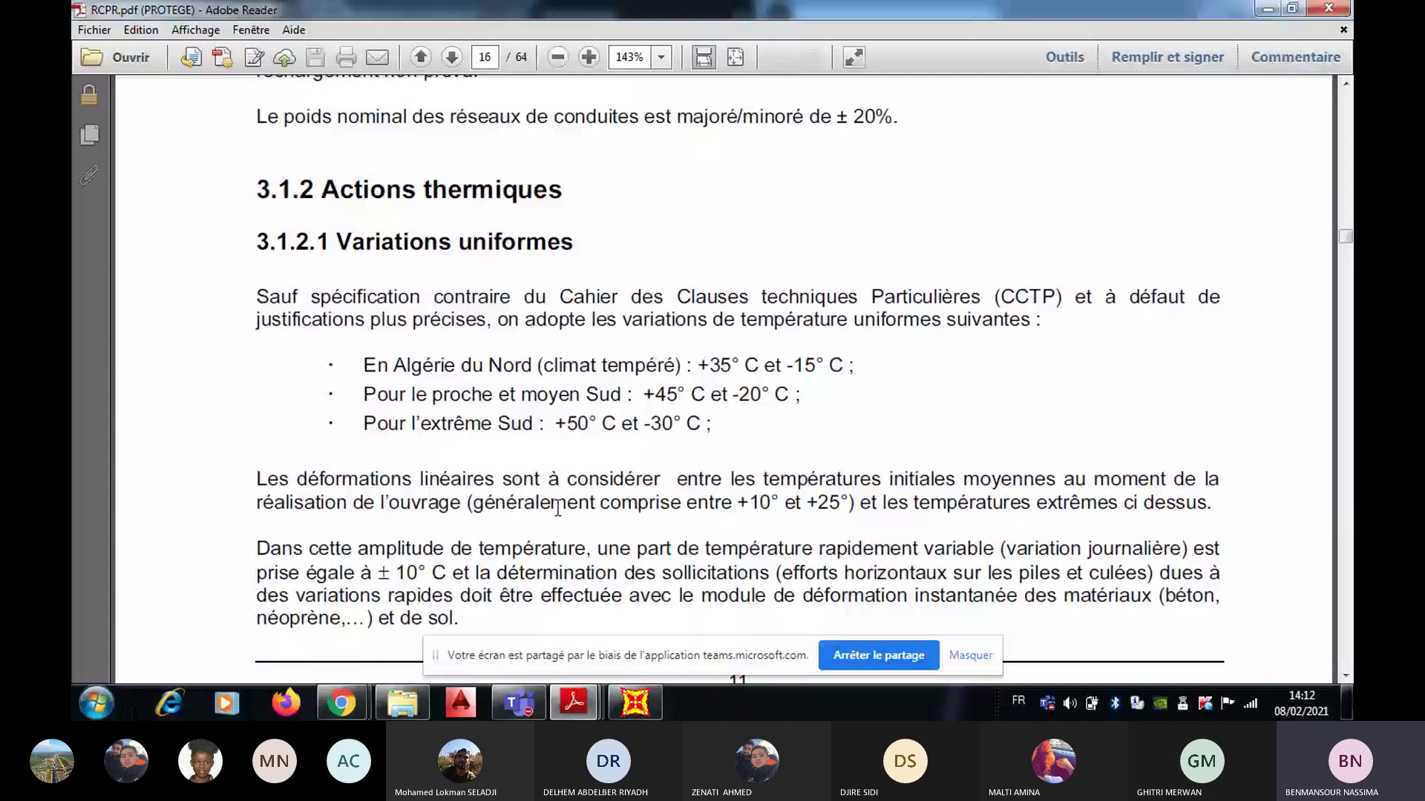
Step: Examine the vertical thermal gradient values per deck type, during construction and in service, in Tableau 3.2
scroll(557, 509, "down", 10)
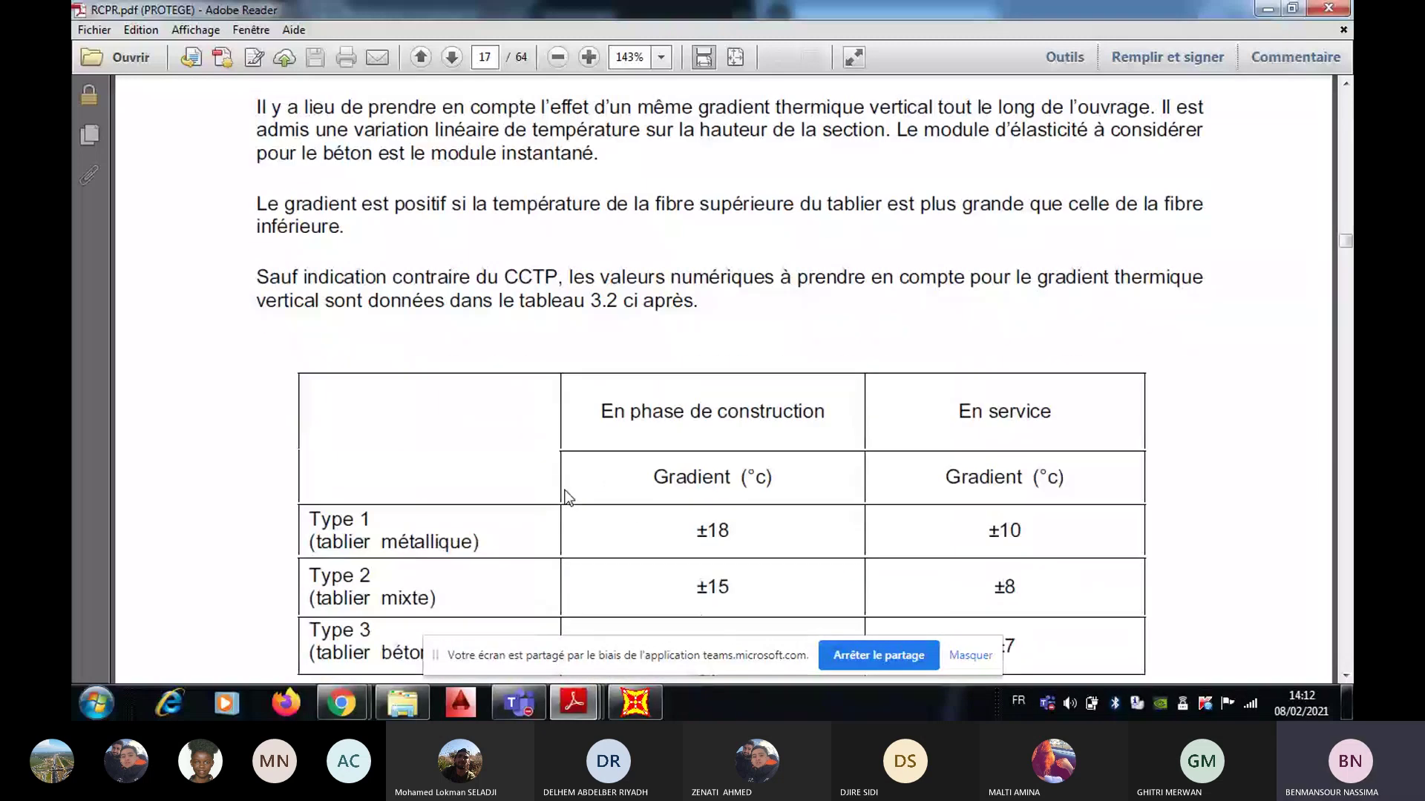
scroll(566, 496, "down", 1)
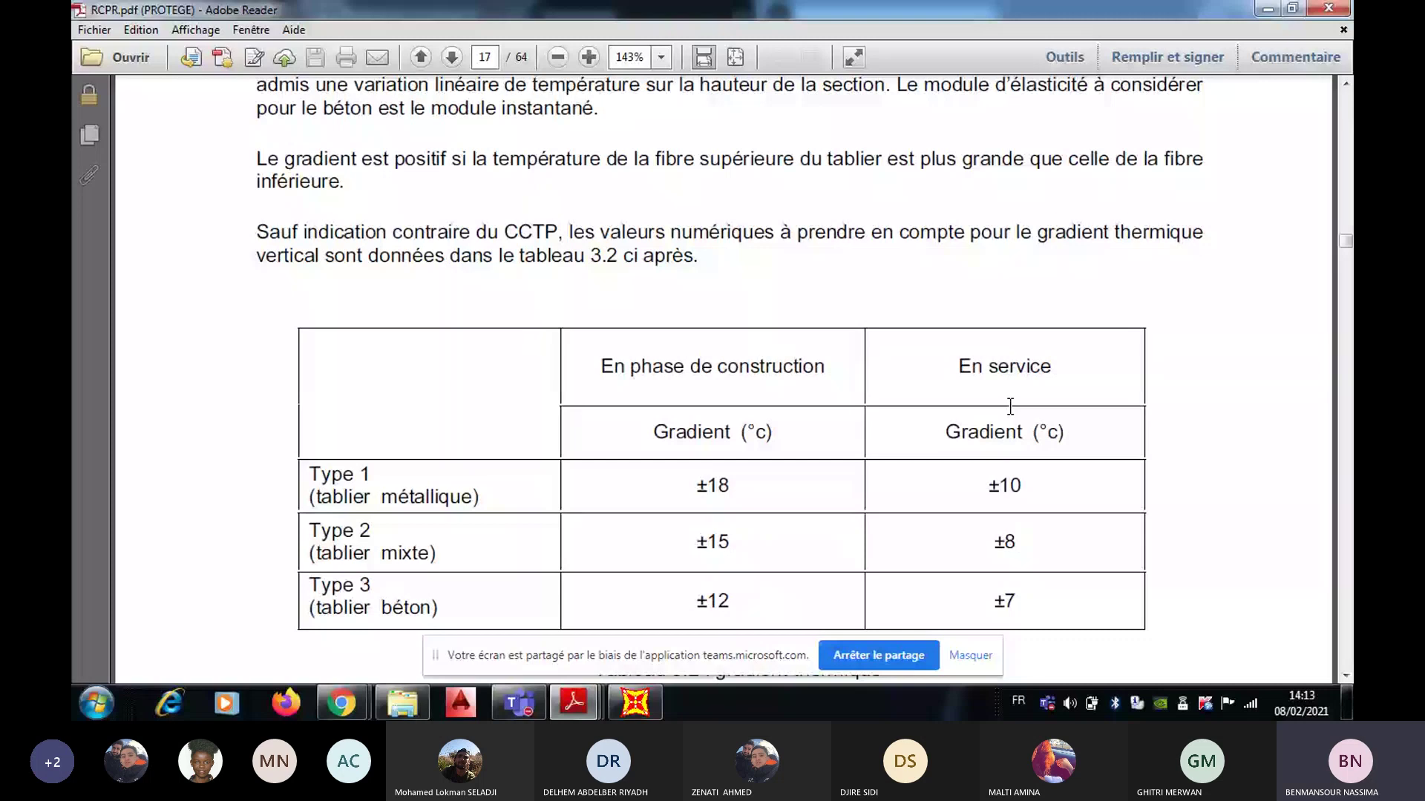
scroll(940, 441, "down", 3)
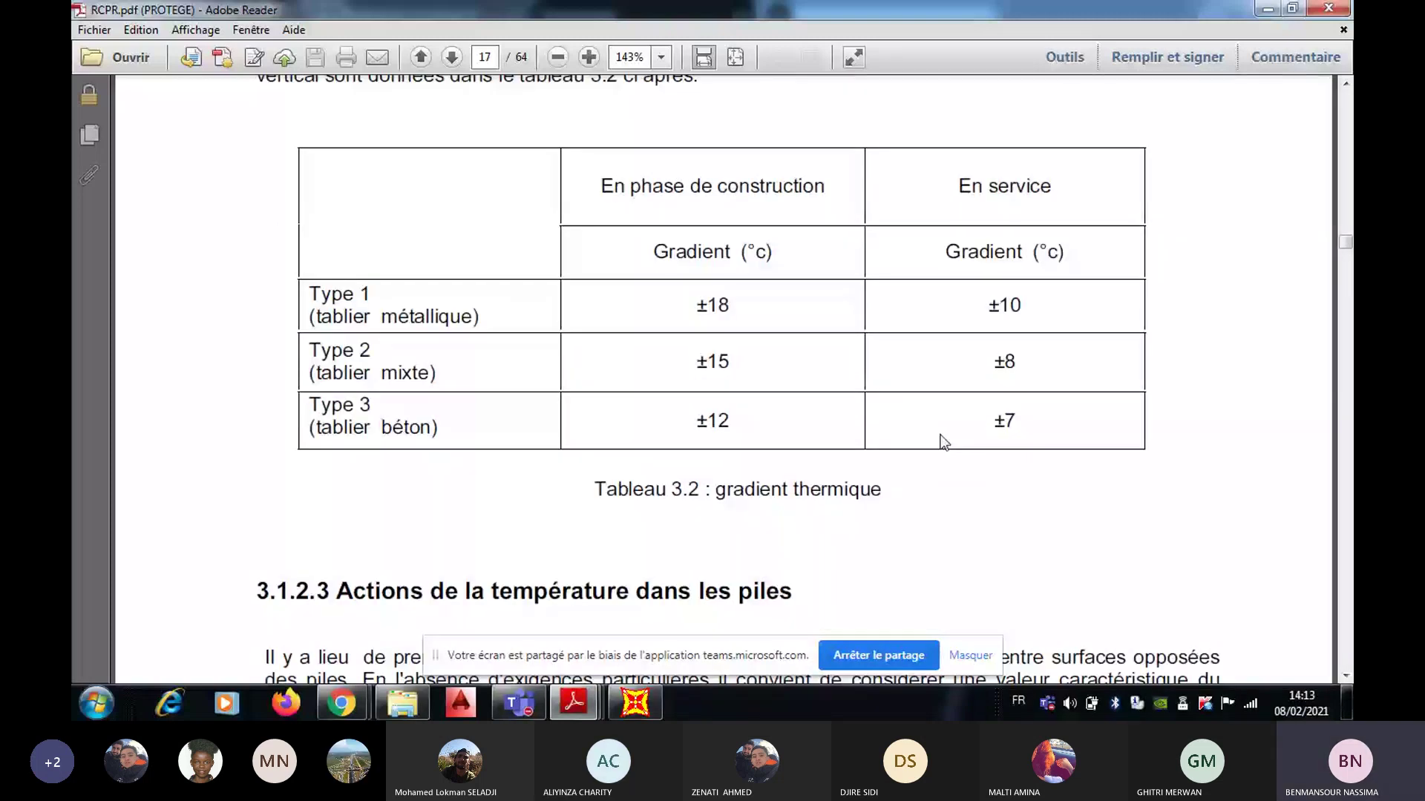
Step: Read section 3.1.2.3 on temperature actions in the bridge piers
scroll(939, 435, "down", 3)
scroll(940, 435, "down", 3)
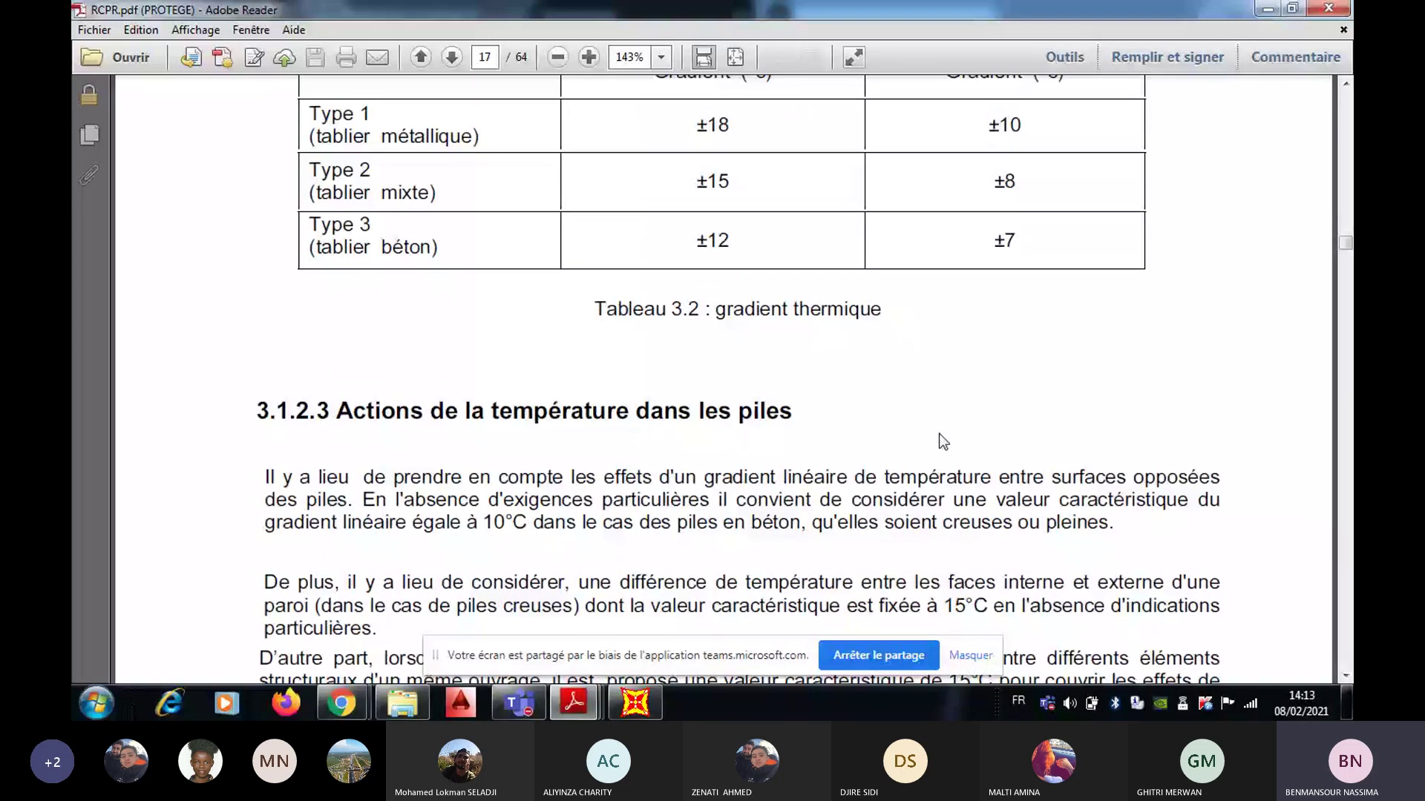
scroll(939, 441, "down", 1)
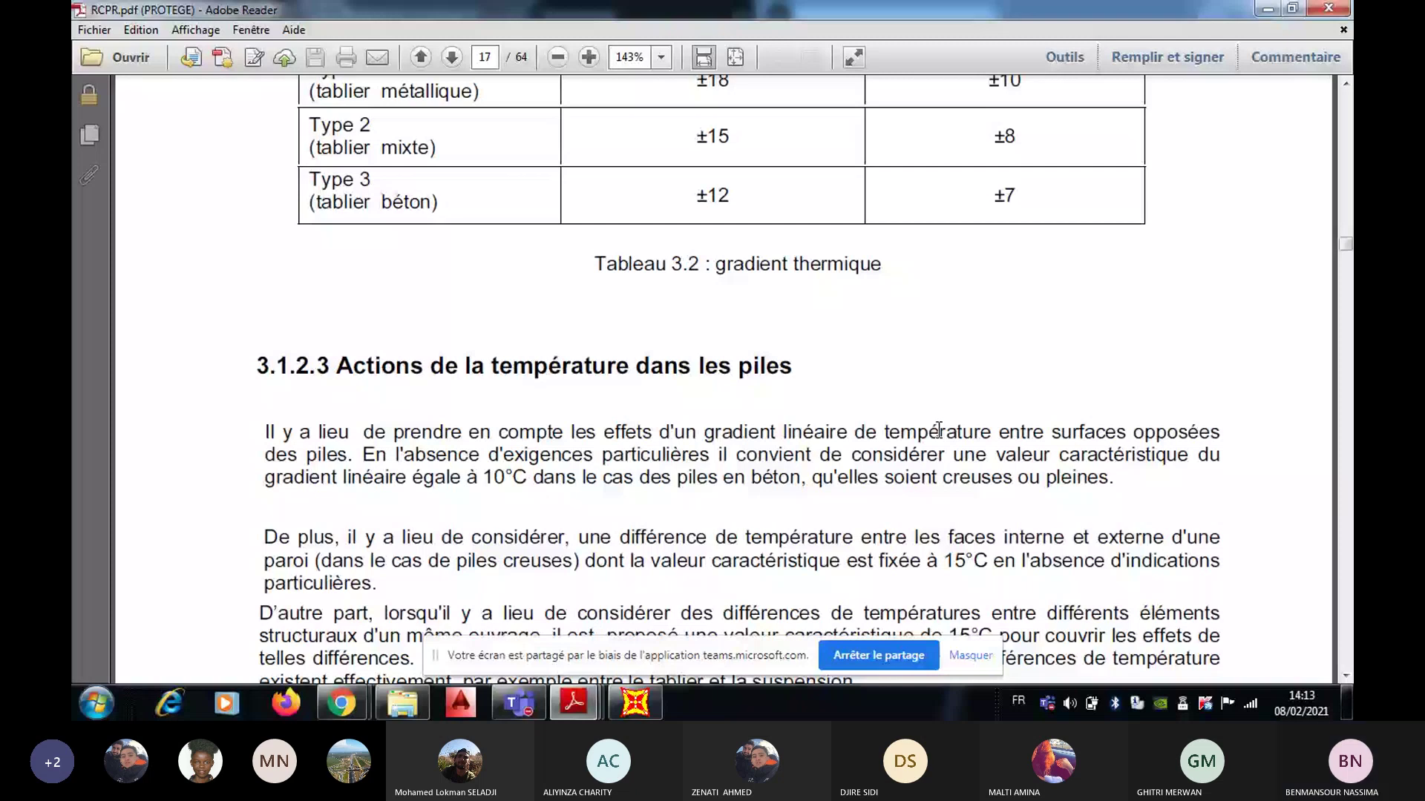
scroll(938, 430, "down", 2)
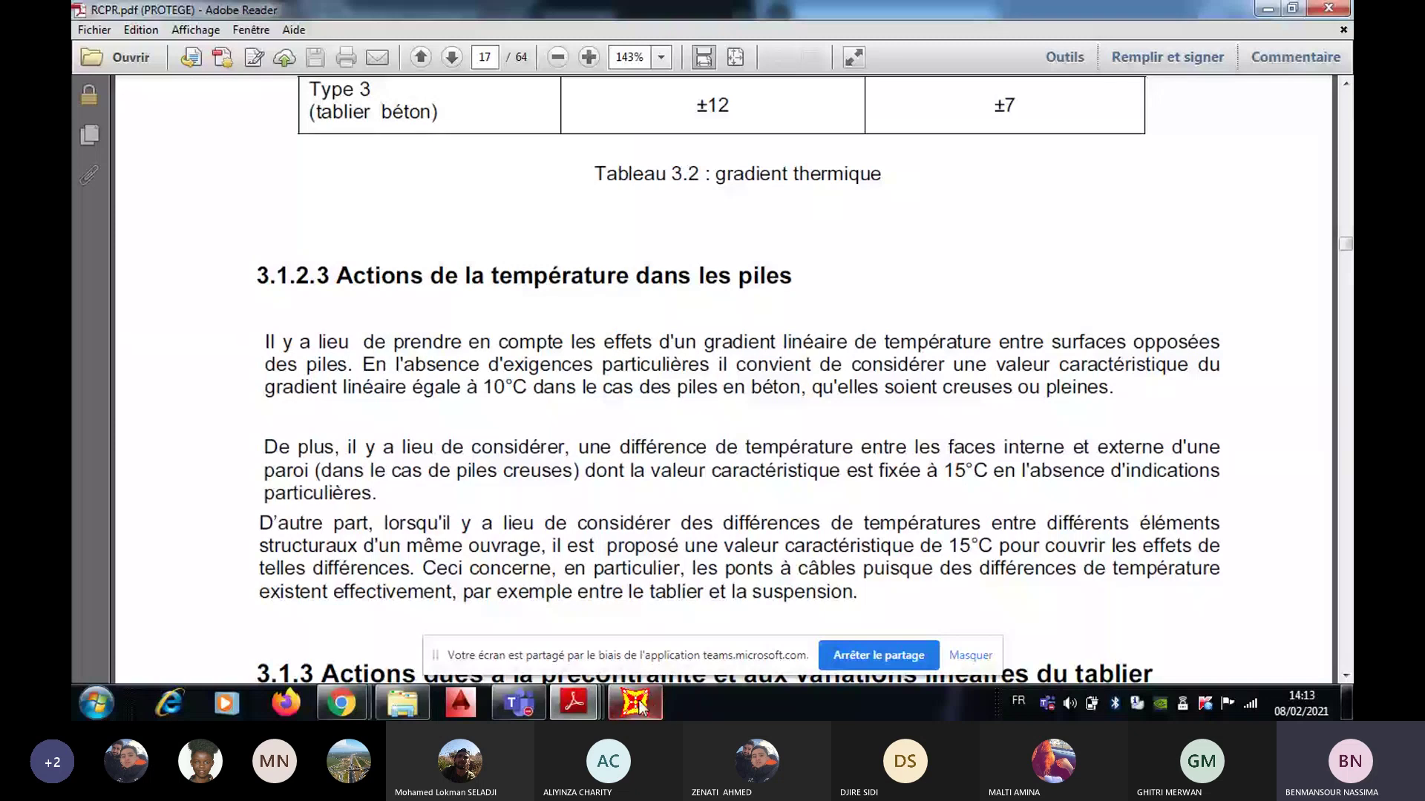
Step: Switch back to SAP2000, set the Temperature gradient's number of specified distances to 2 and accept the gradient definition
mouse_move(640, 706)
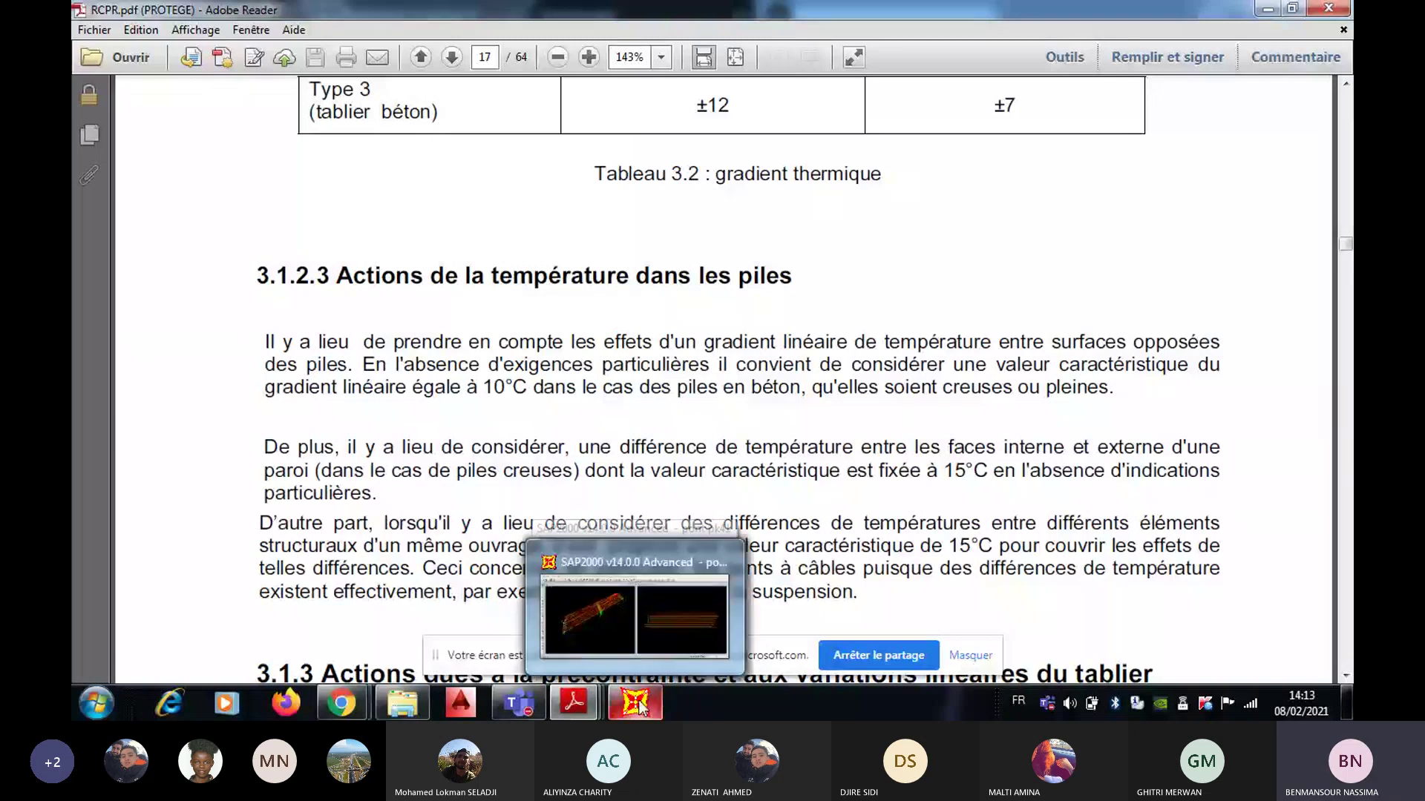
left_click(639, 707)
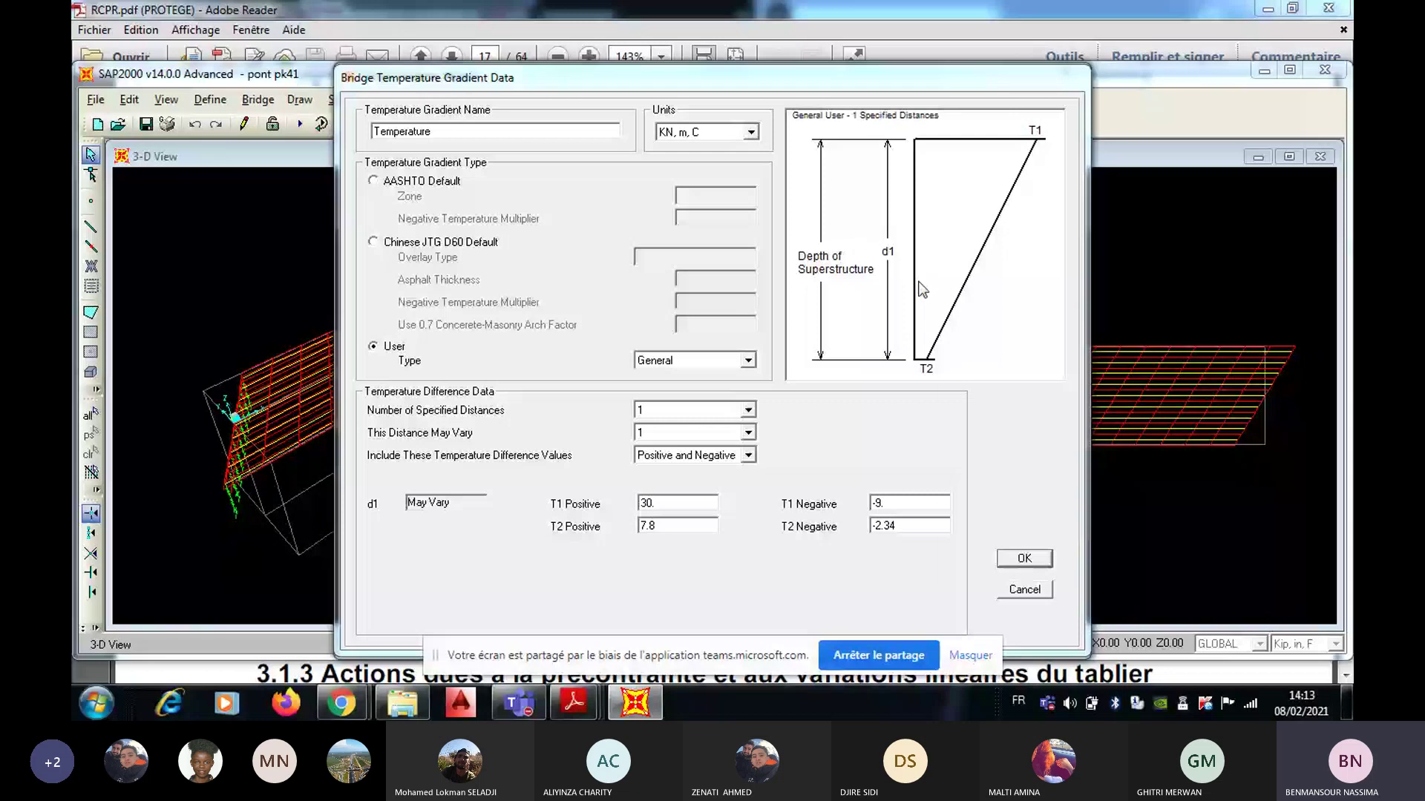
left_click(690, 410)
left_click(690, 433)
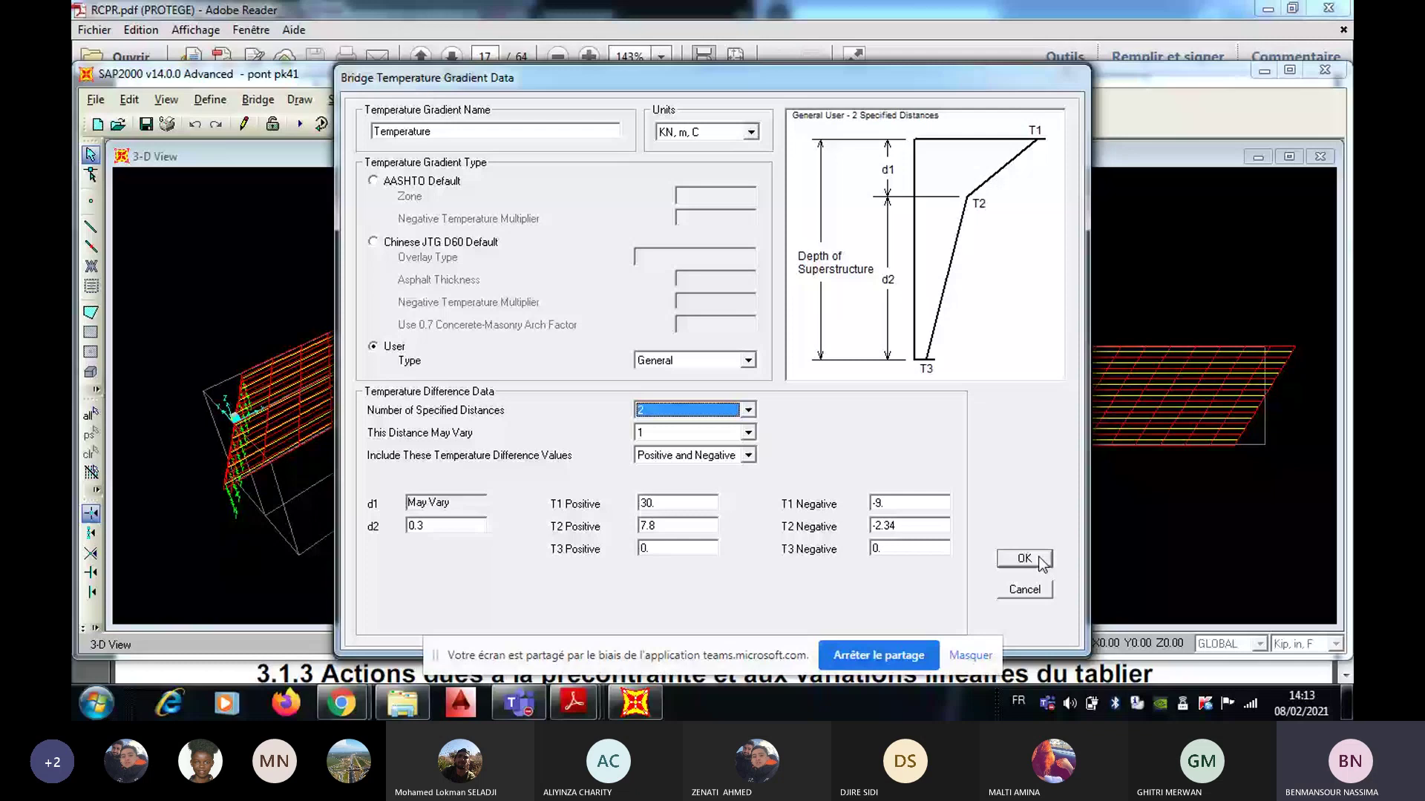
left_click(1041, 561)
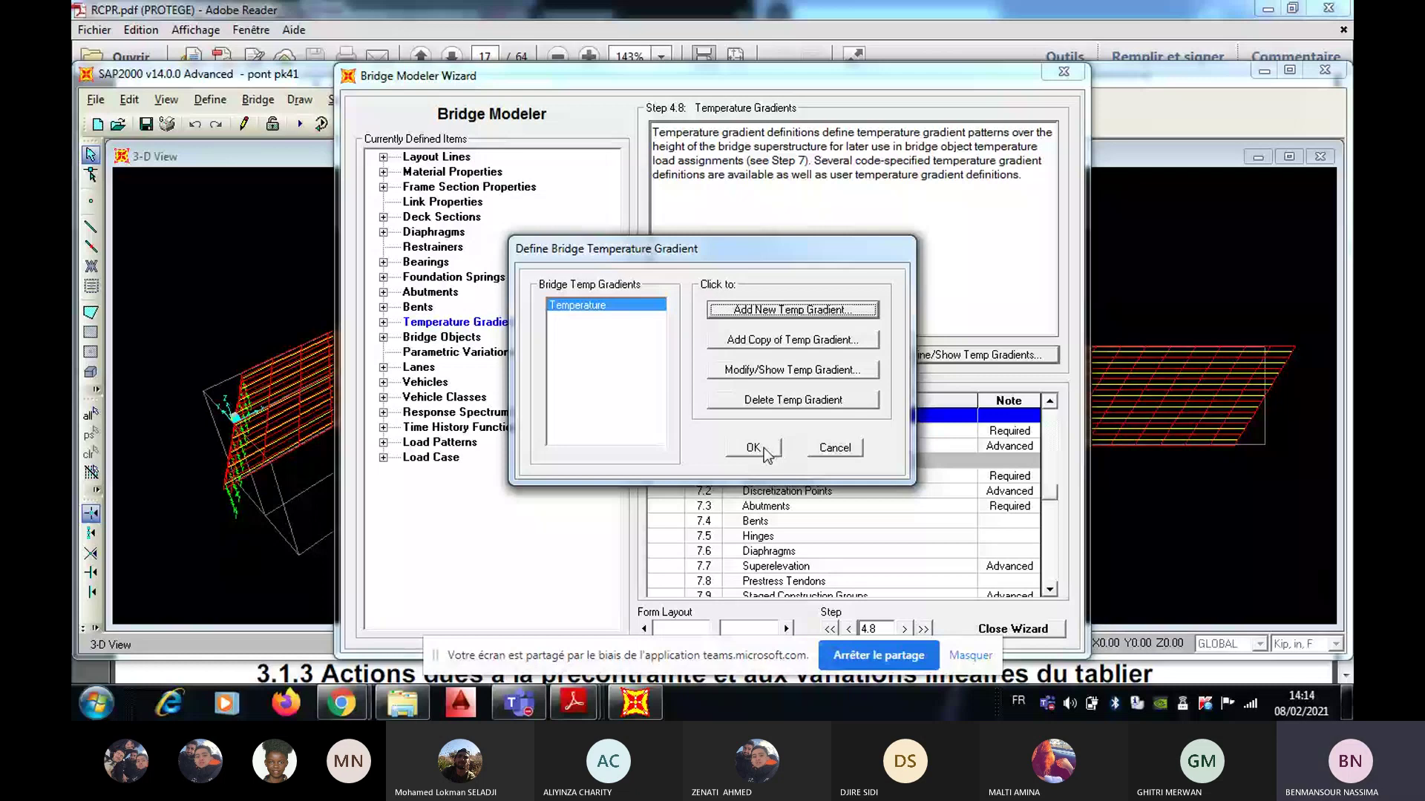
left_click(753, 448)
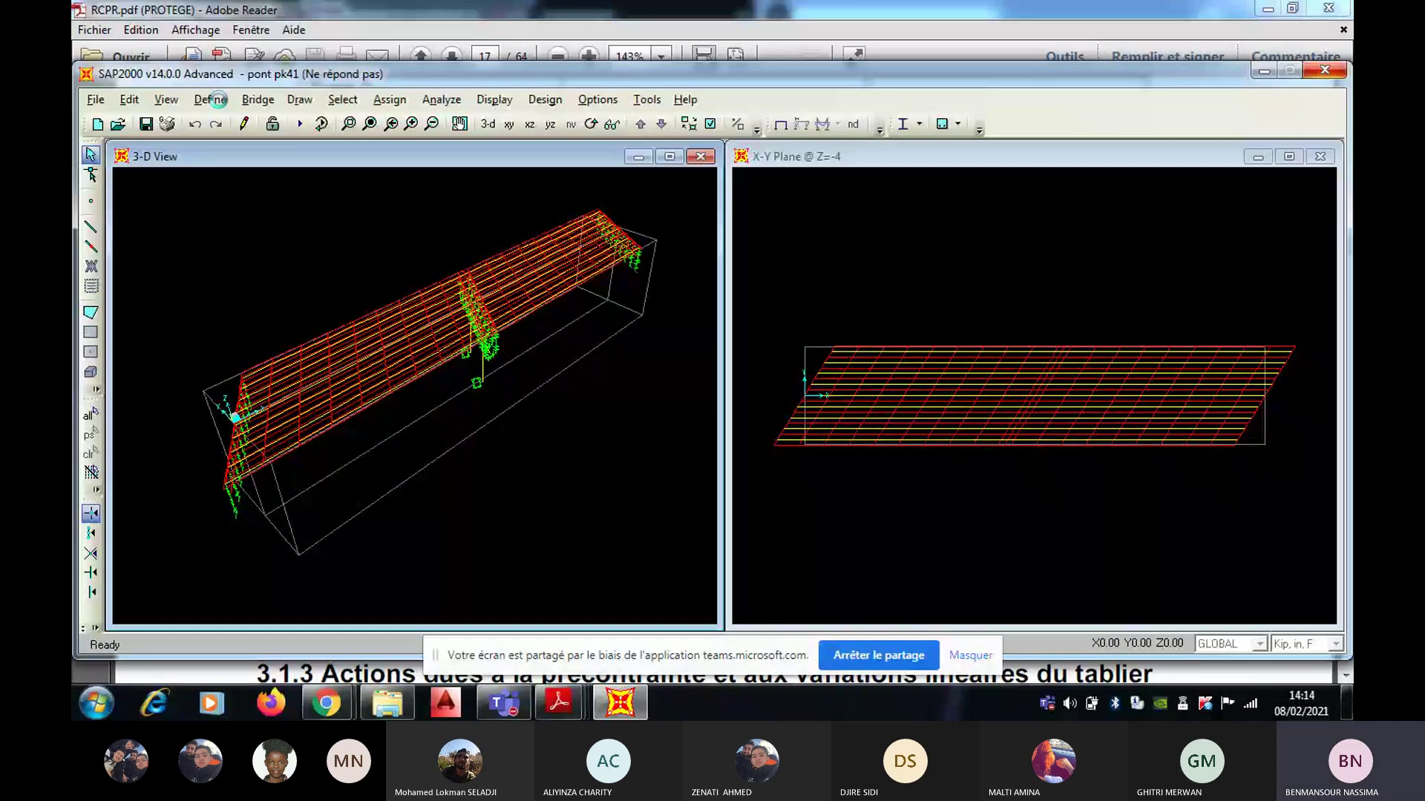
Step: Examine the data of the linear static load case named temperature, leaving it without saving changes
left_click(214, 100)
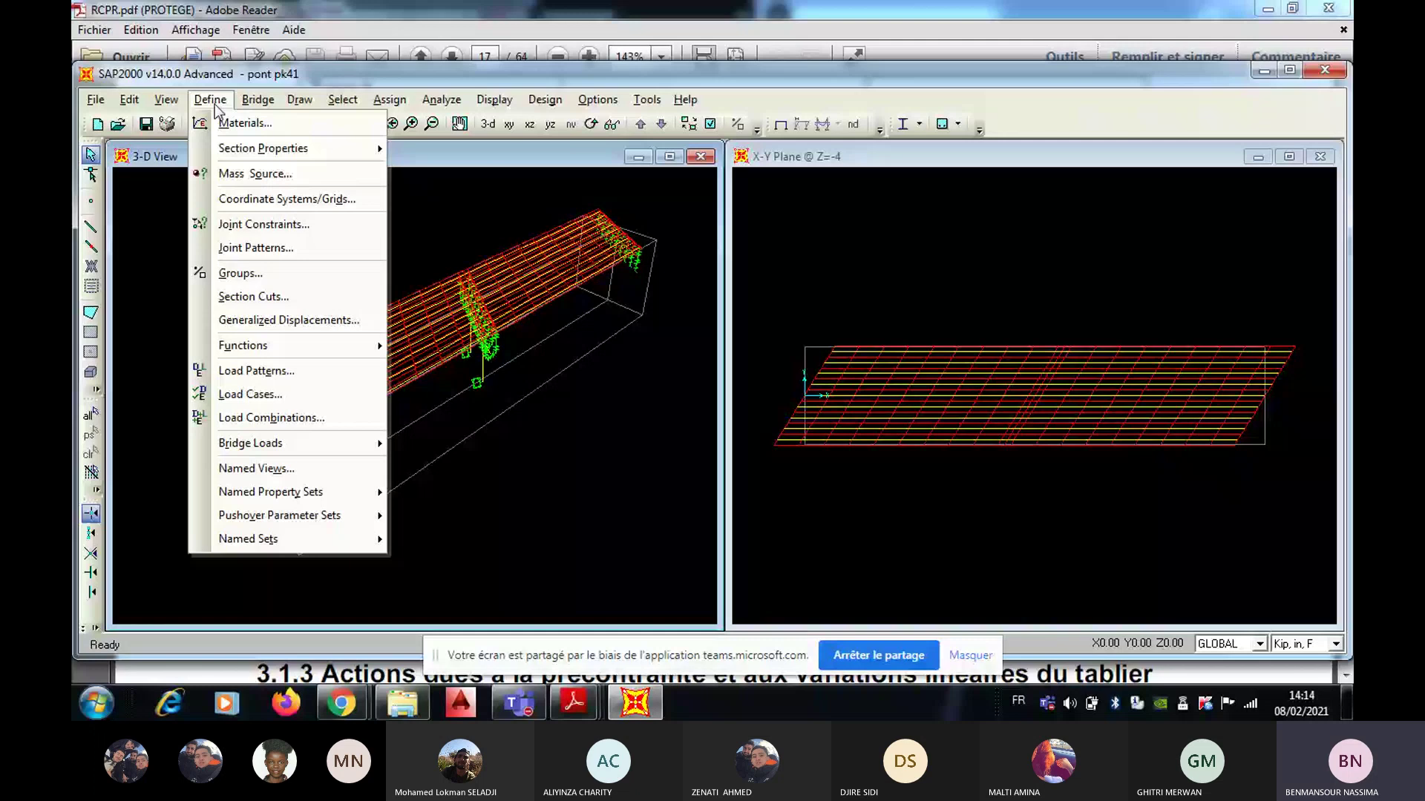
left_click(256, 370)
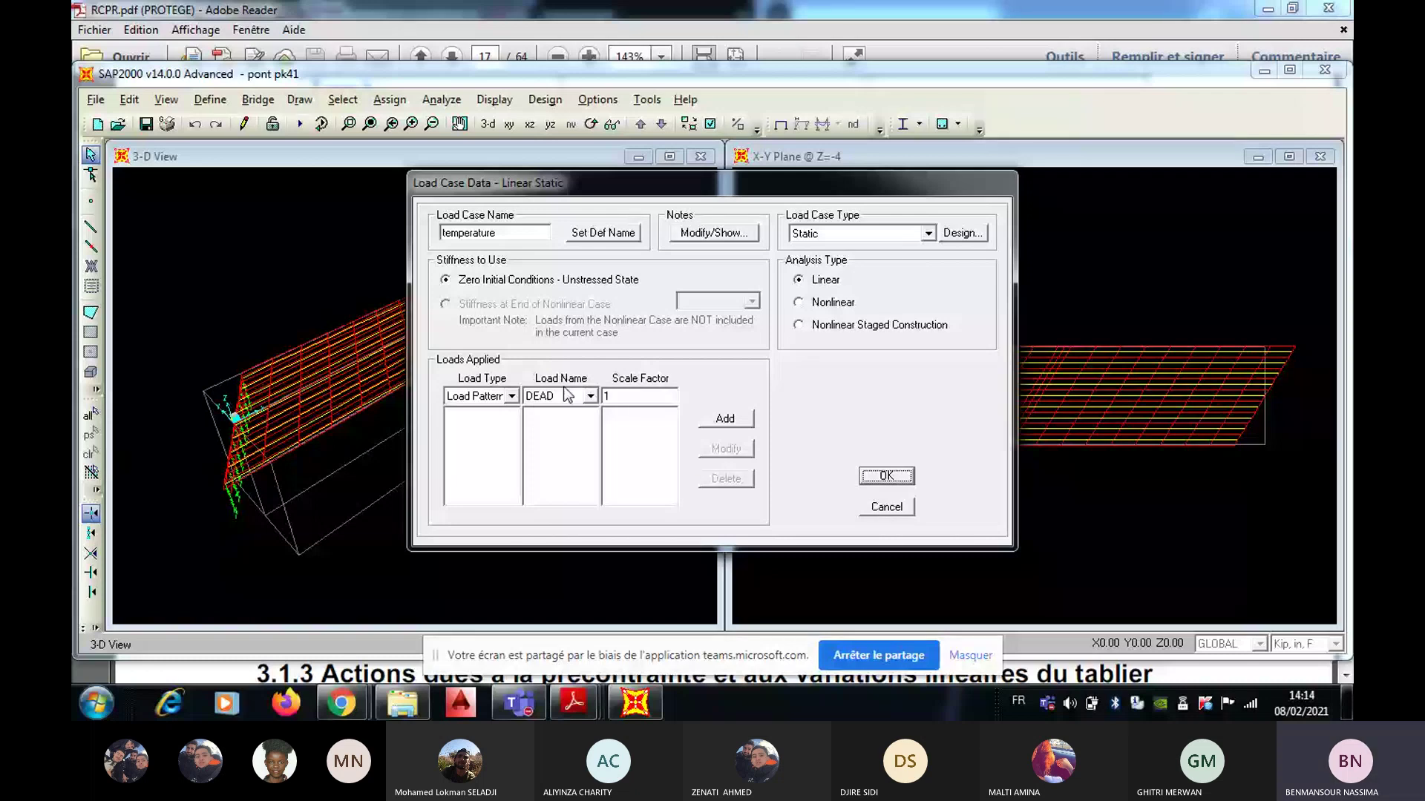
left_click(886, 510)
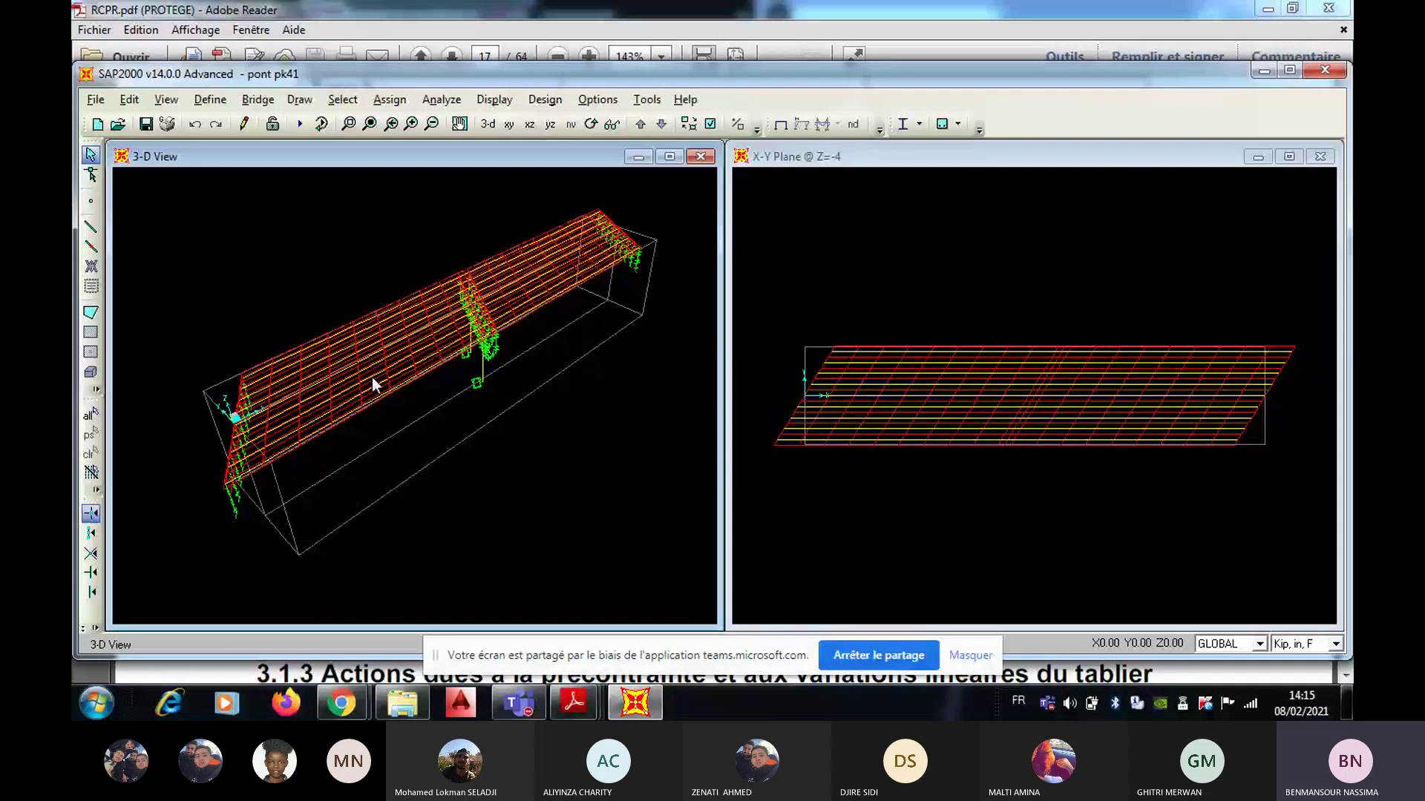
Step: Reopen the Bridge Wizard, show the temperature gradient definitions and accept the list containing the Temperature gradient
left_click(257, 100)
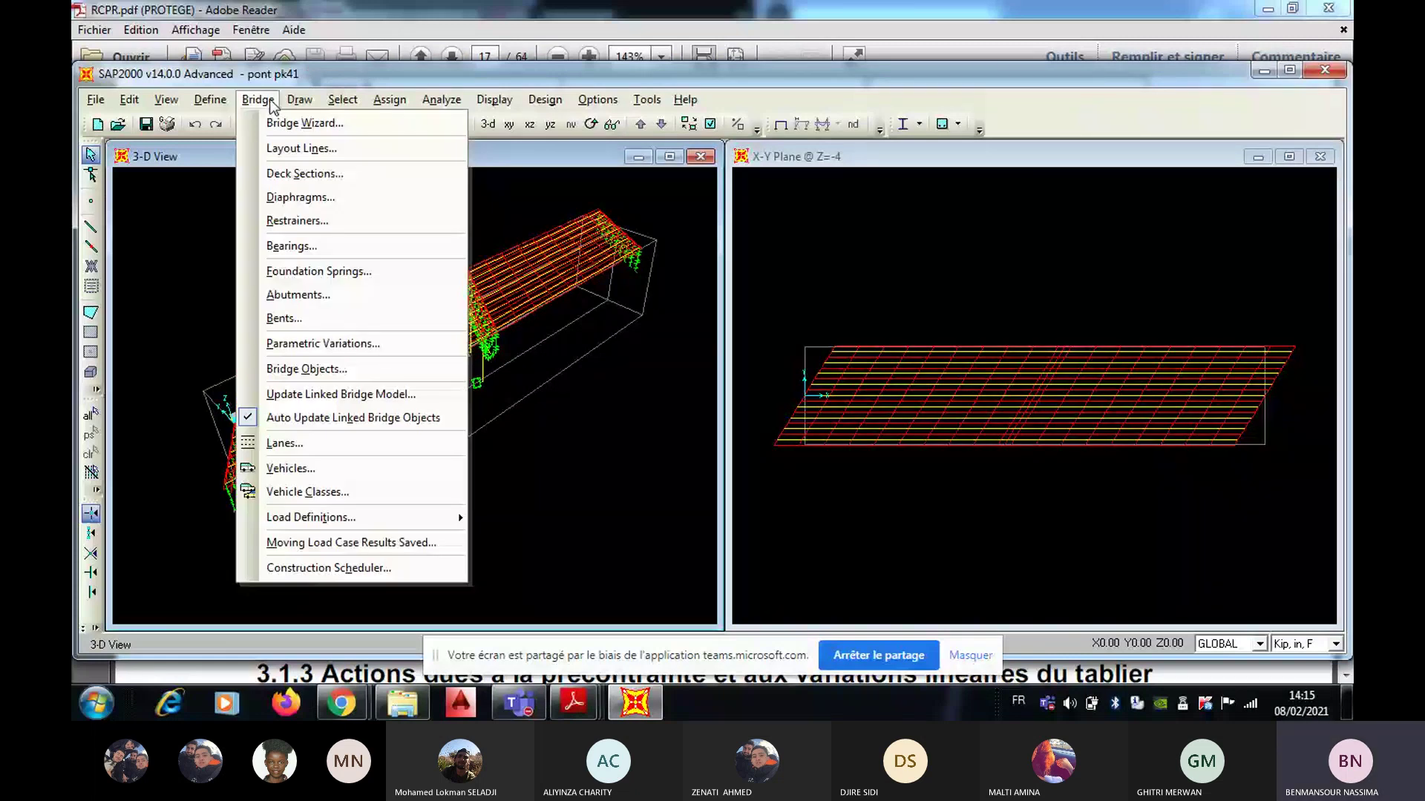
left_click(305, 124)
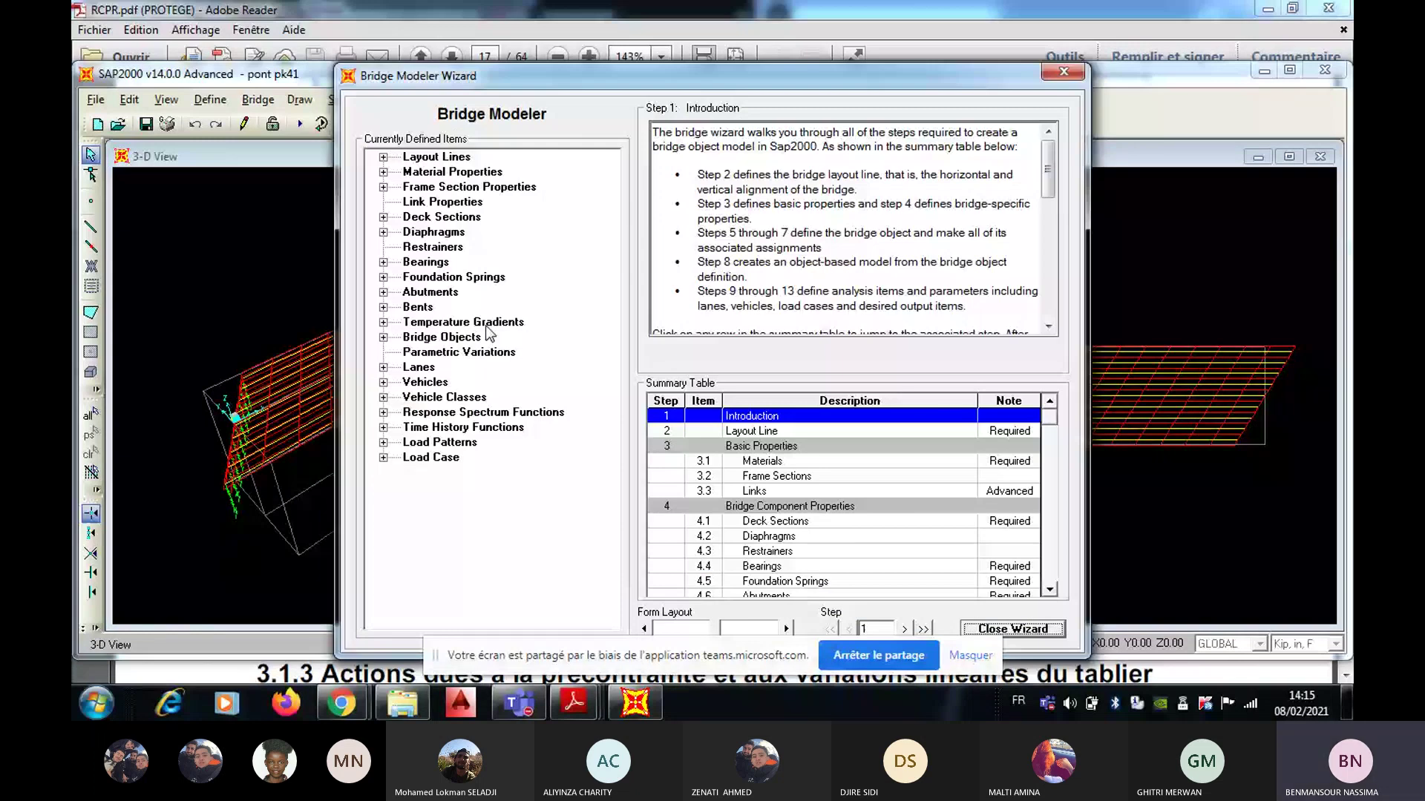
double_click(486, 326)
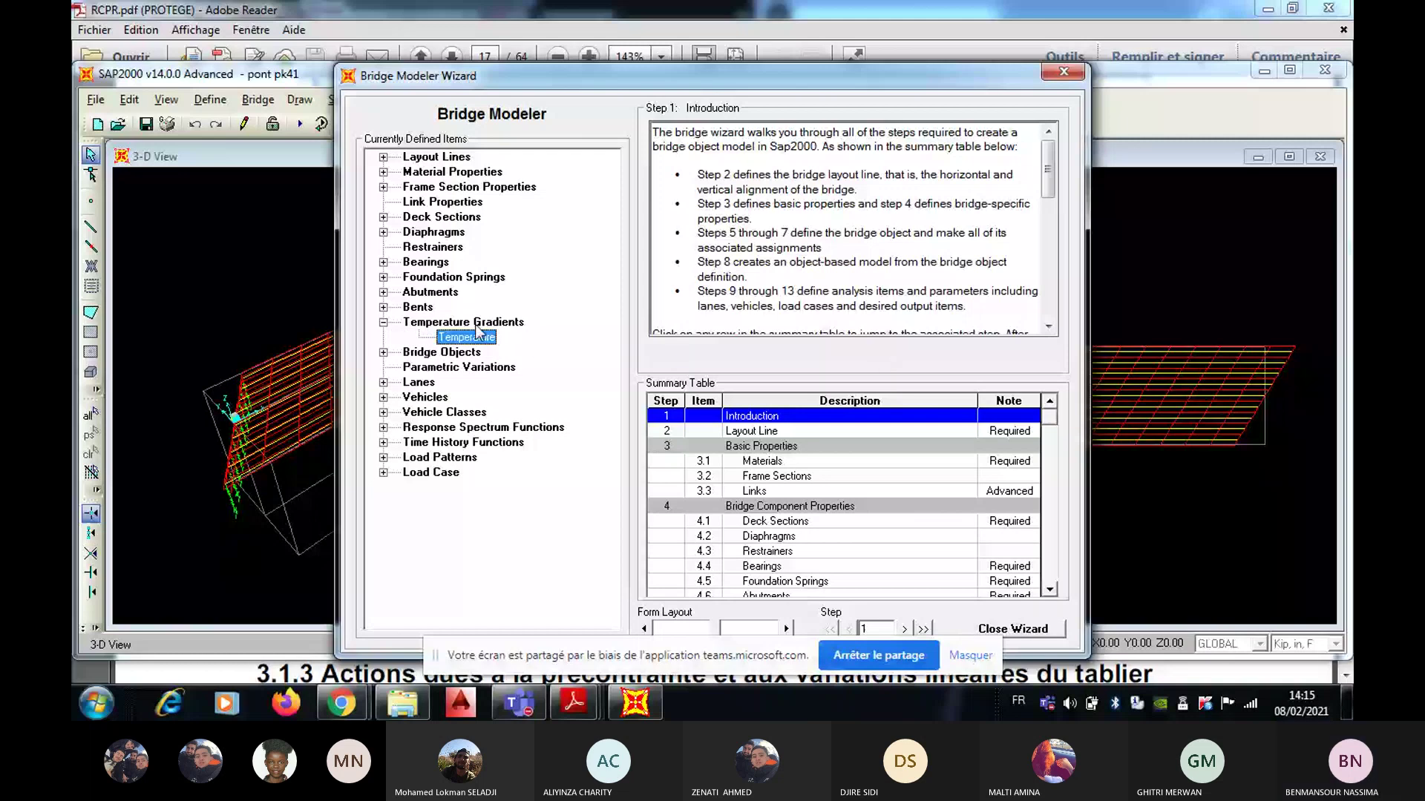
double_click(475, 335)
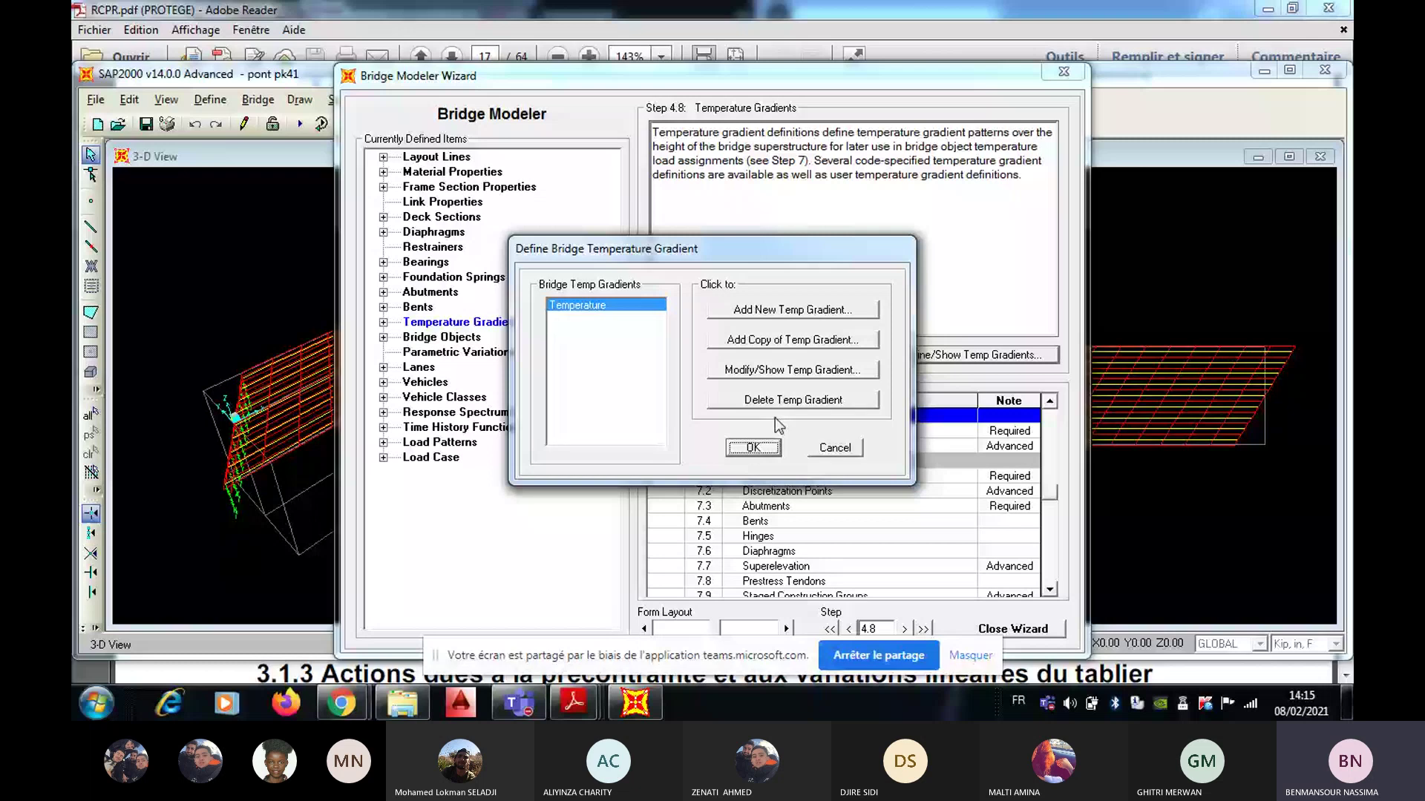
left_click(764, 448)
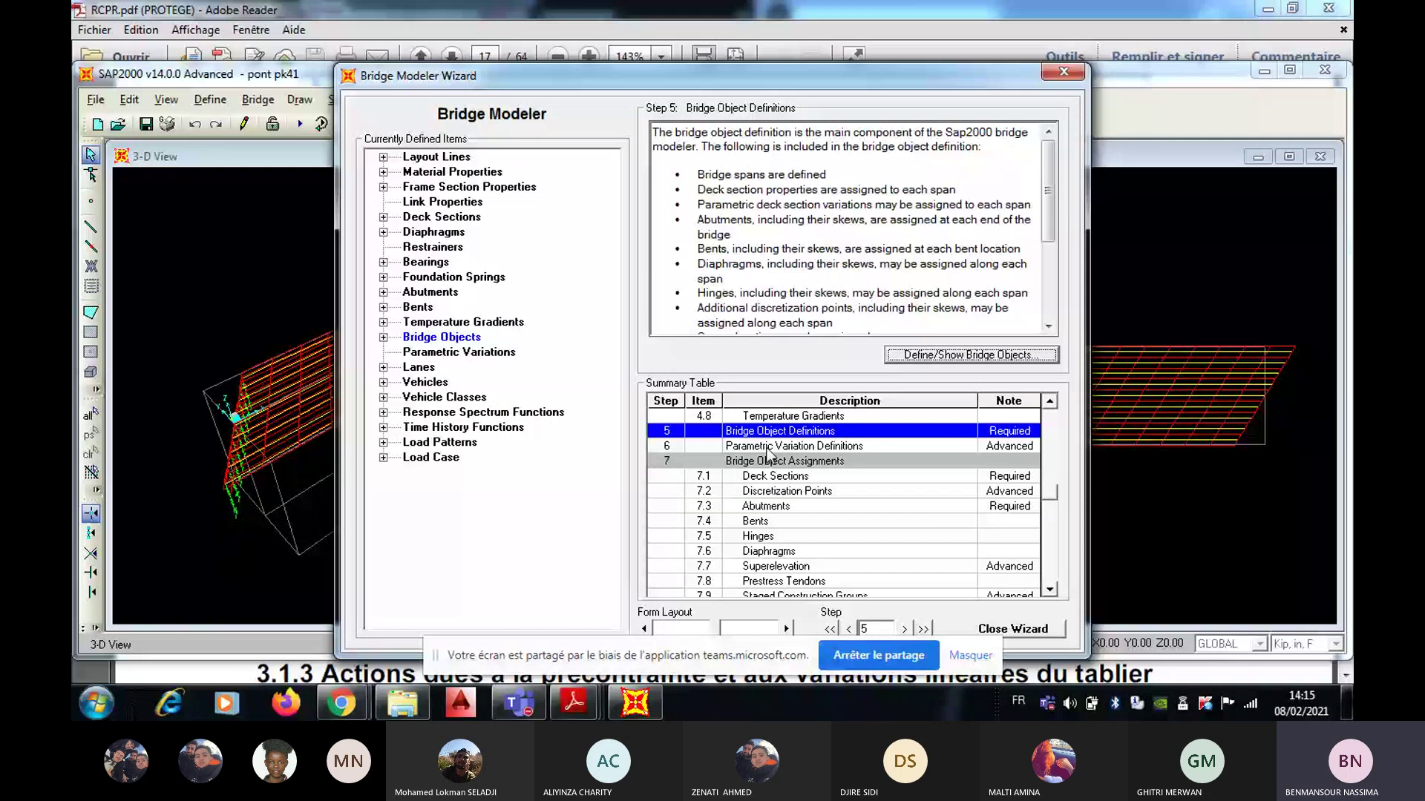
Step: Open the temperature load assignments of bridge object BOBJ1 with span 1 as the current span
left_click(399, 338)
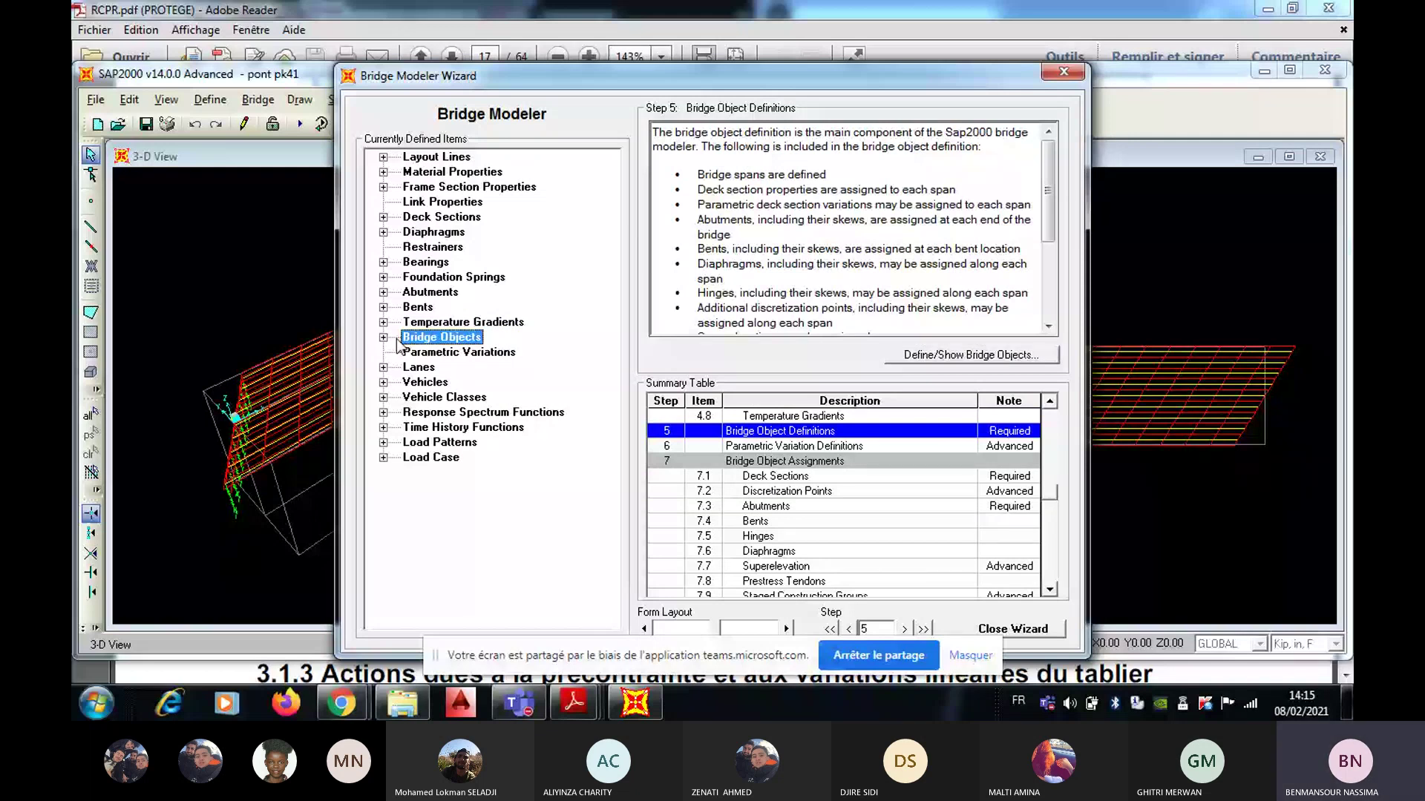
left_click(1002, 357)
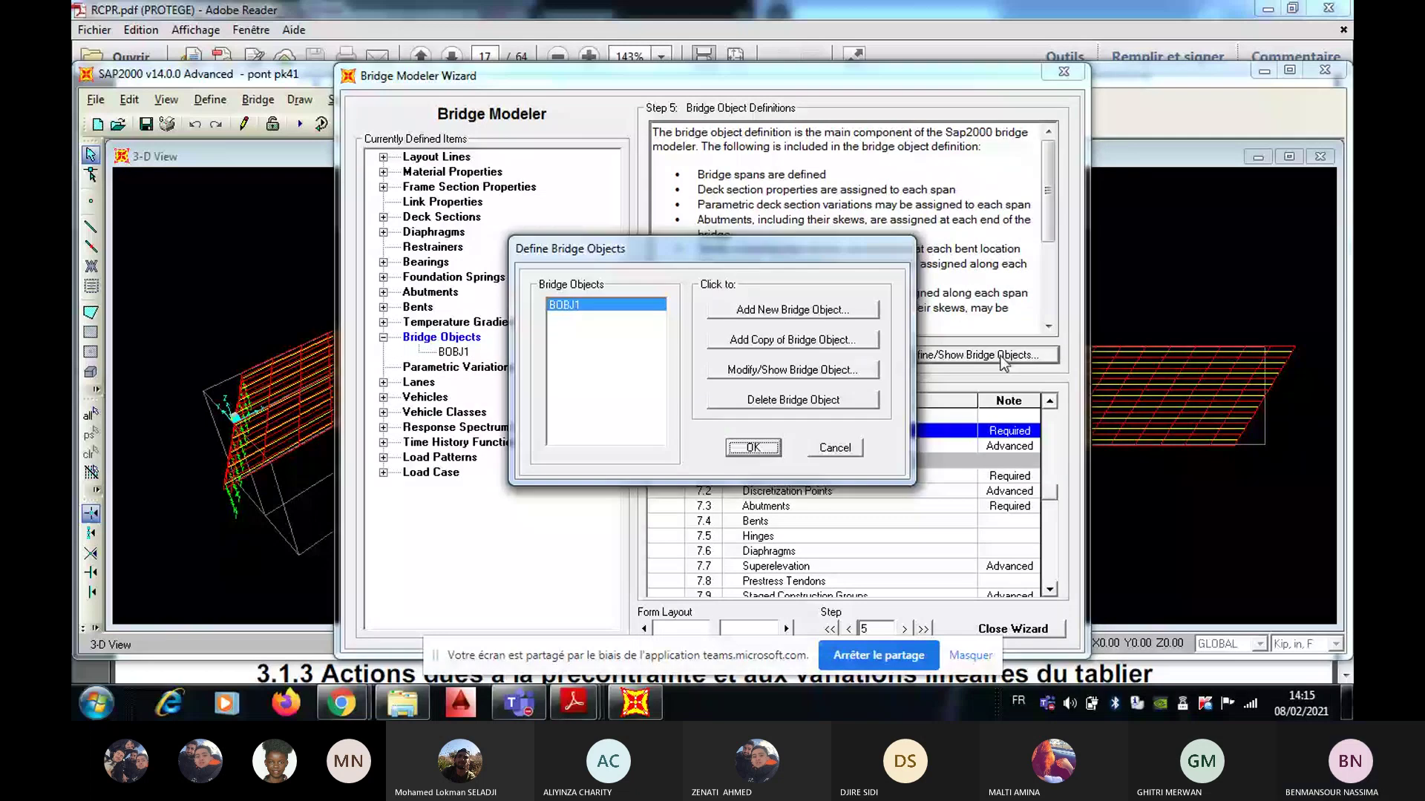
left_click(792, 370)
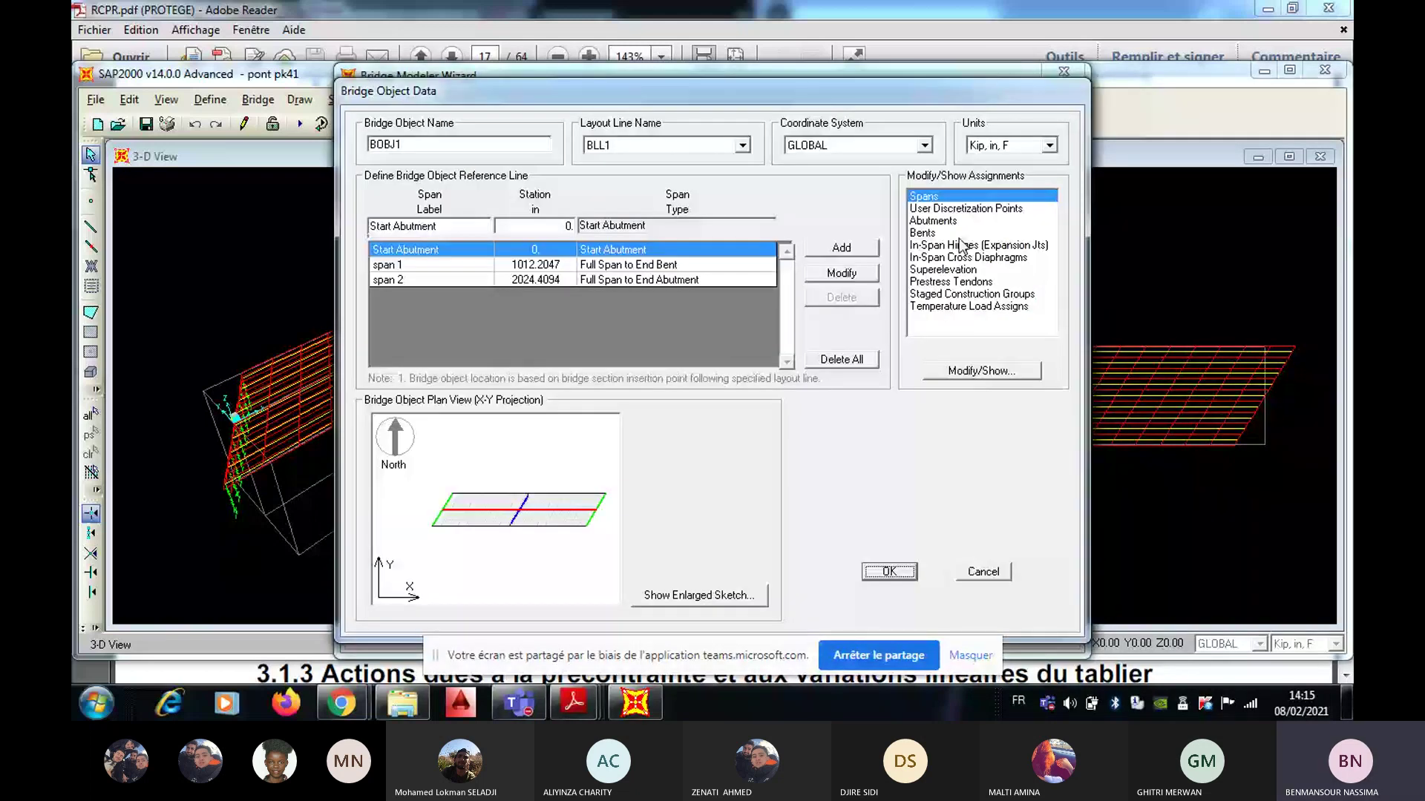
left_click(968, 306)
left_click(979, 370)
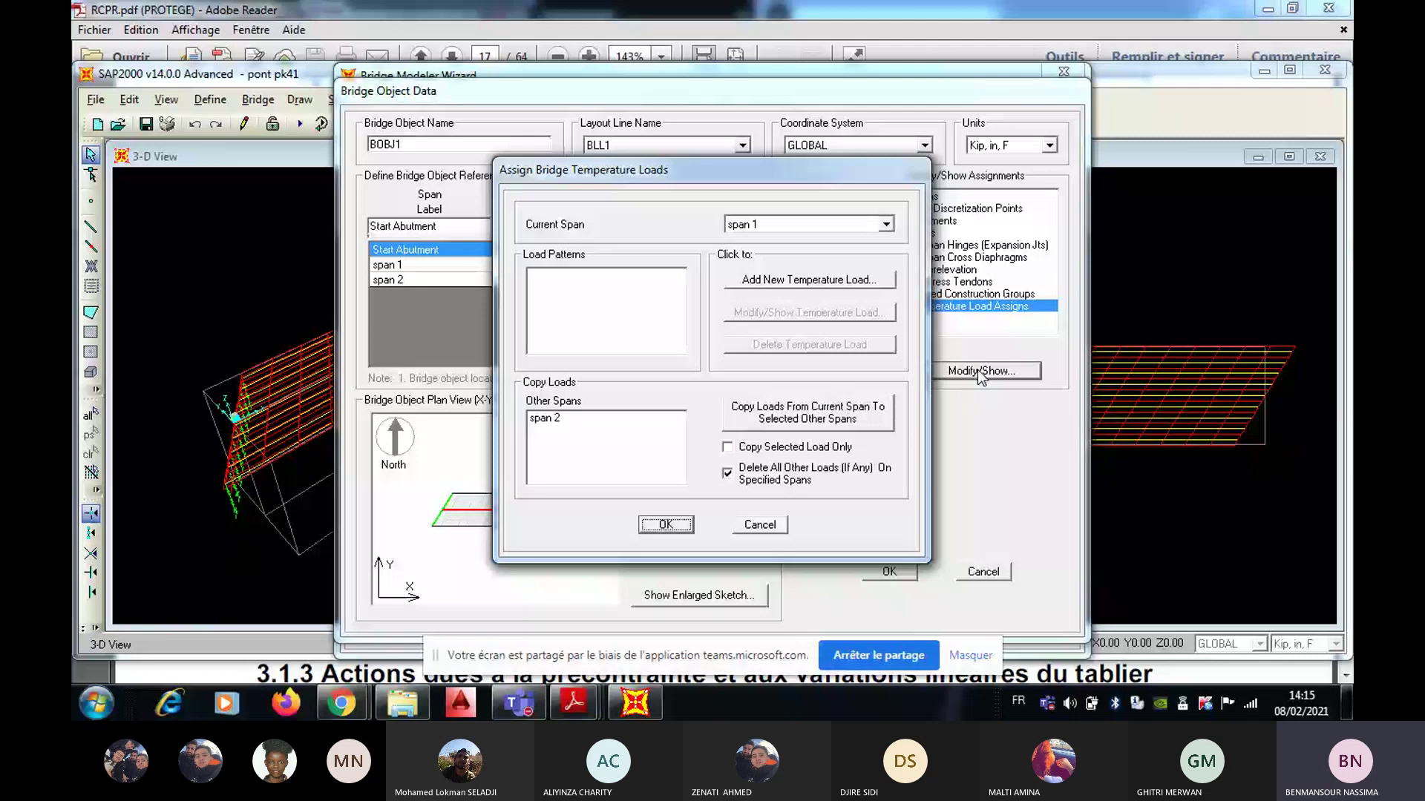
left_click(795, 224)
left_click(820, 237)
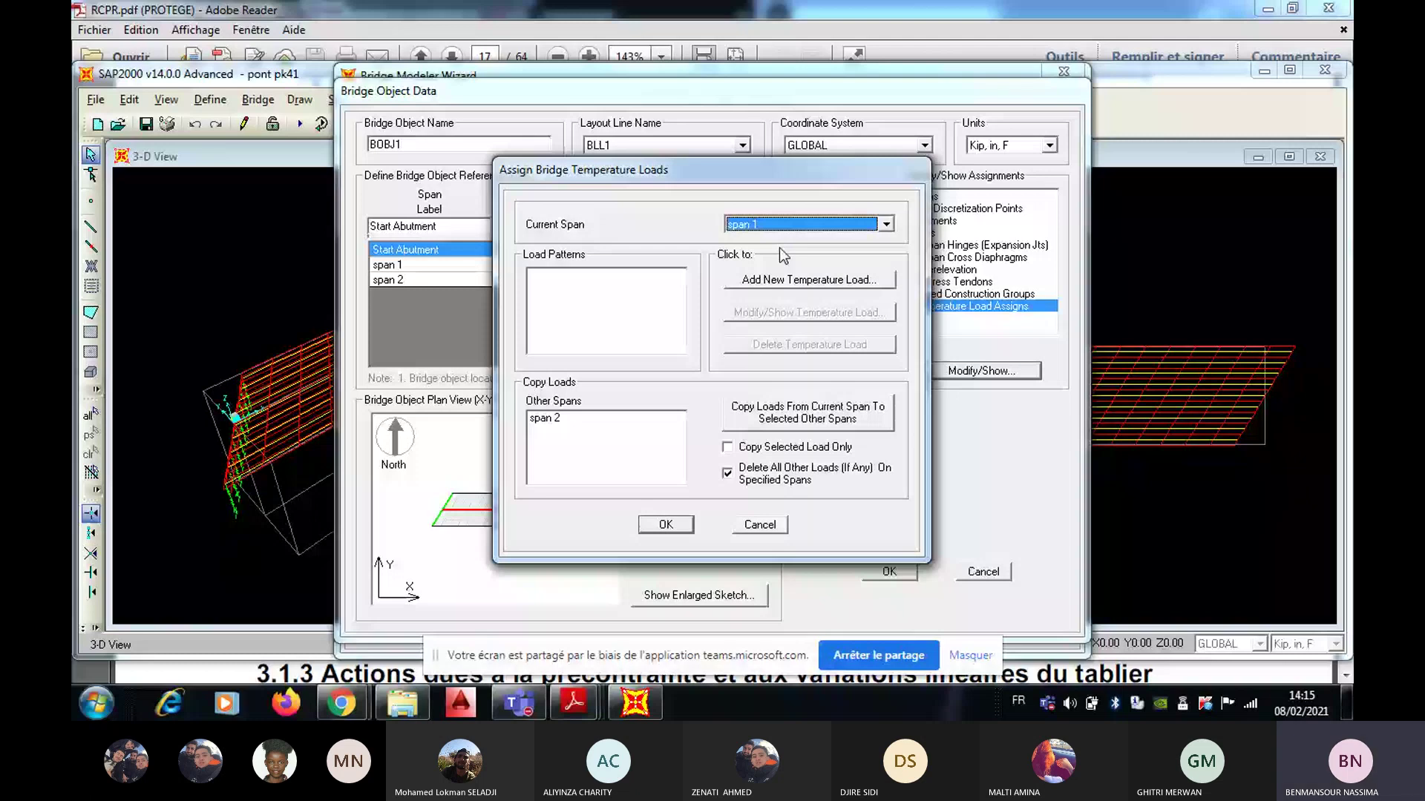
Step: Add a temperature load to span 1 under load pattern DEAD, using the Temperature gradient with type Positive Temp Change, and accept the assignments
left_click(784, 279)
left_click(785, 295)
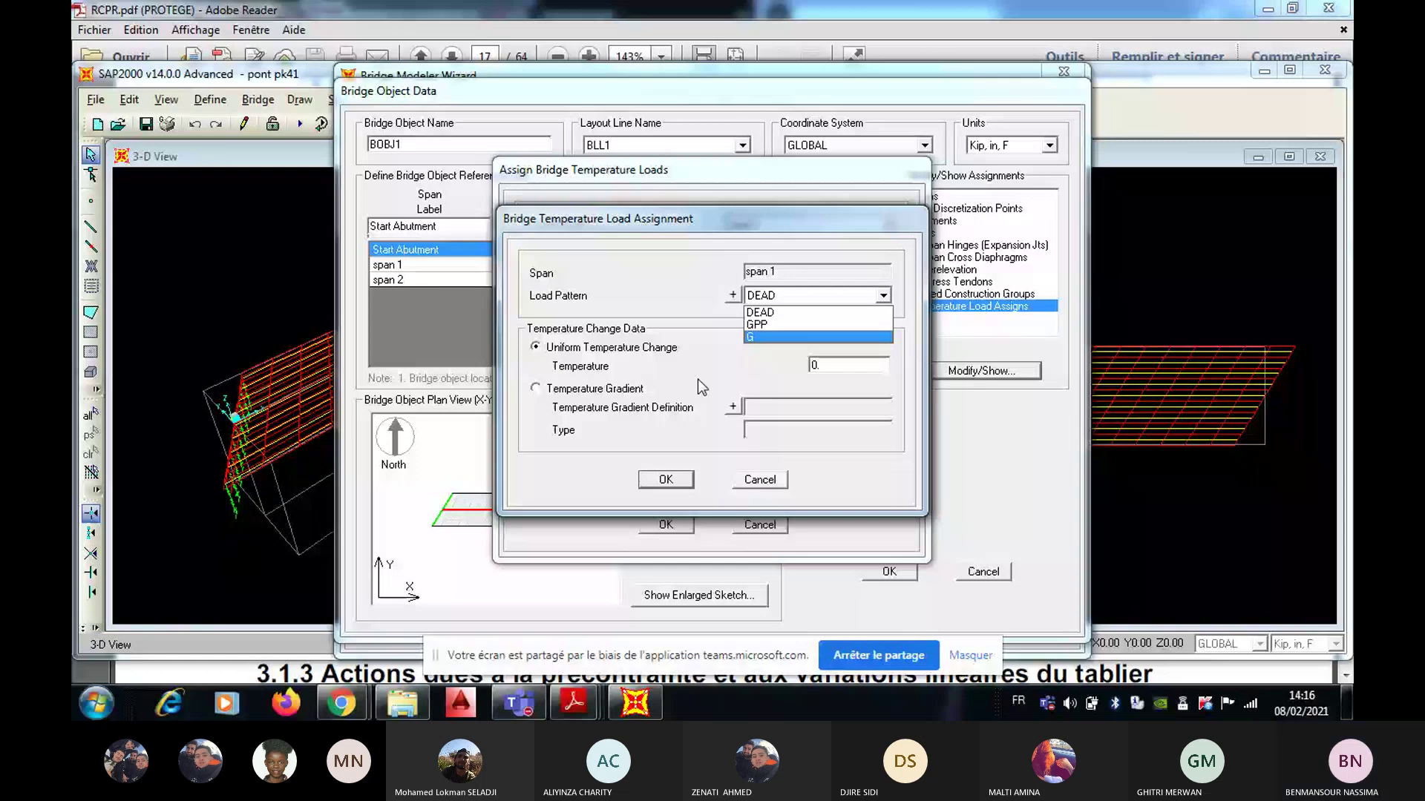
left_click(733, 407)
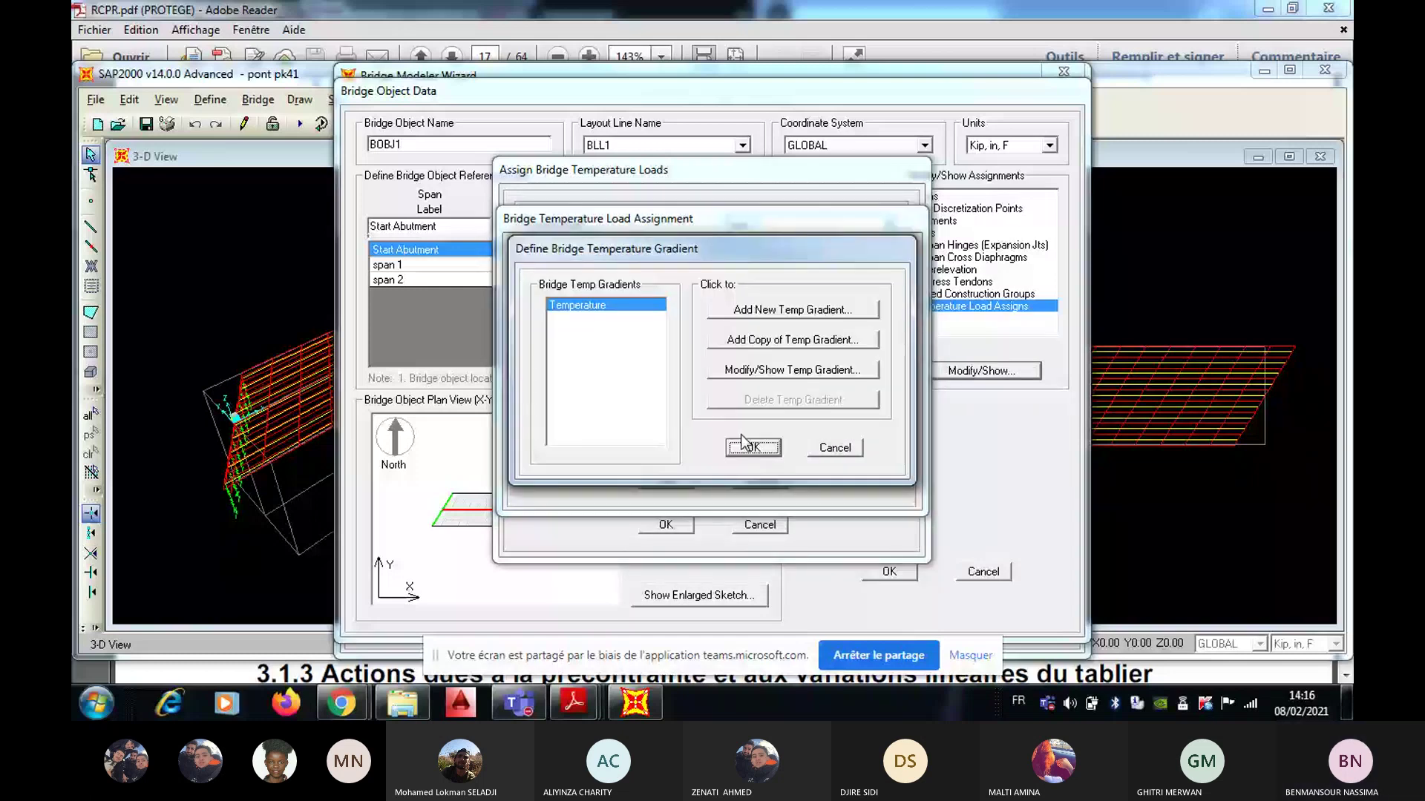
left_click(623, 312)
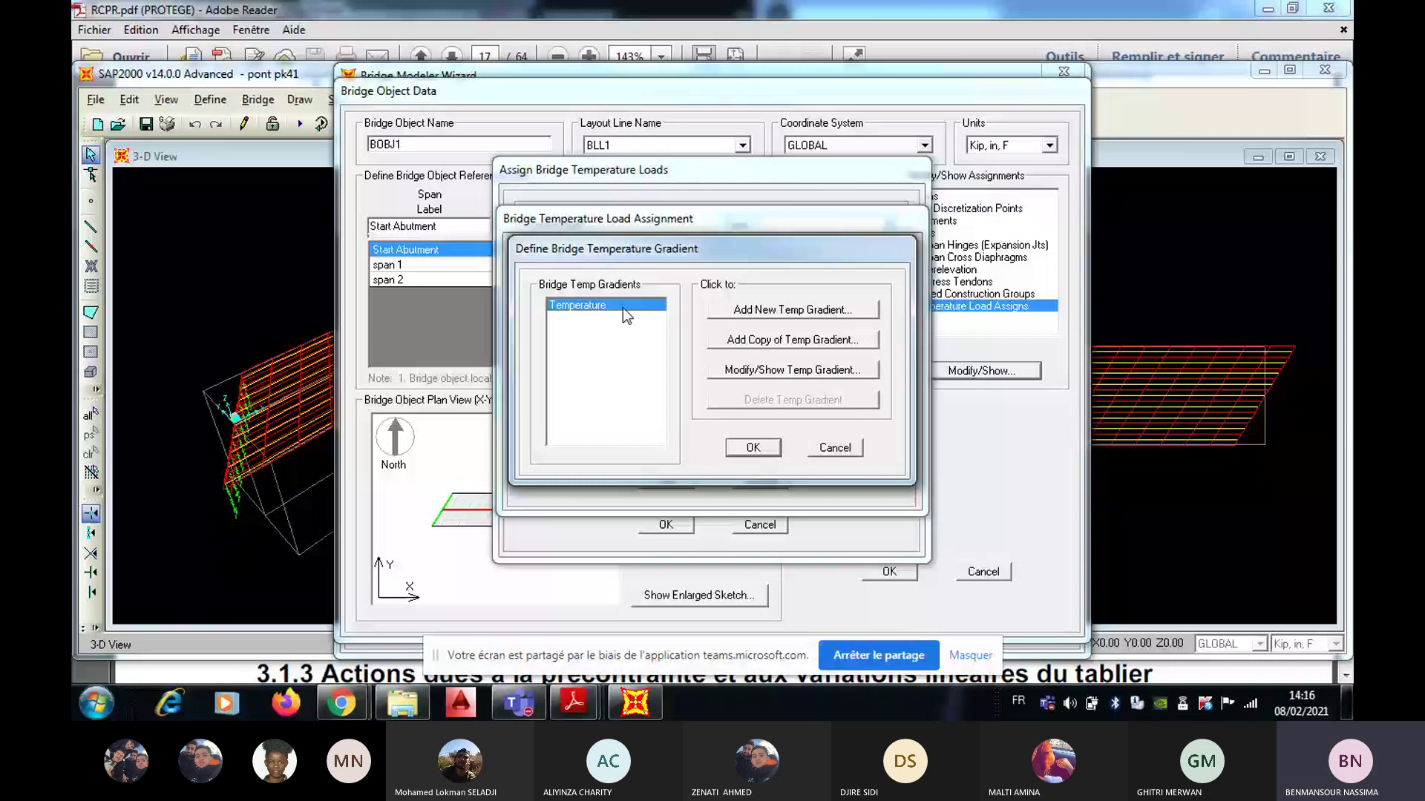
key("Return")
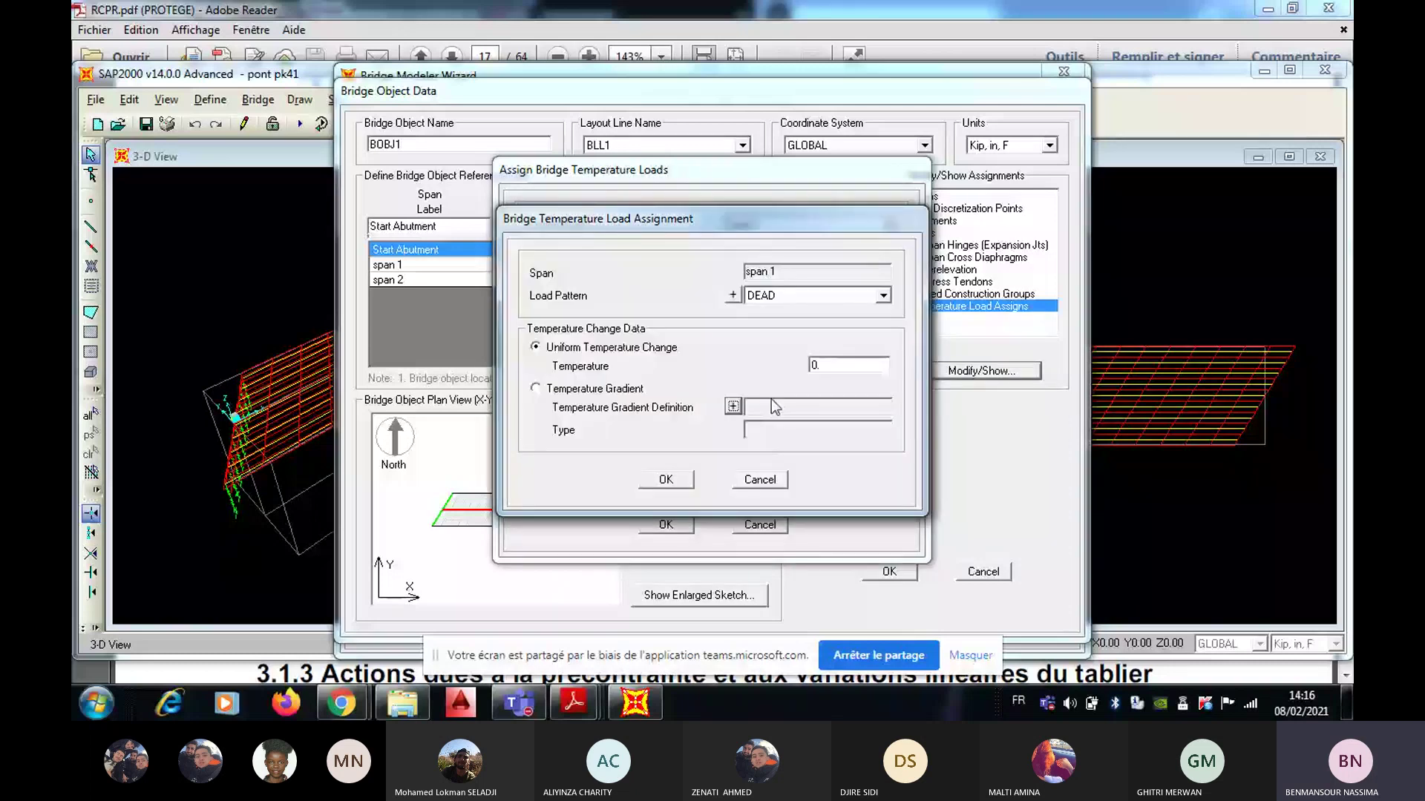
left_click(772, 406)
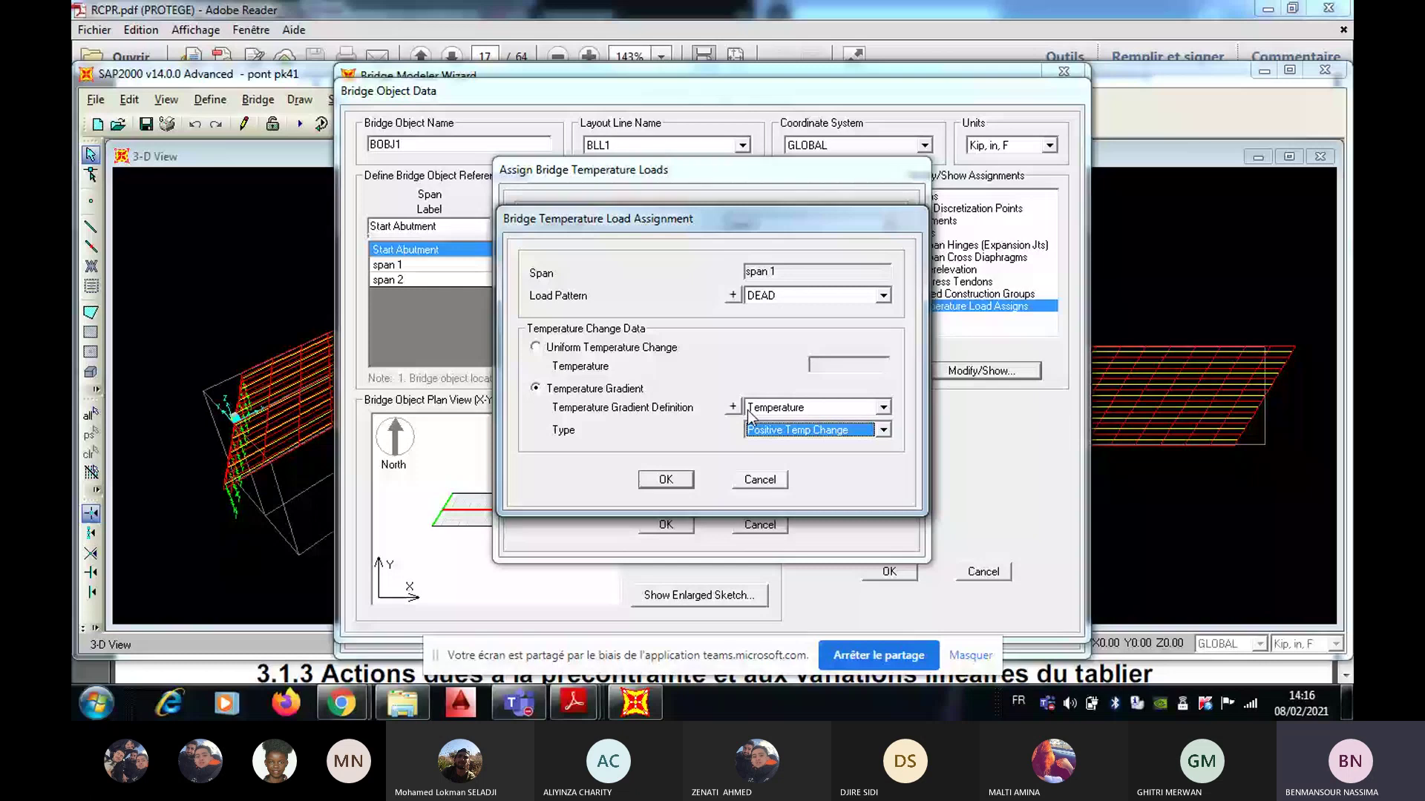
key("Return")
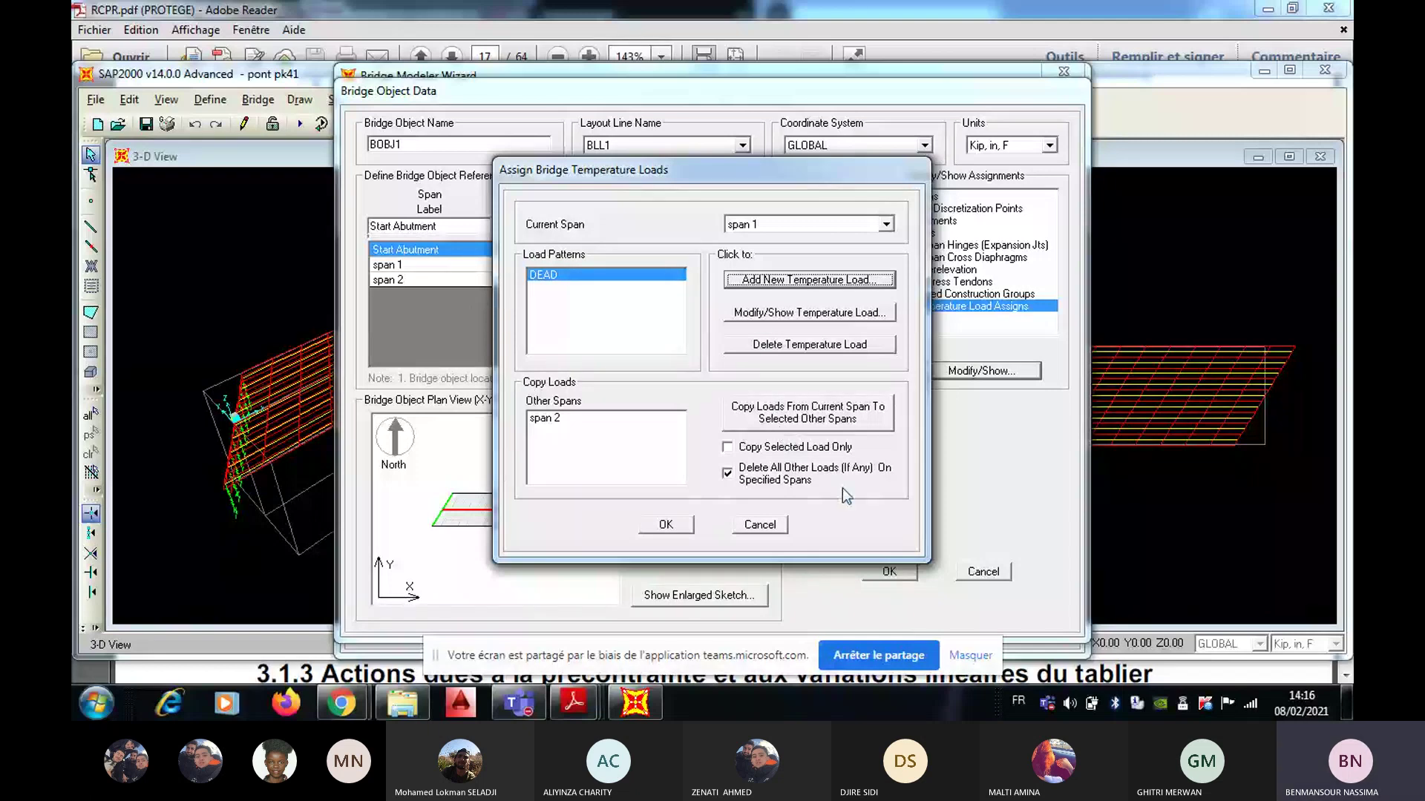
left_click(659, 527)
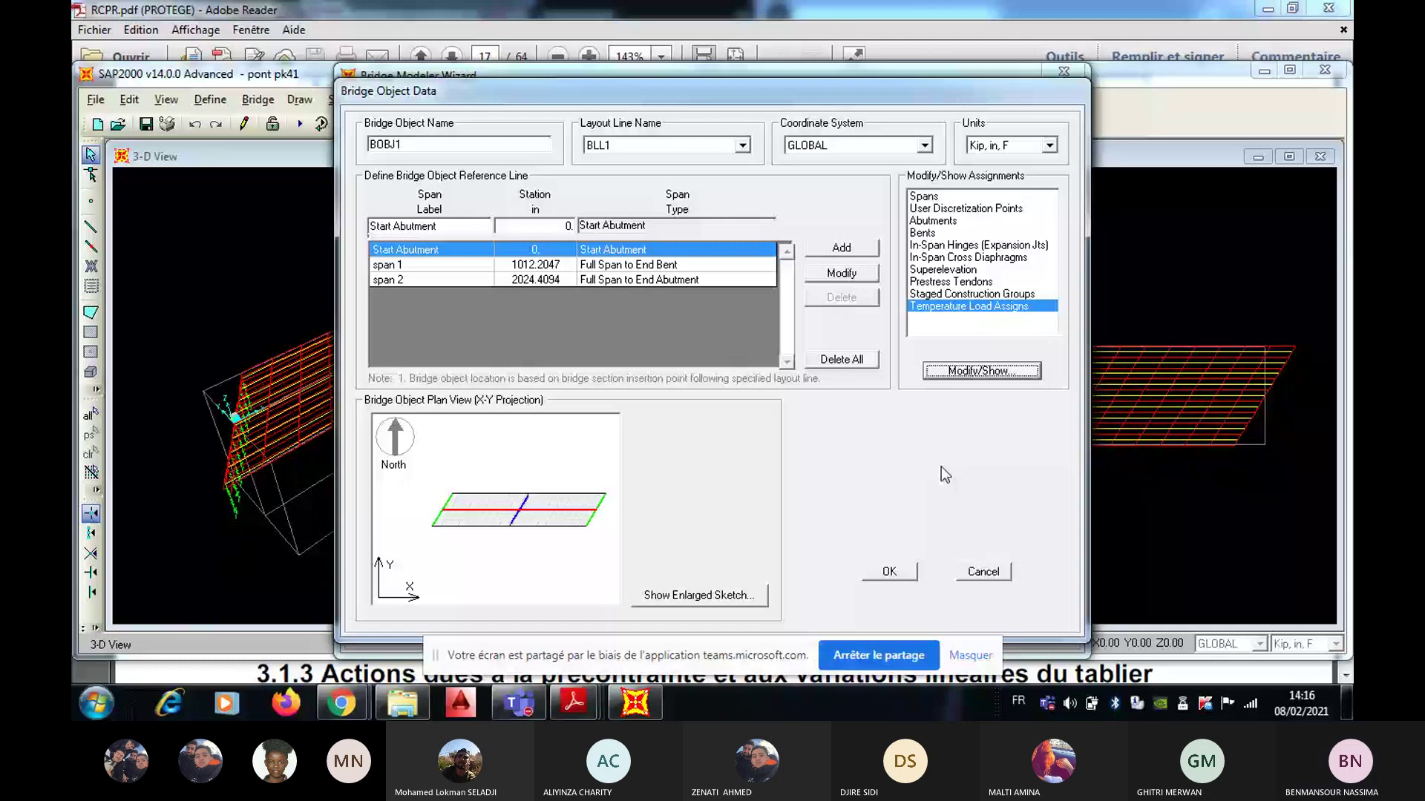
Step: Set the bridge object data units to KN, m, C and accept the BOBJ1 definition
left_click(1048, 145)
left_click(998, 212)
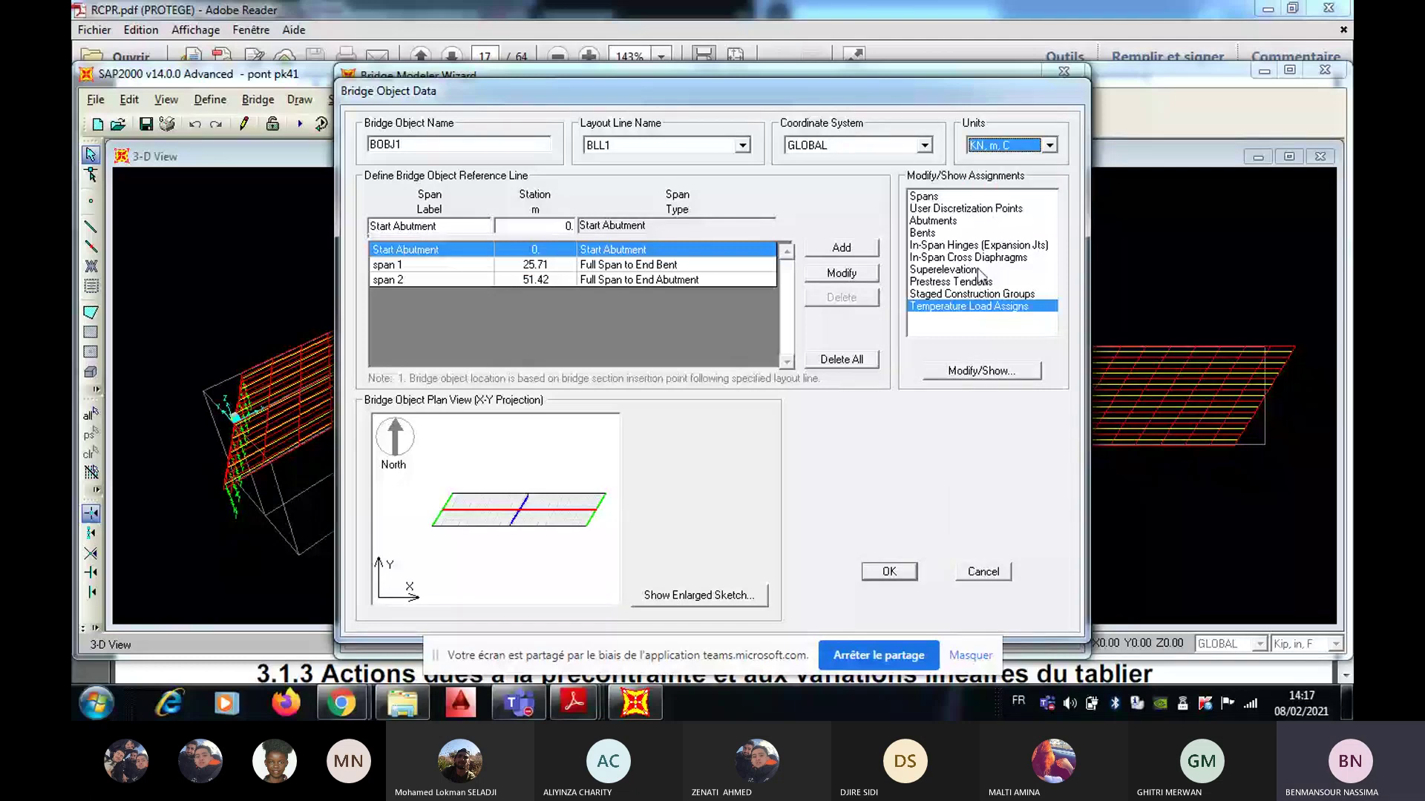
left_click(885, 571)
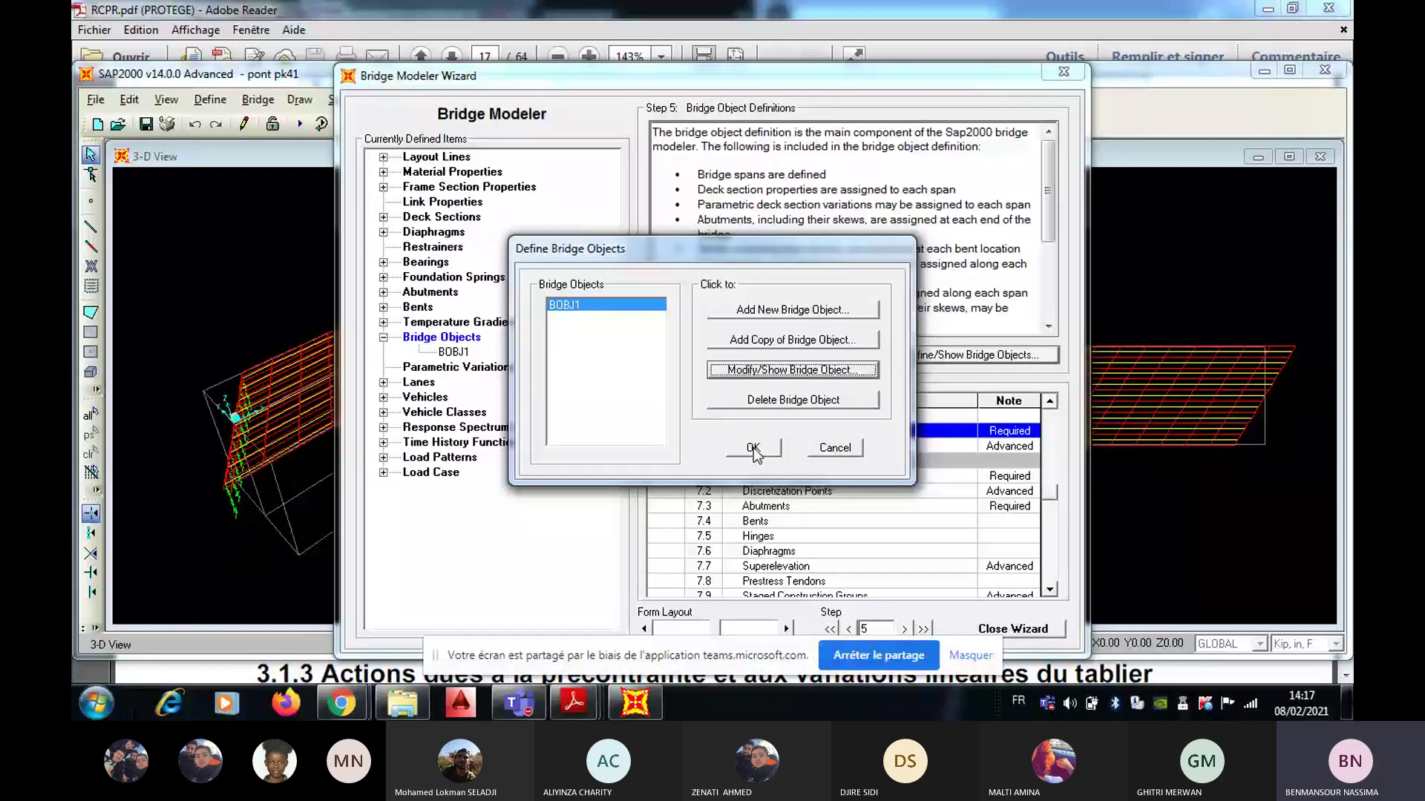
left_click(754, 448)
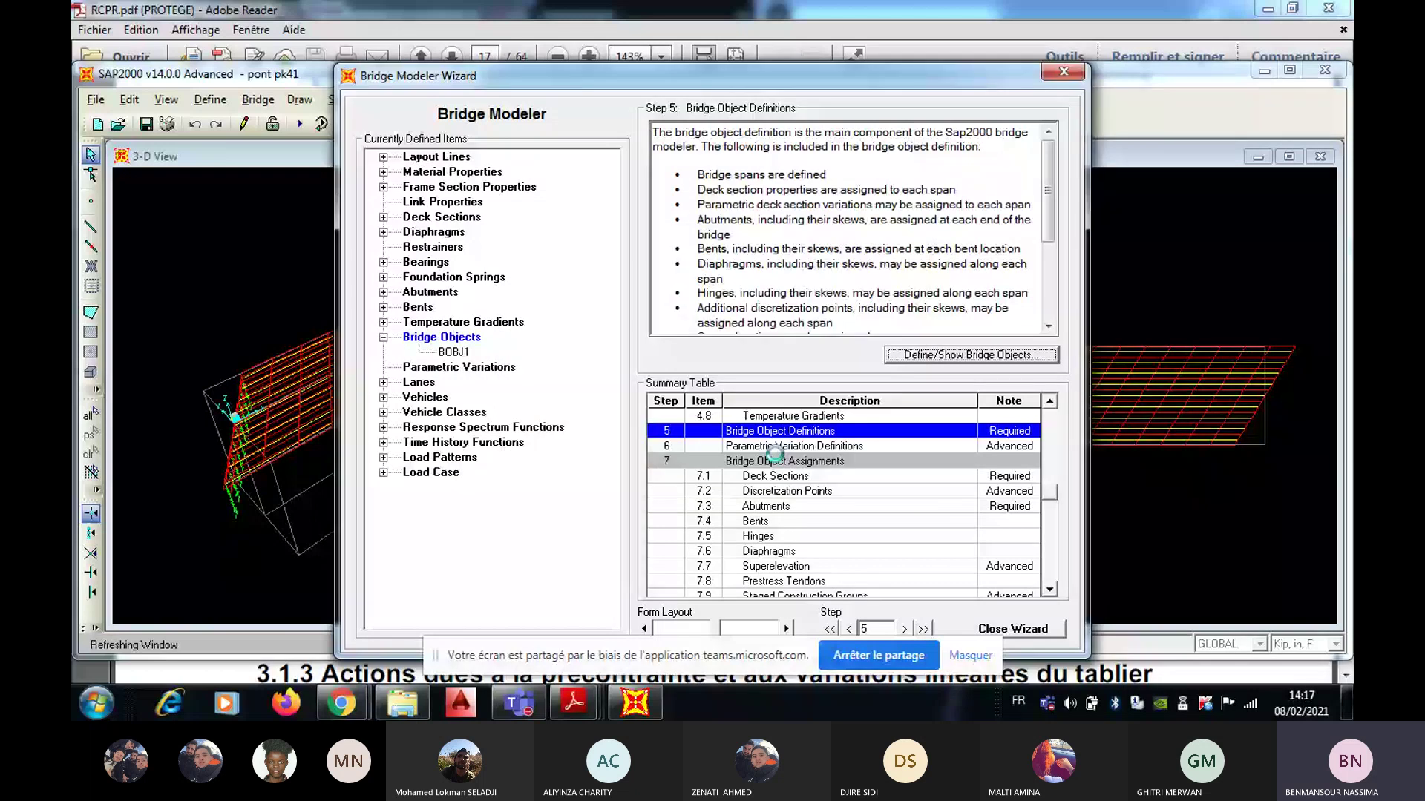
Step: Look through the parametric variation and prestress tendon steps and the new tendon data form for BOBJ1, leaving the wizard without adding a tendon
left_click(774, 449)
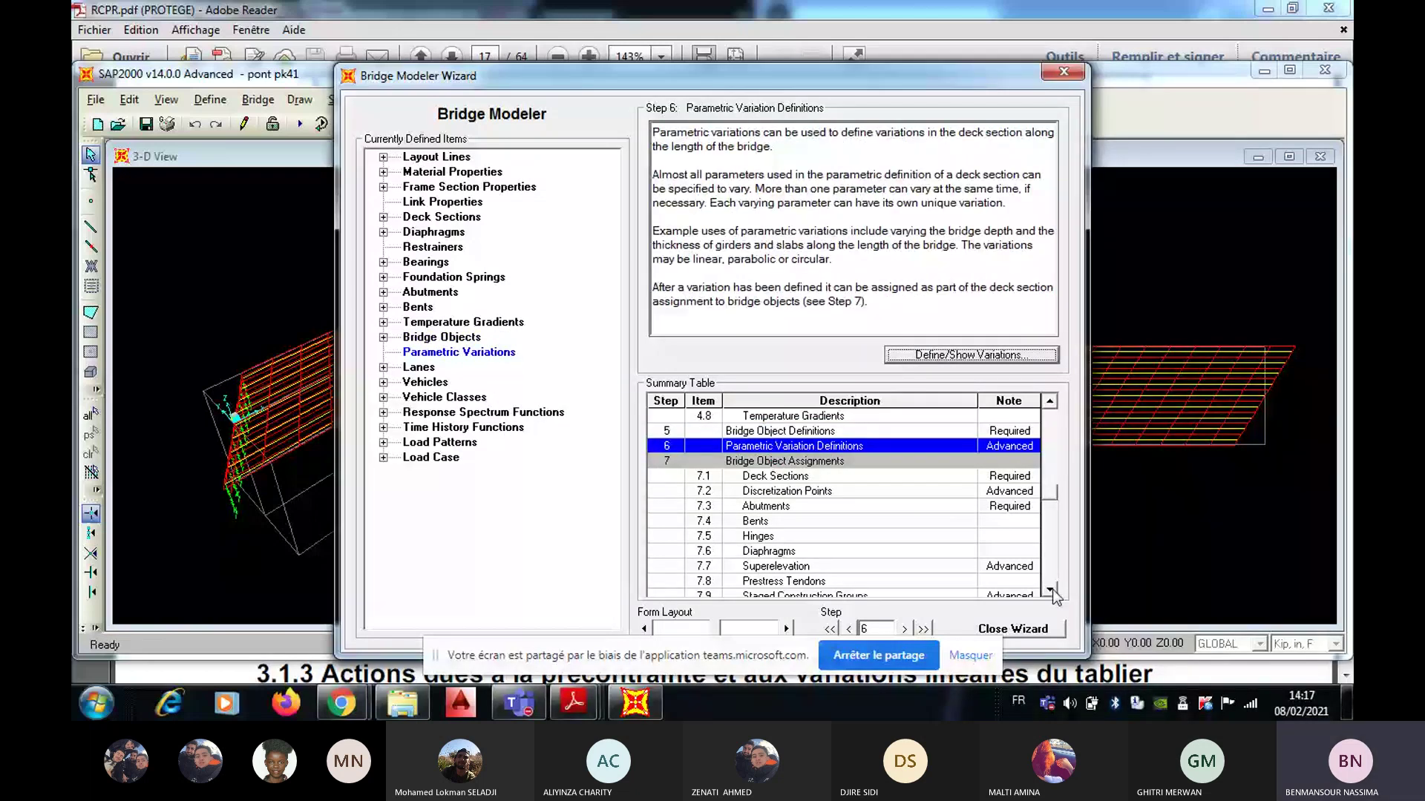
left_click(774, 430)
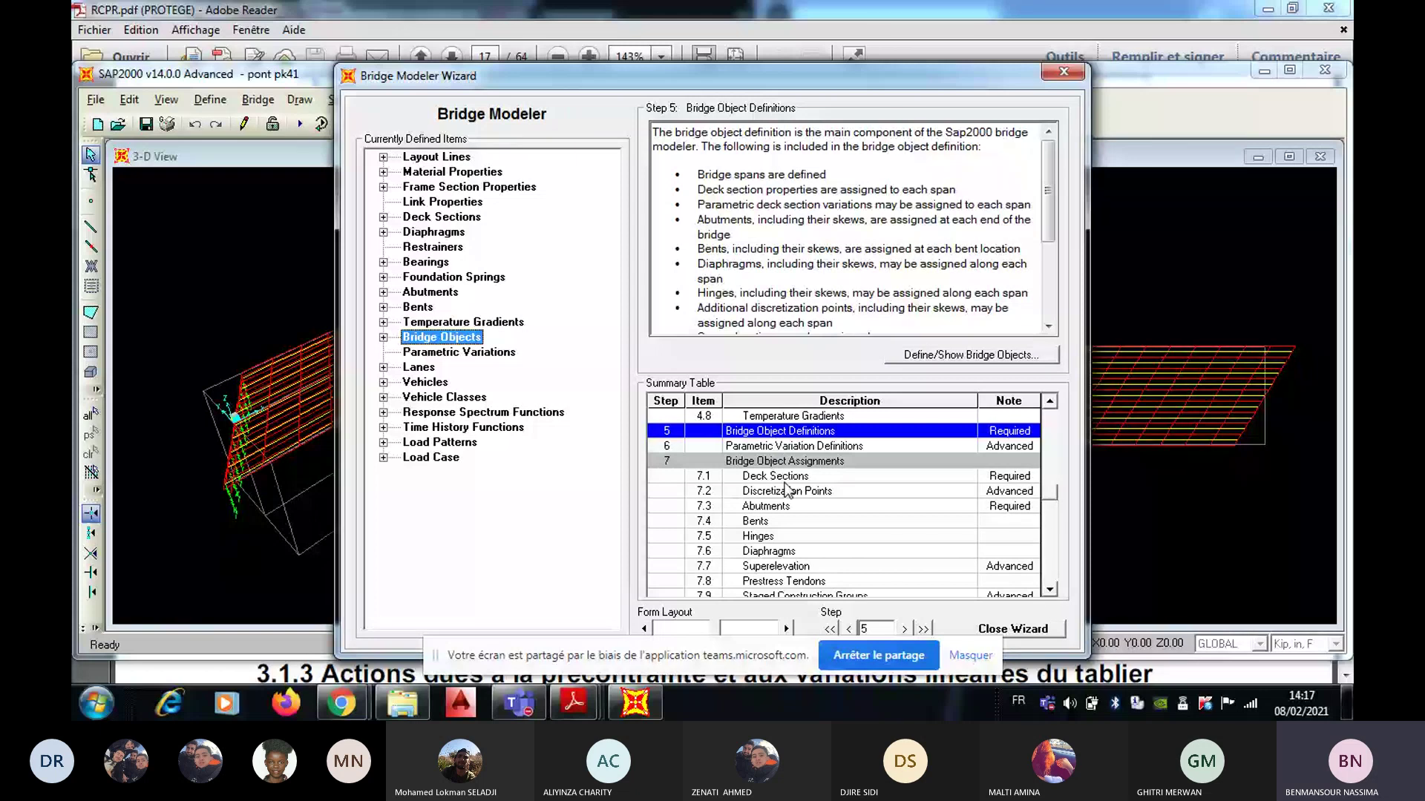
double_click(791, 581)
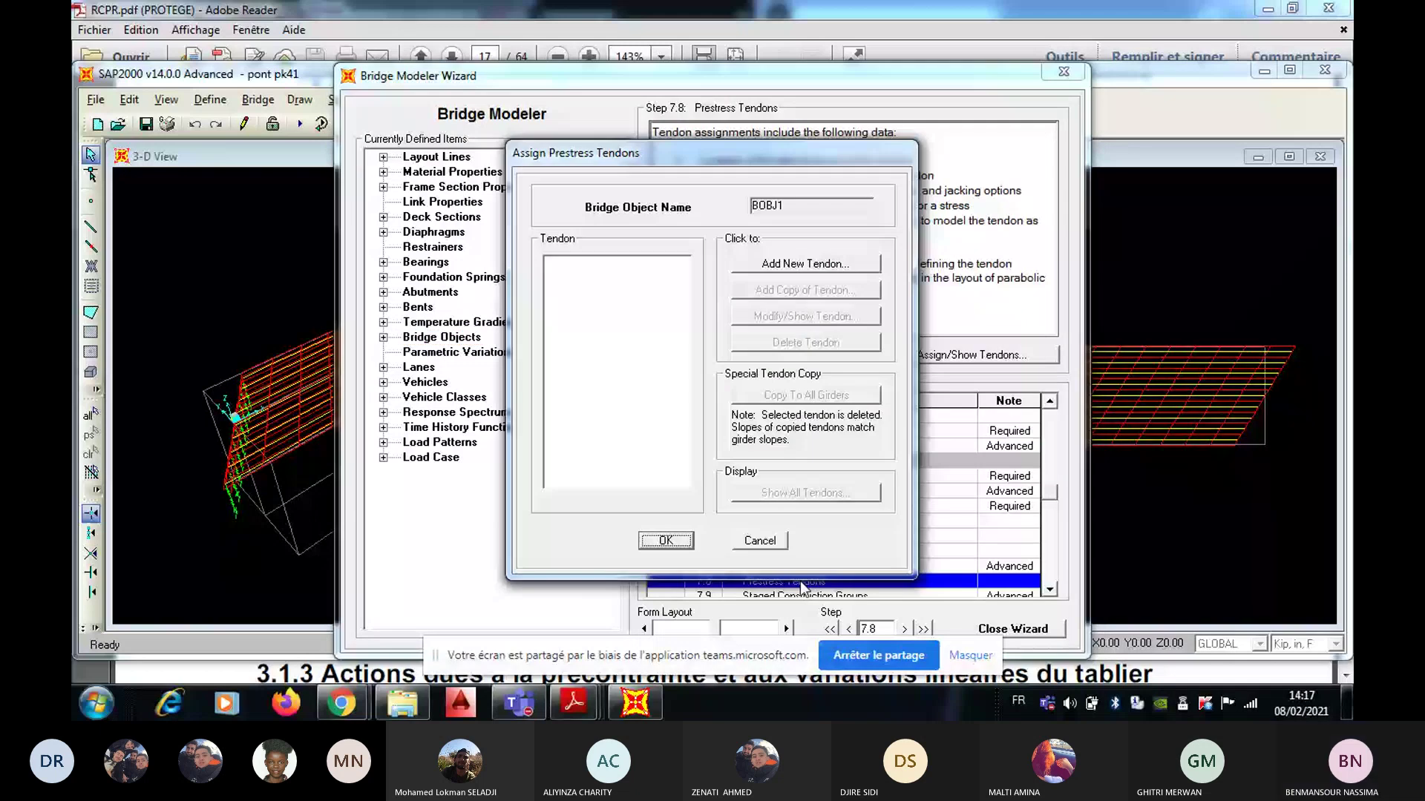
left_click(793, 269)
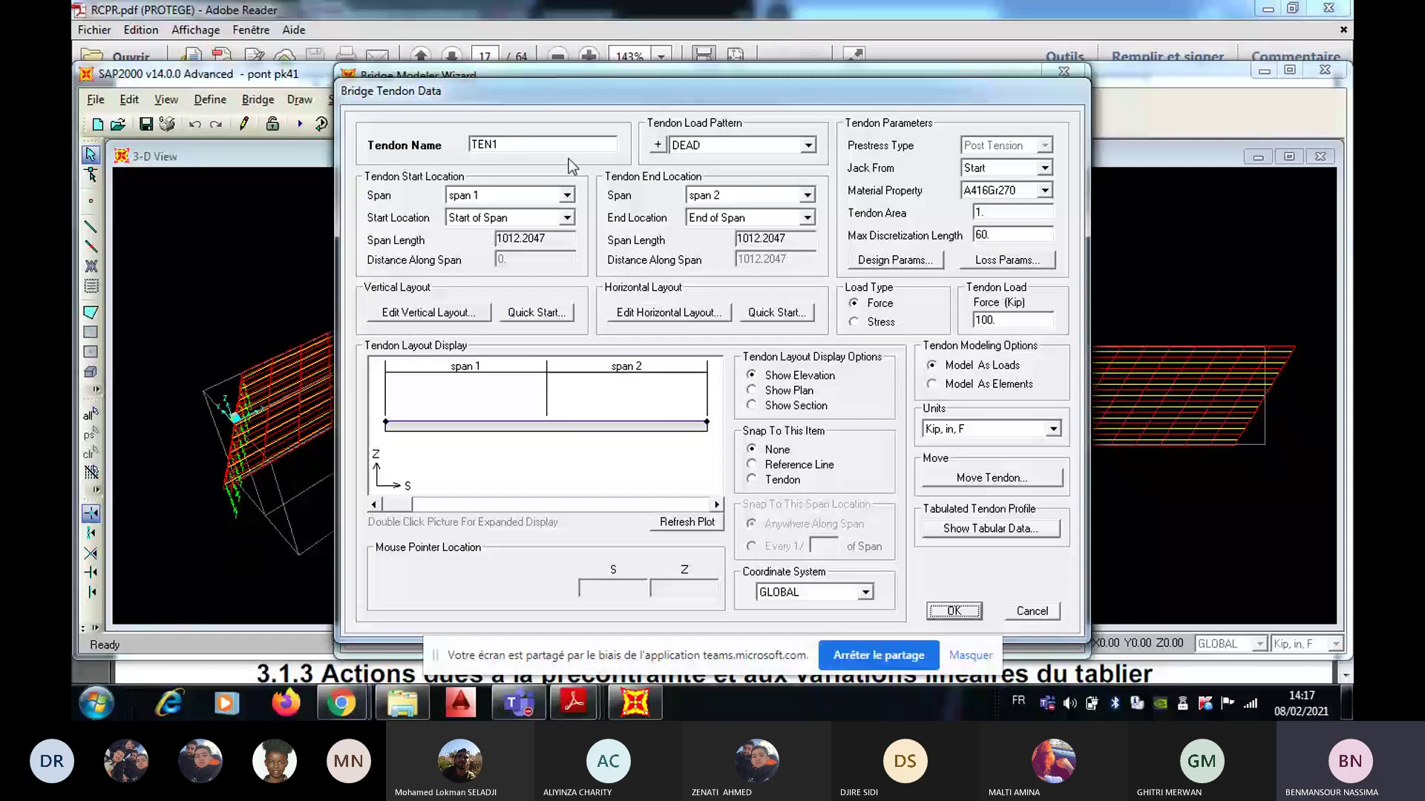
key("Escape")
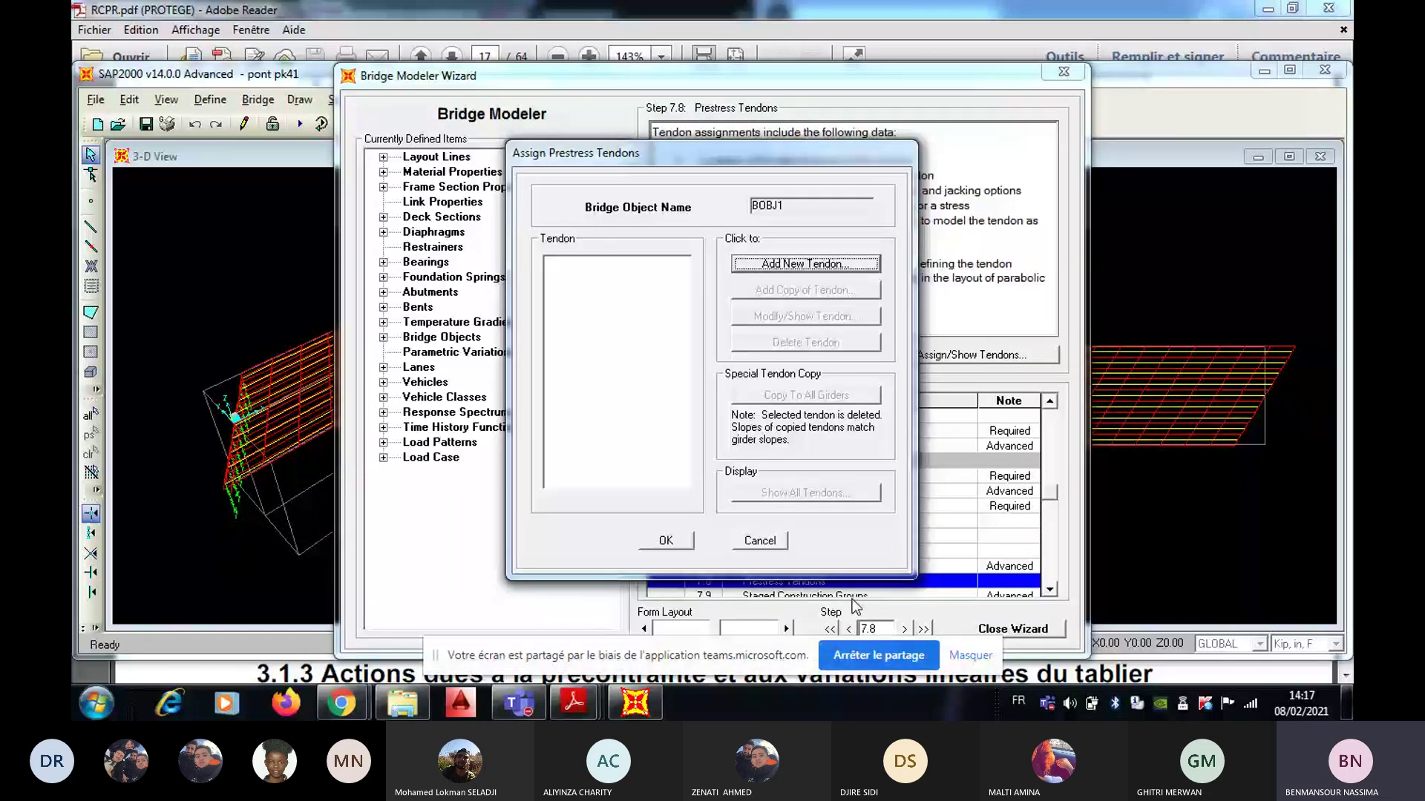
key("Escape")
key("Escape")
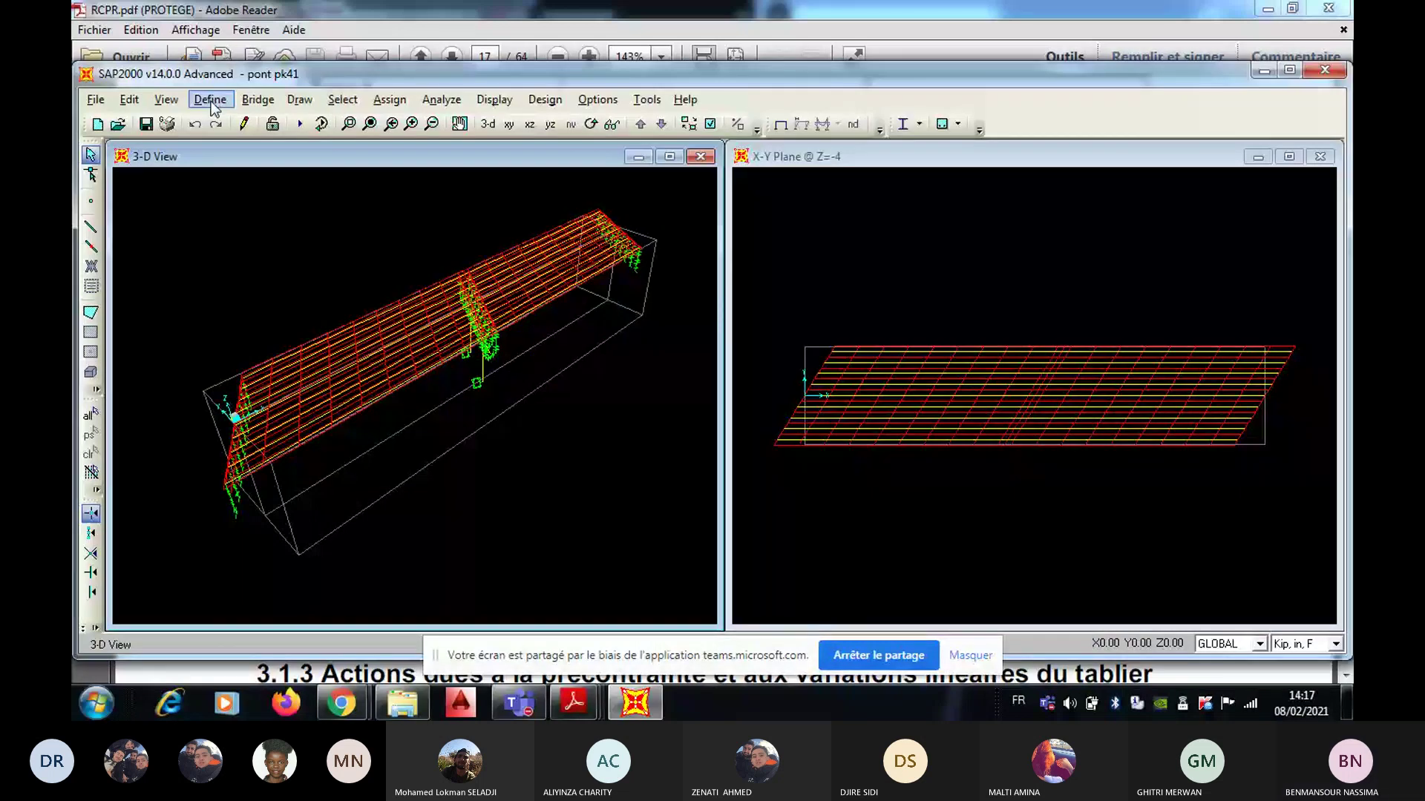
left_click(211, 100)
left_click(828, 251)
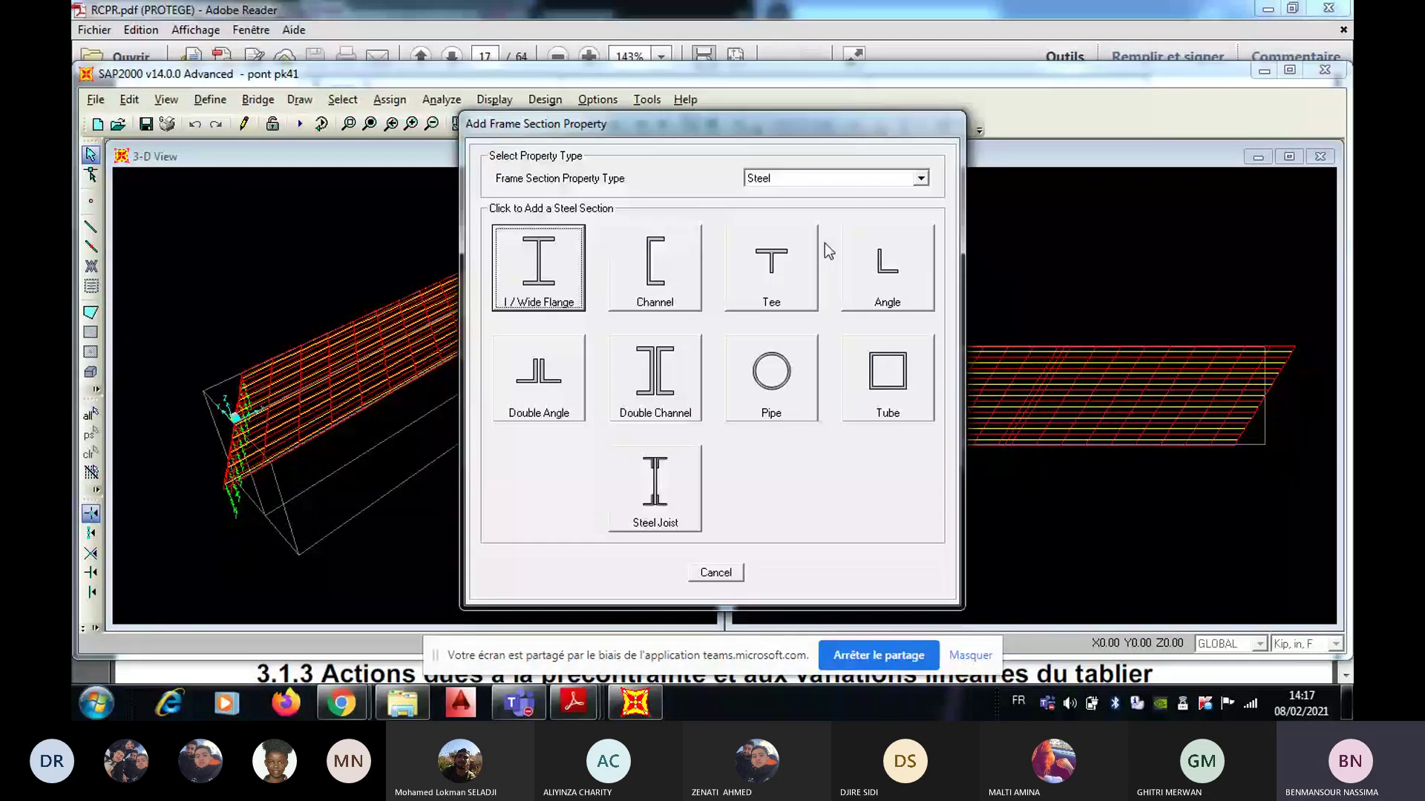
left_click(716, 572)
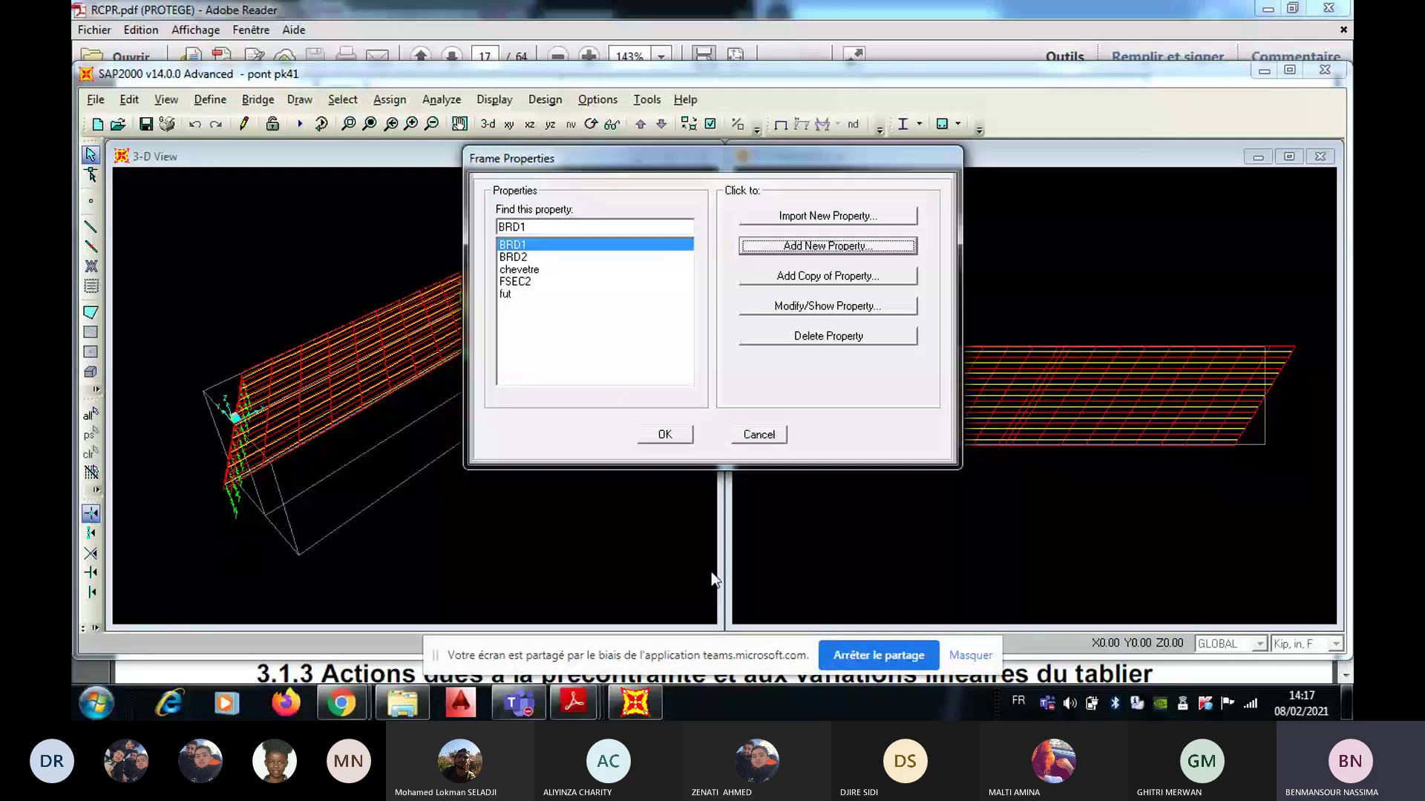
left_click(758, 435)
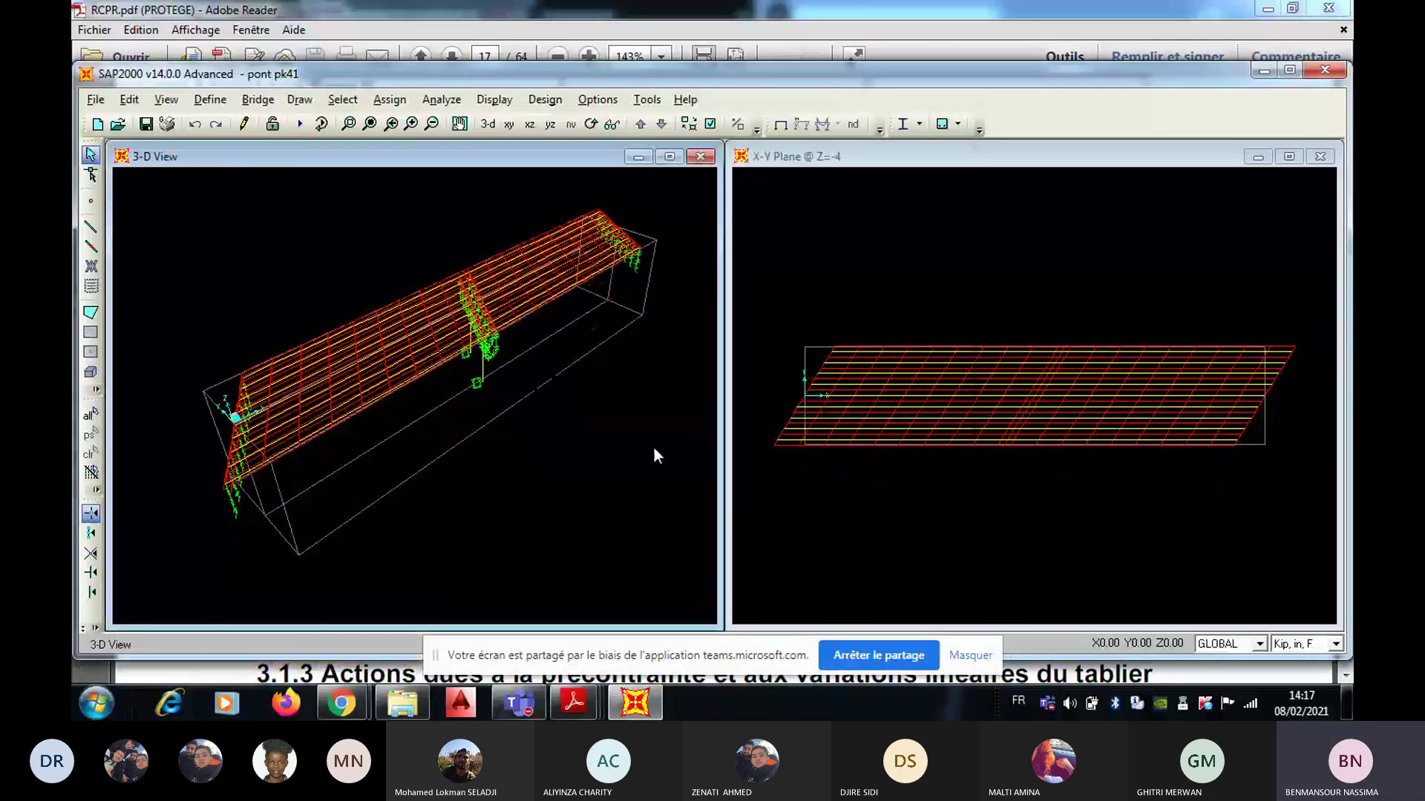
Step: Start a new tendon section definition and set its units to KN, m, C
left_click(773, 154)
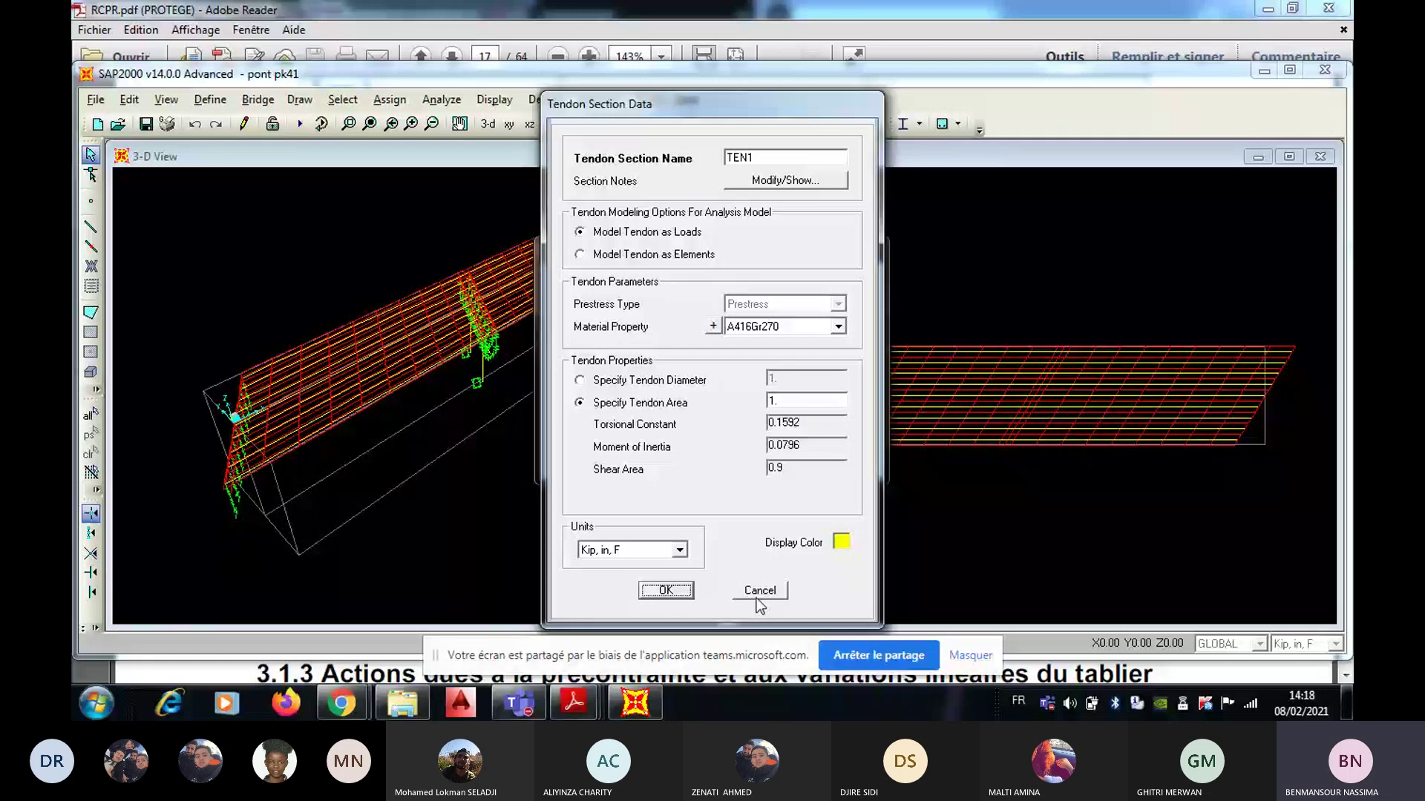
left_click(682, 549)
left_click(630, 416)
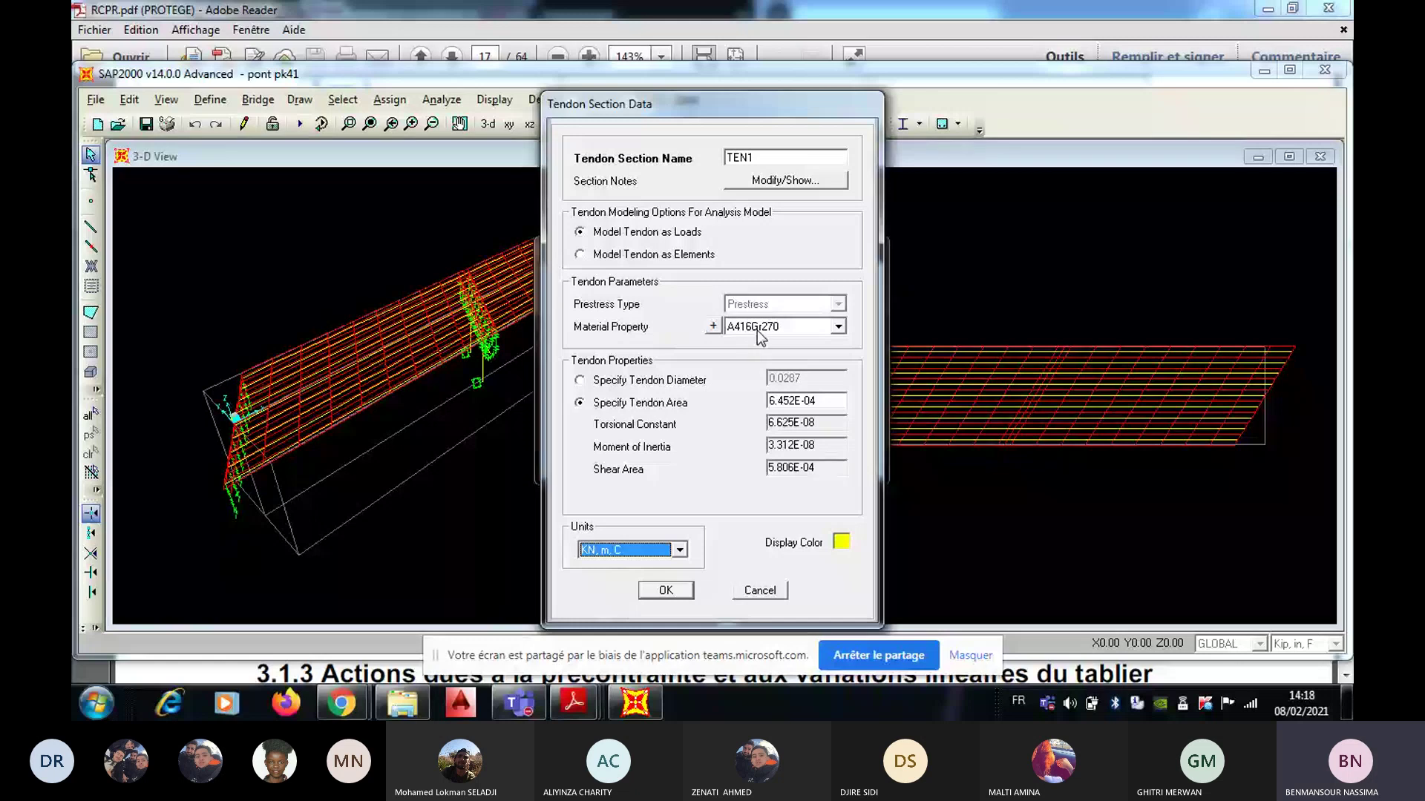
Step: Review the properties of tendon material A416Gr270, keep them, and accept the tendon section definition
left_click(712, 326)
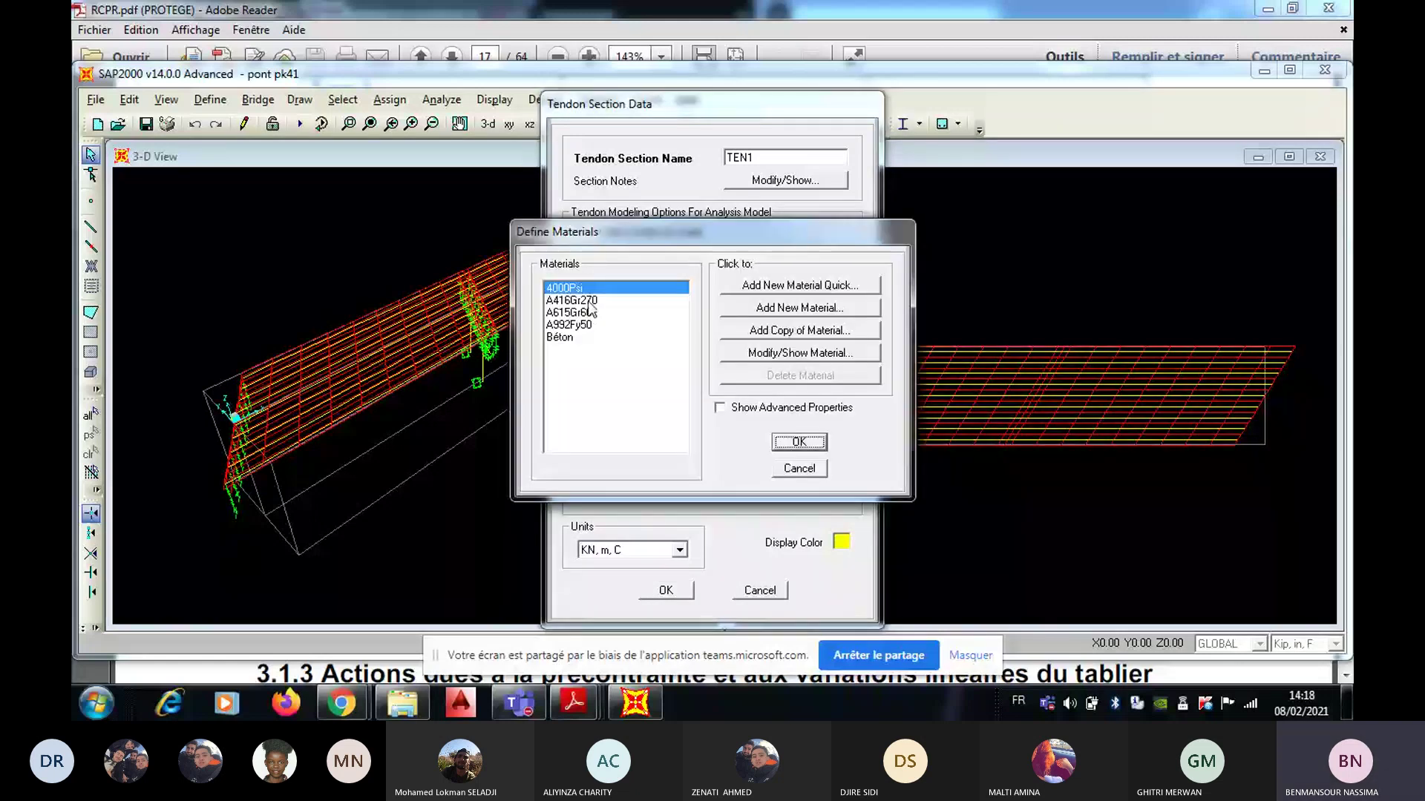
left_click(590, 301)
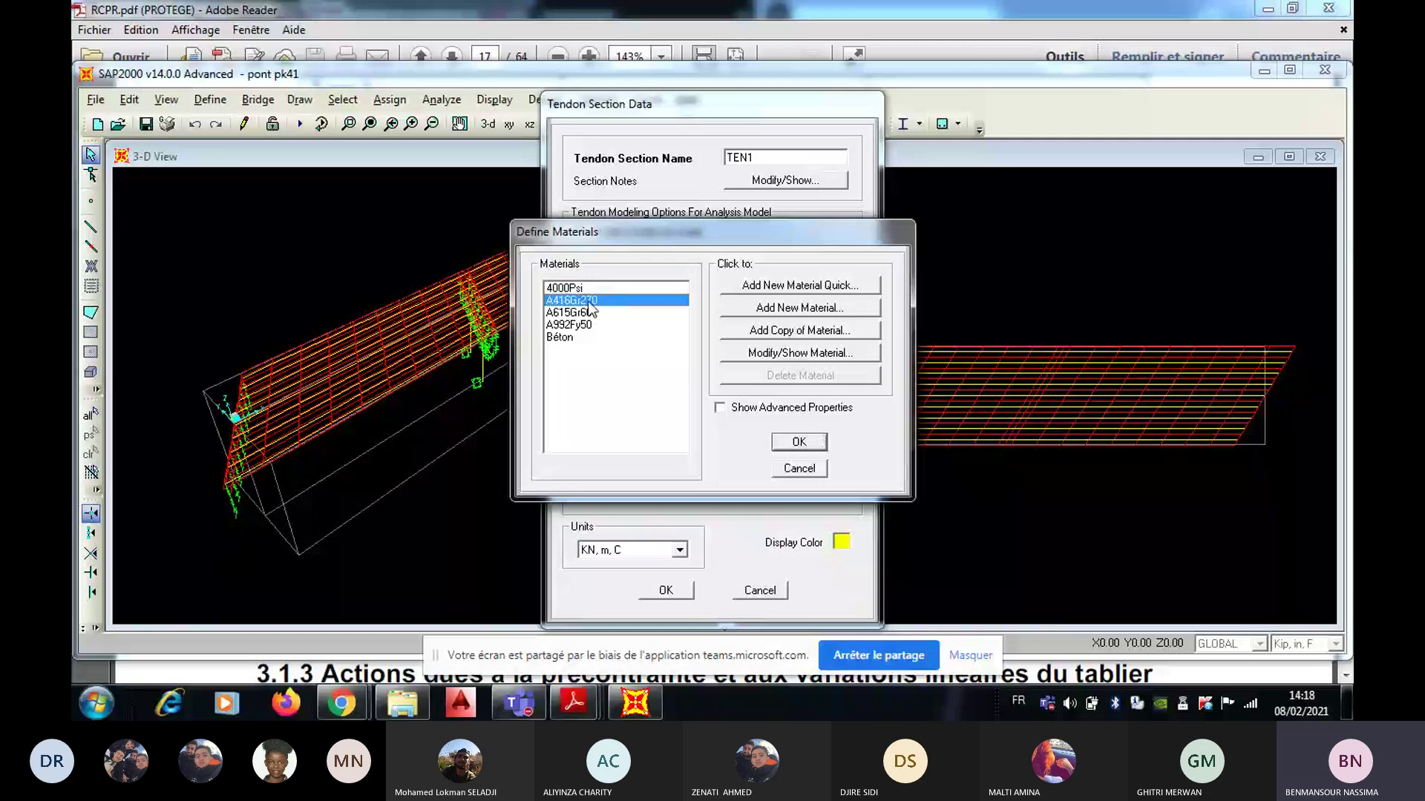
left_click(809, 330)
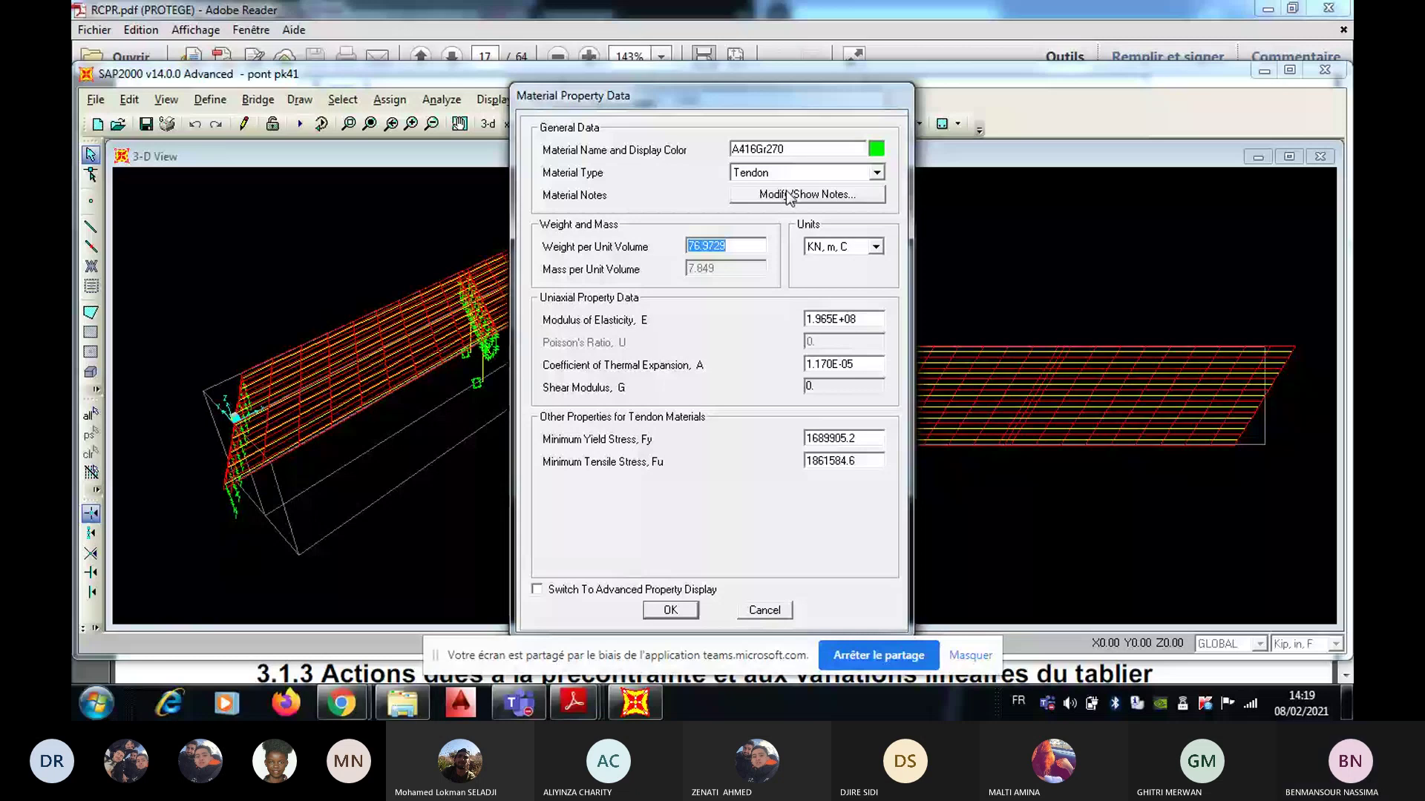
left_click(686, 611)
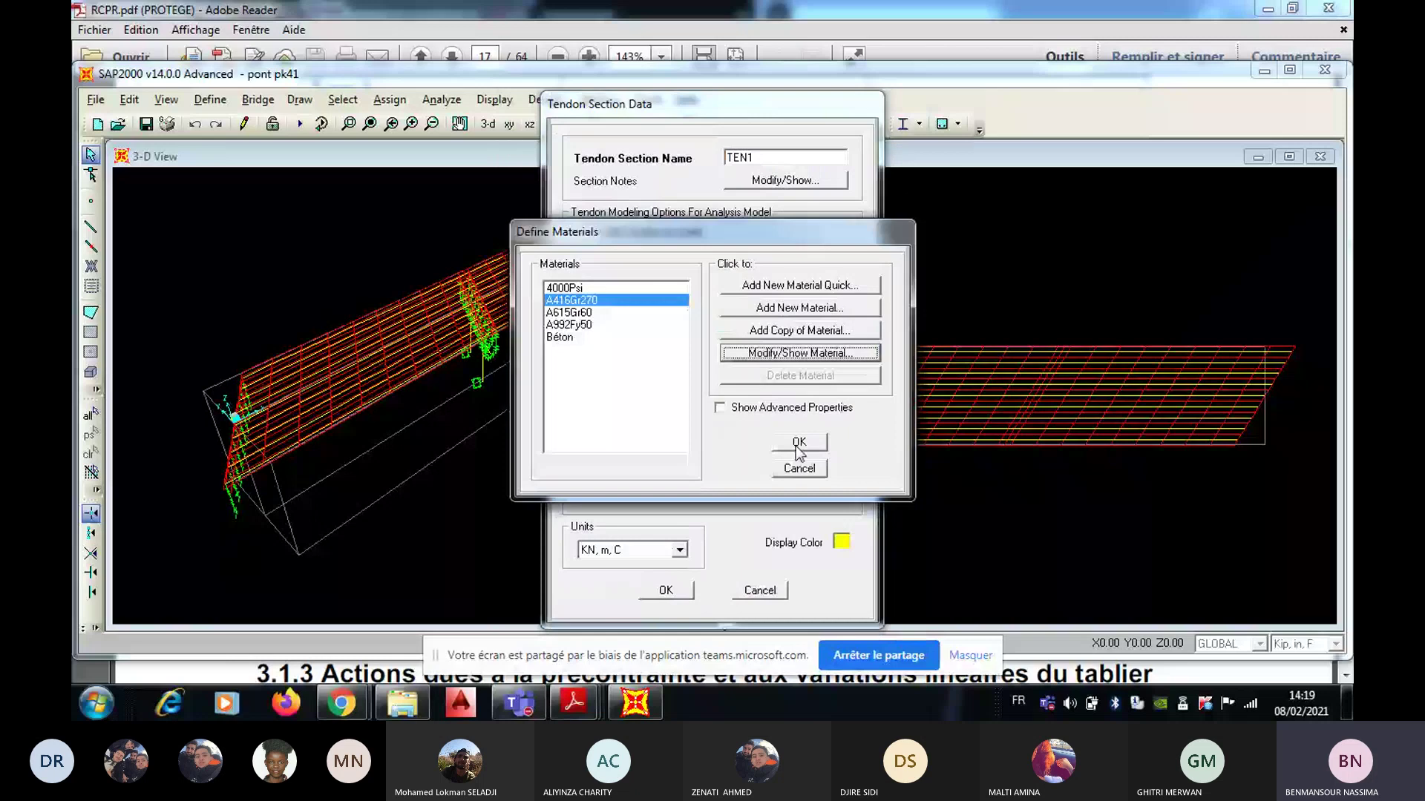
left_click(796, 445)
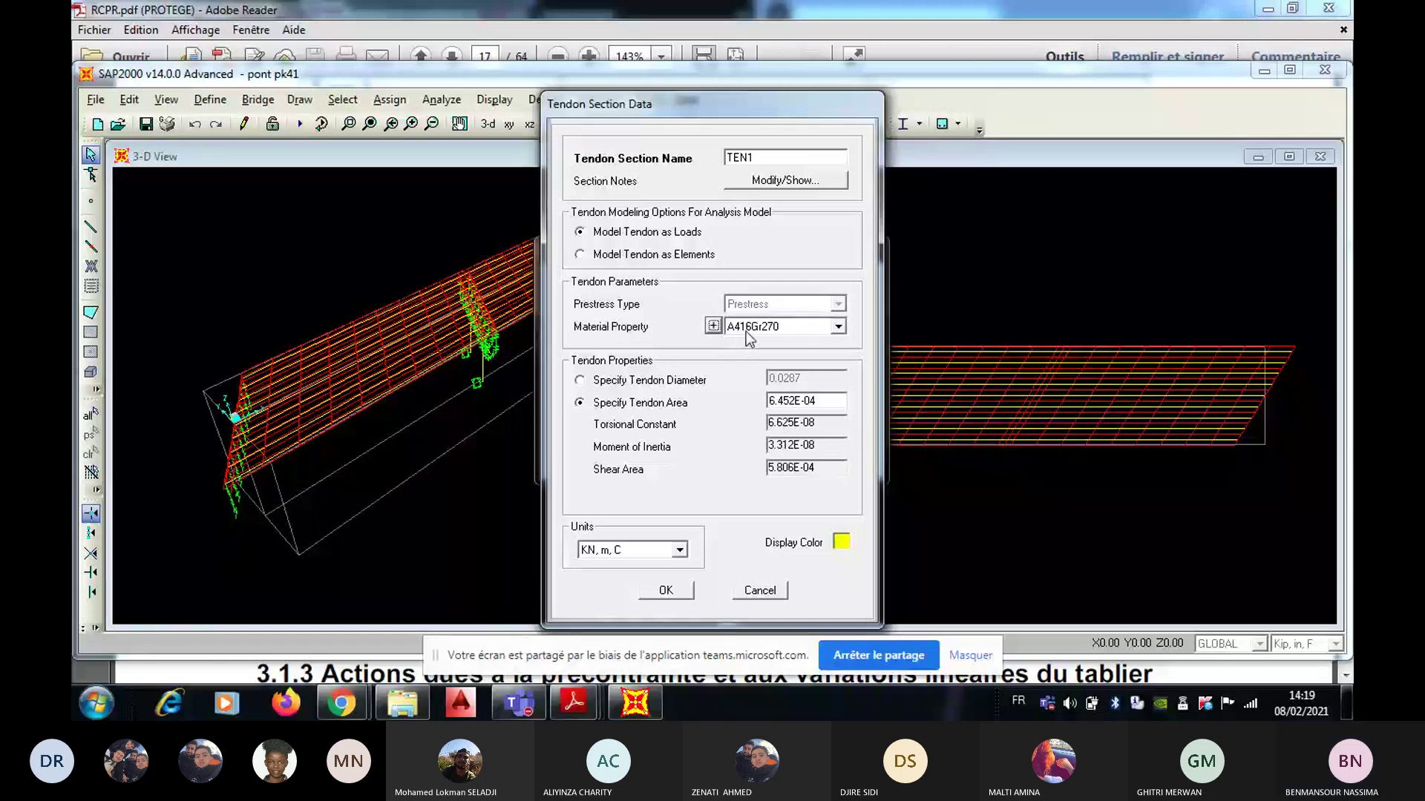
key("Return")
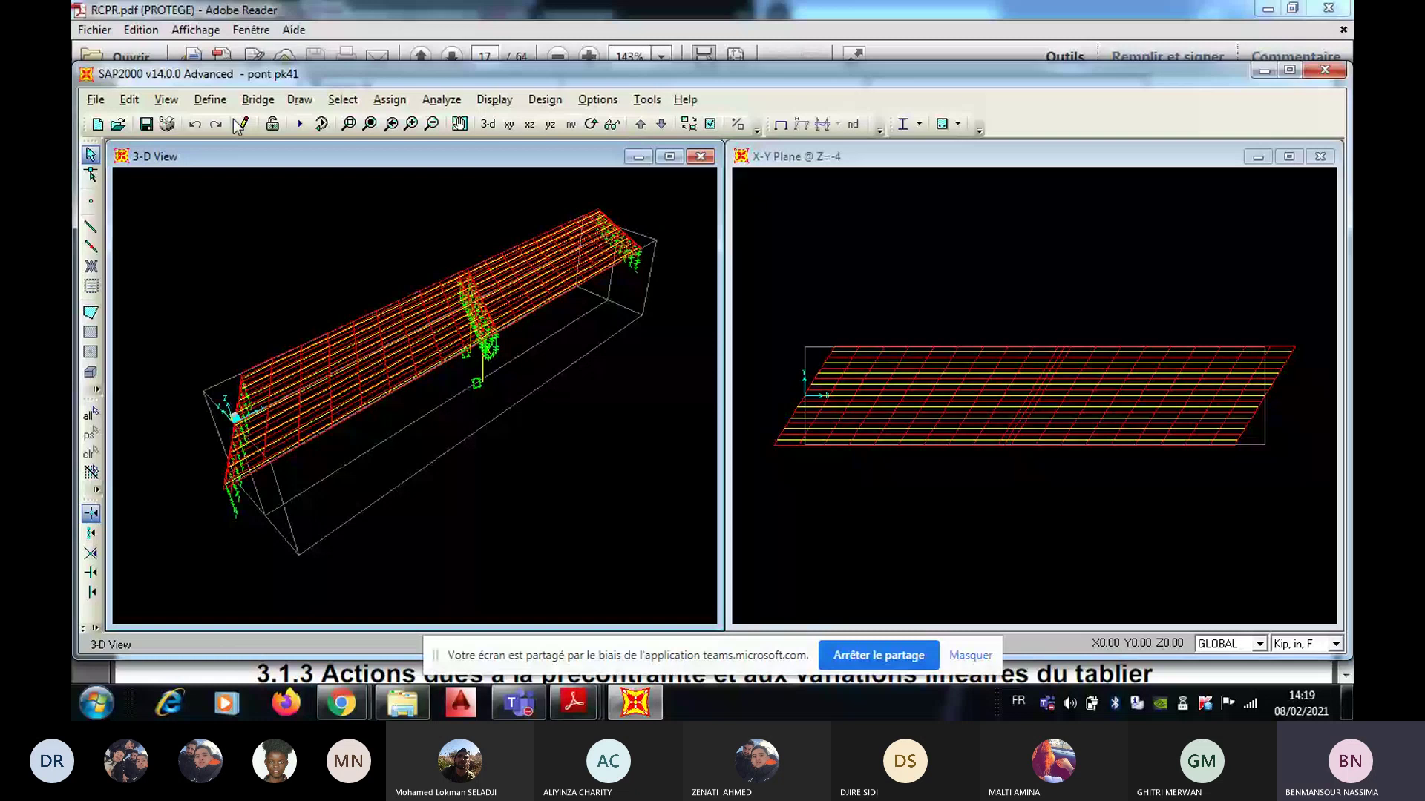
Step: Start a new prestress tendon in the assignments of bridge object BOBJ1
left_click(257, 99)
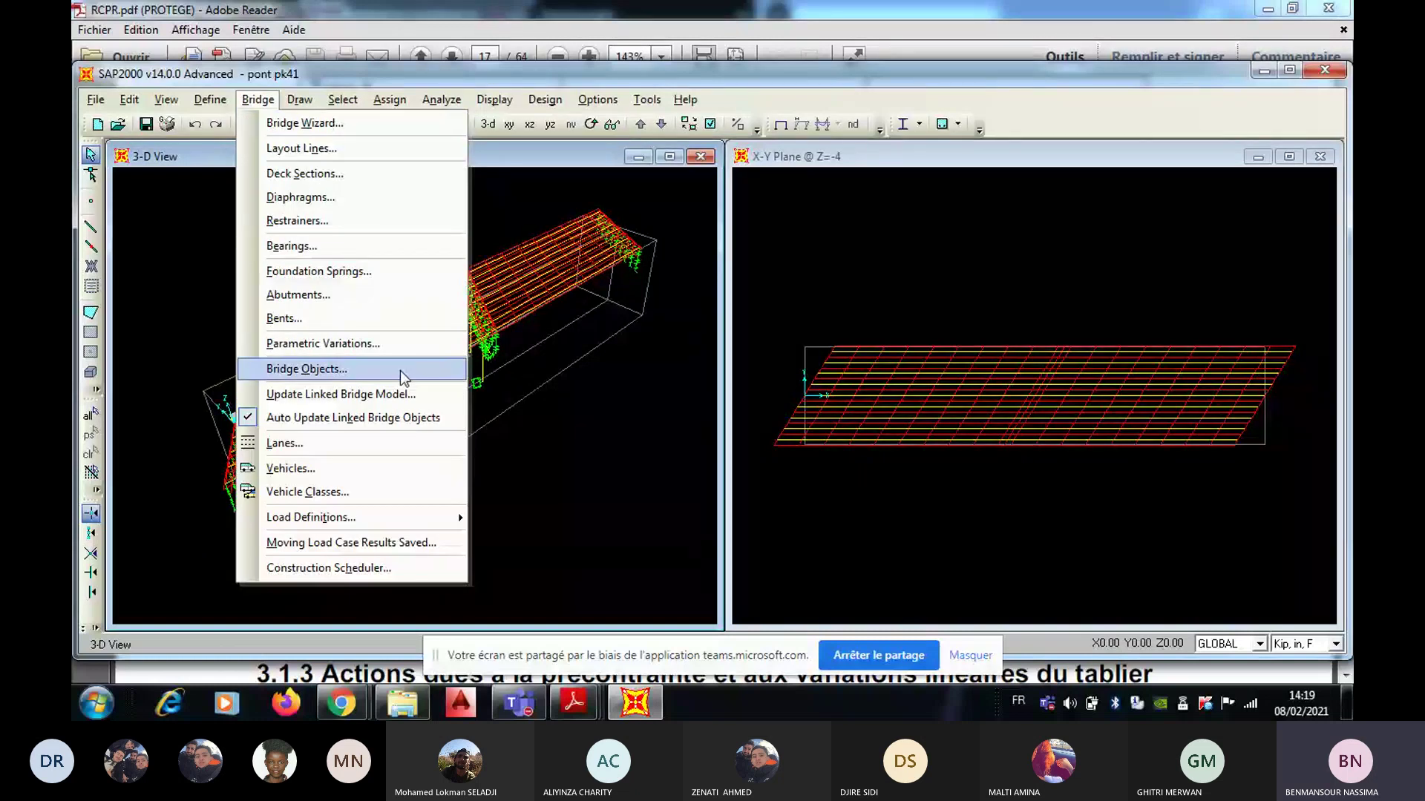
left_click(400, 371)
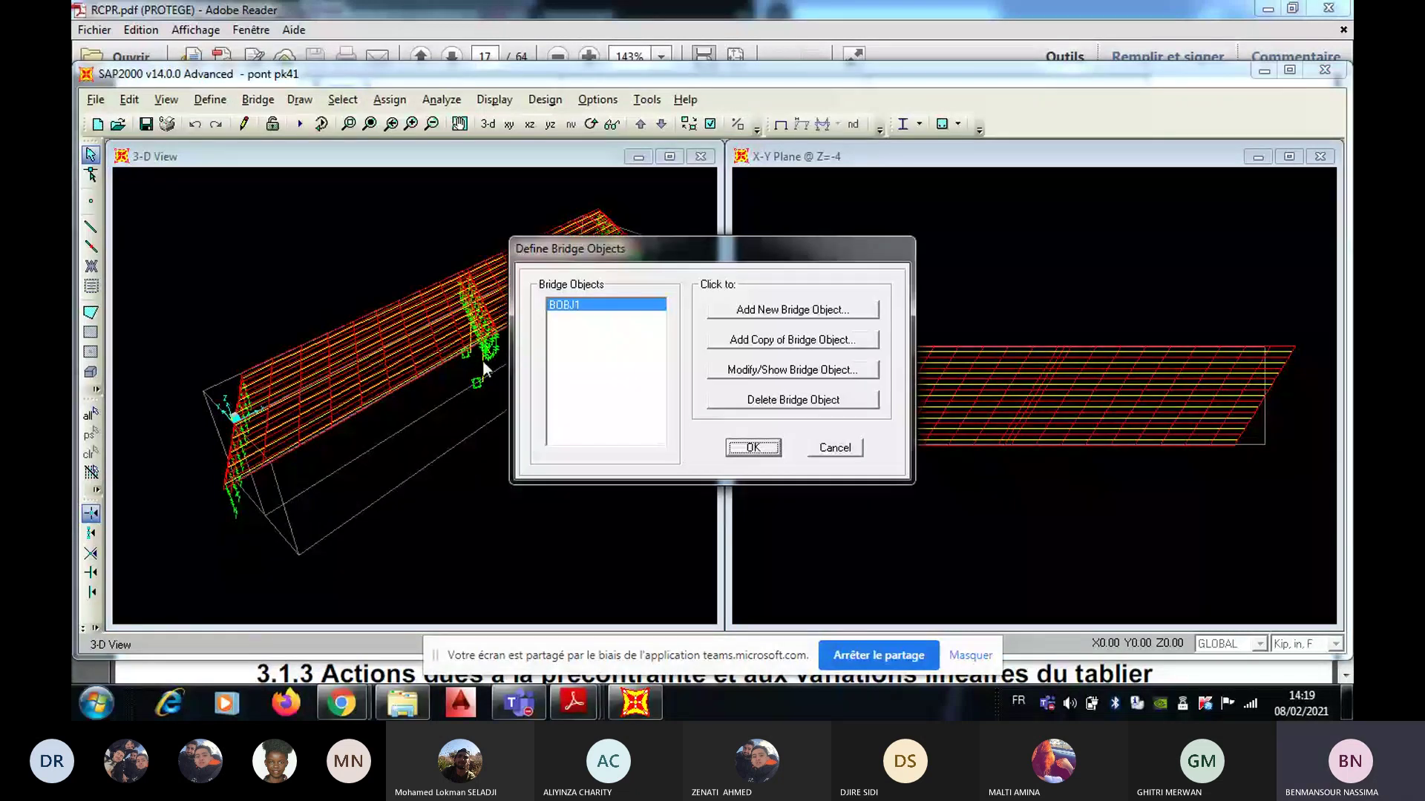
left_click(783, 374)
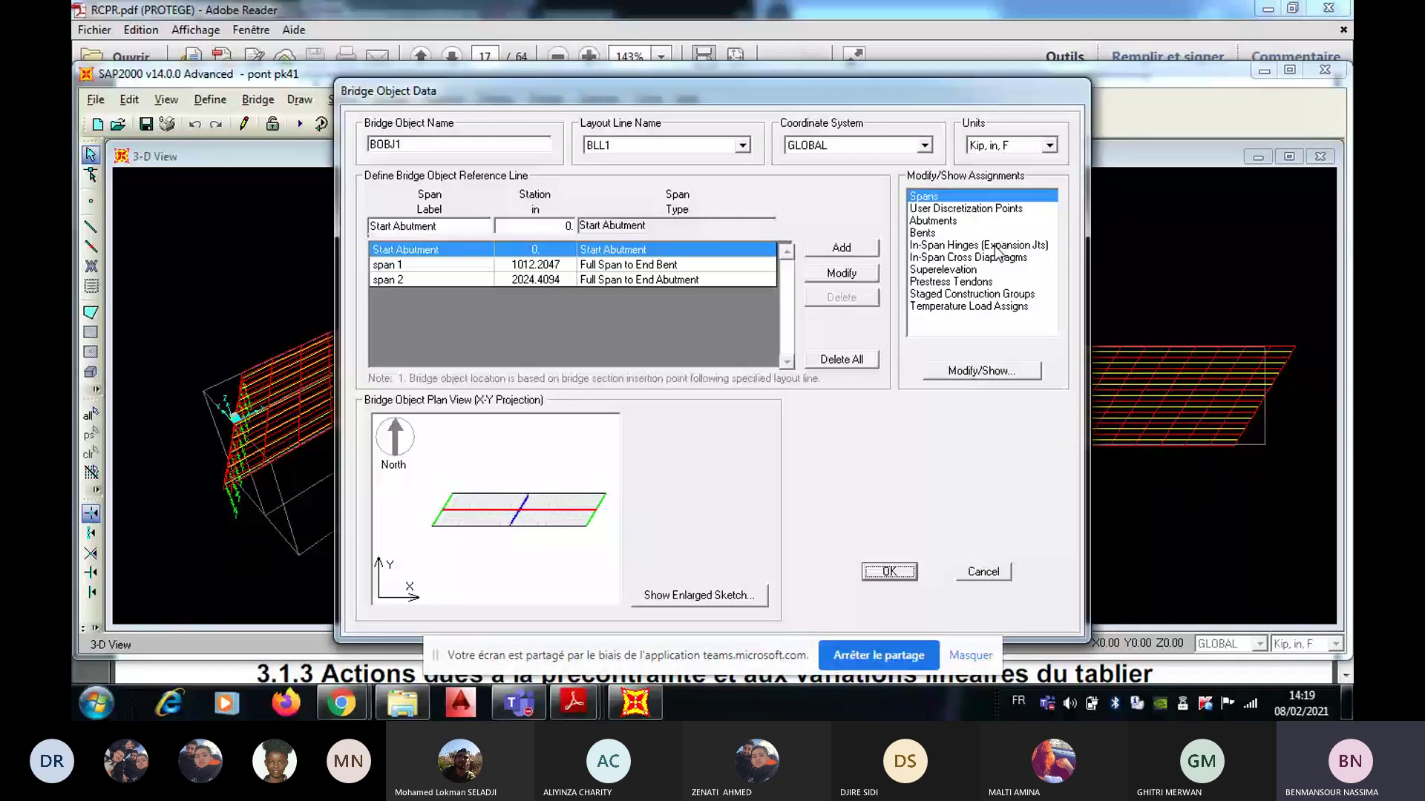
left_click(962, 285)
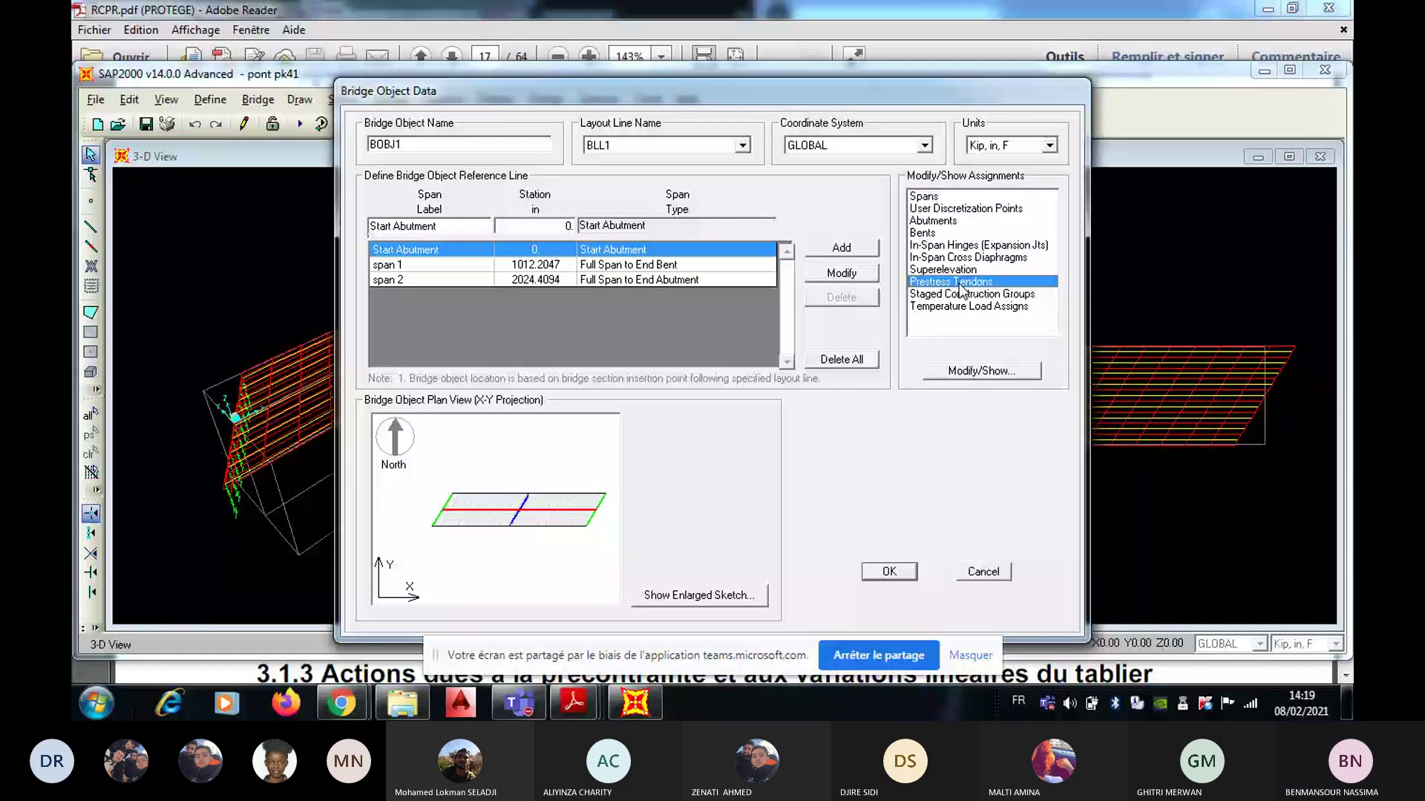
left_click(977, 371)
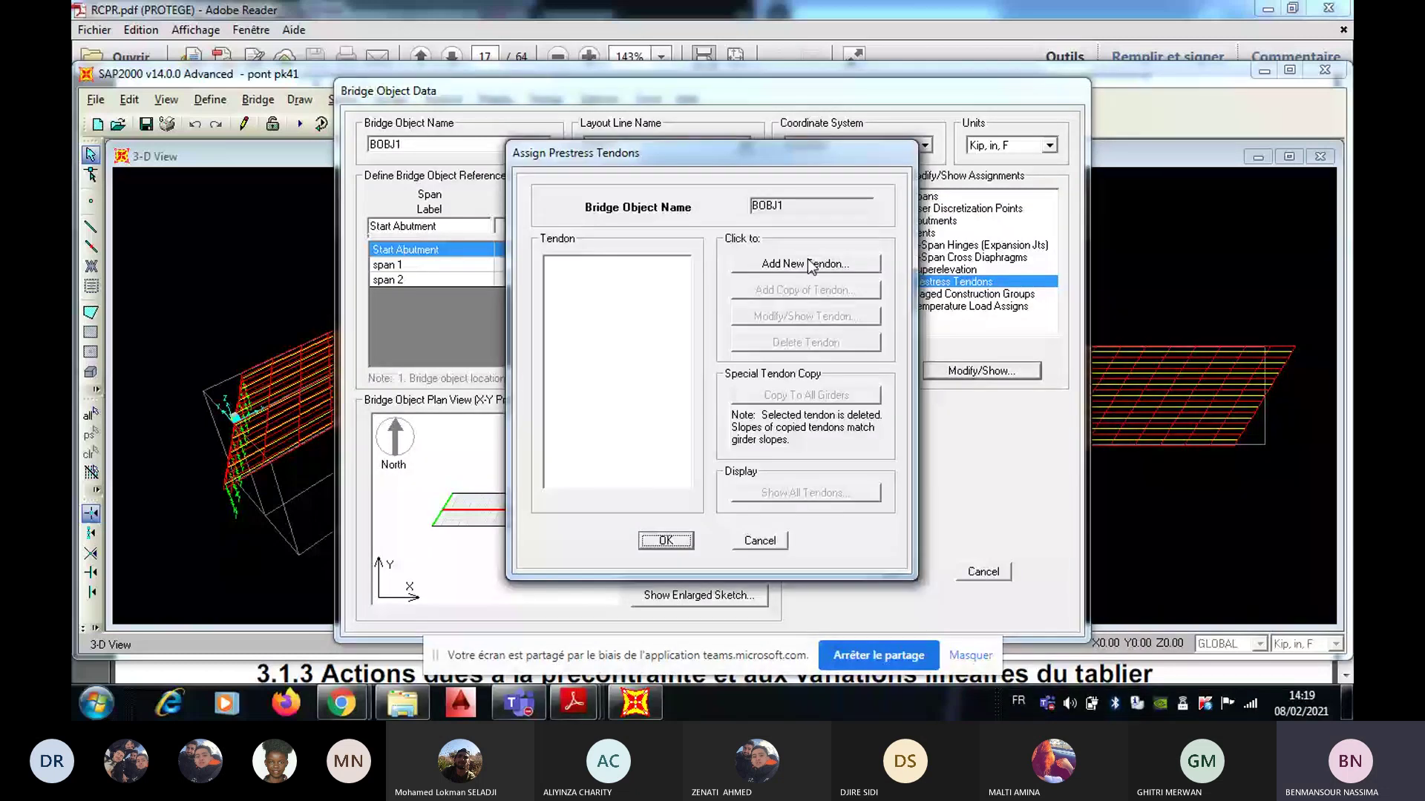
left_click(808, 263)
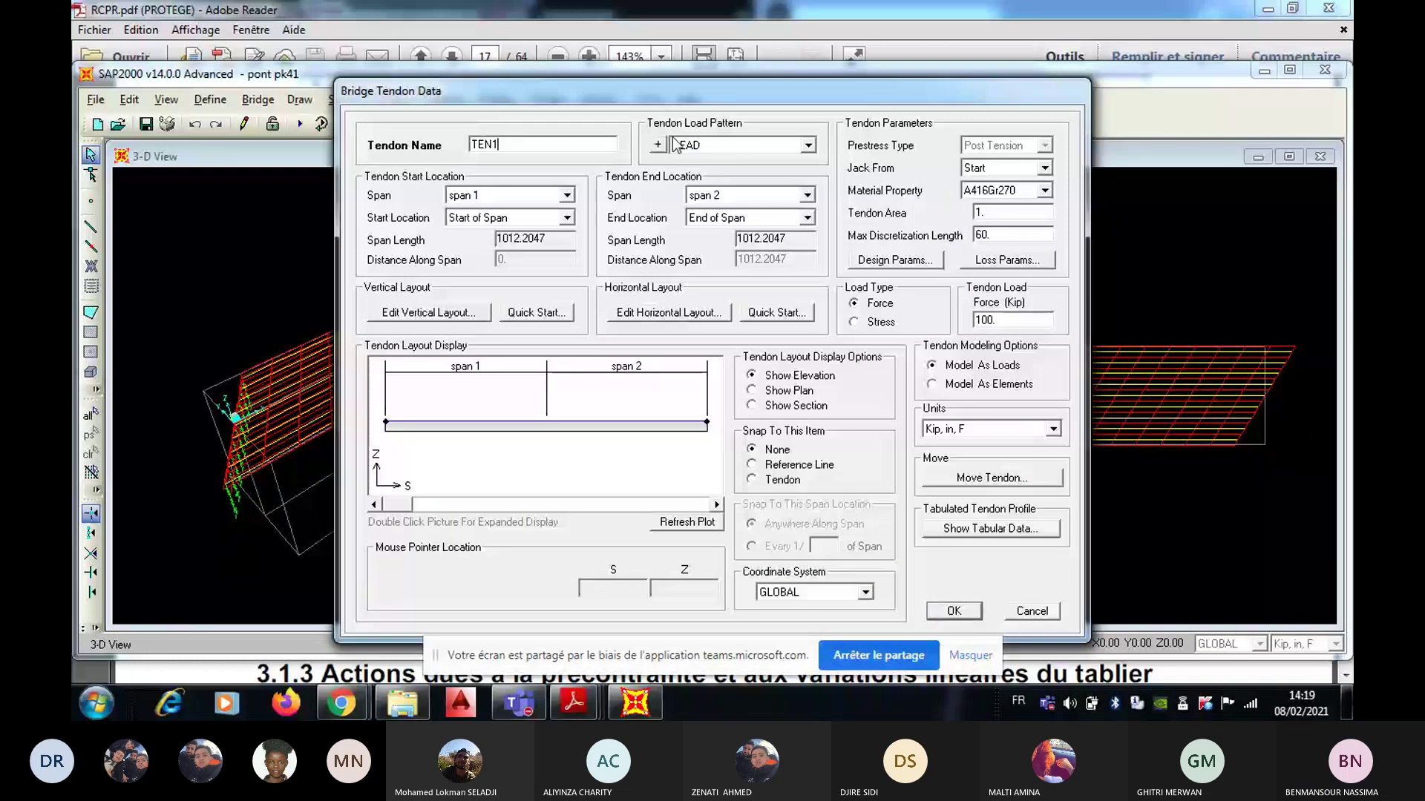
Step: From the tendon's load pattern setting, enter a load pattern named precontrainte and set its type to OTHER
left_click(718, 144)
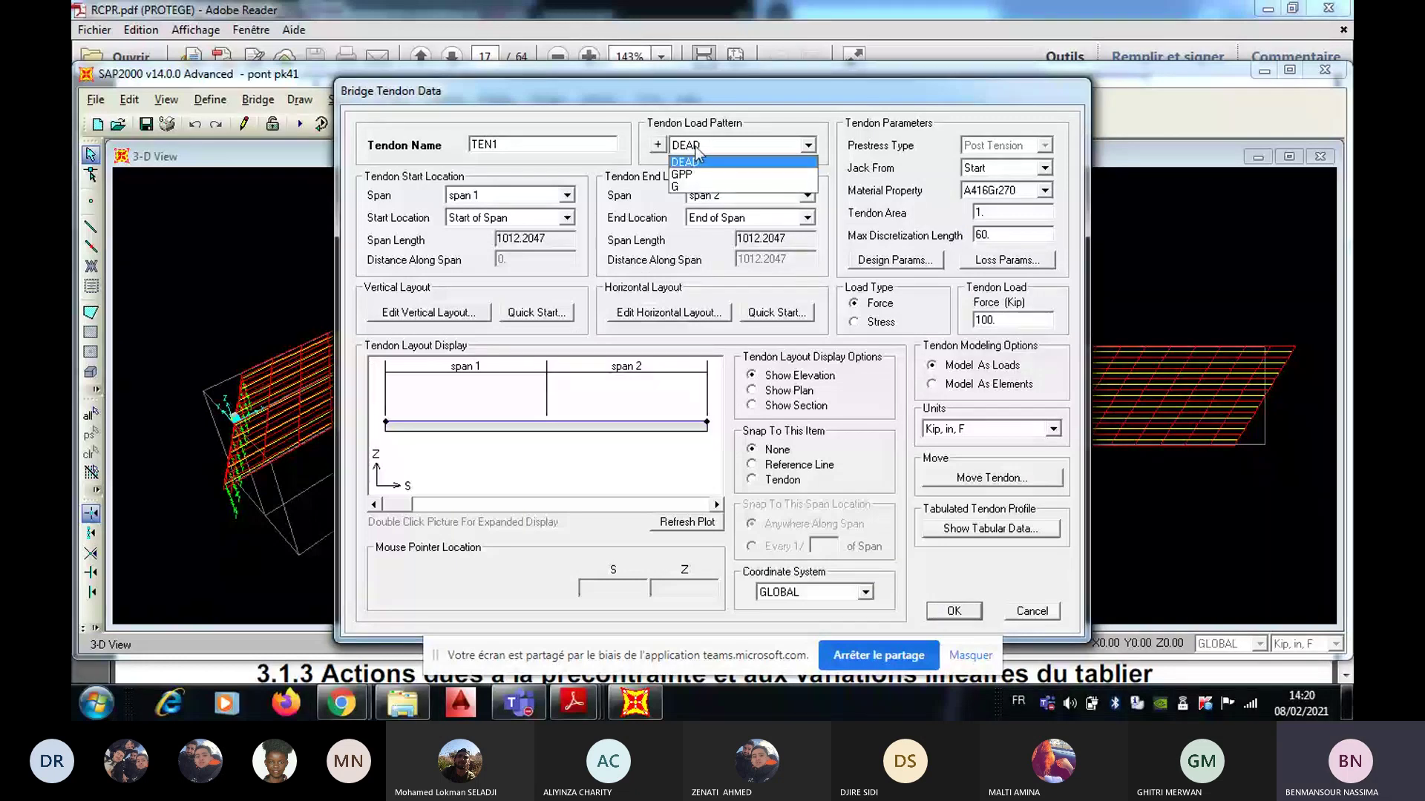
left_click(662, 148)
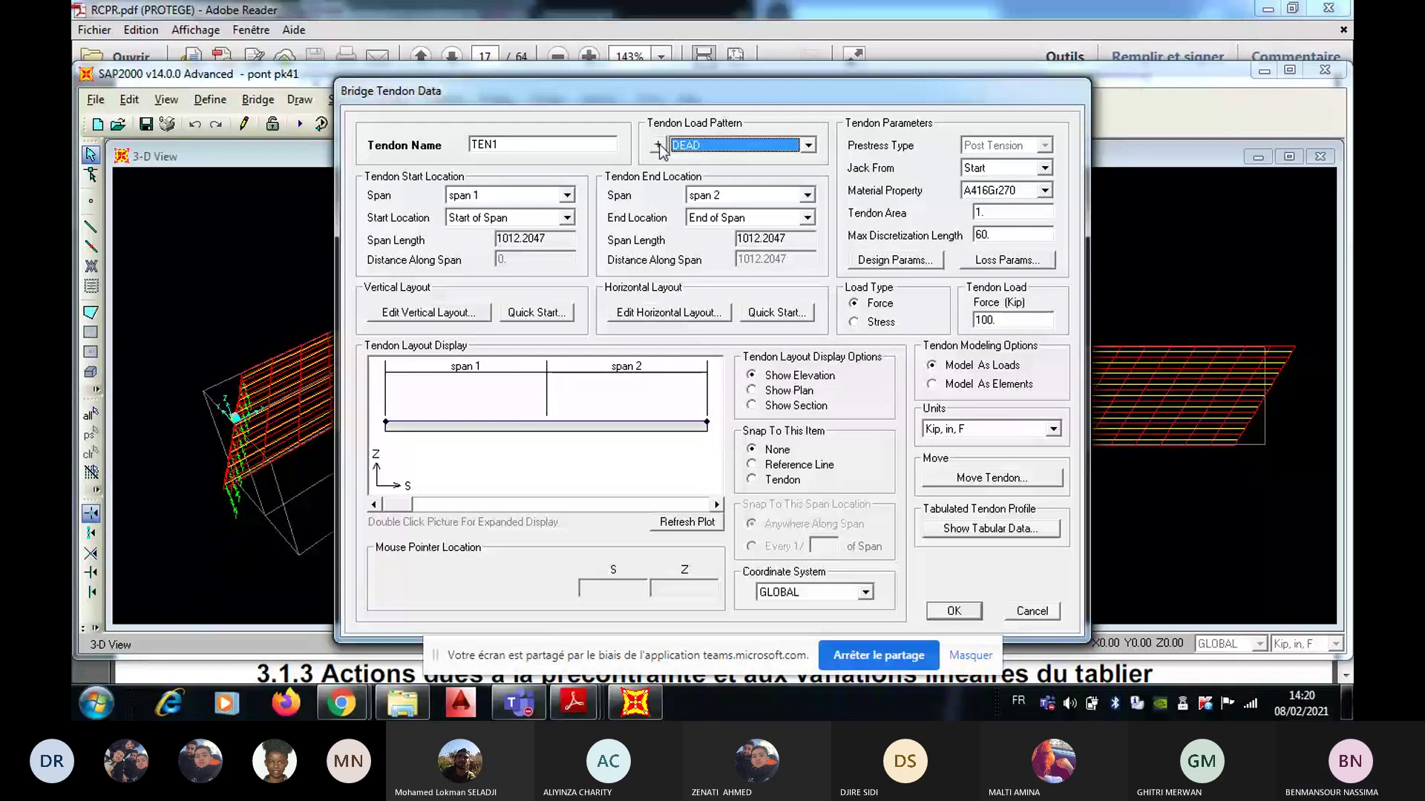
left_click(660, 147)
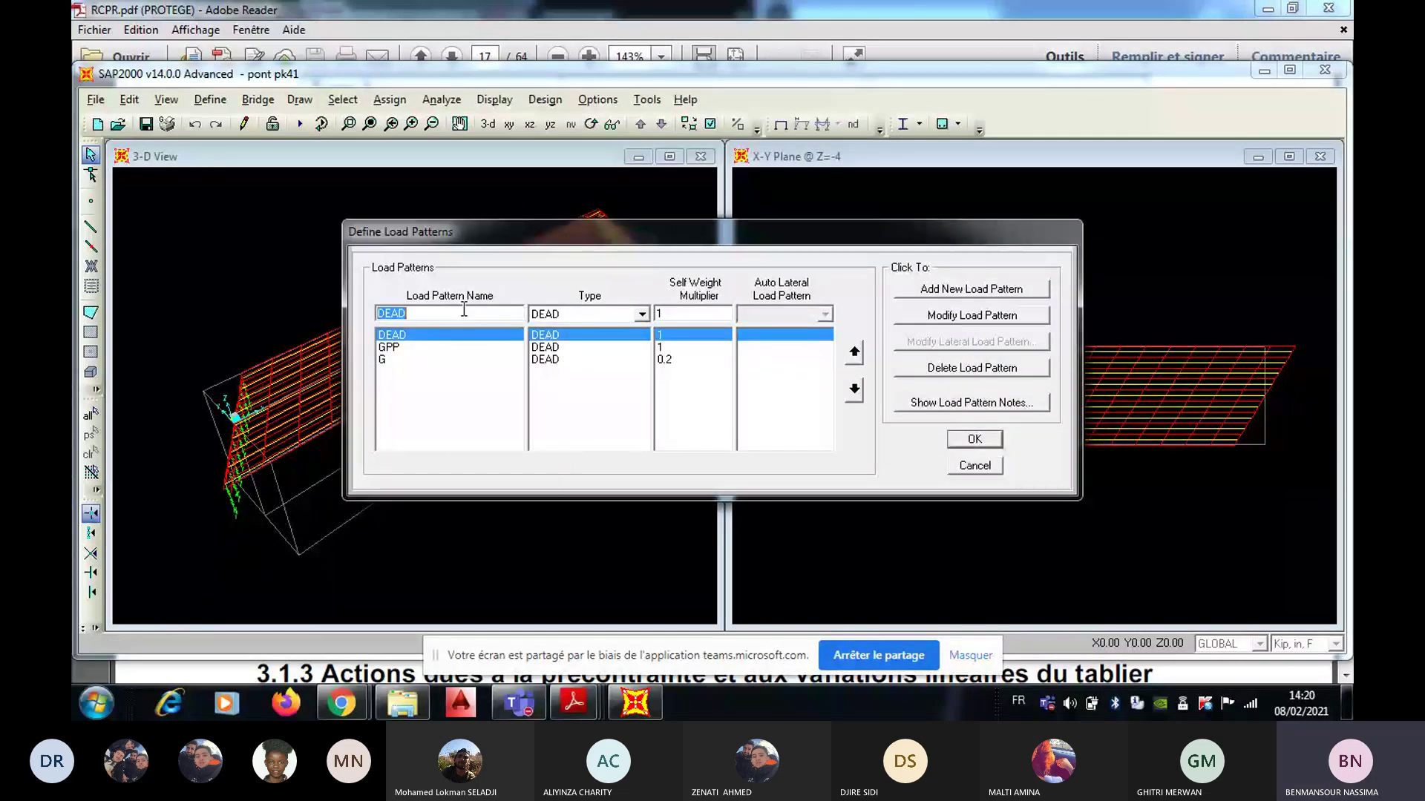
type("precontr")
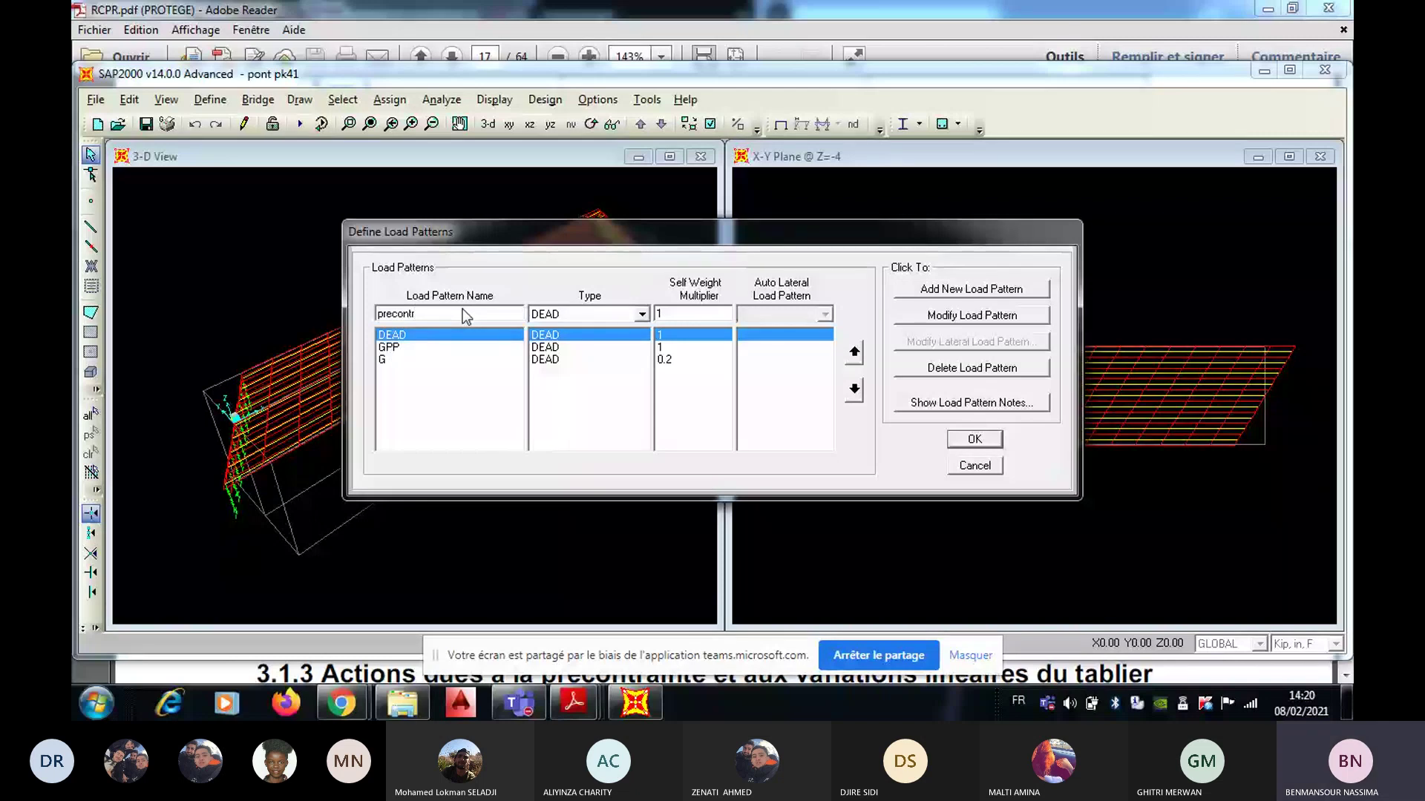
type("ainte")
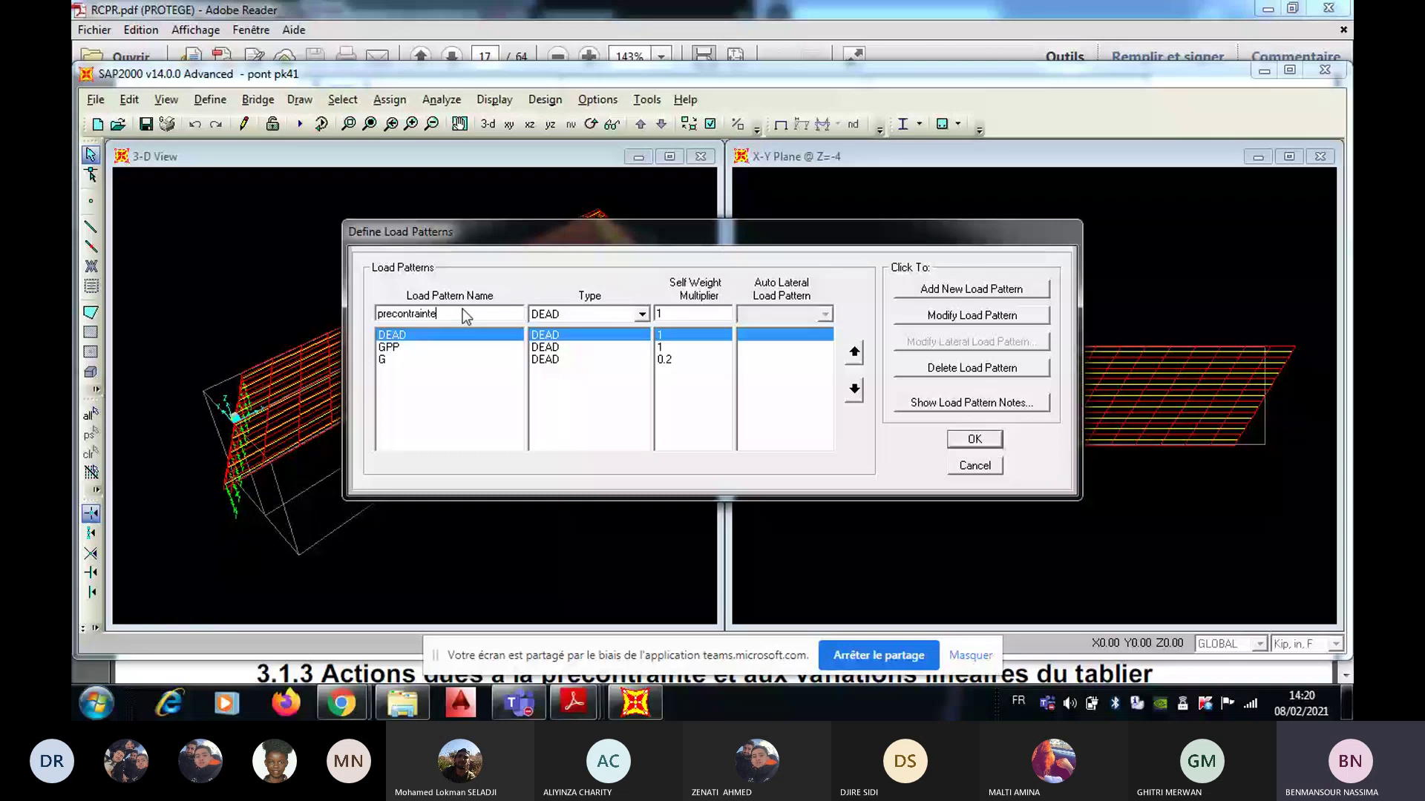
left_click(641, 314)
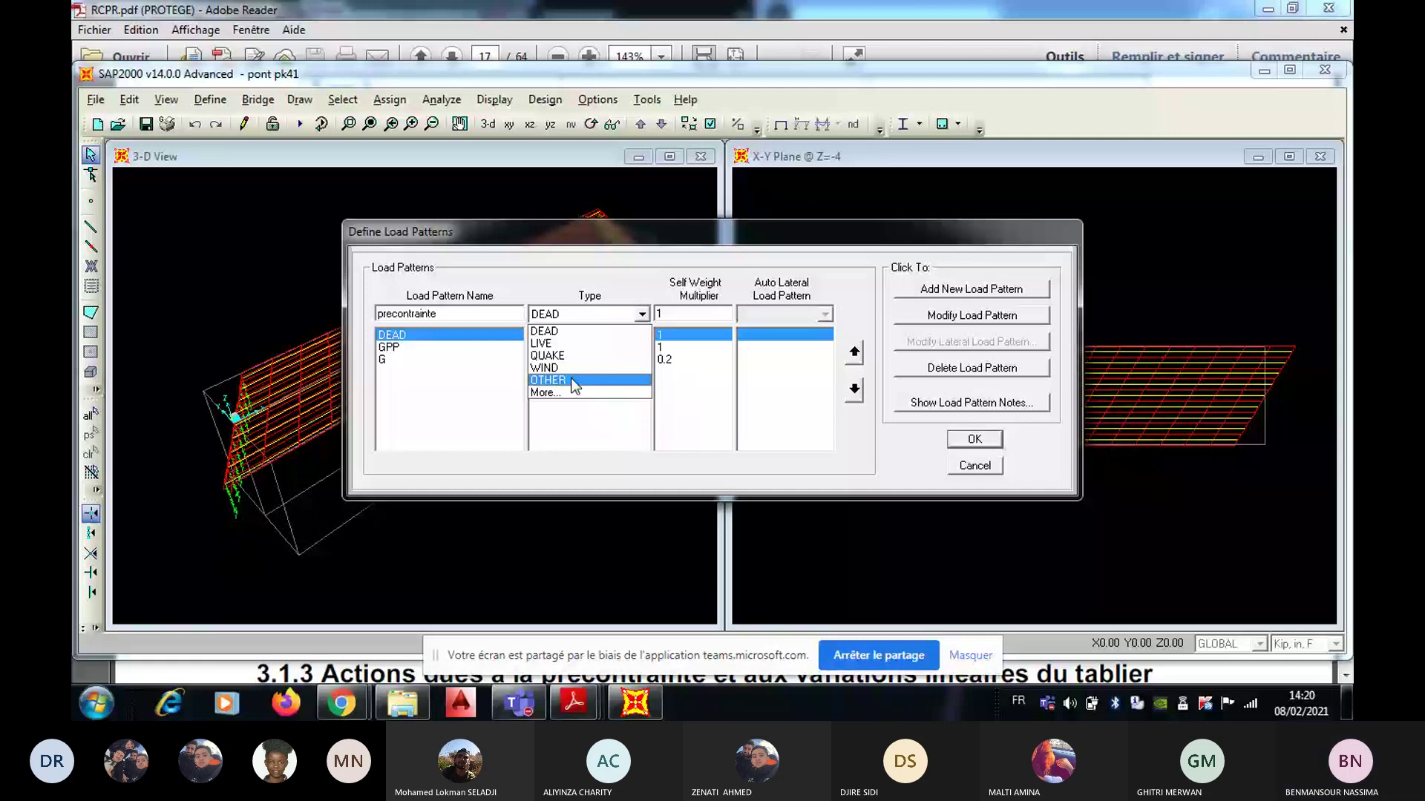
left_click(573, 380)
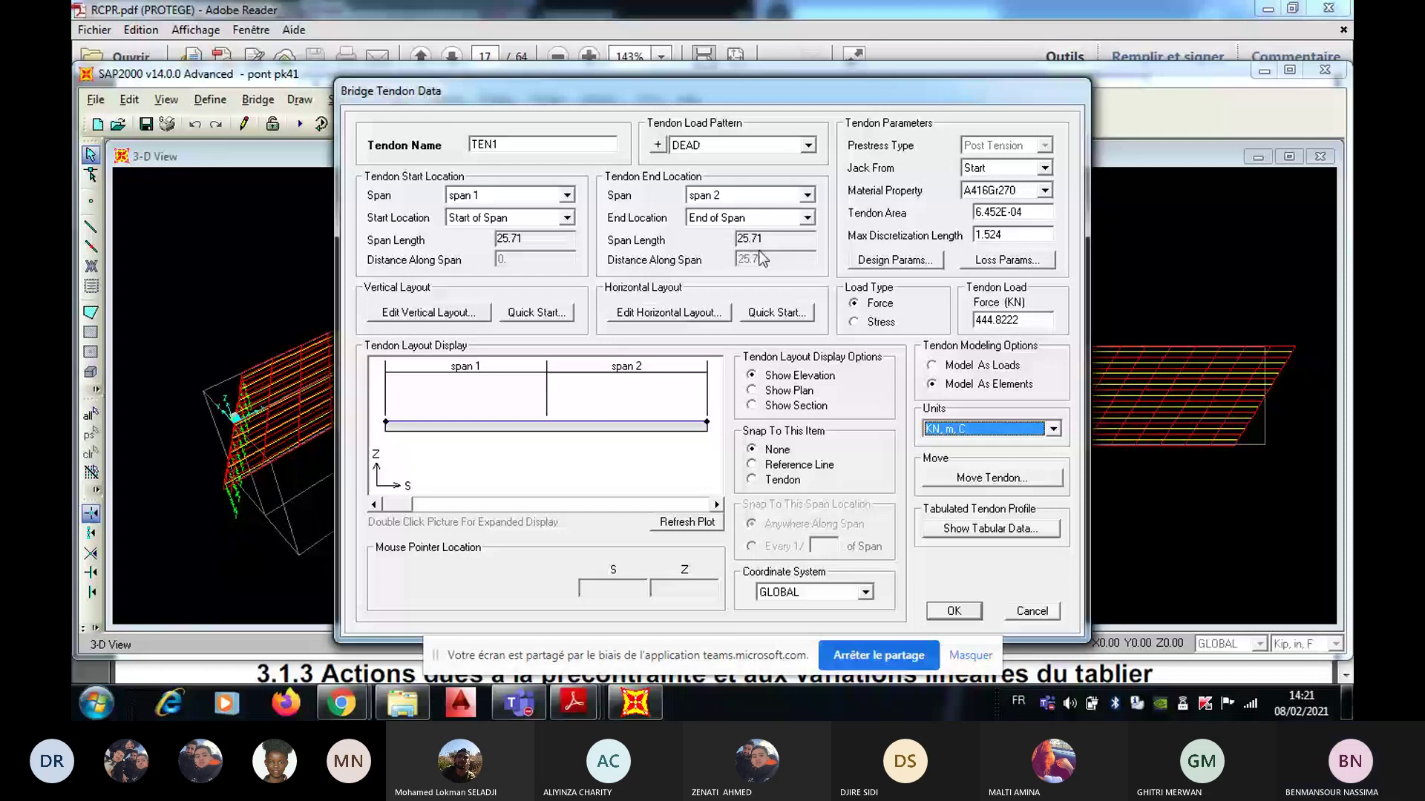
Step: Try the User Definition start location for tendon TEN1 and restore Start of Span
left_click(525, 220)
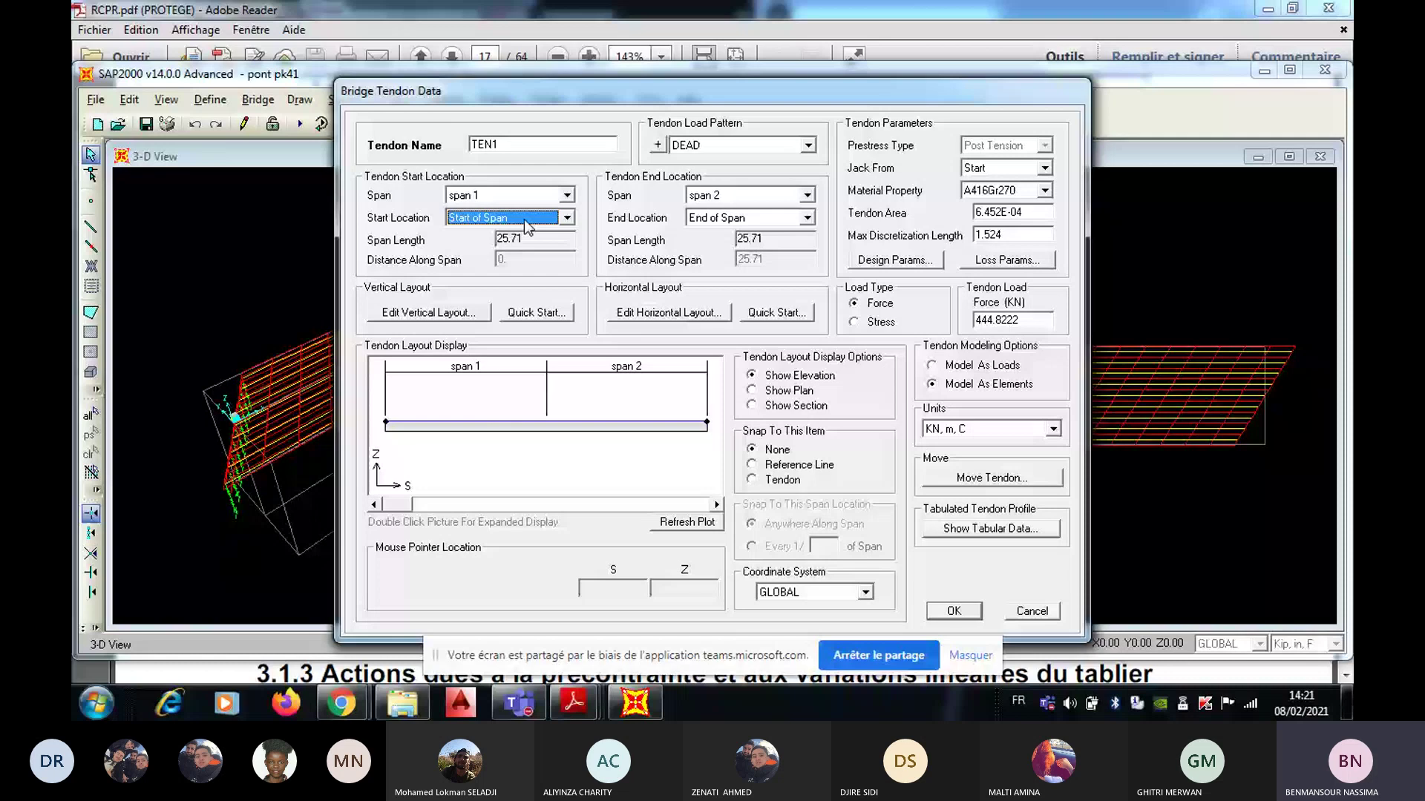
key("Down")
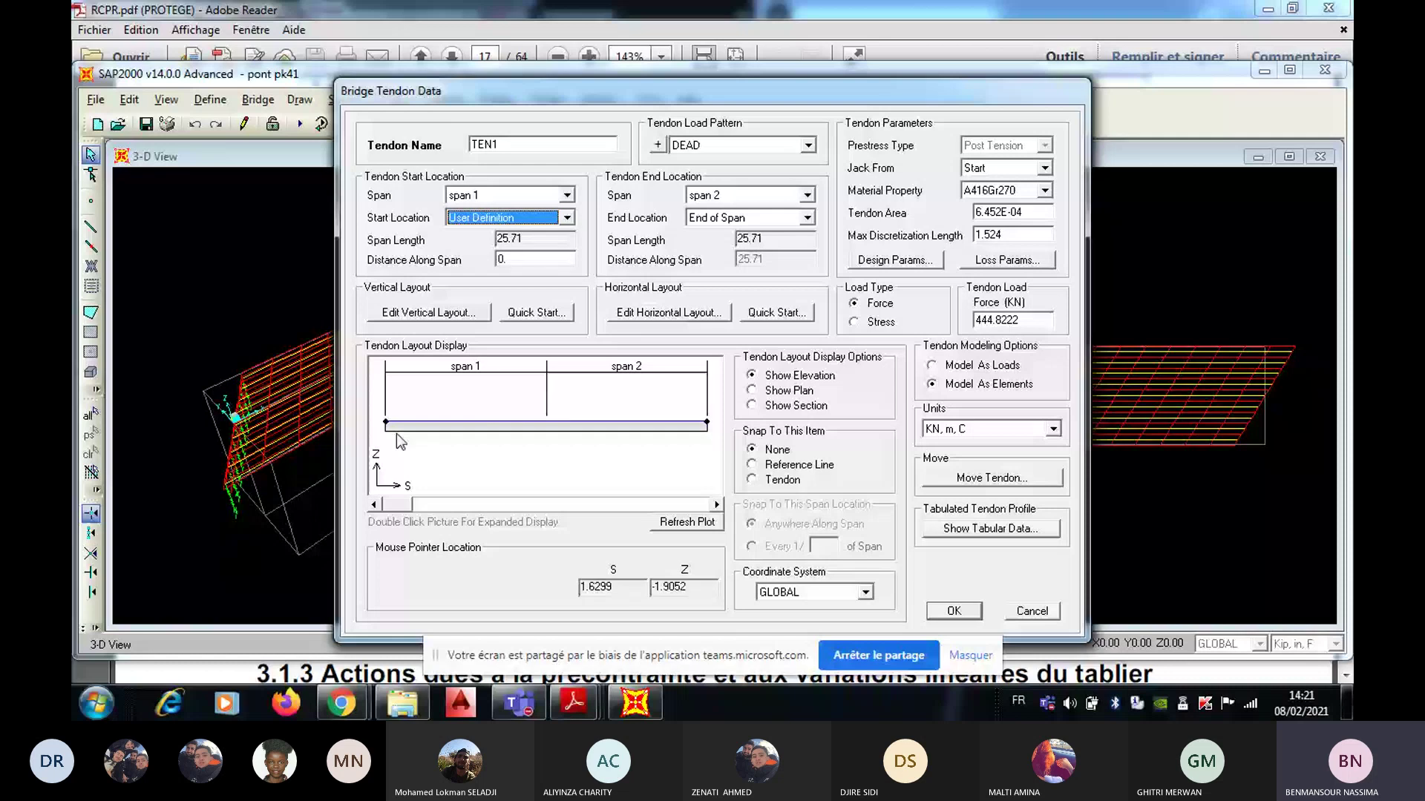
left_click(519, 217)
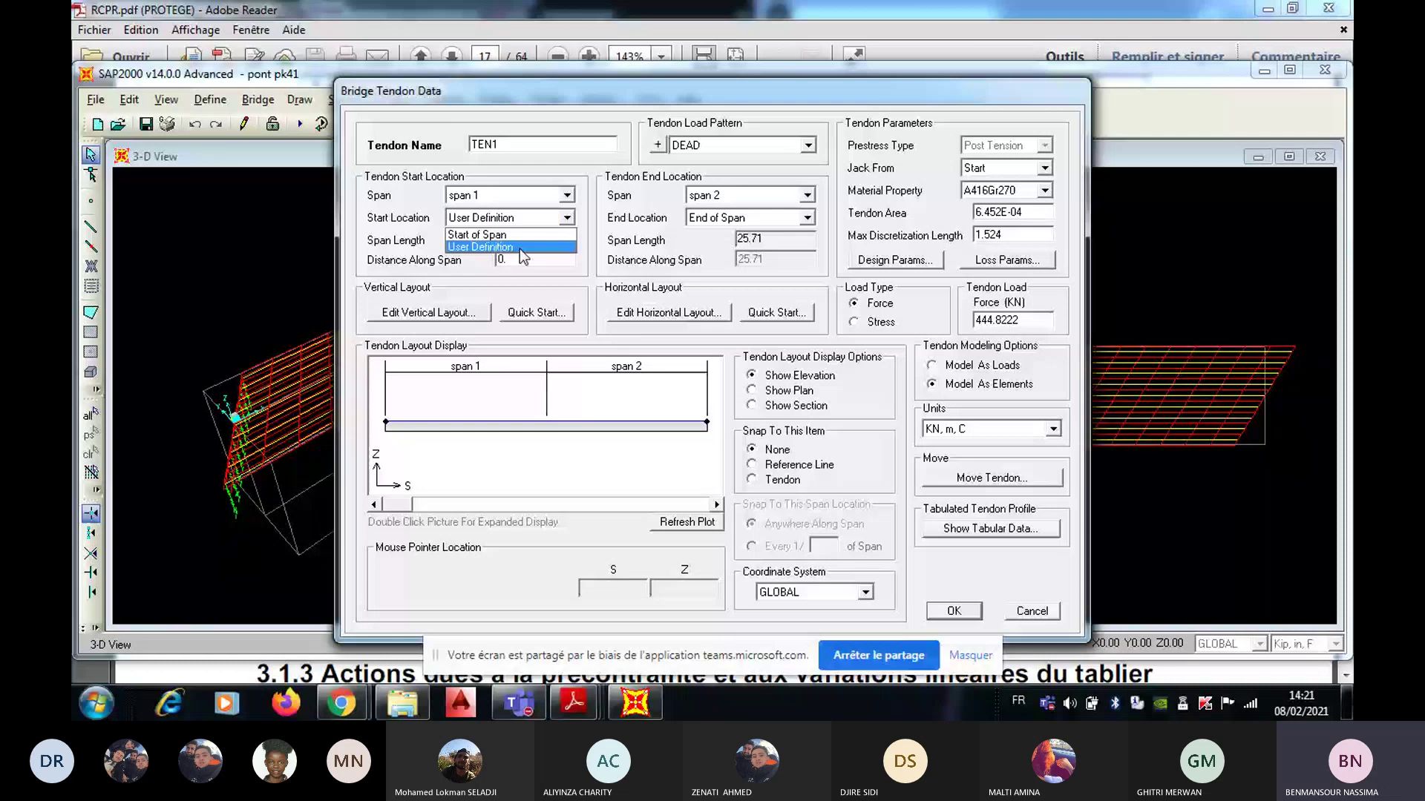
left_click(512, 235)
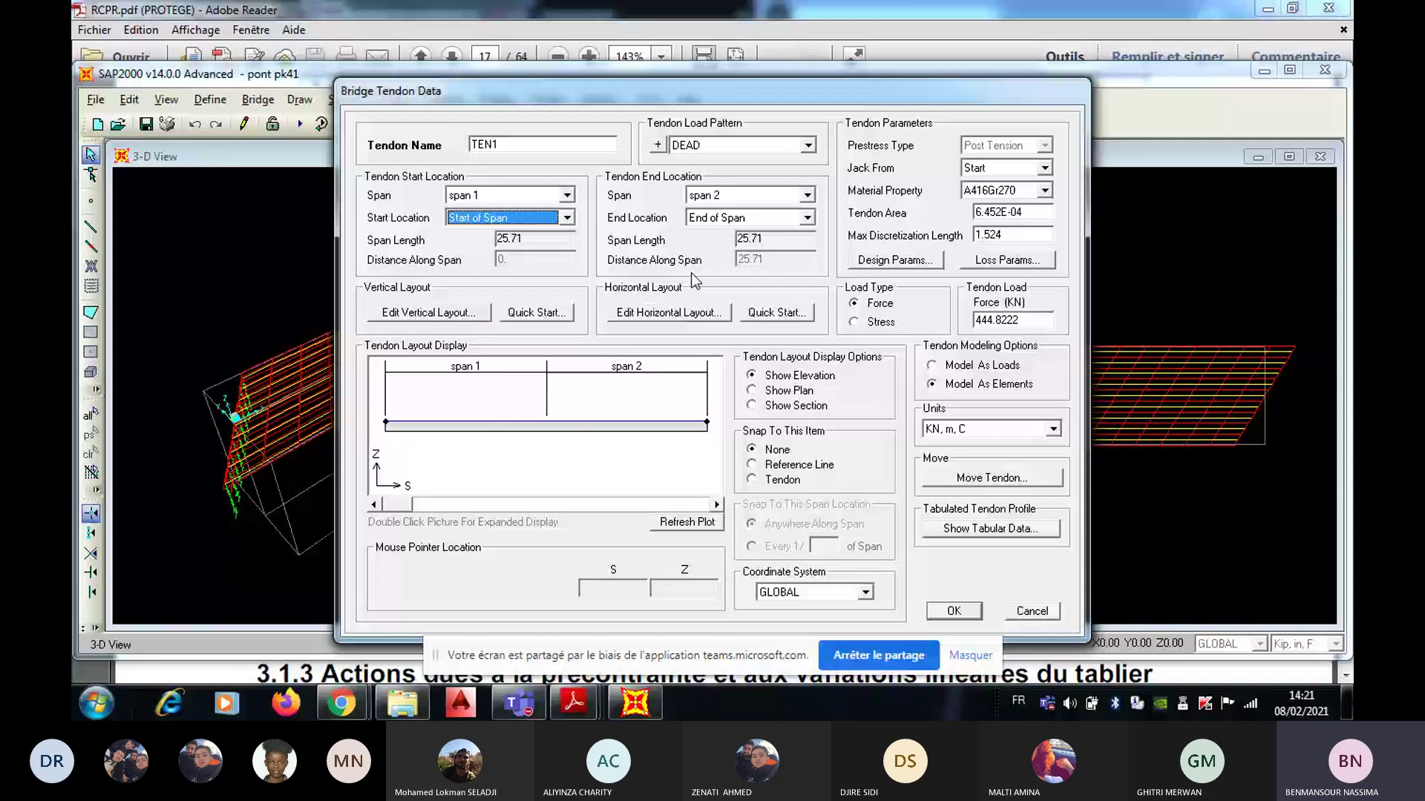
Step: Give tendon TEN1 a parabolic vertical layout with 7 control points across both spans, based on a quick start template
left_click(535, 312)
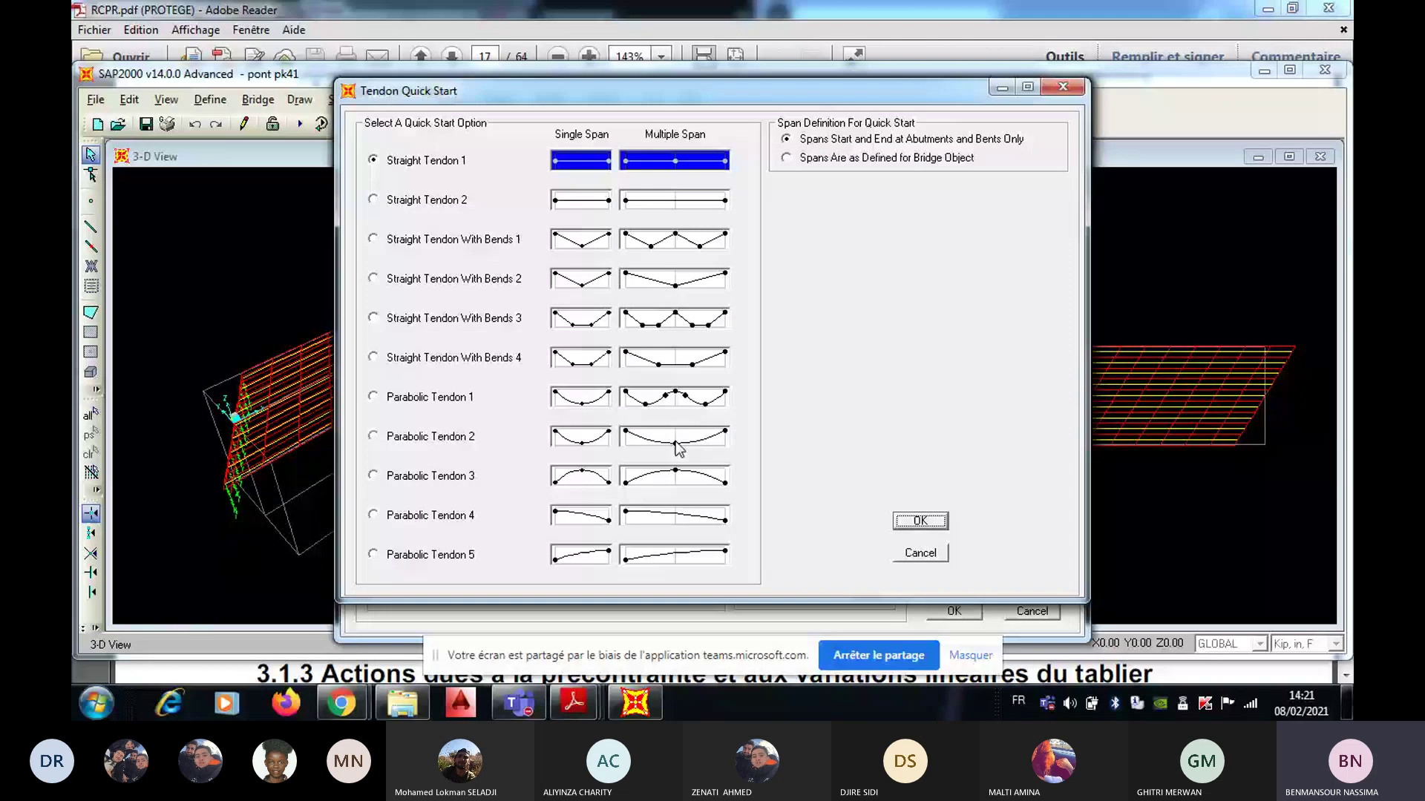
left_click(676, 442)
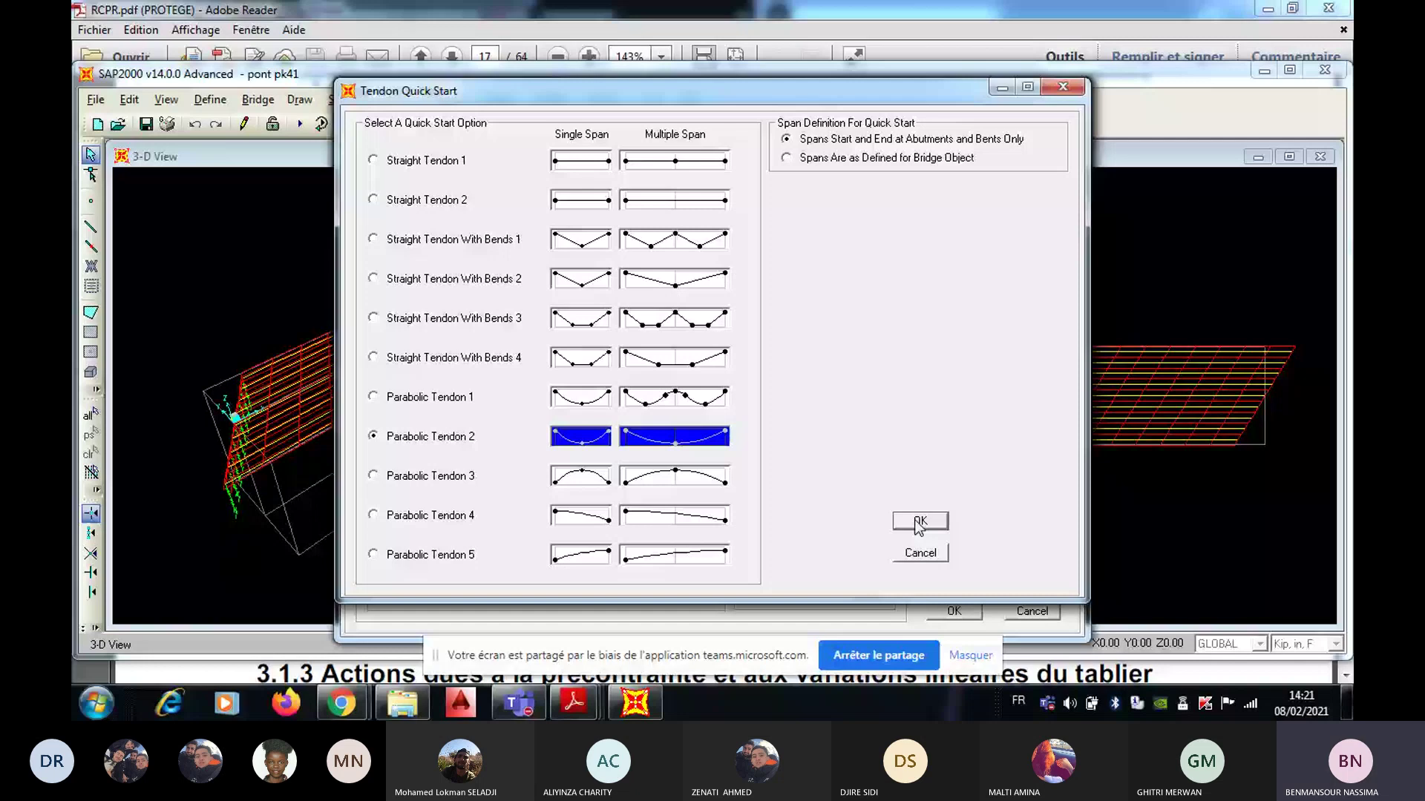
left_click(919, 521)
left_click(483, 475)
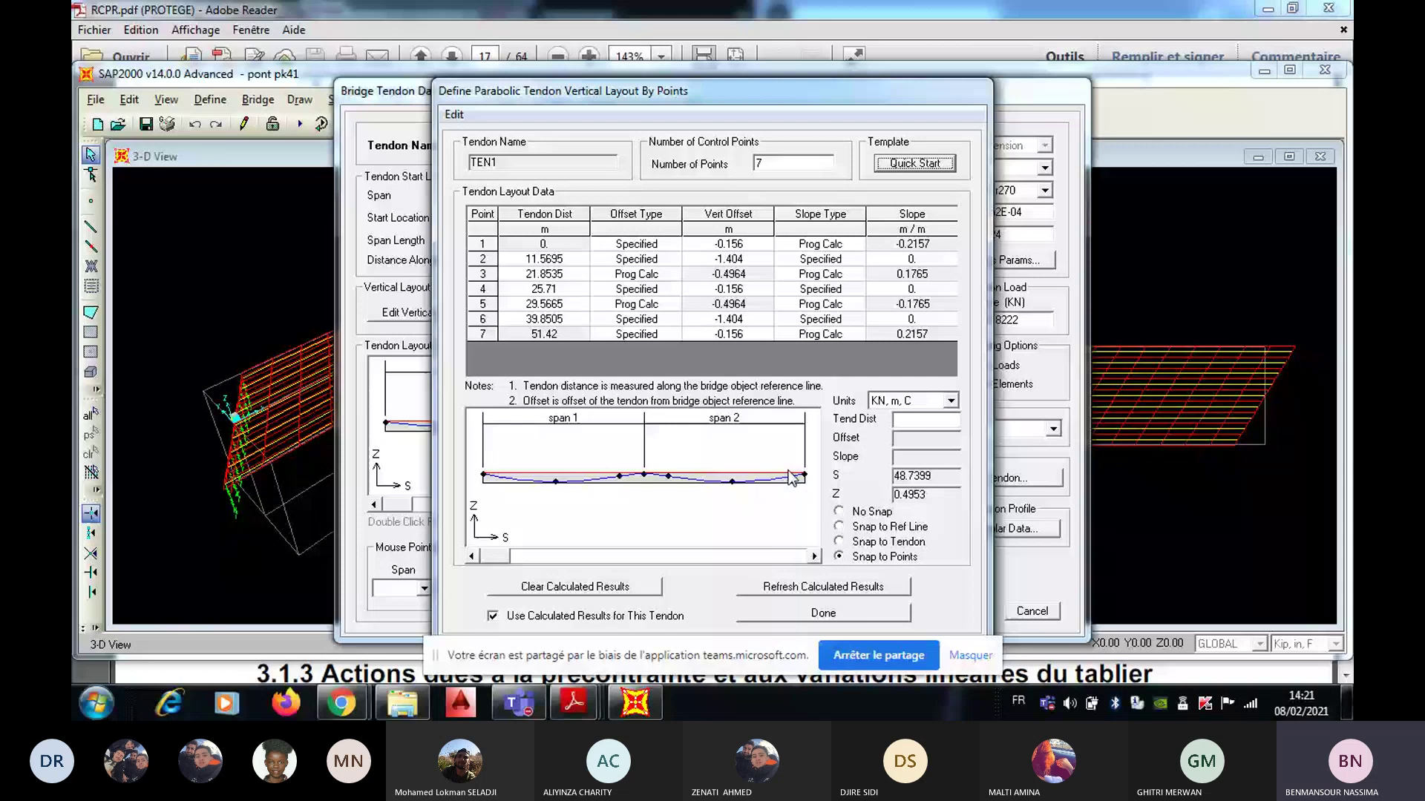
left_click(861, 615)
Step: Check the TEN1 tendon layout in plan, elevation and section, and return to the elevation display
left_click(791, 391)
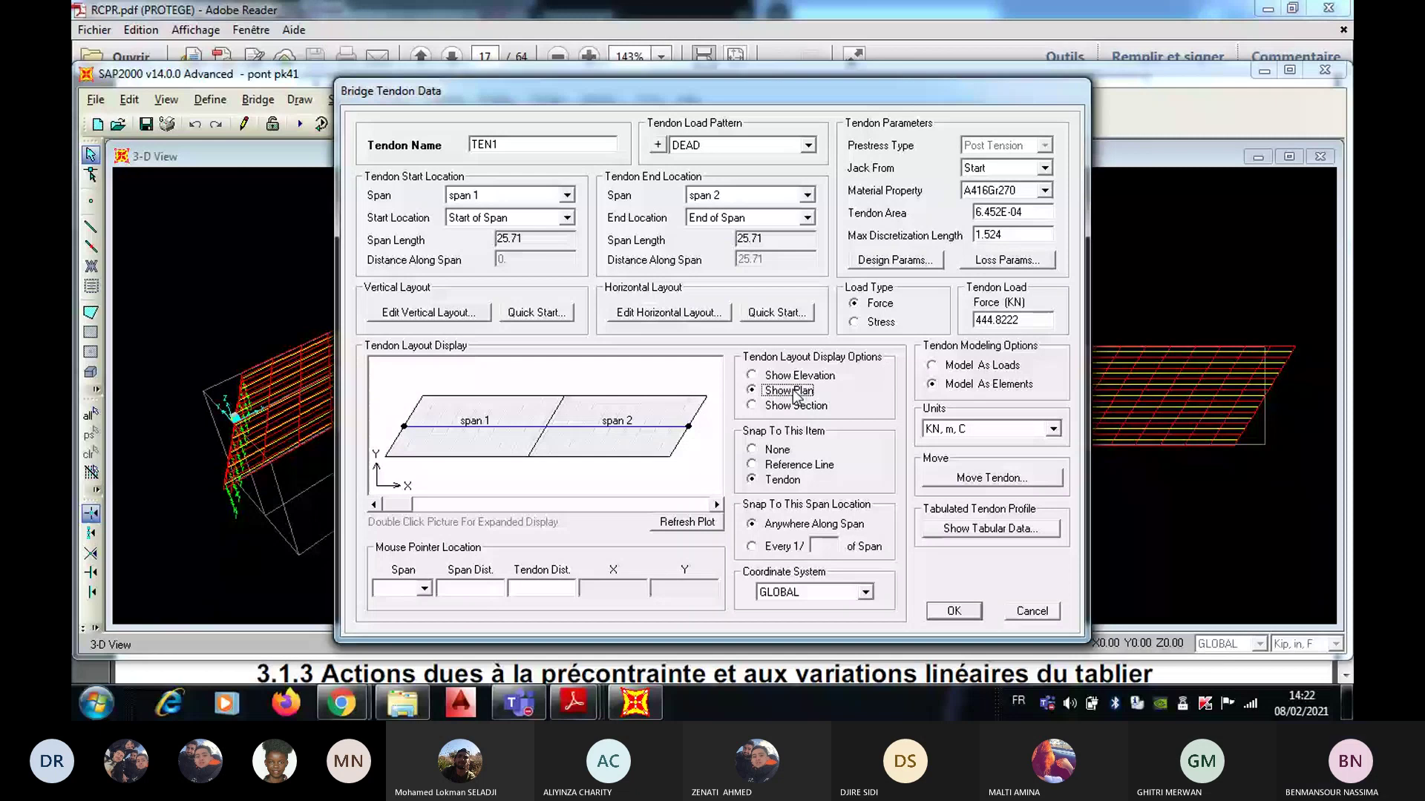
left_click(794, 380)
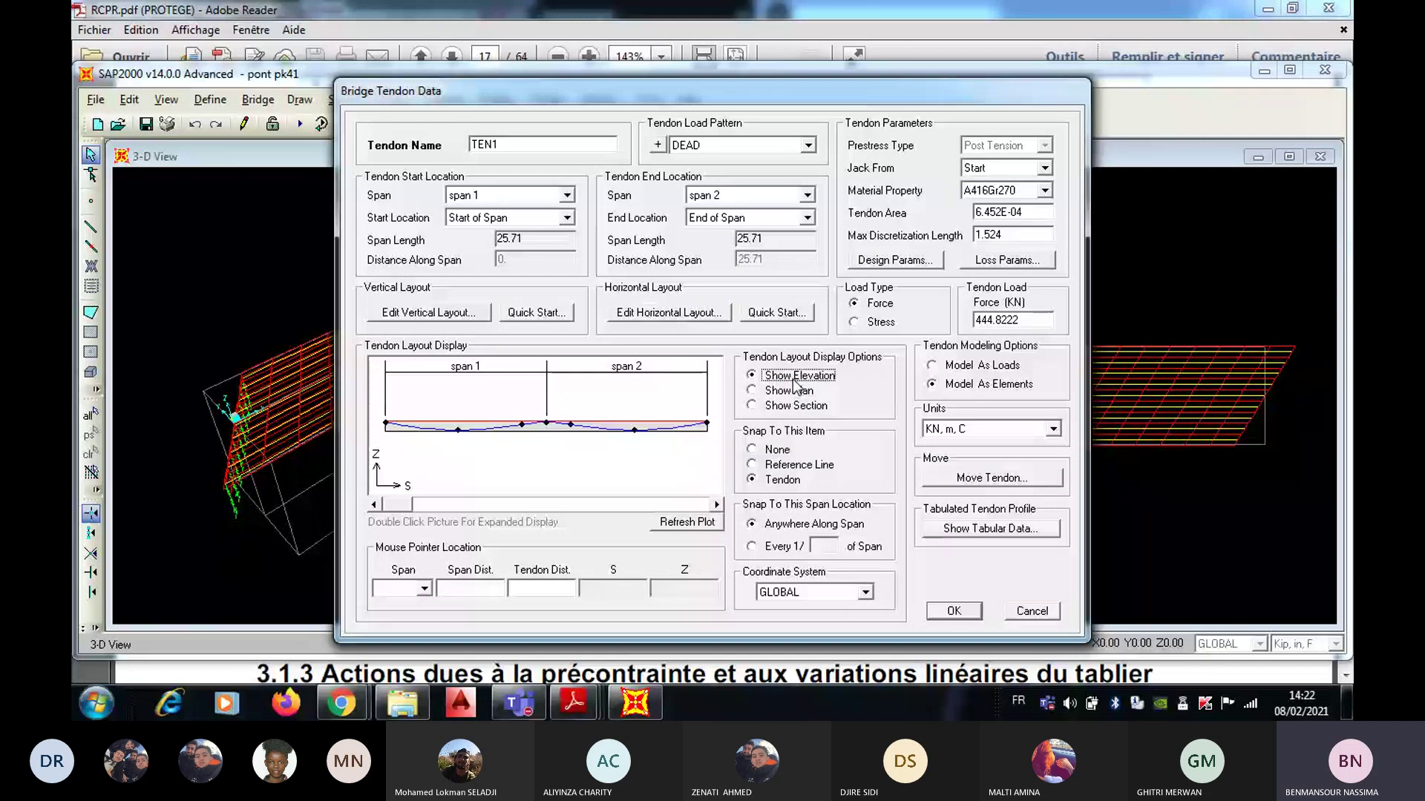
left_click(794, 405)
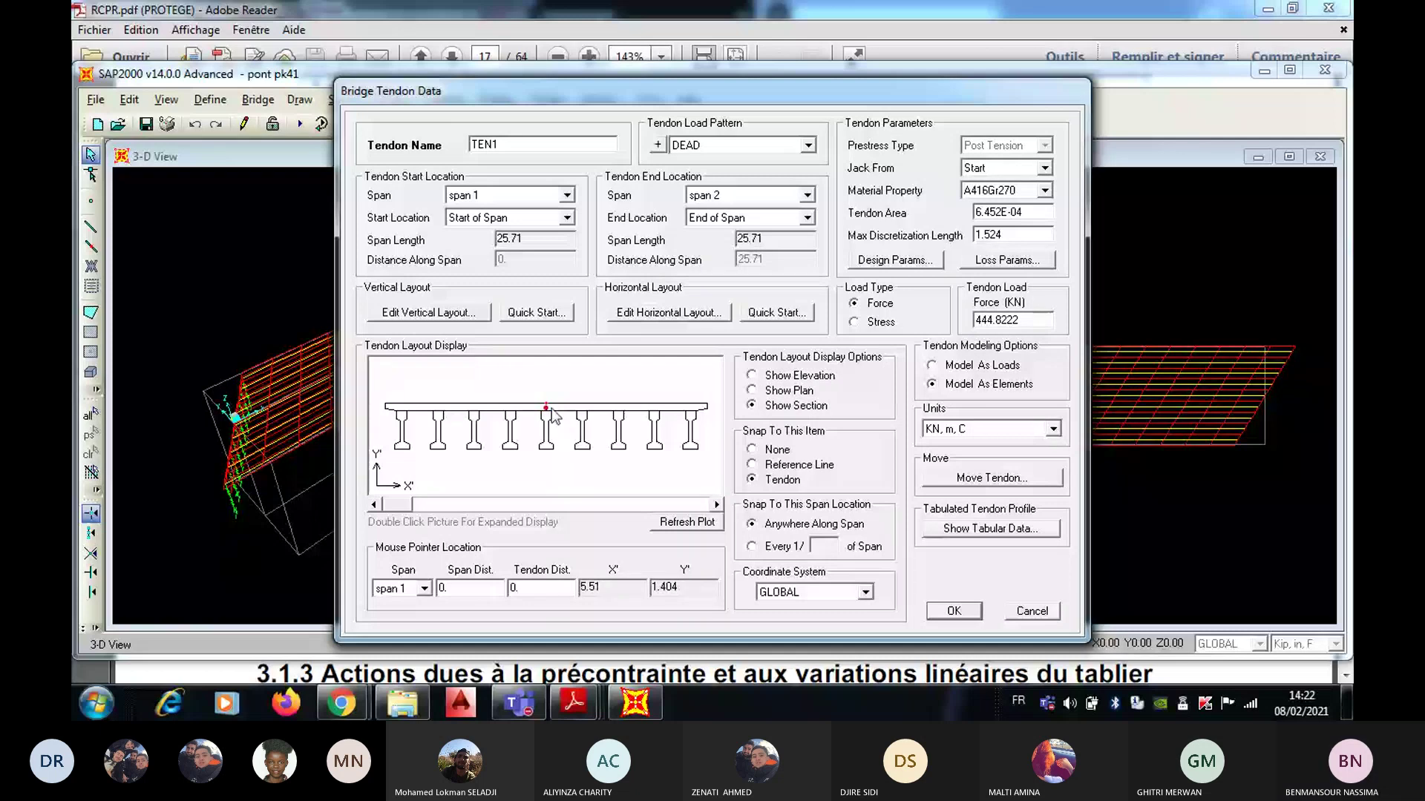
left_click(757, 375)
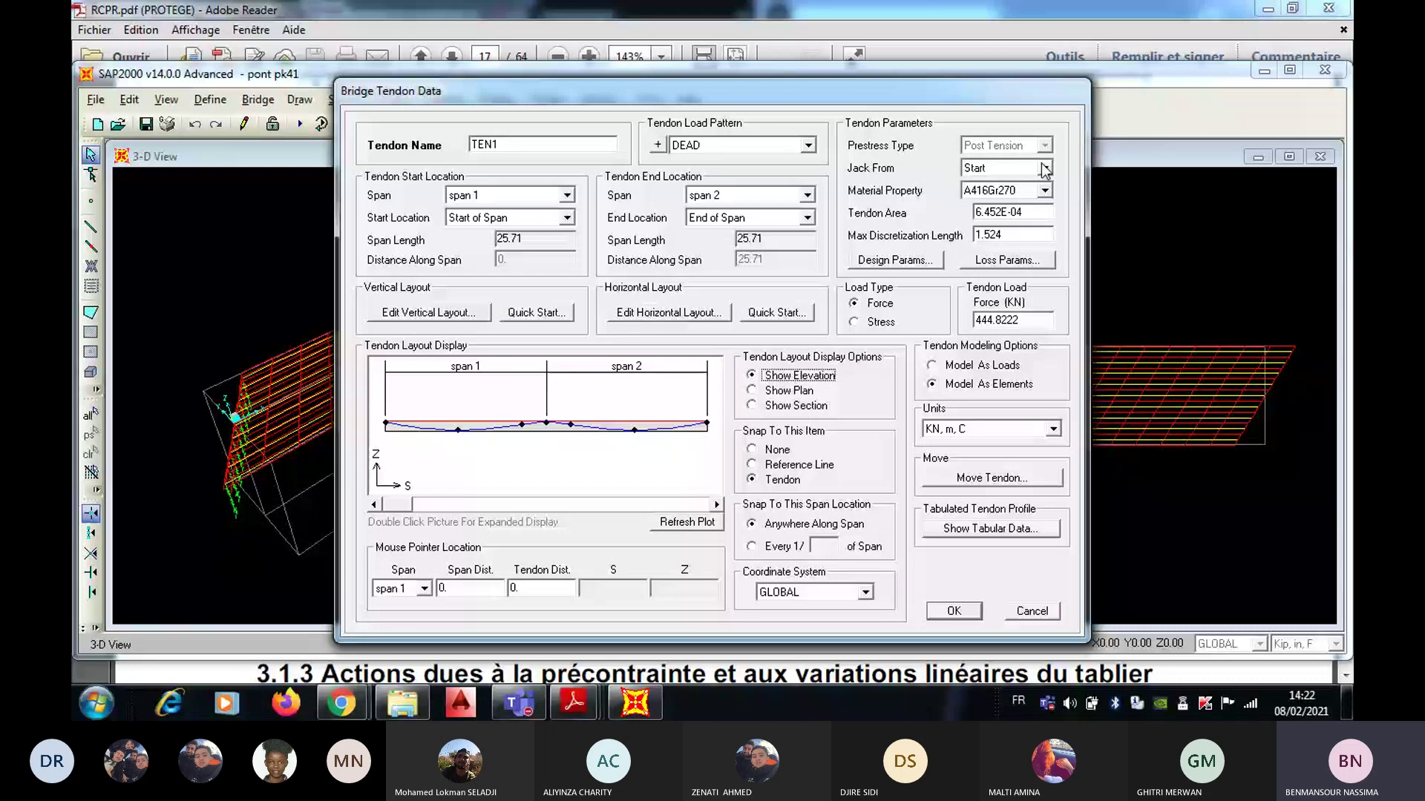
Step: Review tendon TEN1's area and its prestress loss parameters, keeping the existing values
double_click(1009, 212)
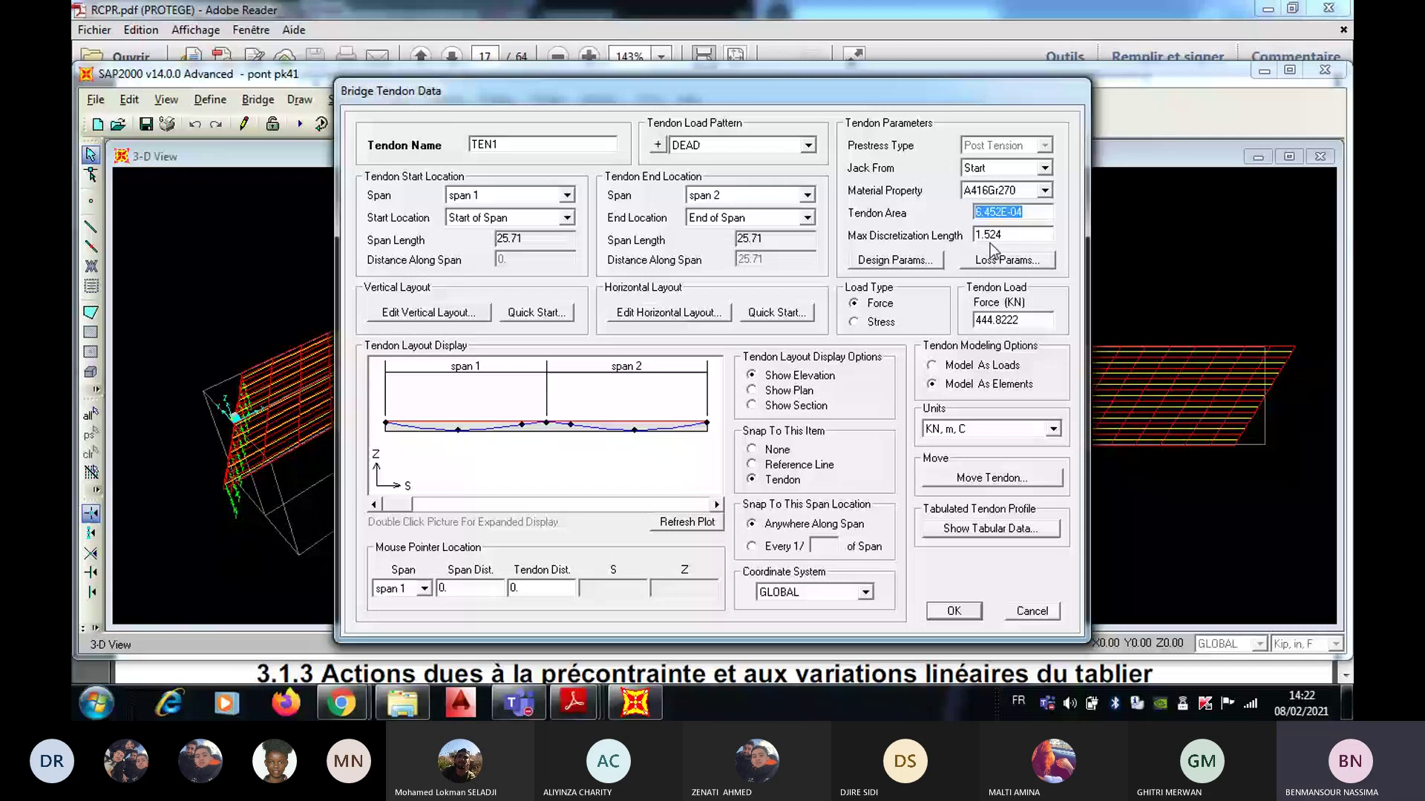
left_click(1005, 264)
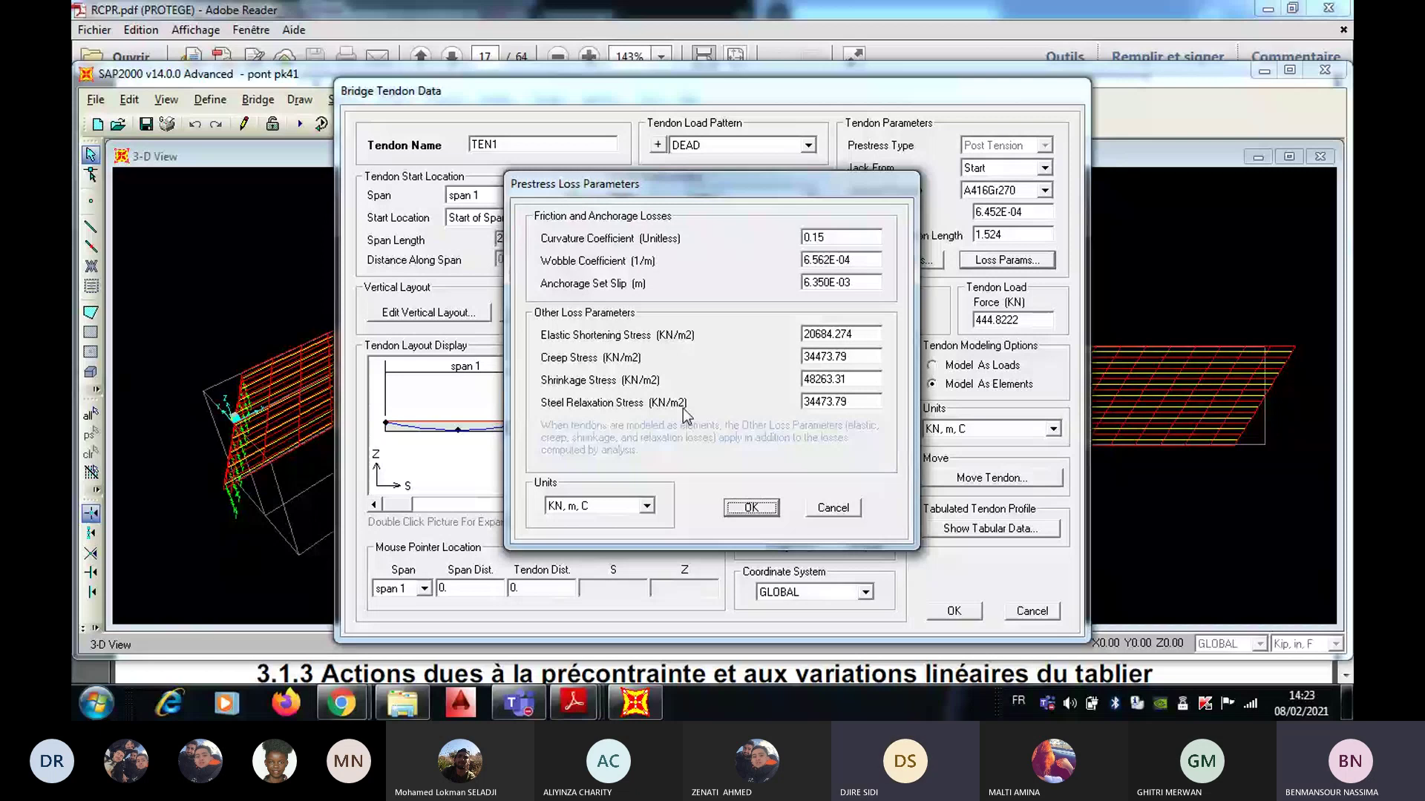
left_click(751, 509)
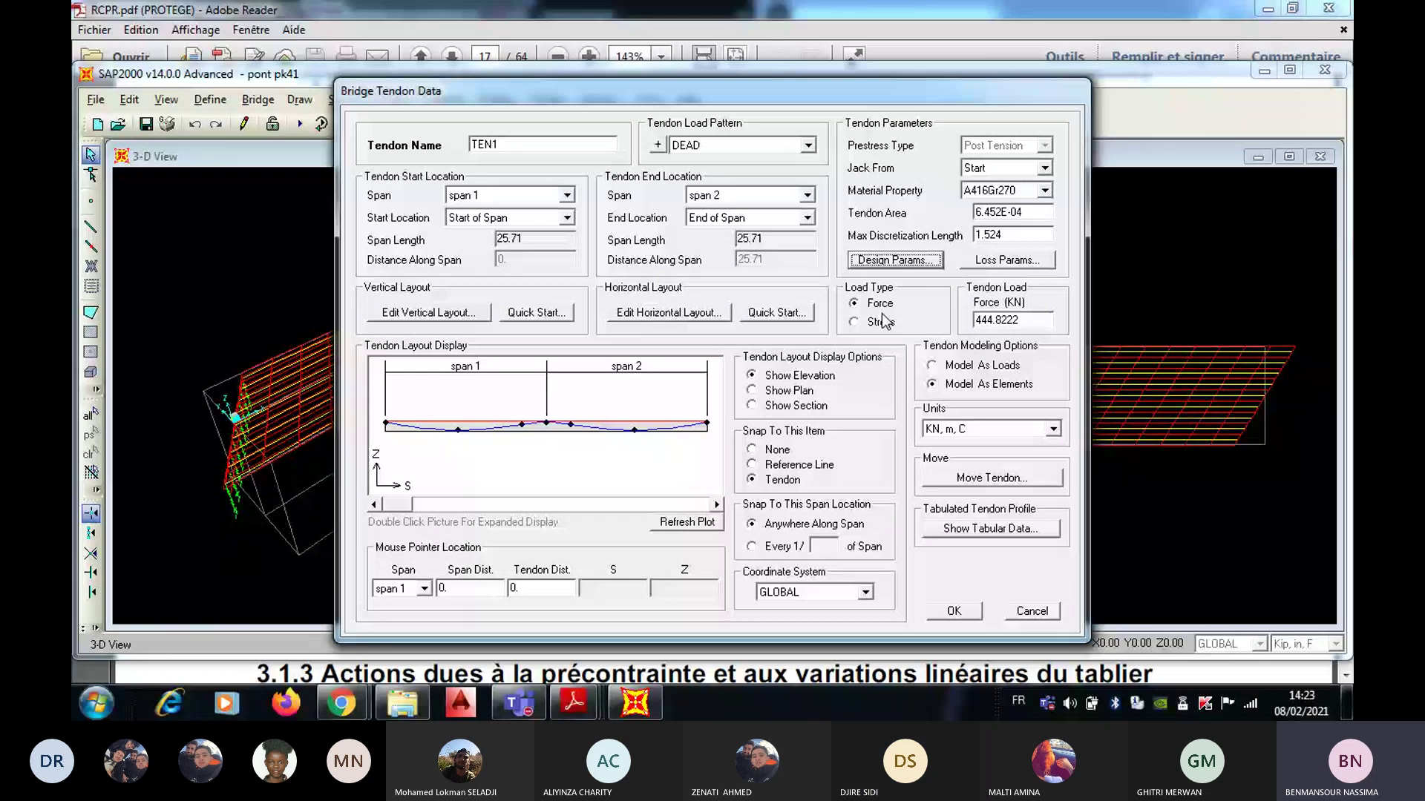
left_click(1006, 260)
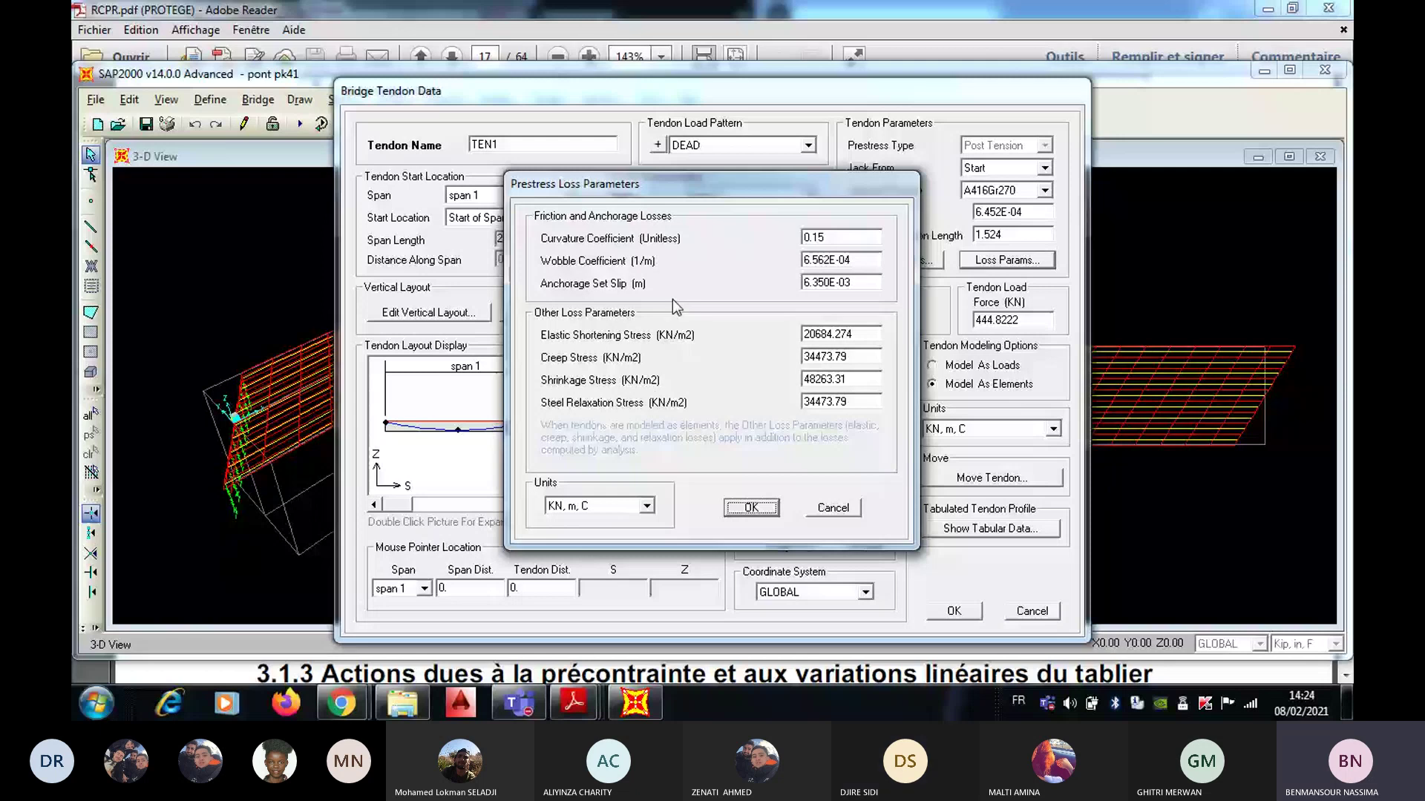
left_click(751, 508)
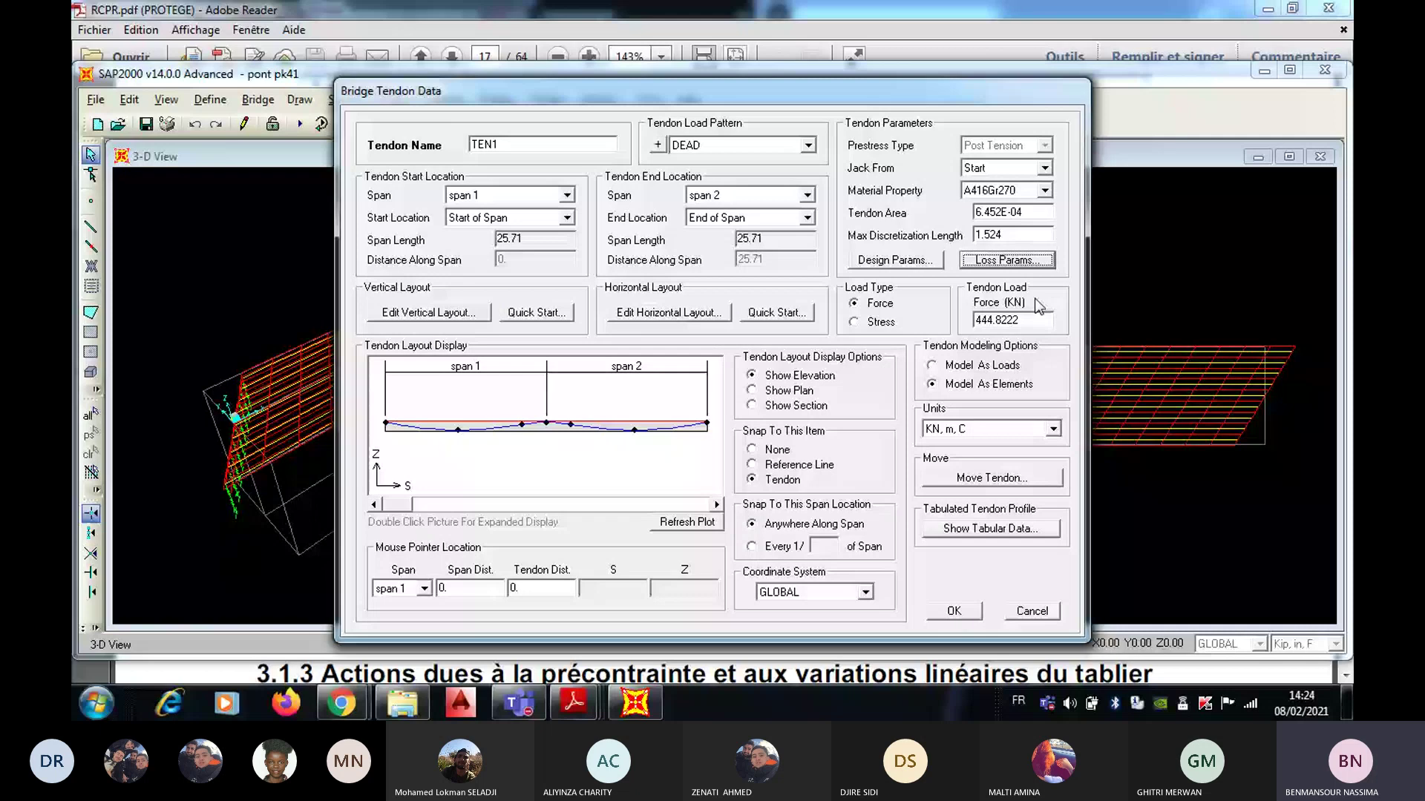
Step: Try the Stress load type and the Model As Loads option for TEN1, restoring Force and Model As Elements
left_click(881, 306)
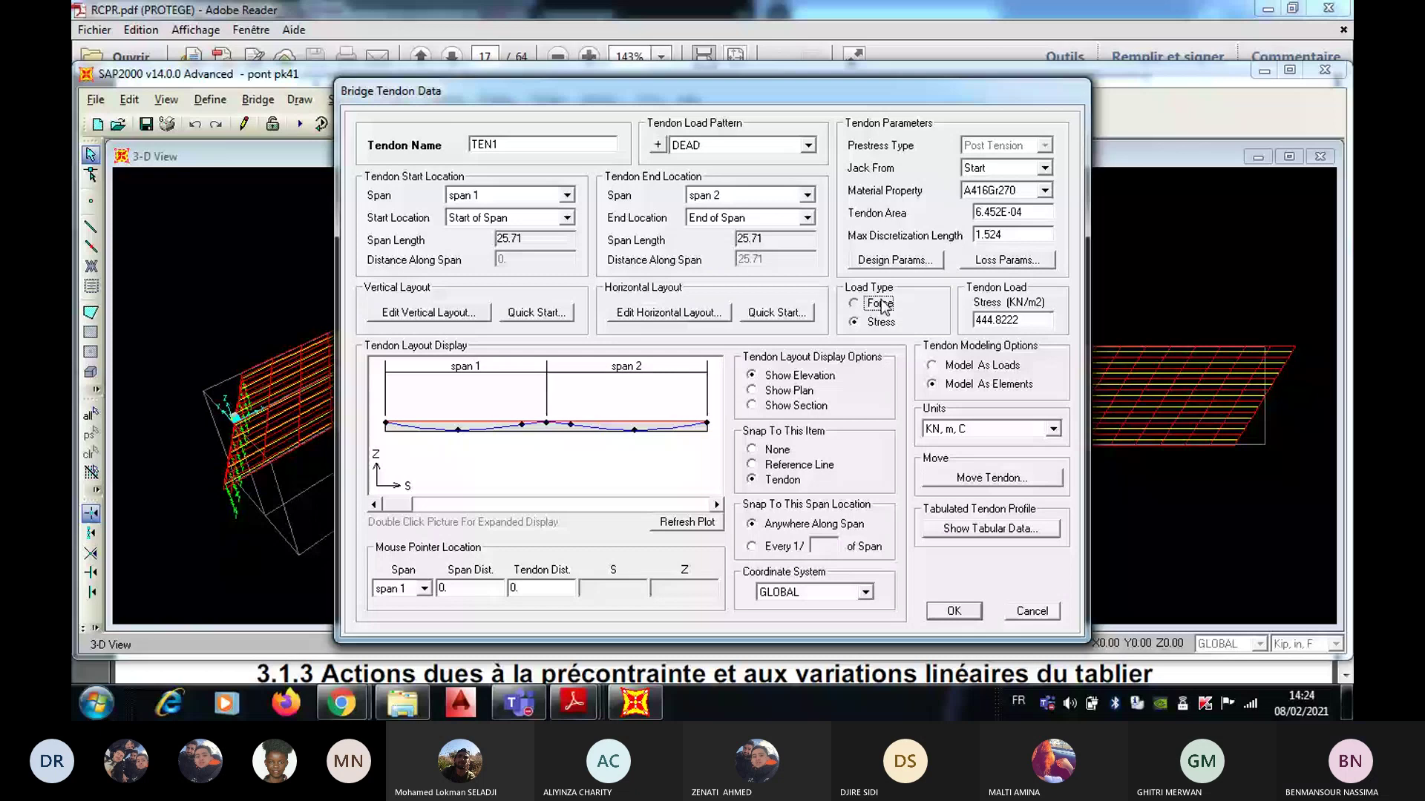
left_click(881, 305)
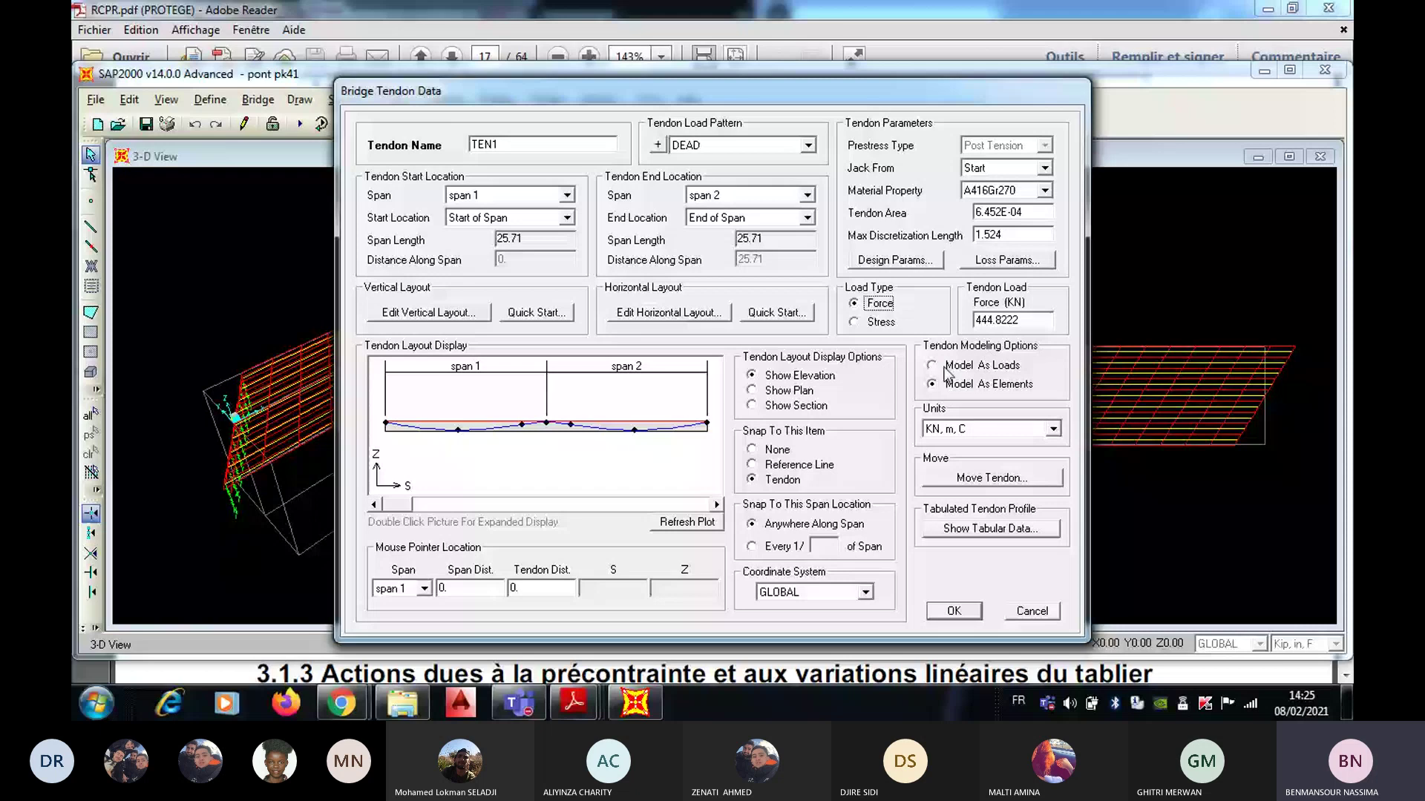
left_click(958, 387)
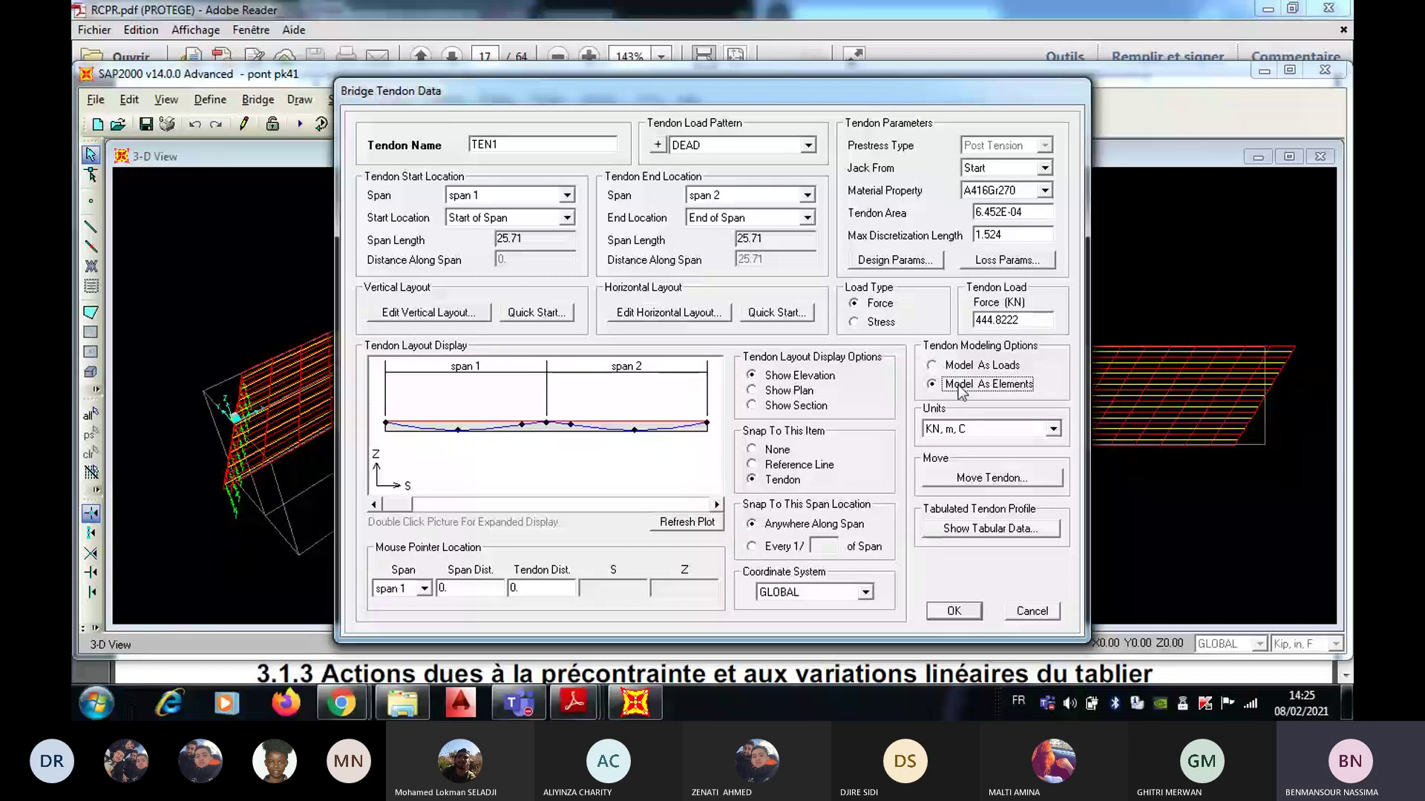
left_click(980, 367)
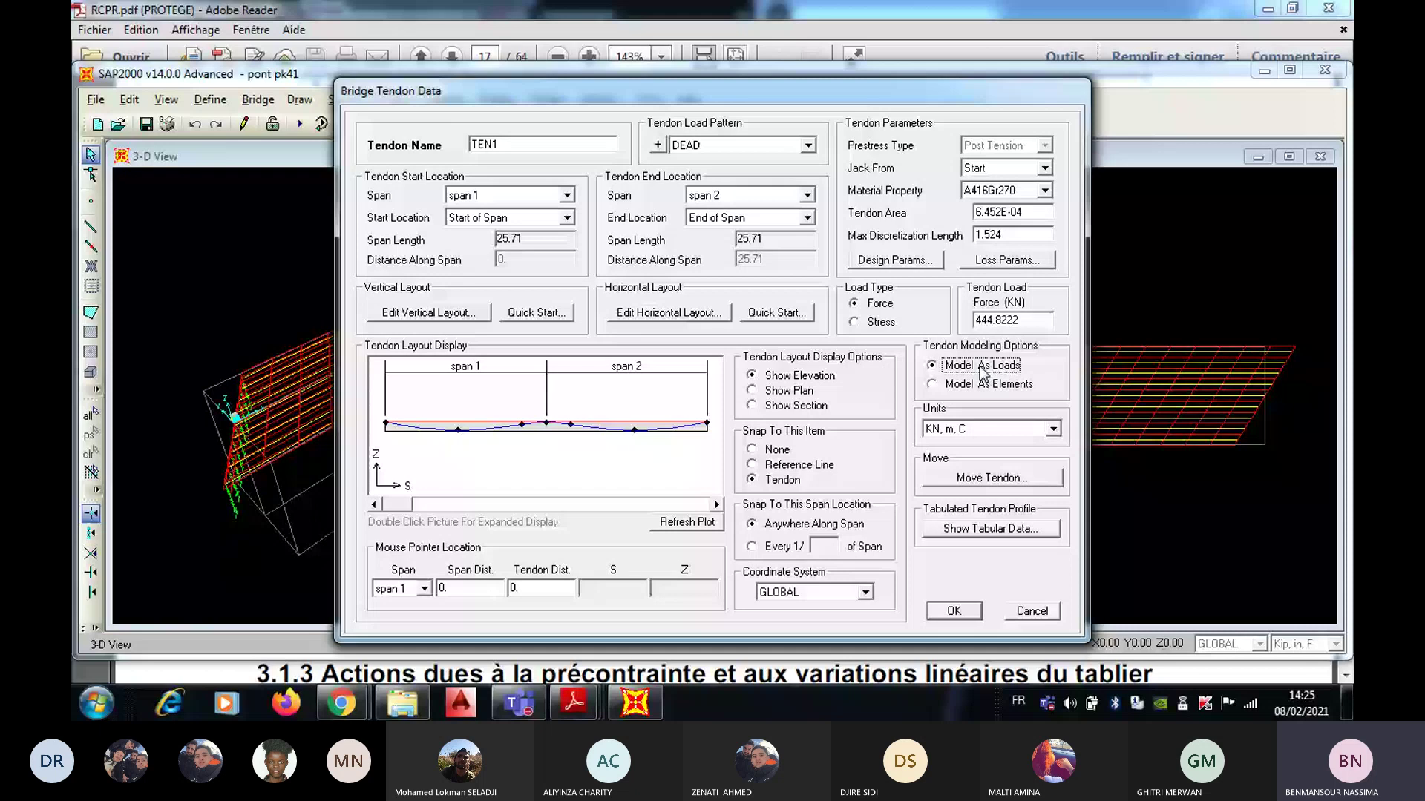
left_click(981, 384)
Step: Look at the options for moving the prestress tendon and leave them without moving it
left_click(983, 479)
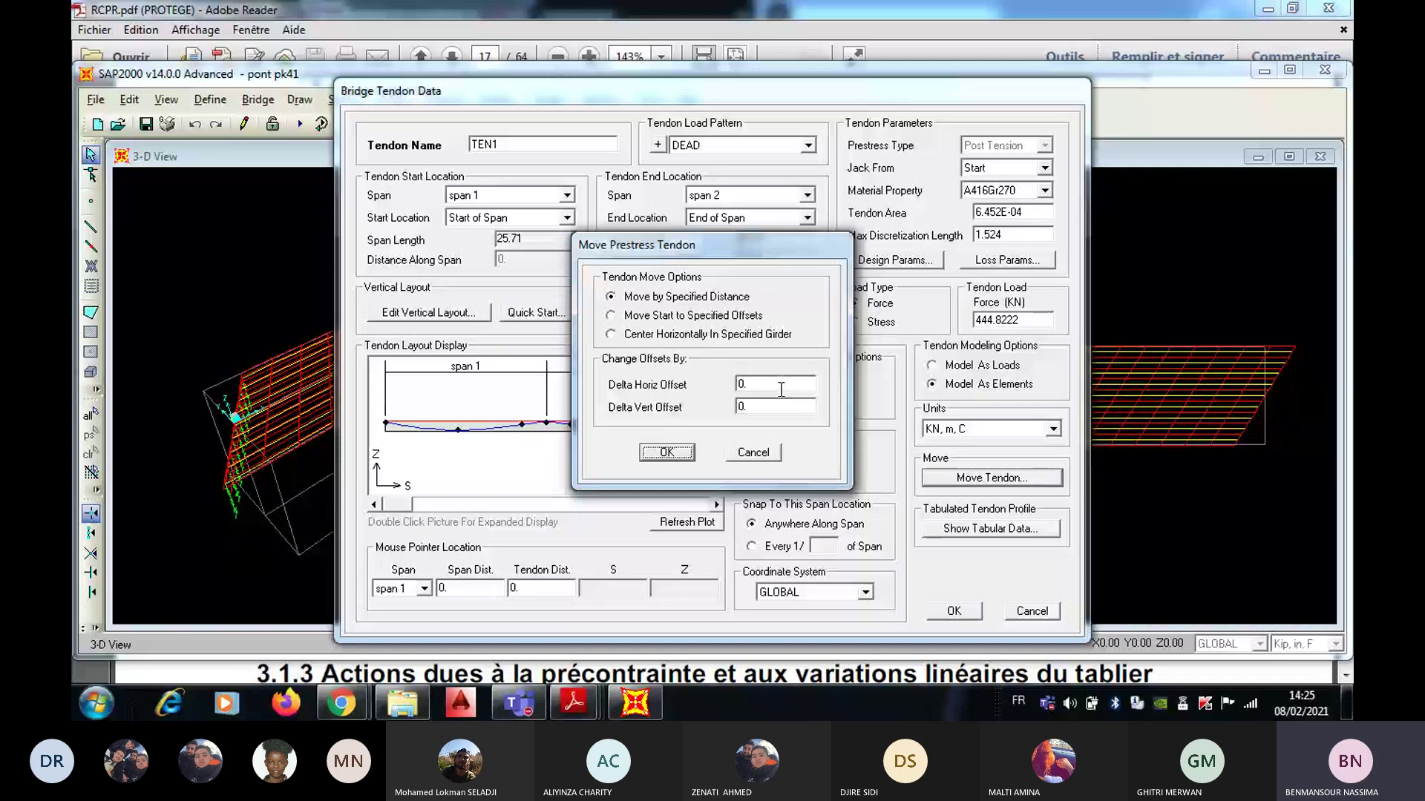
left_click(754, 452)
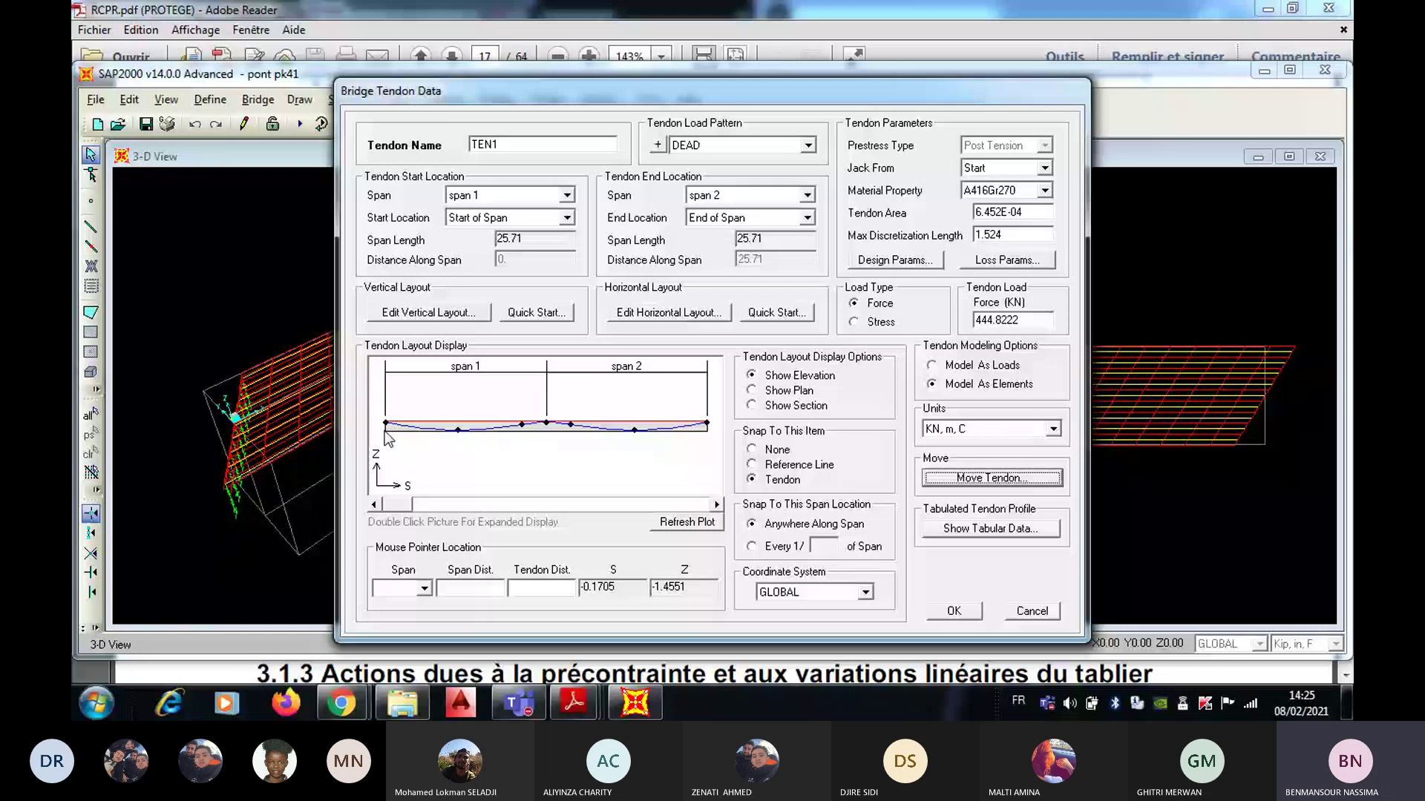
Step: Try moving tendon TEN1 vertically by 0.5 m and move it back by -0.5 m
left_click(1002, 480)
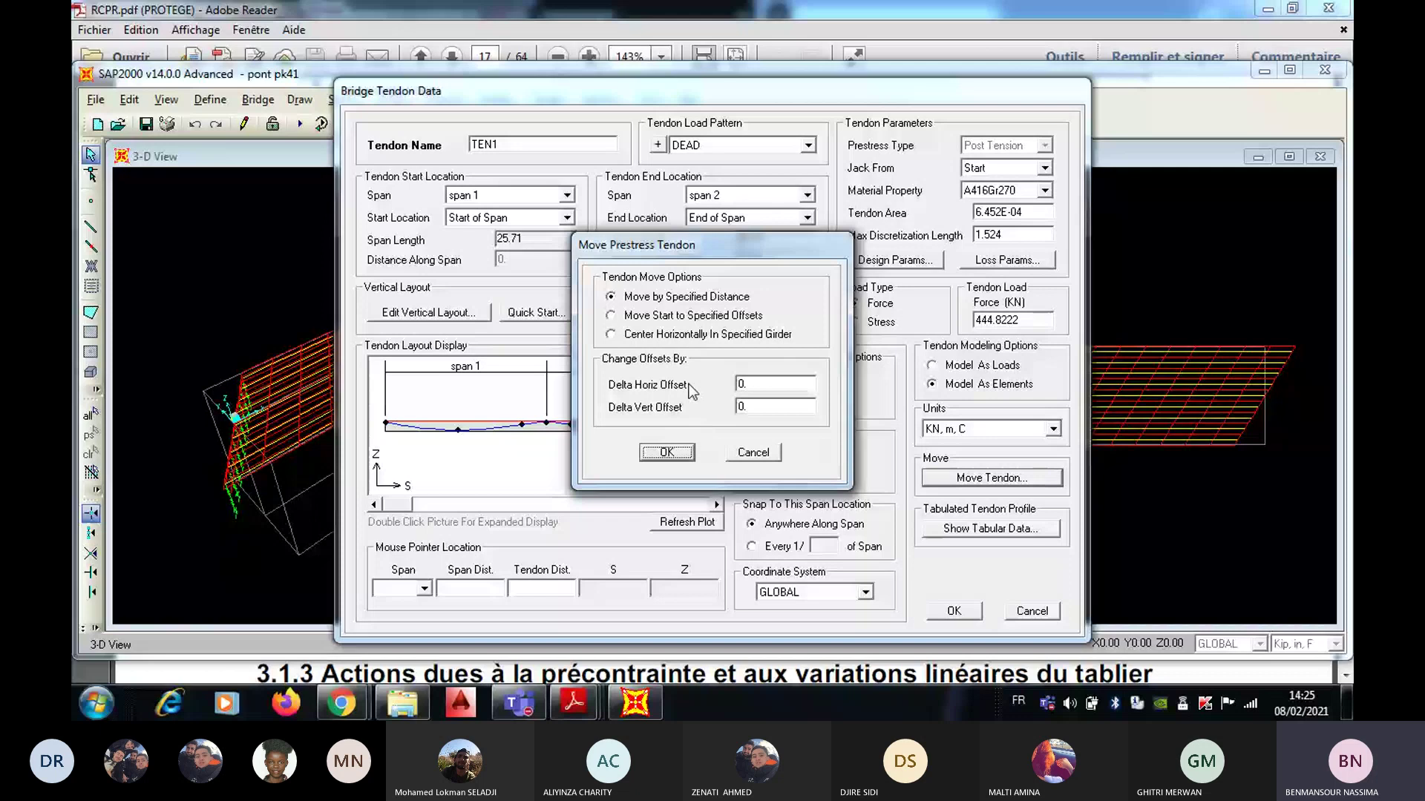
left_click(761, 386)
key("Tab")
type("0.5")
left_click(666, 452)
left_click(991, 478)
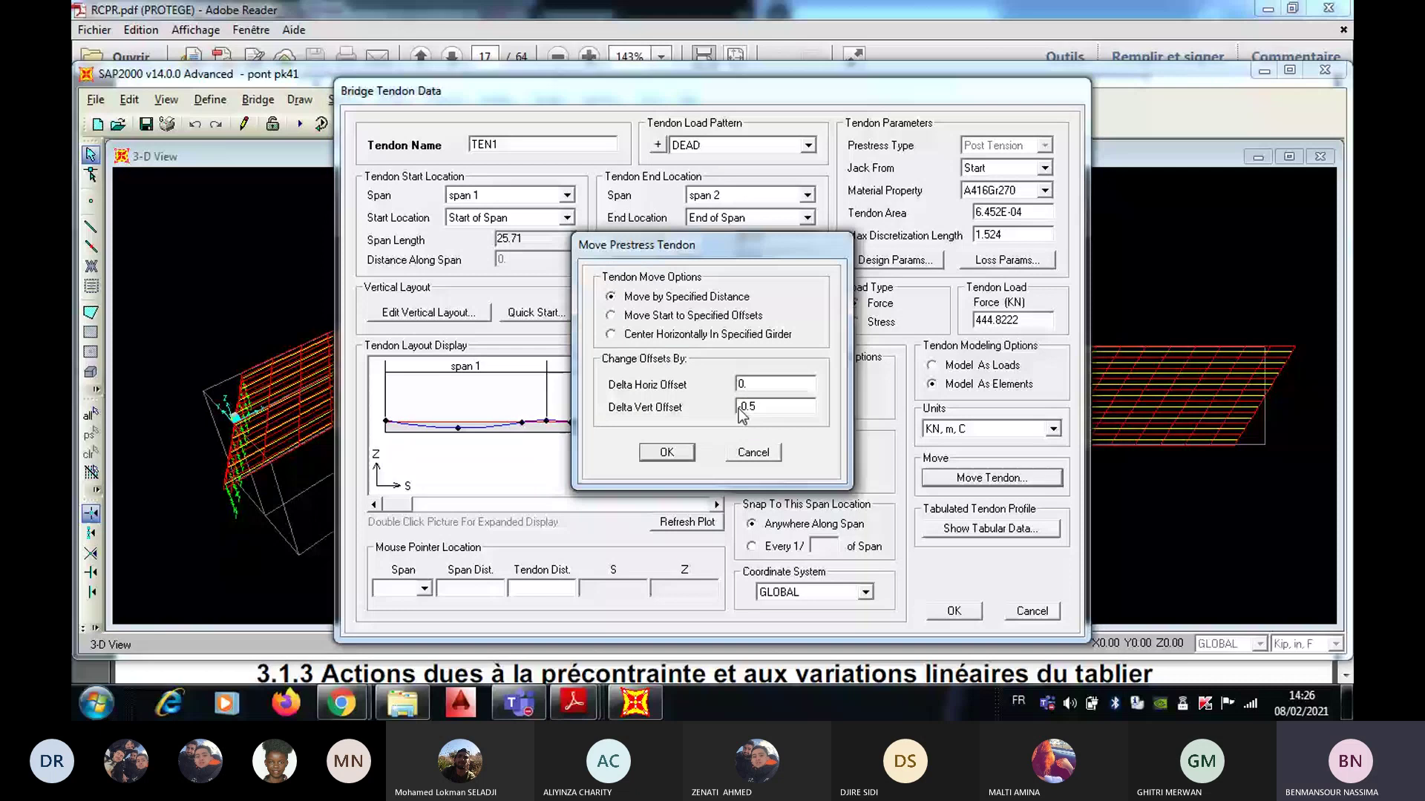
left_click(677, 454)
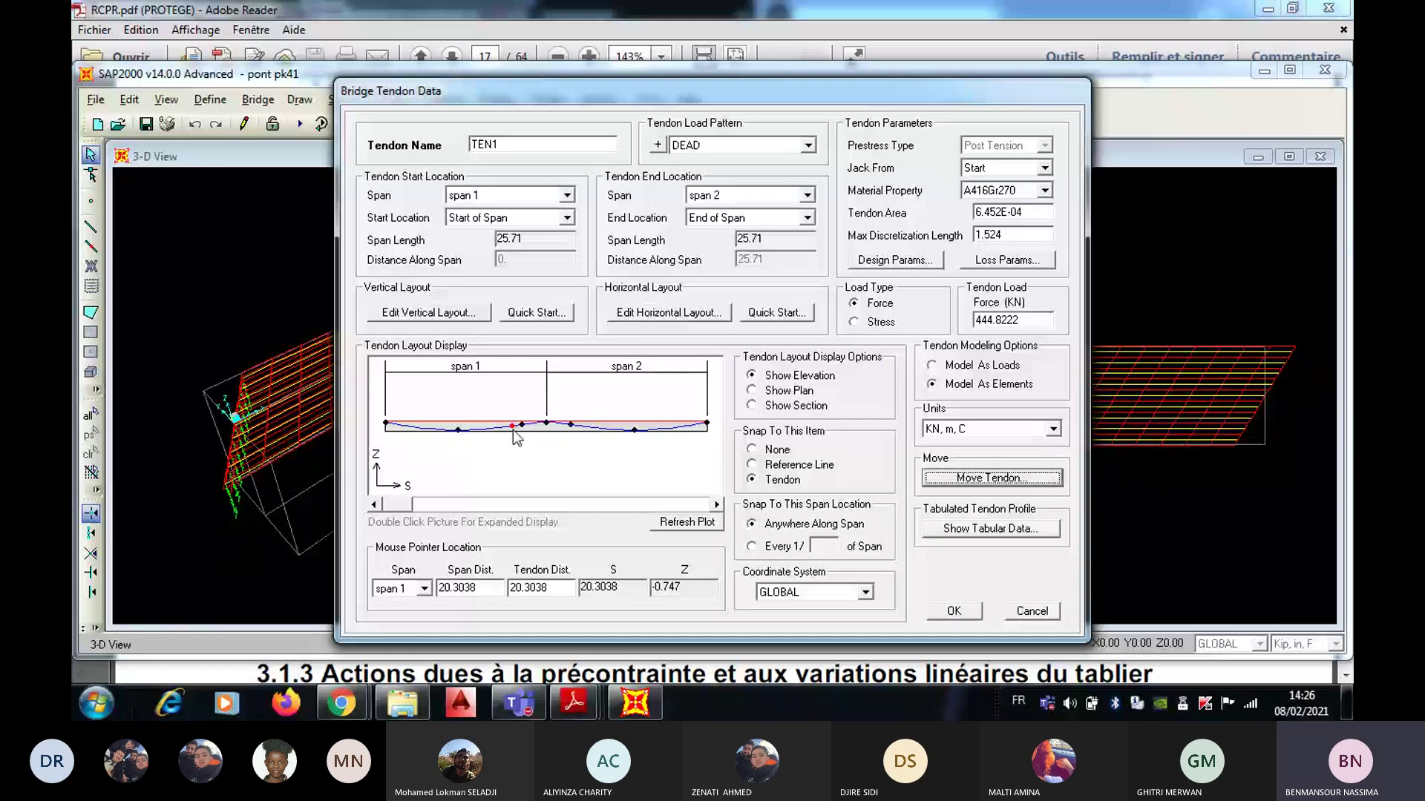
Step: Examine the tabulated coordinates of TEN1's profile along both spans
left_click(990, 528)
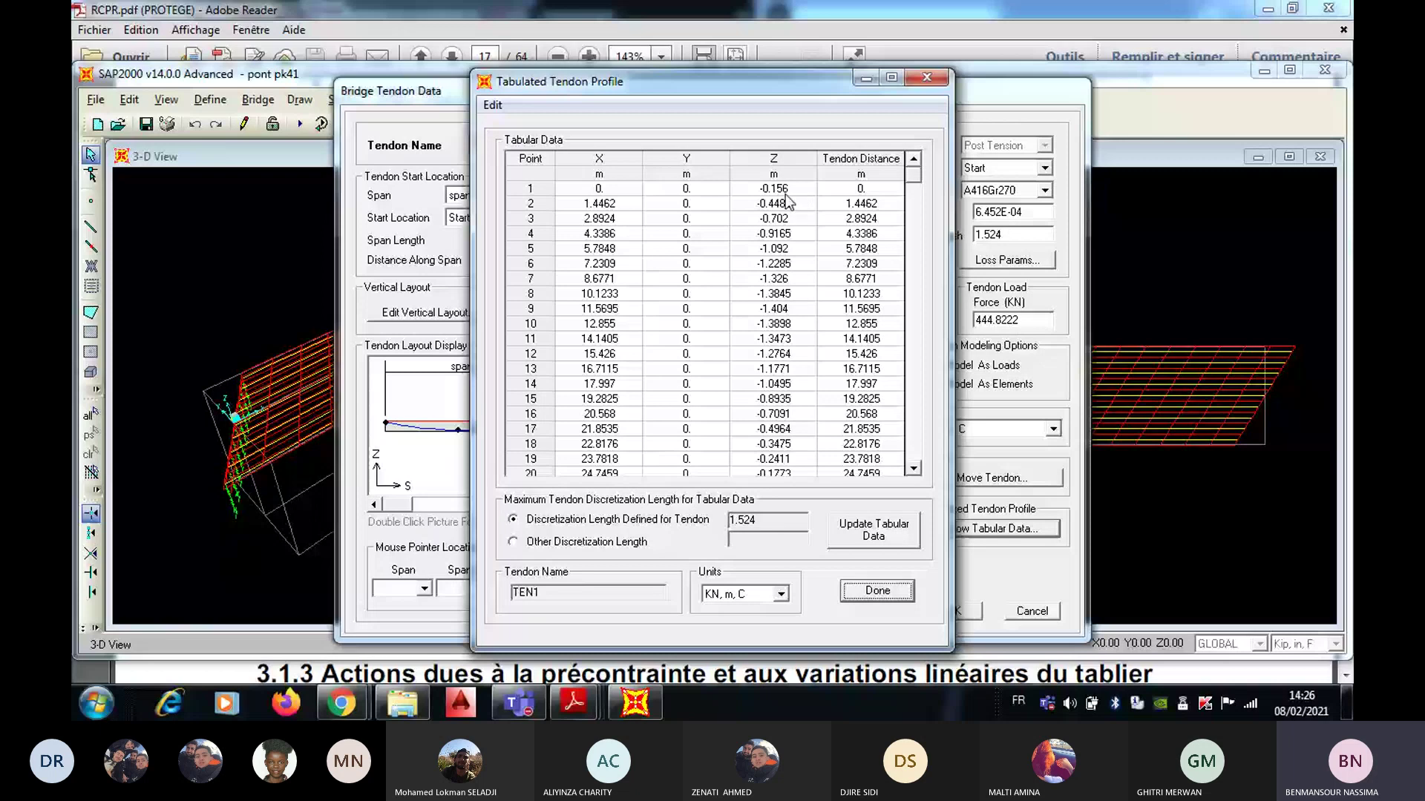
left_click(913, 469)
left_click(912, 469)
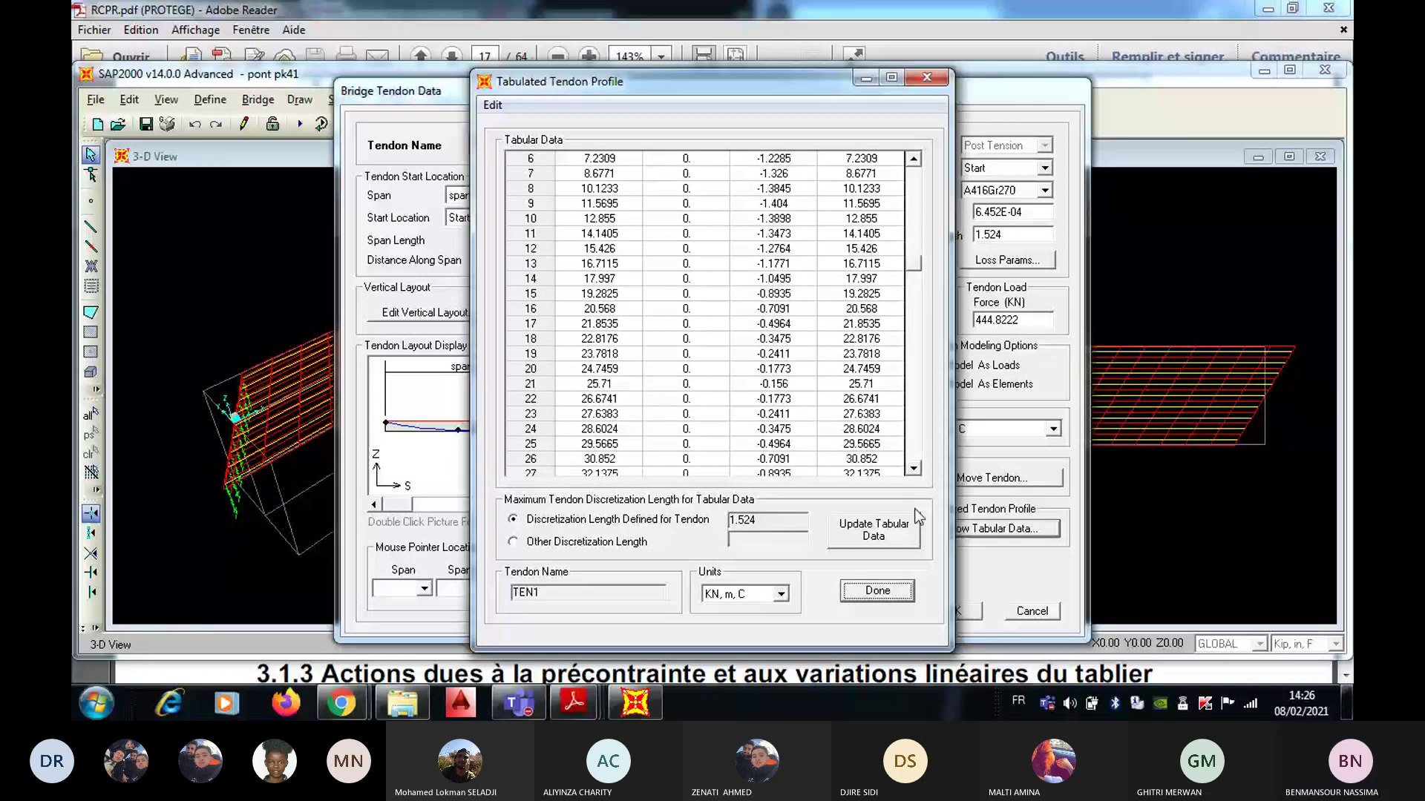
left_click(897, 593)
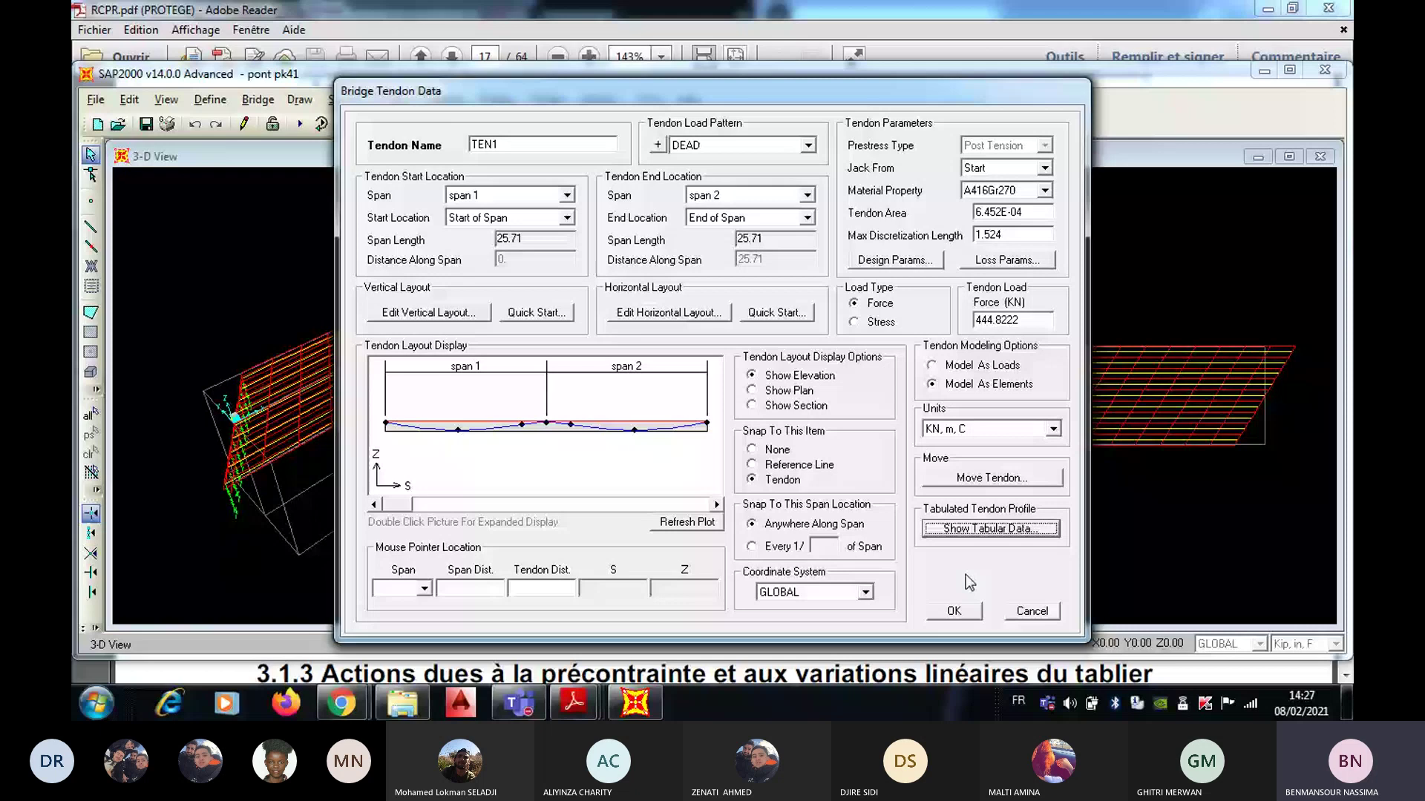
Step: Try the Straight Tendon 1 and Parabolic Tendon 2 quick-start templates for TEN1's vertical layout
left_click(524, 318)
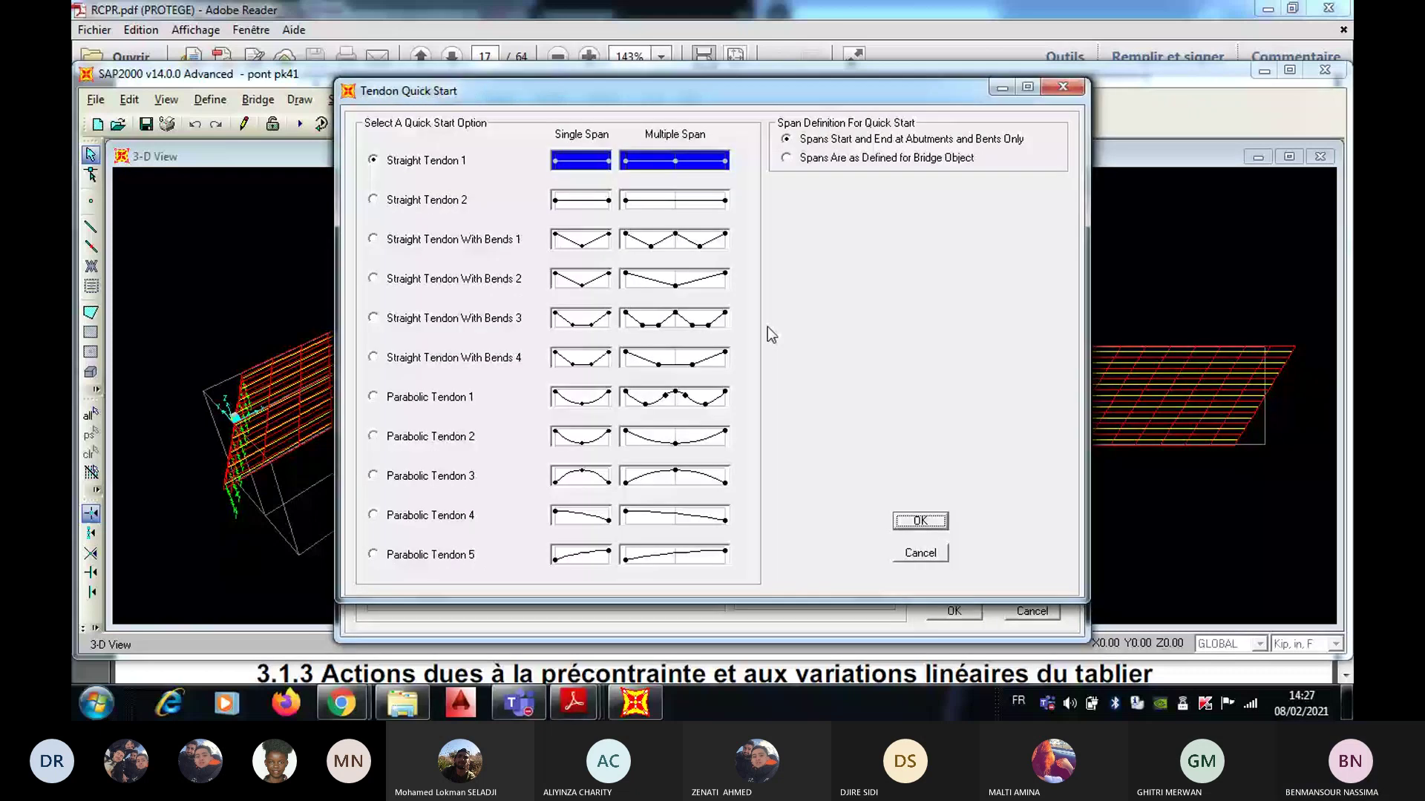
left_click(920, 522)
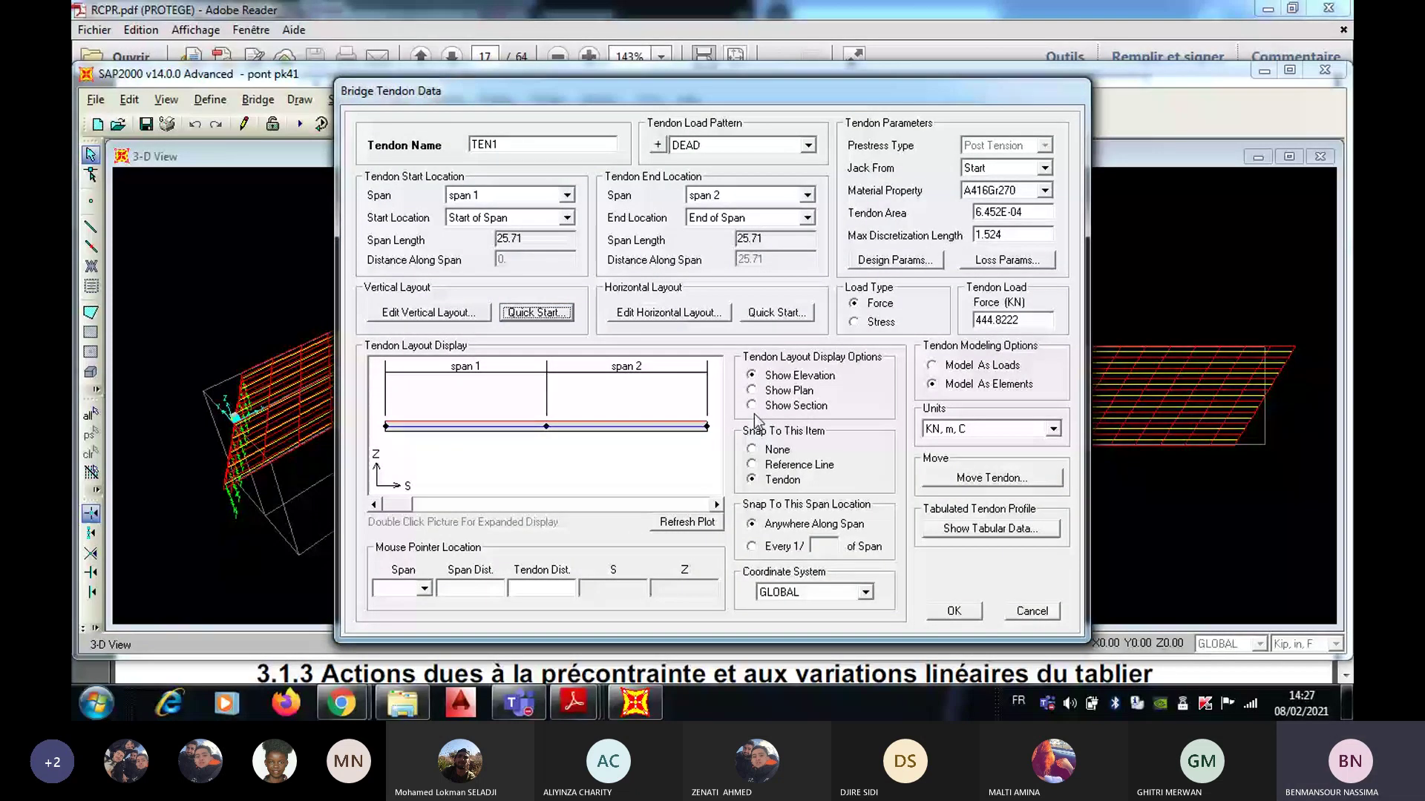
left_click(536, 312)
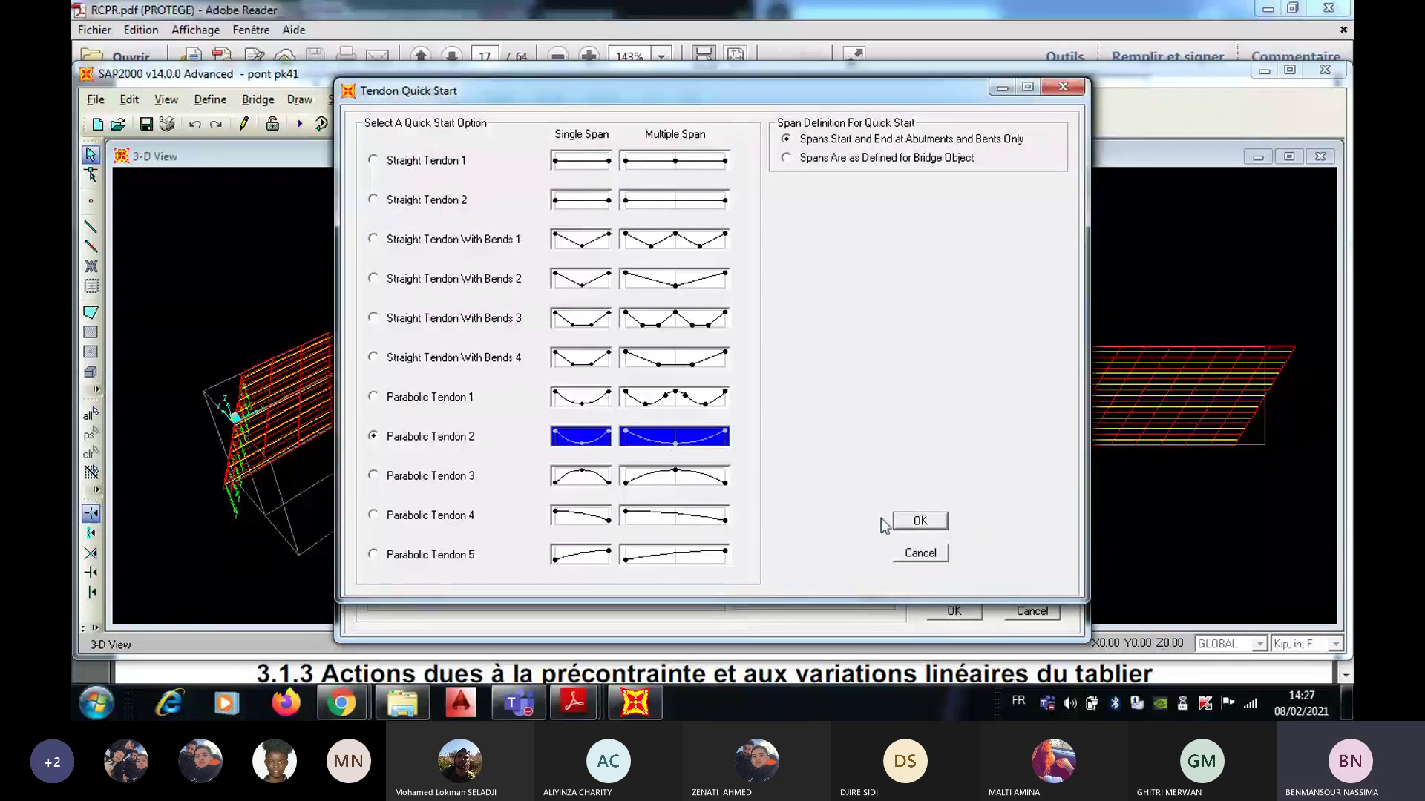
left_click(905, 523)
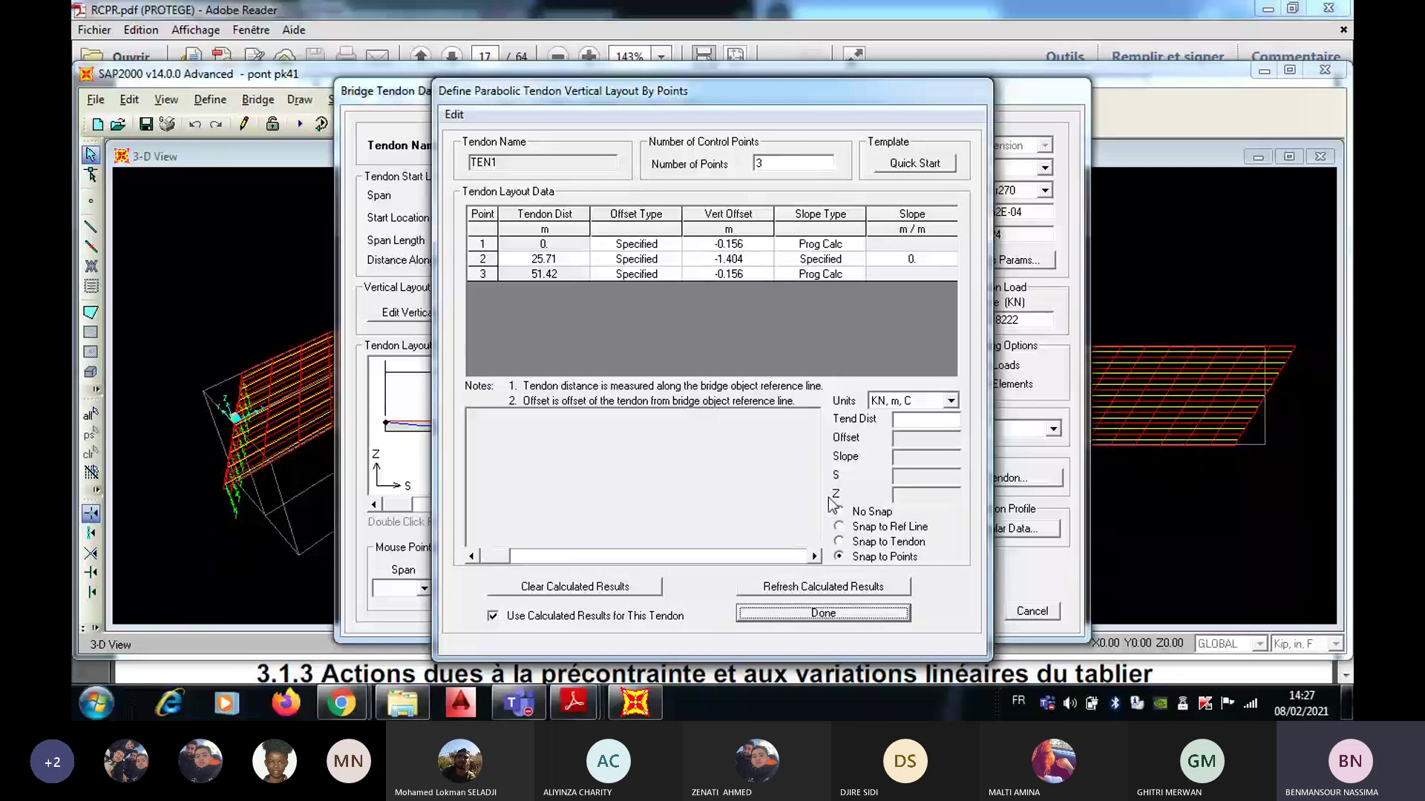
Step: Apply the Parabolic Tendon 1 template to TEN1's vertical layout and accept its control points
left_click(903, 282)
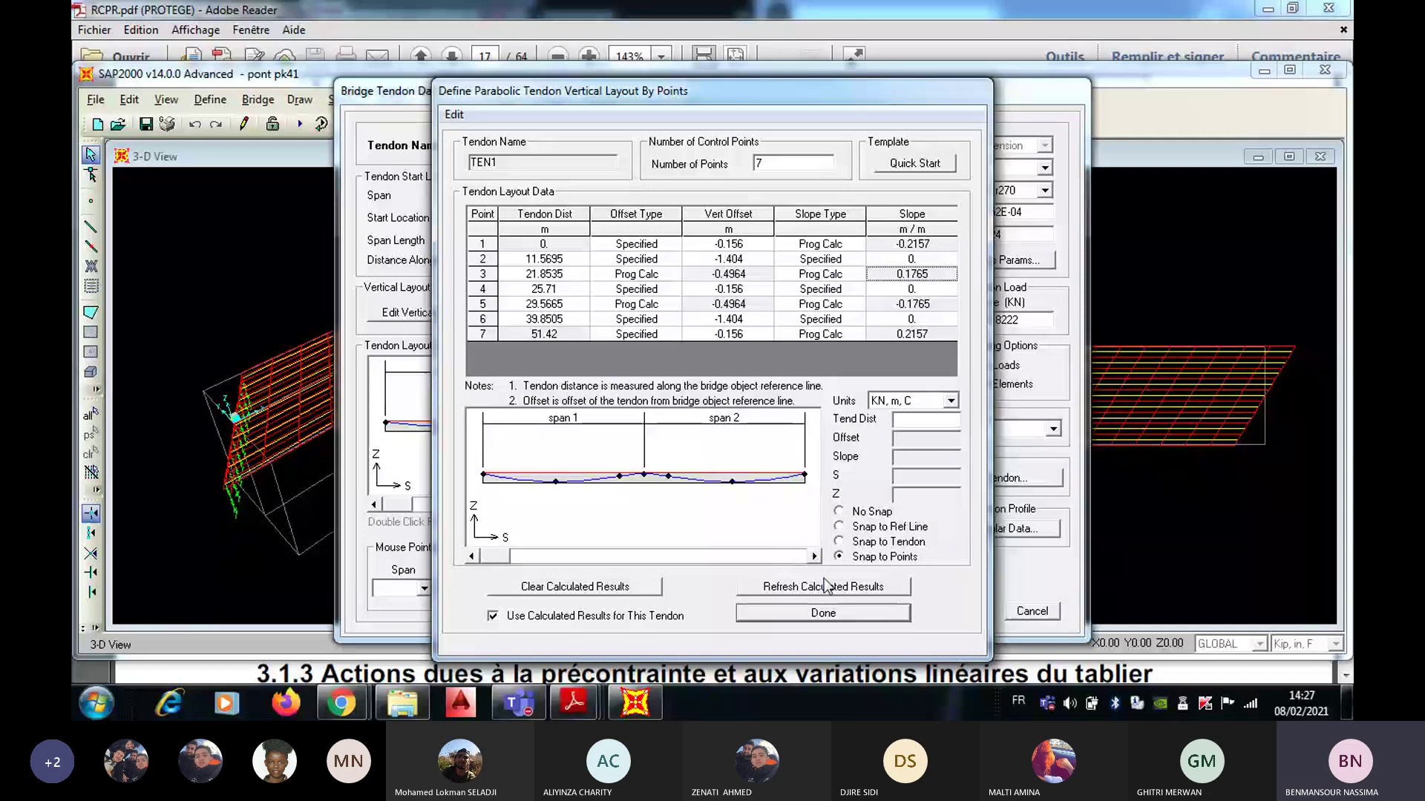
left_click(690, 469)
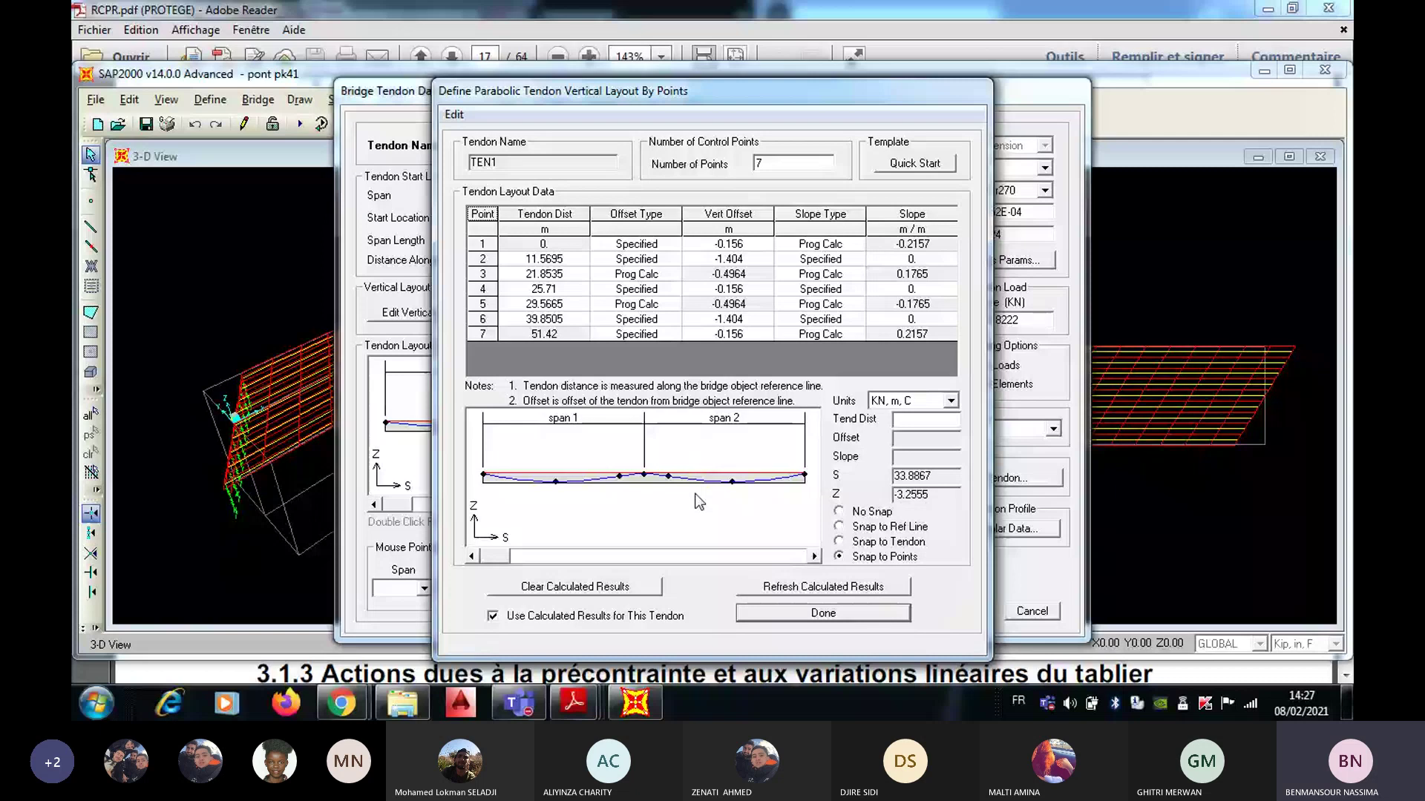
left_click(482, 304)
left_click(823, 613)
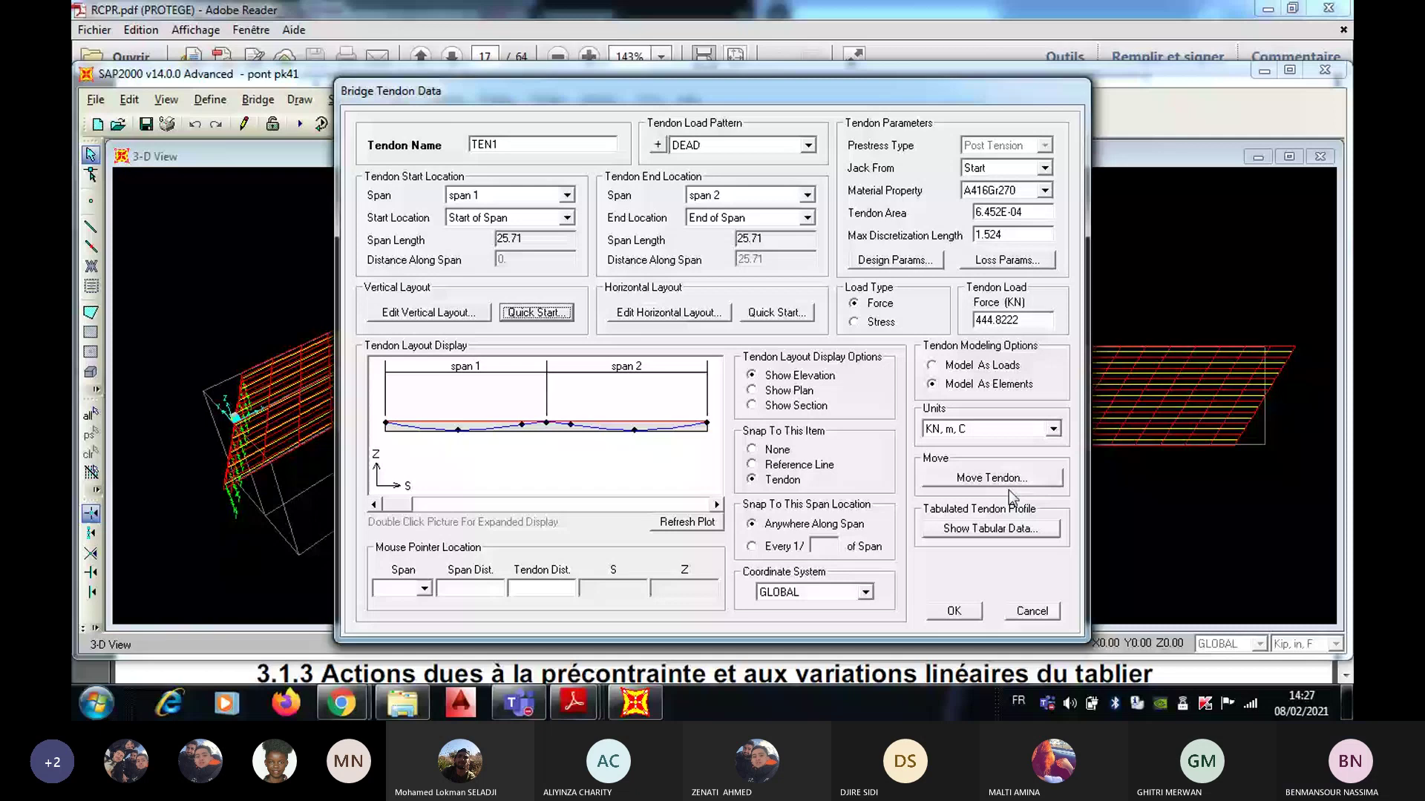
Step: Check the tabulated tendon profile of the reapplied parabolic layout
left_click(990, 528)
left_click(860, 414)
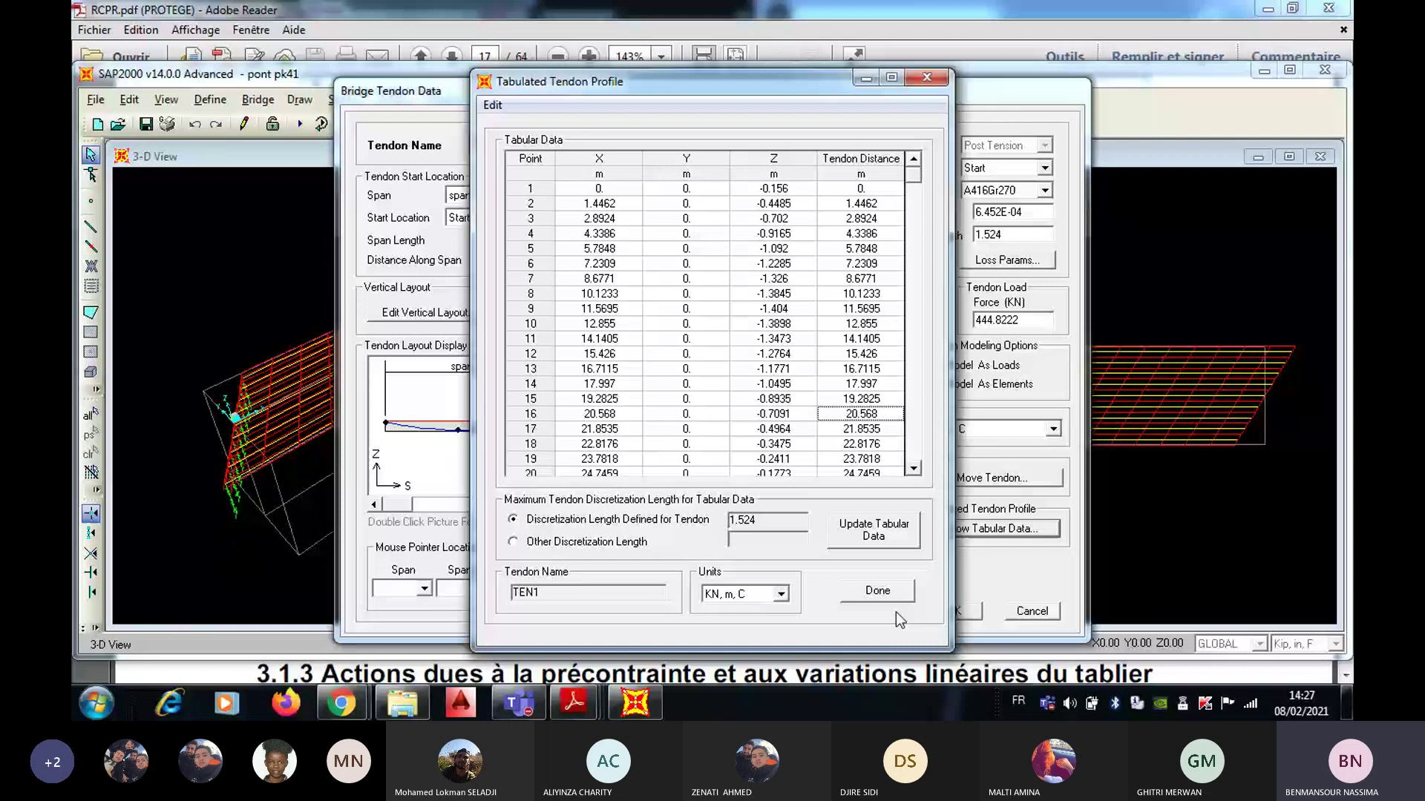
left_click(889, 594)
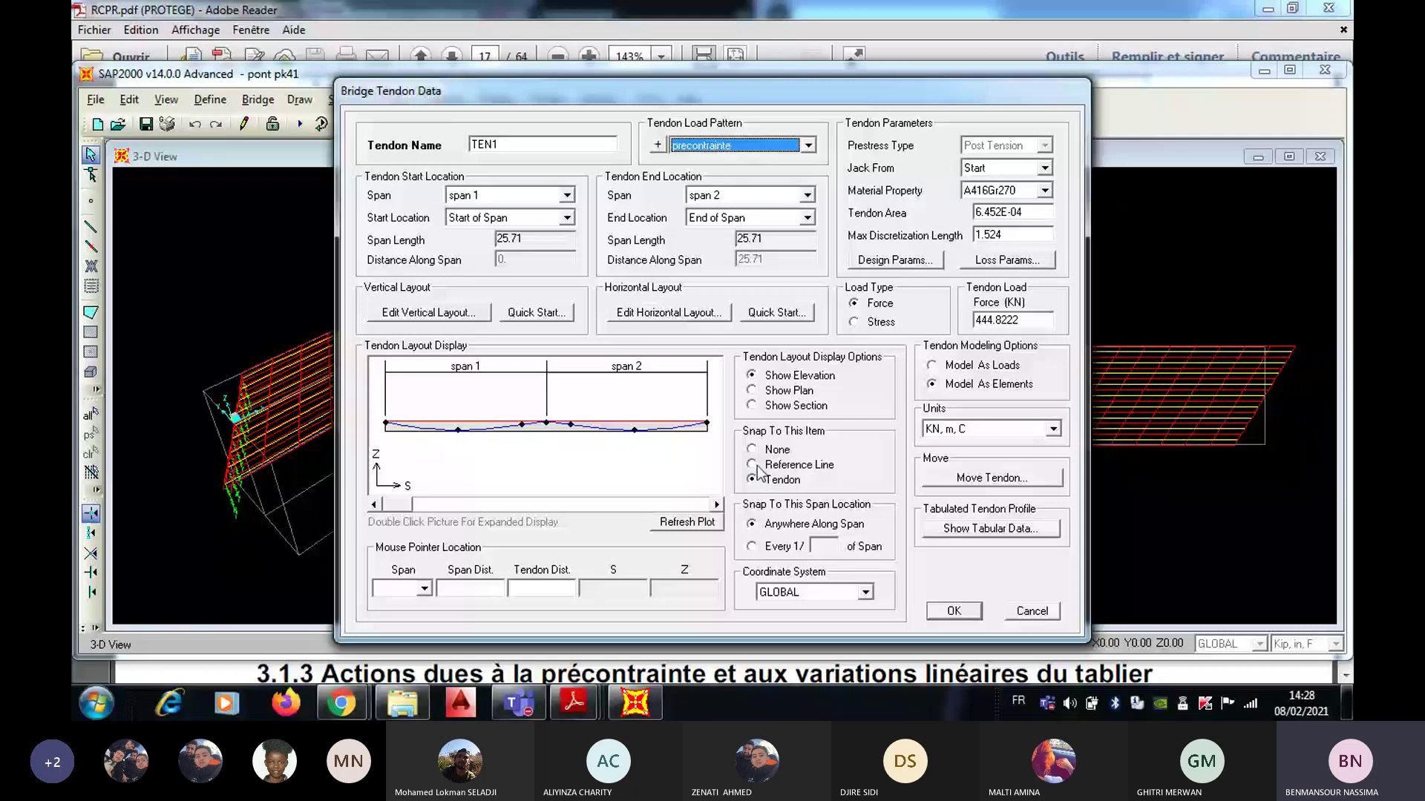
Step: Set TEN1's load pattern to precontrainte, copy the tendon to all girders and accept the bridge object
left_click(975, 612)
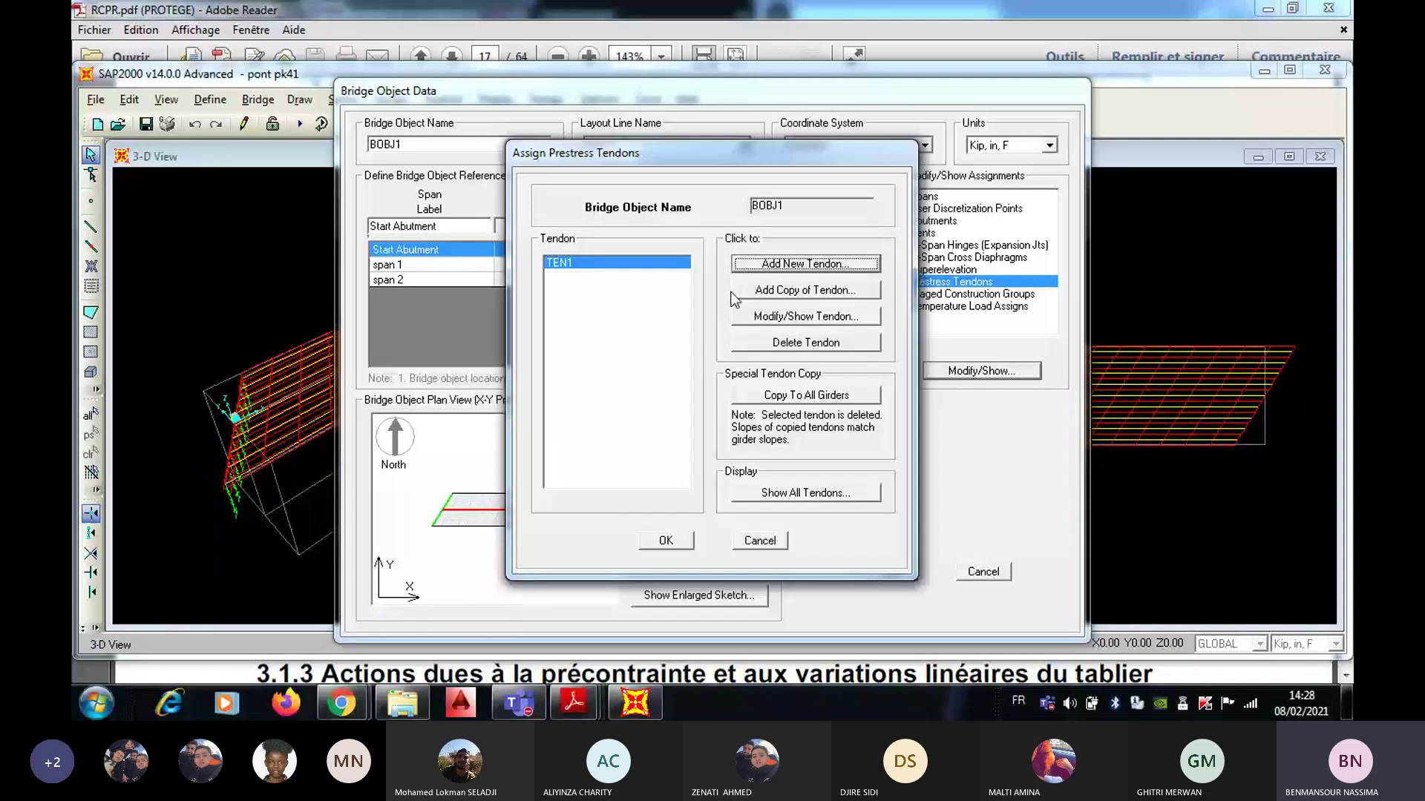
left_click(788, 401)
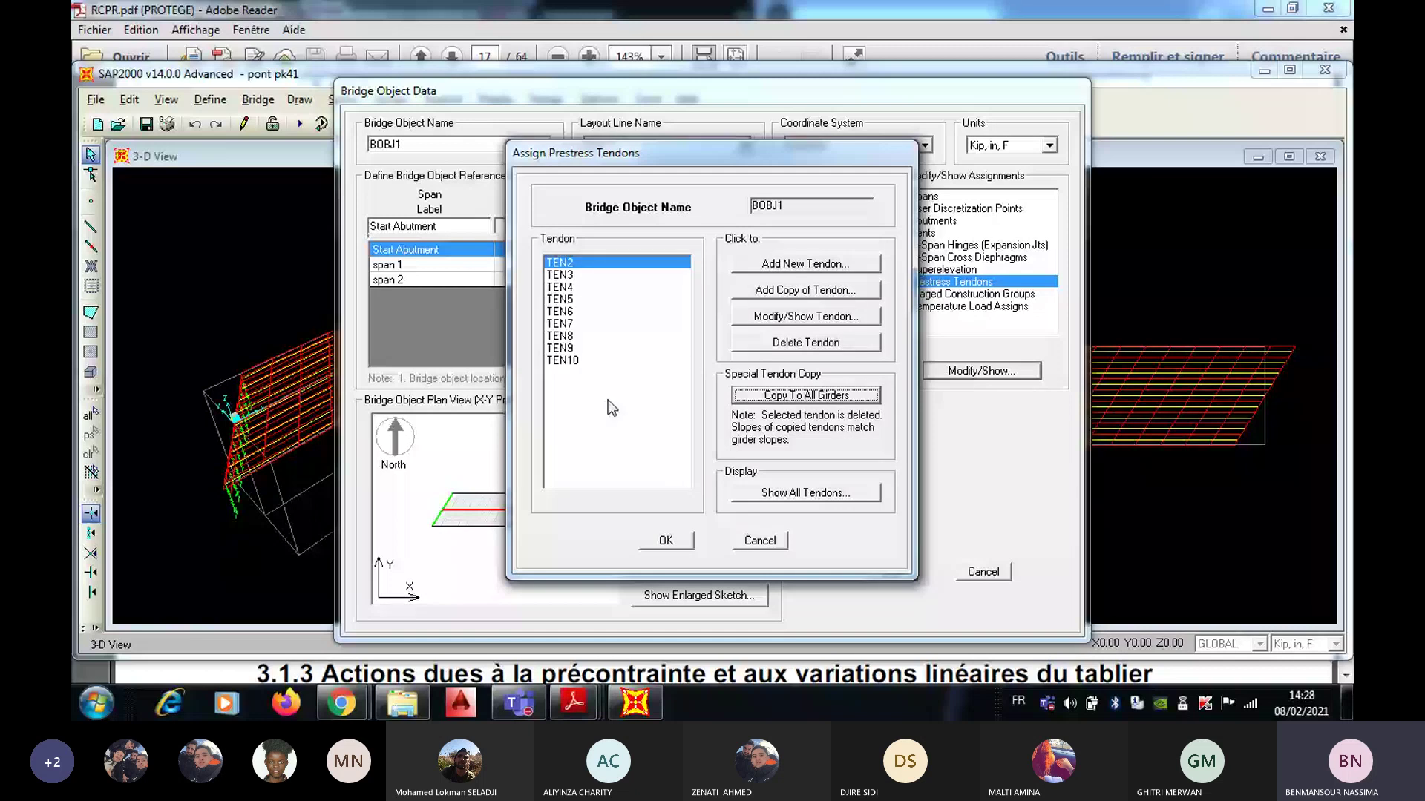
left_click(653, 545)
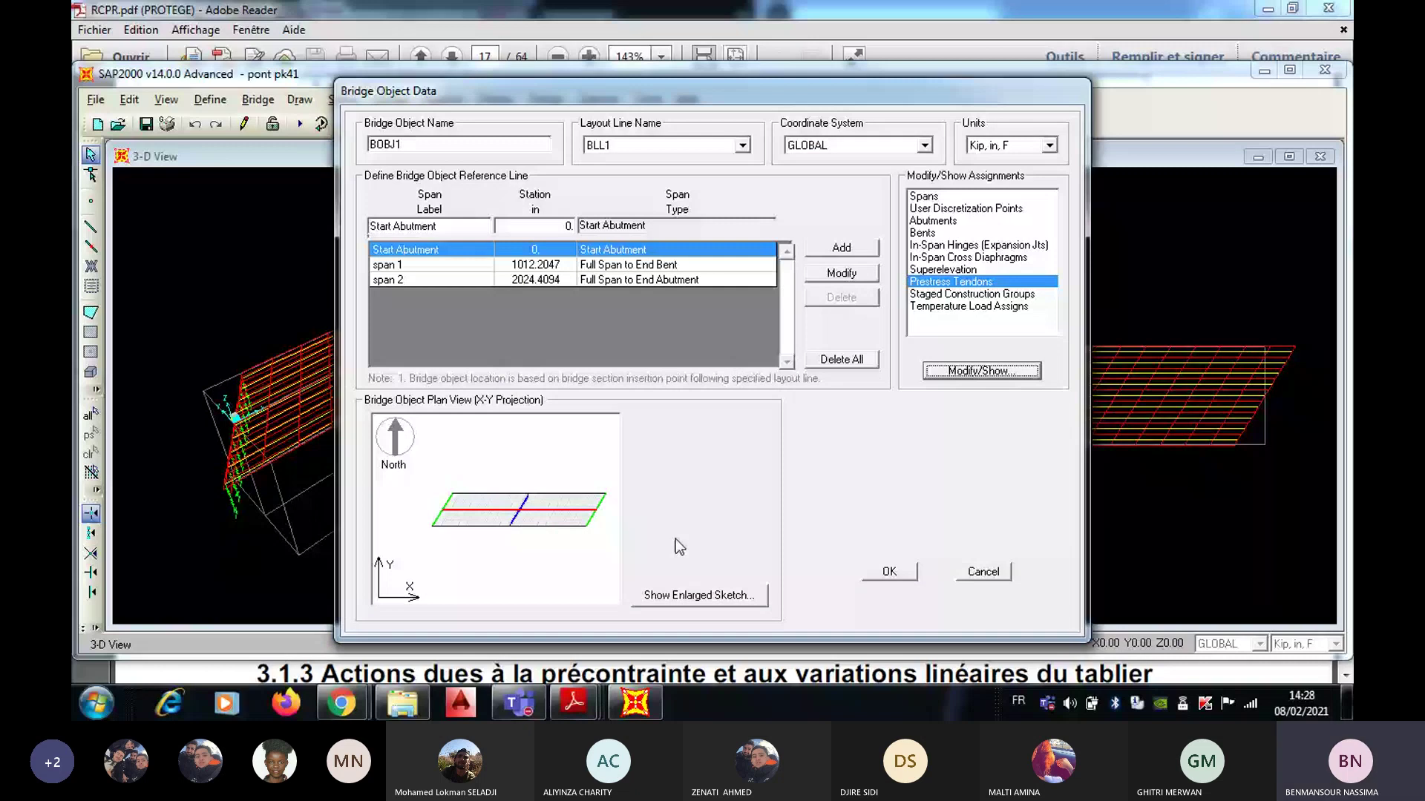
left_click(884, 572)
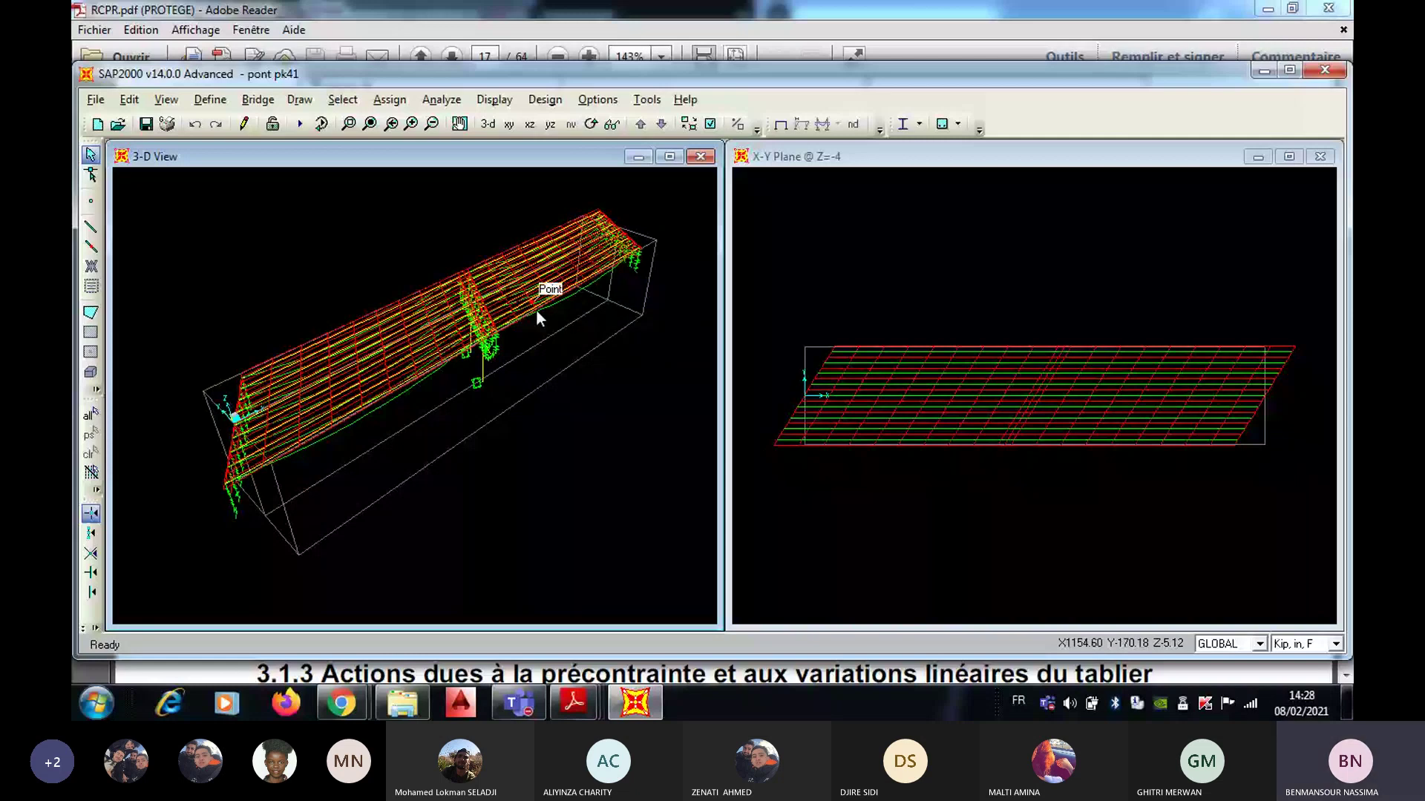
Step: Look through the load cases set to run, checking the precontrainte and precontraint cases
key("F5")
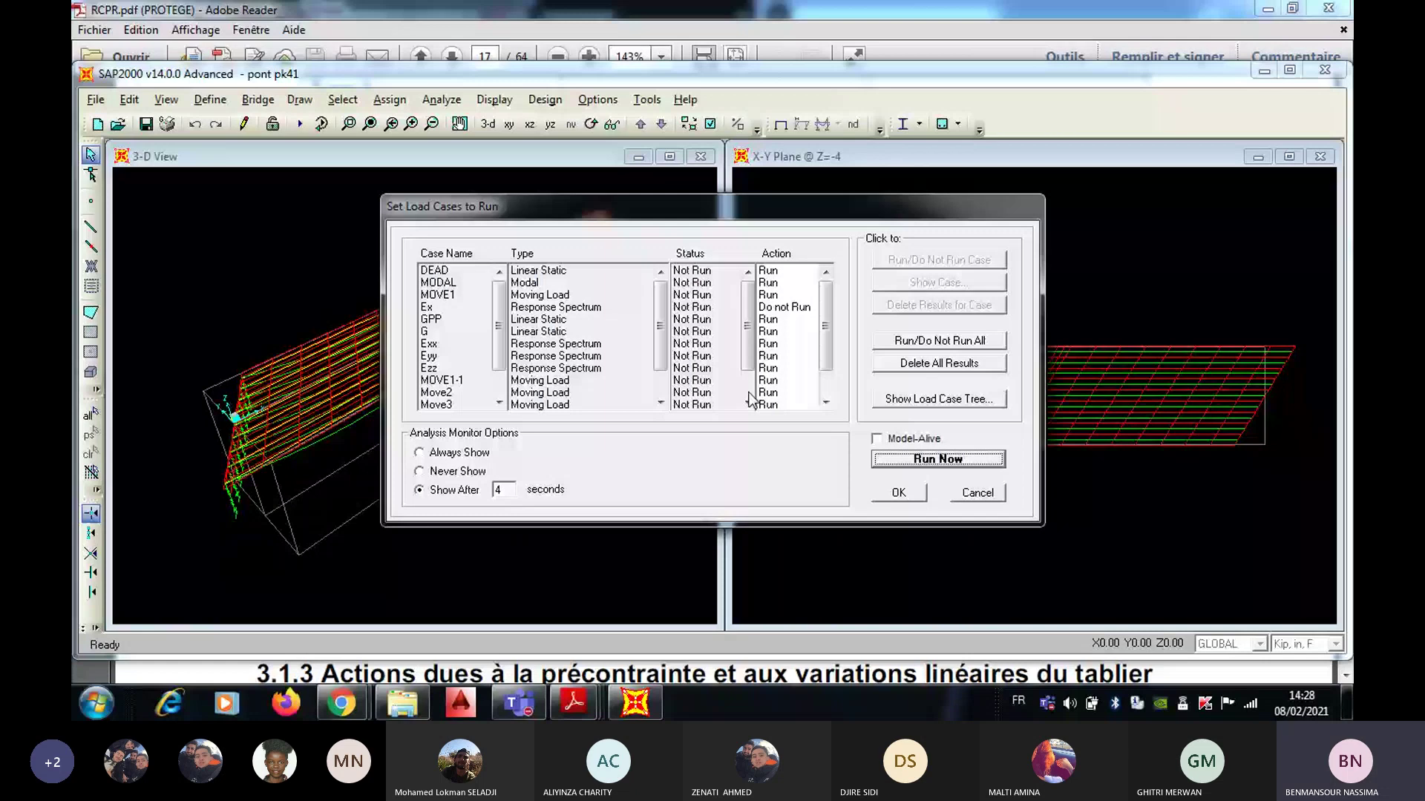
left_click_drag(498, 355, 497, 376)
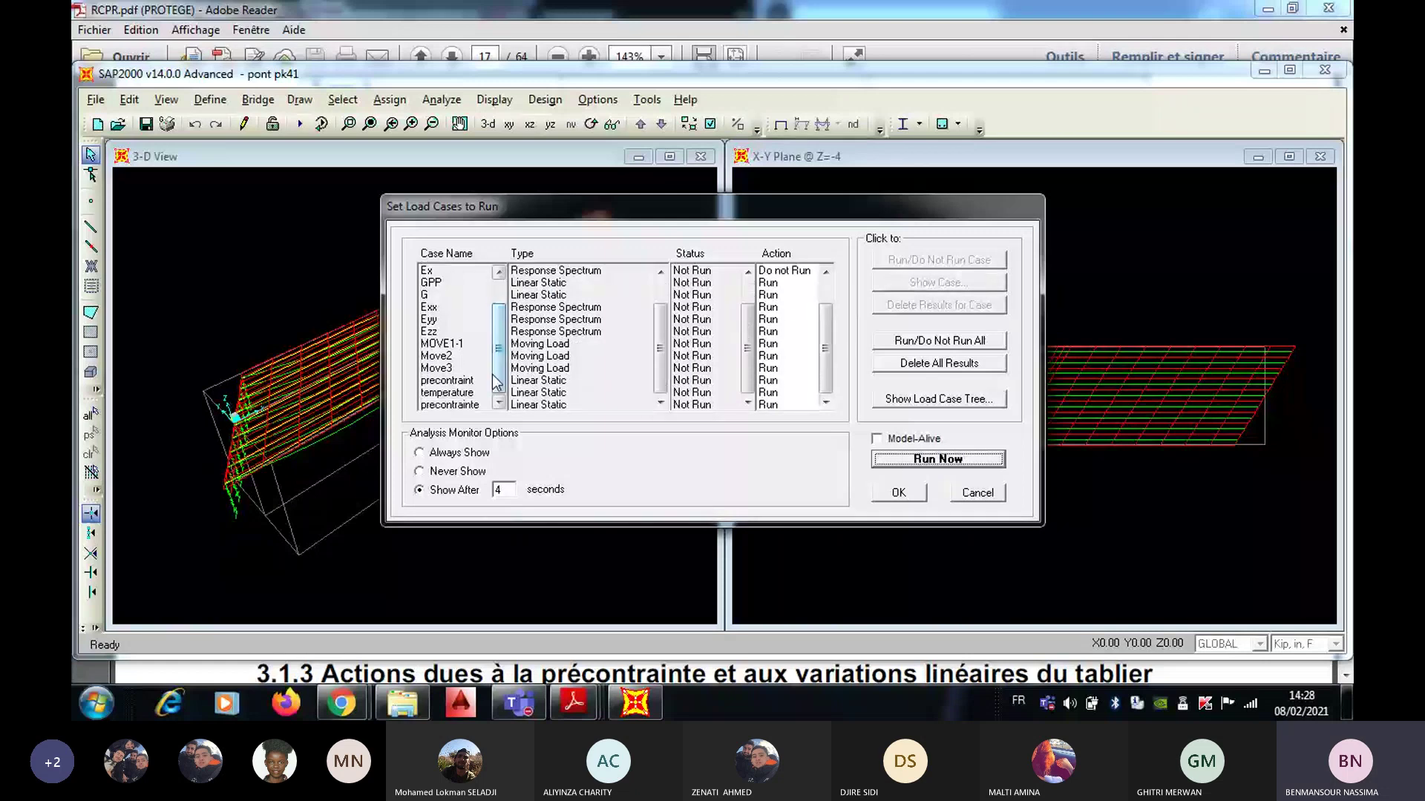
left_click(463, 406)
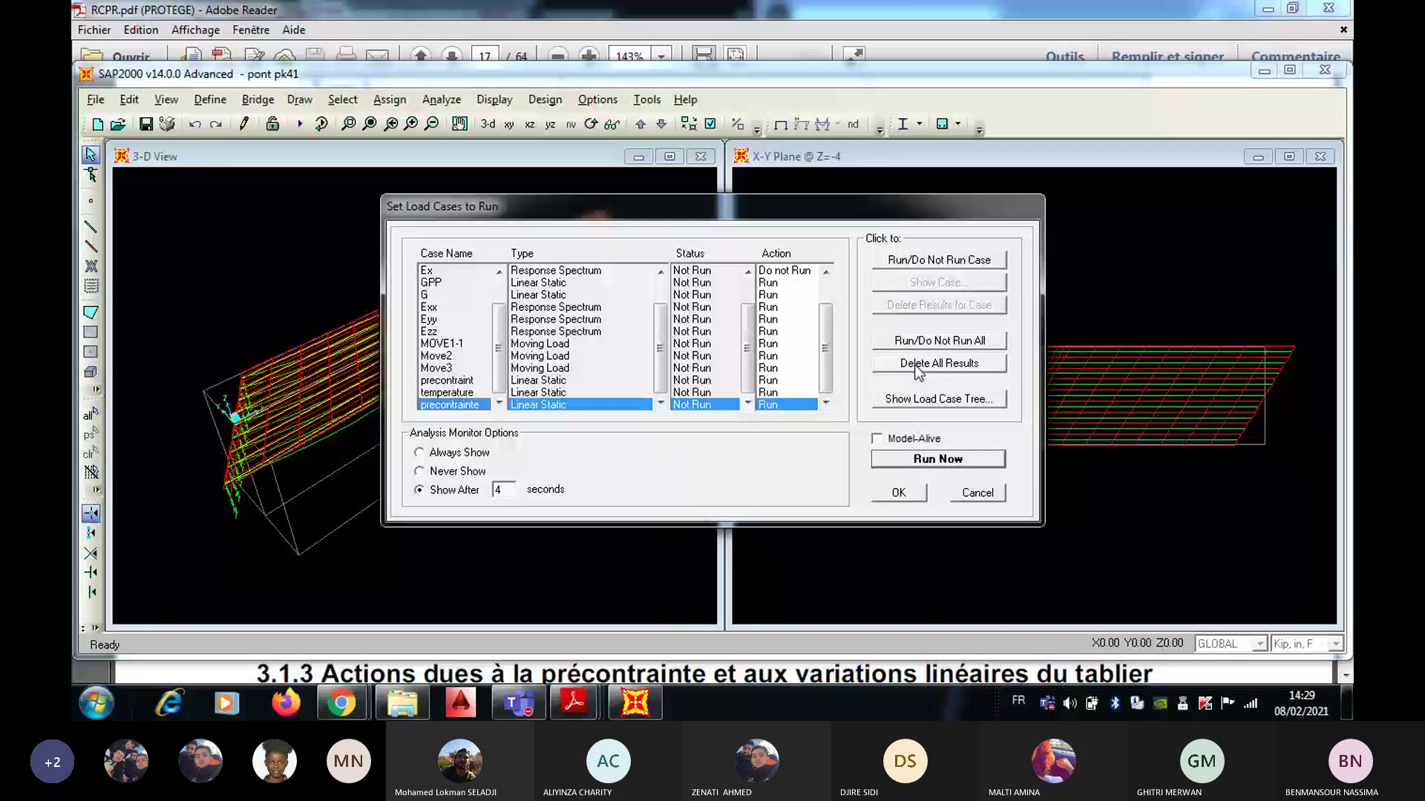
left_click(441, 383)
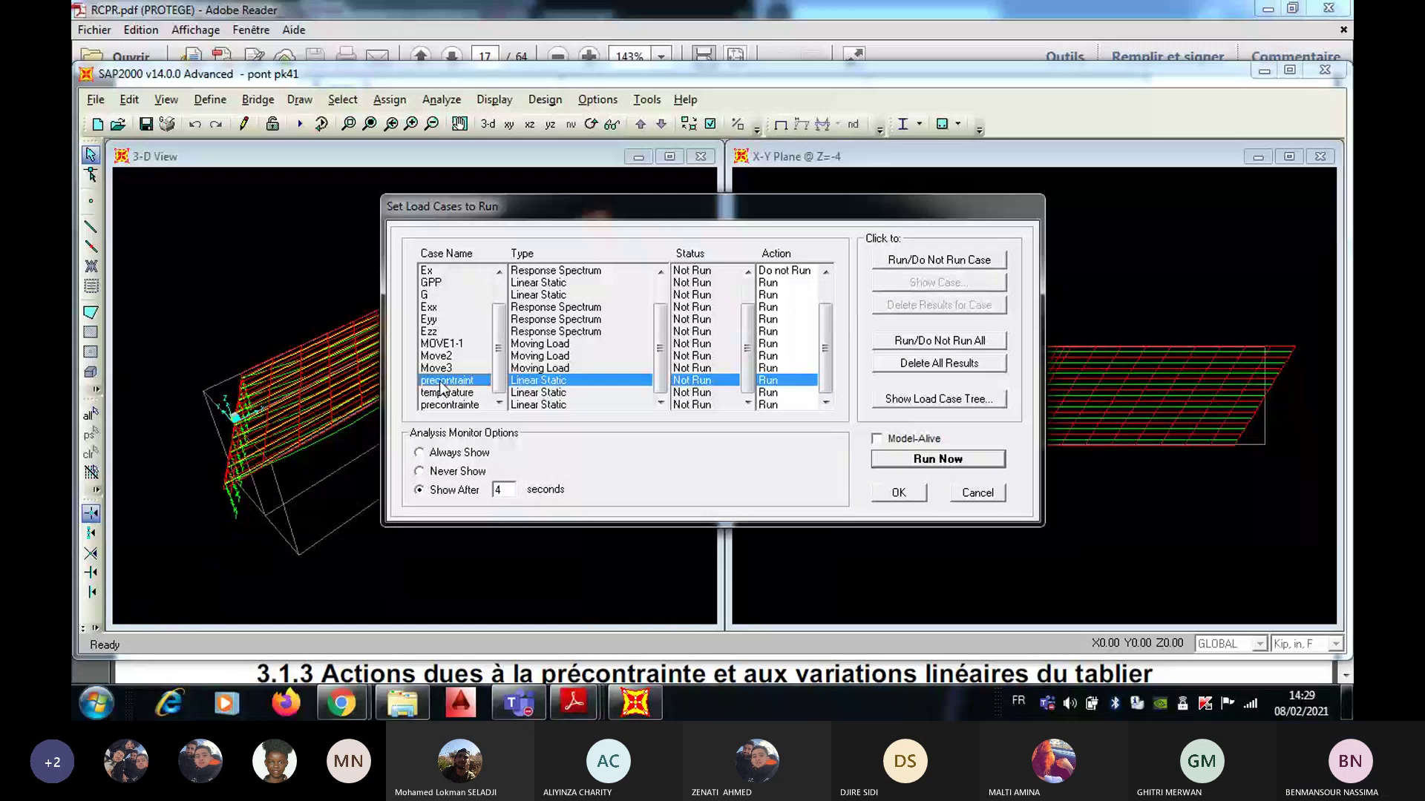
key("Return")
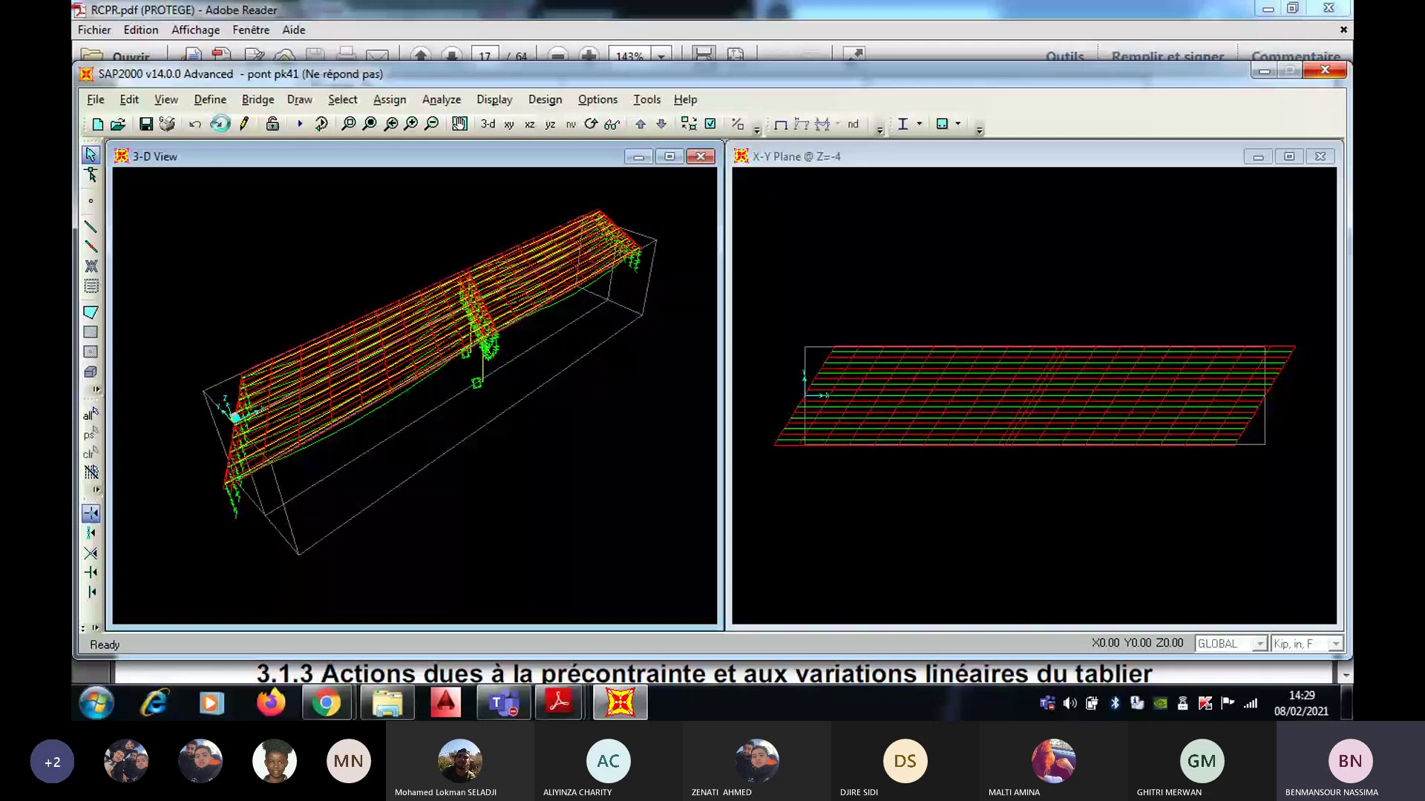
Step: Check the loads applied in the precontrainte load case and try deleting the duplicate precontraint case
left_click(278, 397)
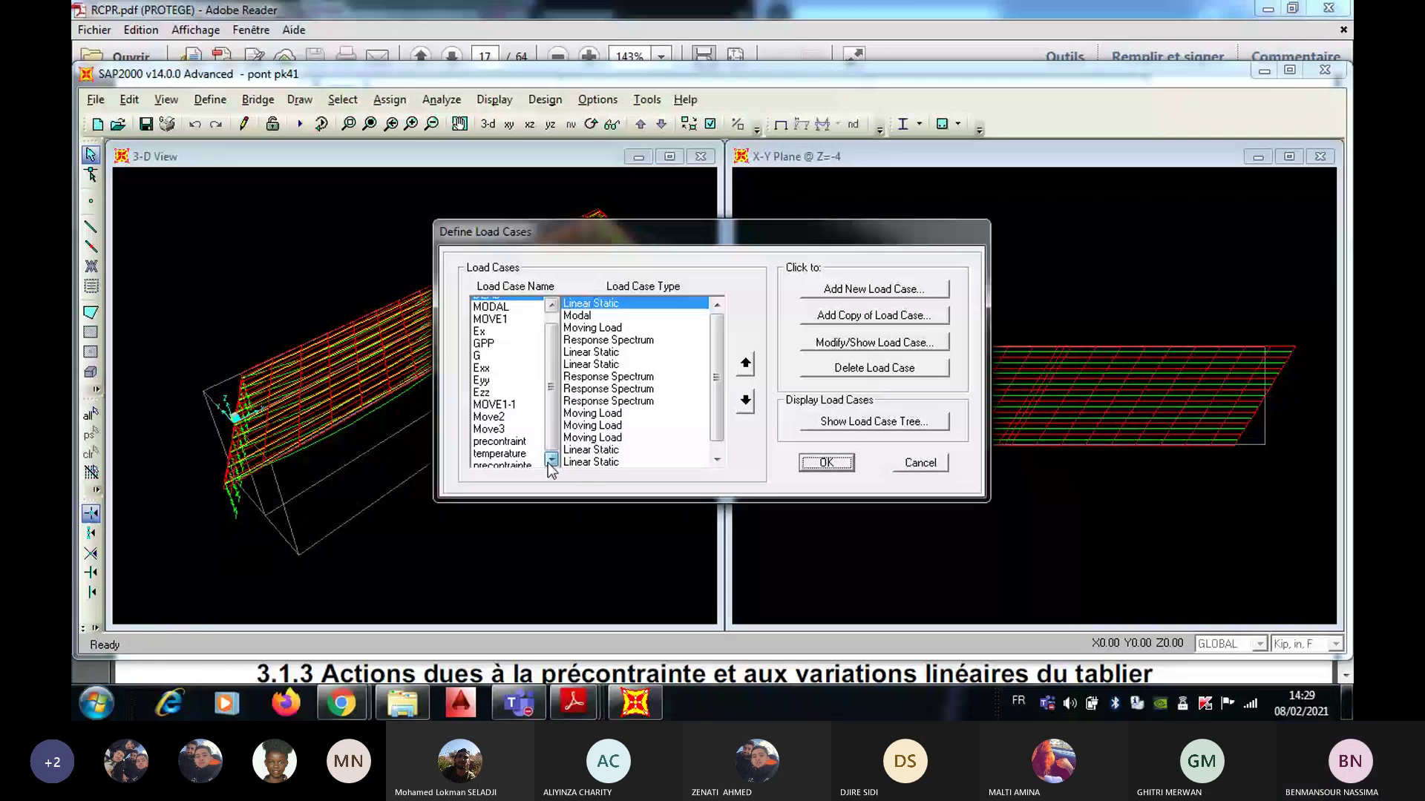
left_click(551, 460)
double_click(502, 462)
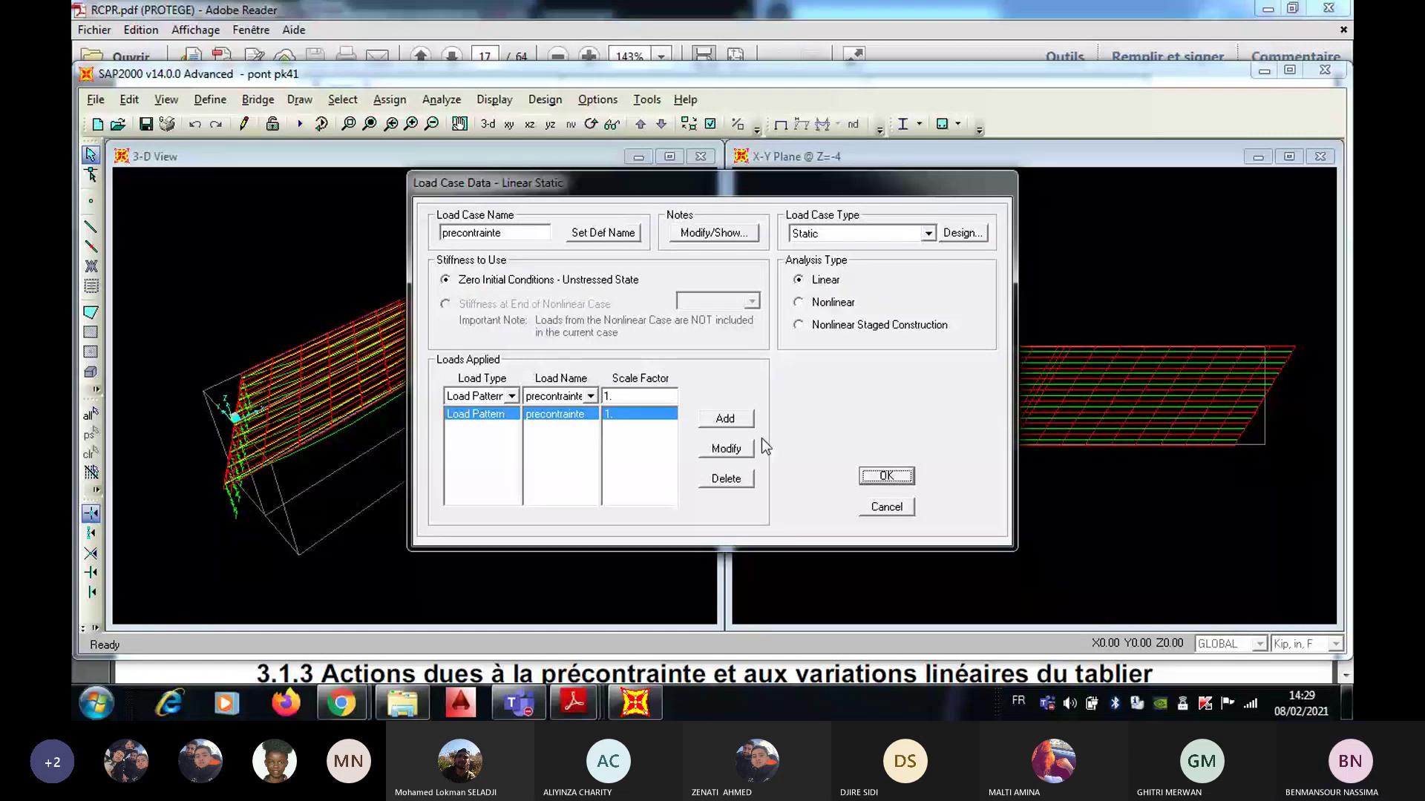
left_click(885, 477)
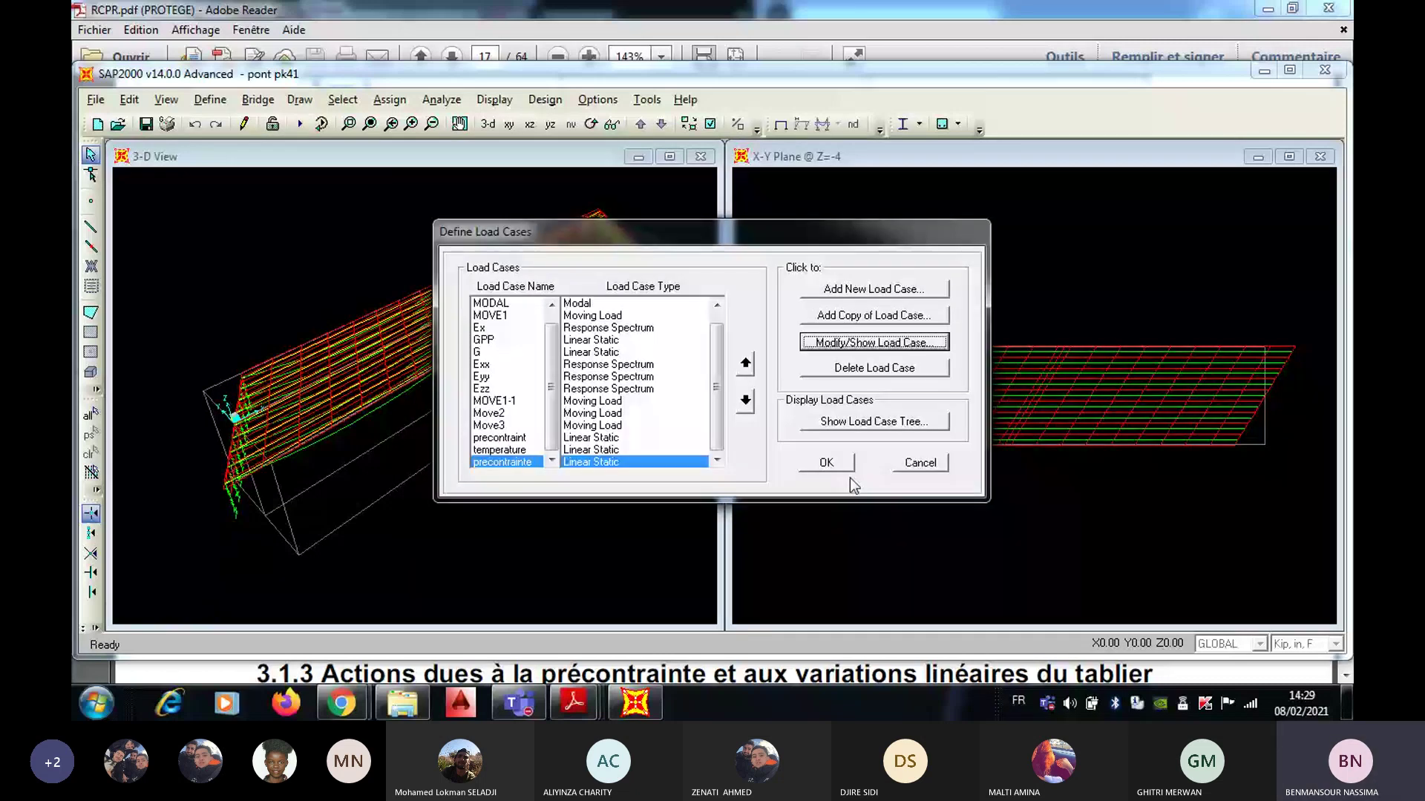
left_click(874, 370)
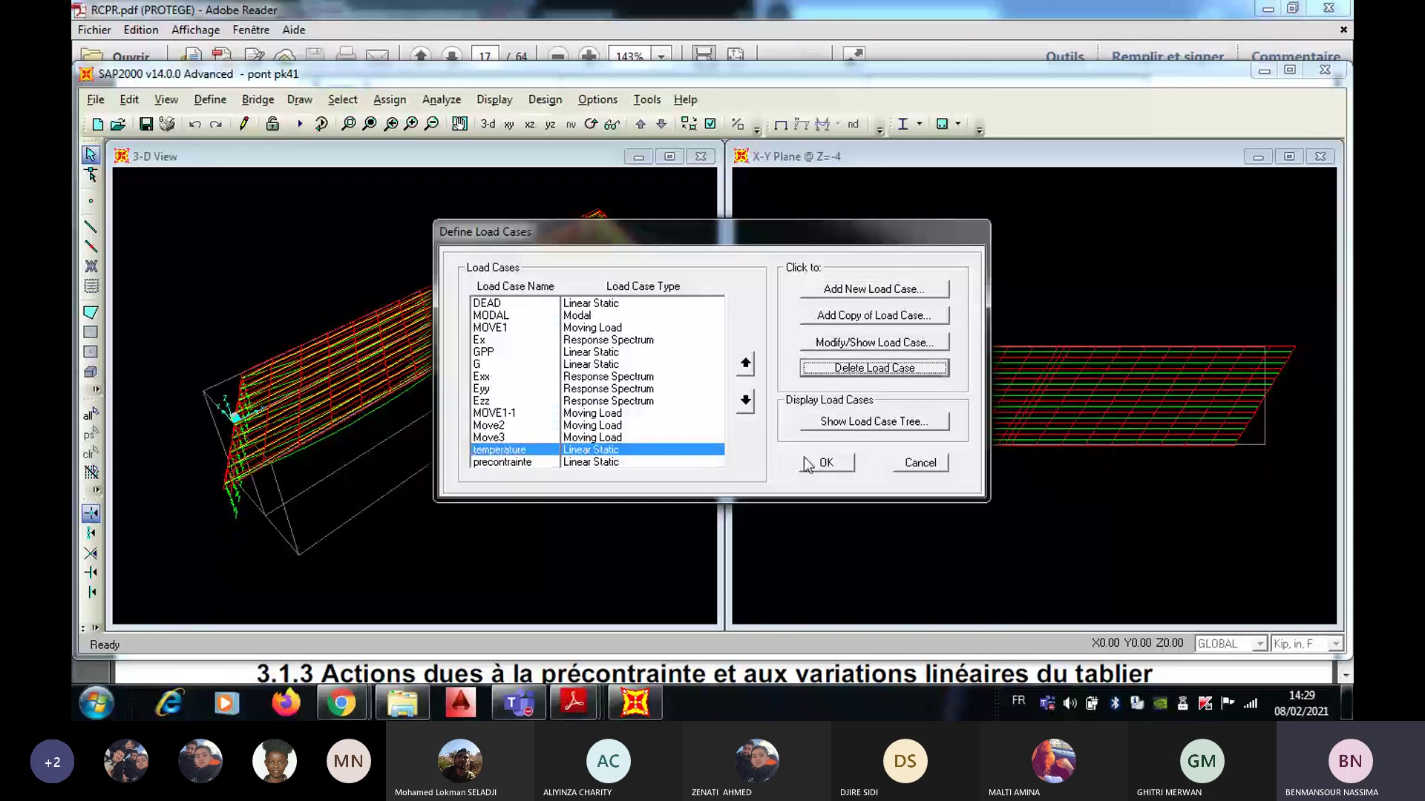
Step: Review the temperature load case's data and leave the load case definitions without saving
left_click(857, 342)
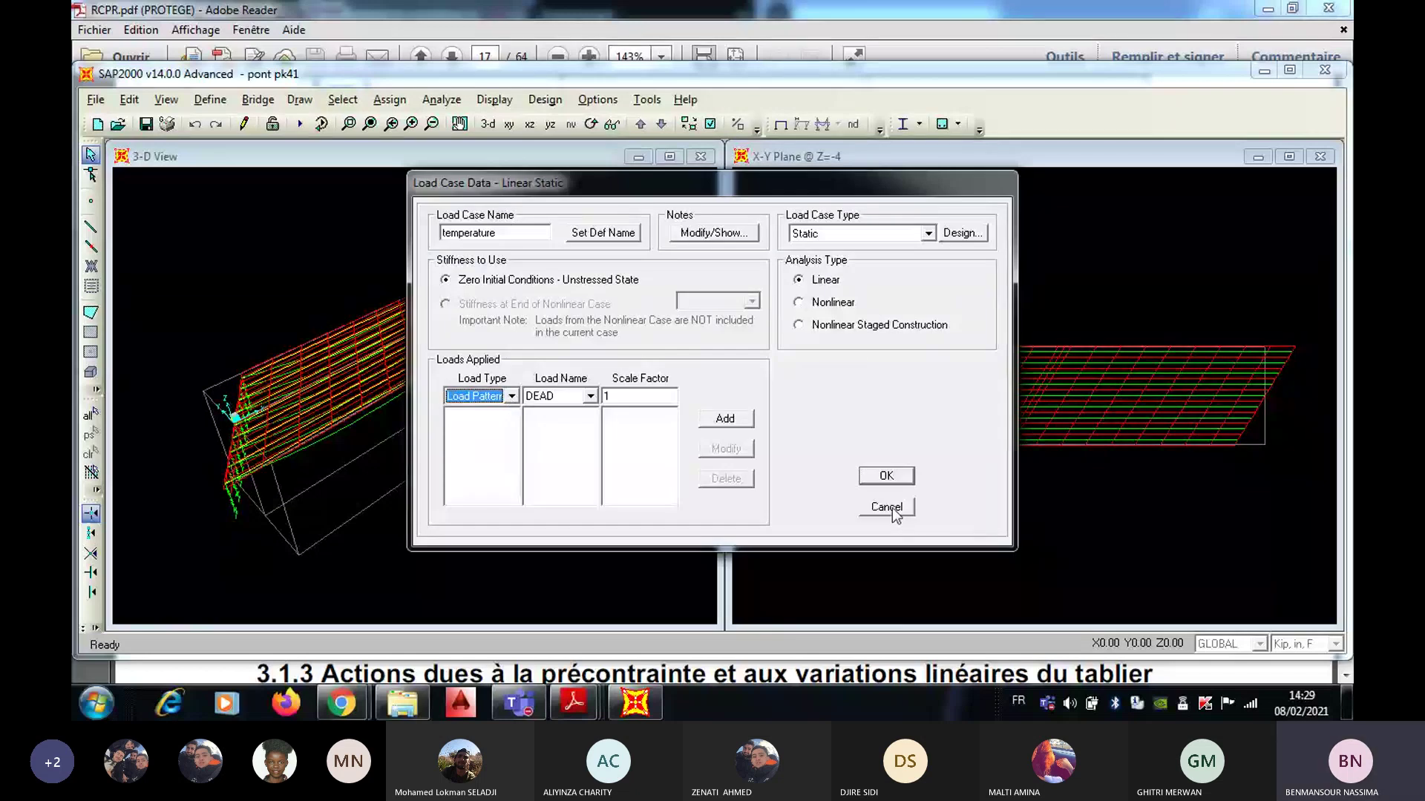
left_click(891, 507)
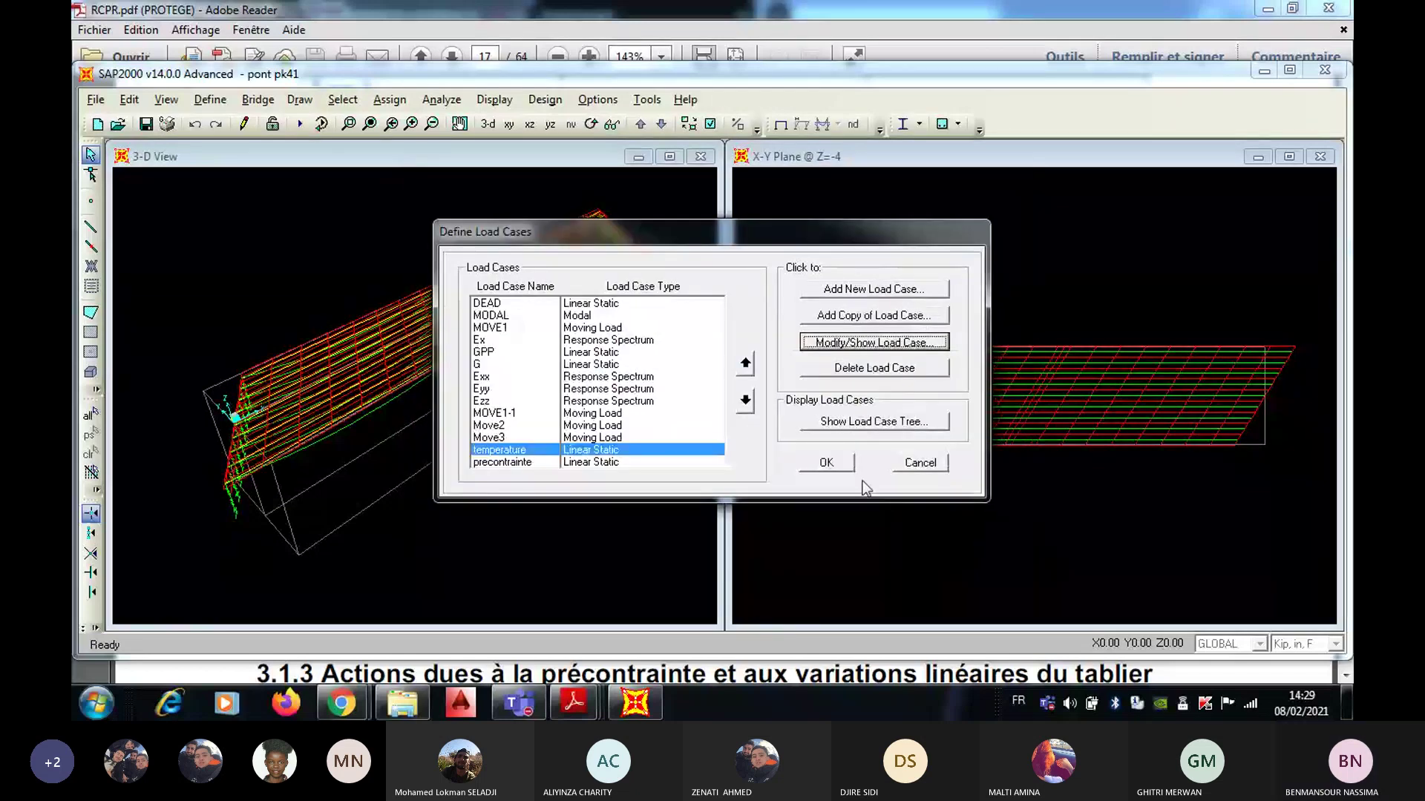
left_click(919, 468)
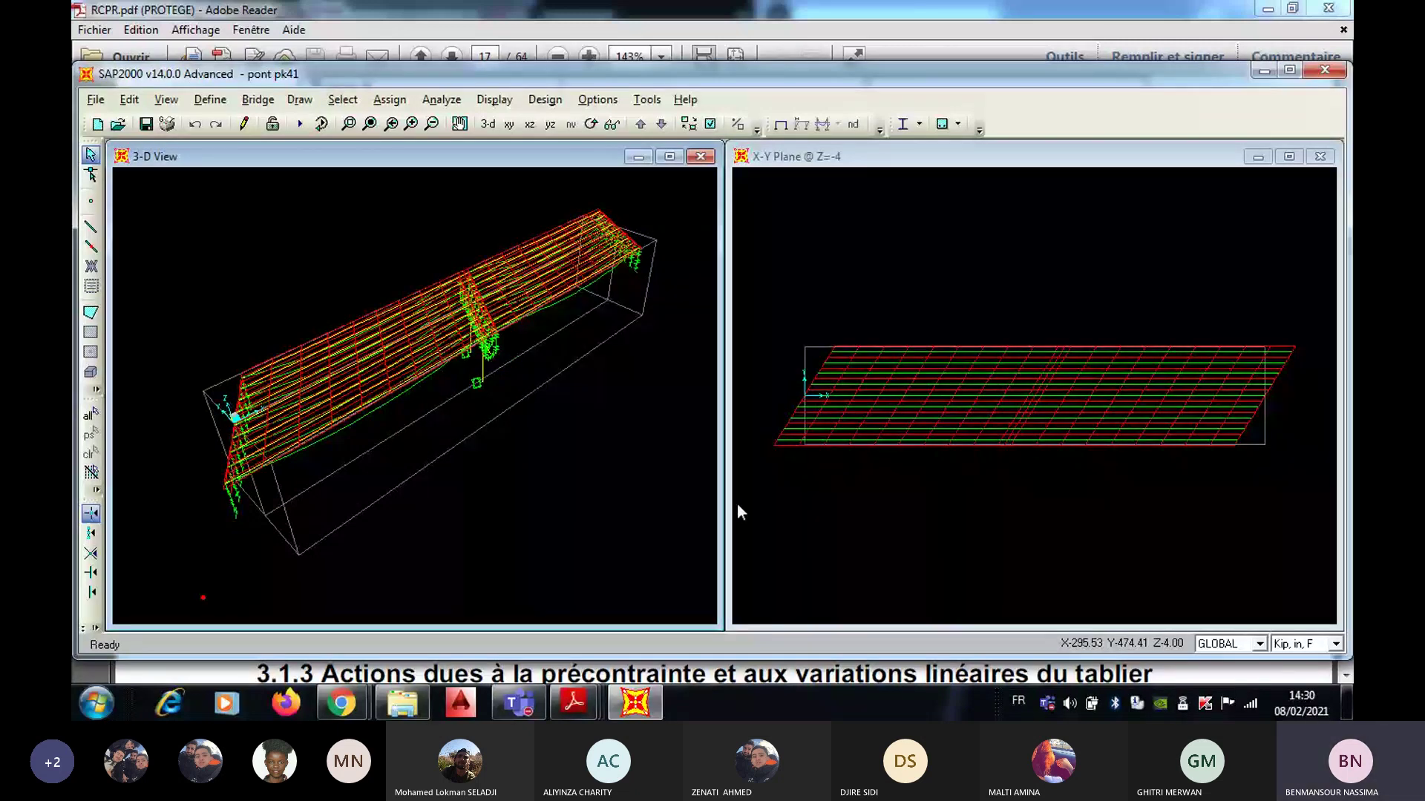
Step: Review the Temperature gradient definition in the Bridge Modeler Wizard and accept it without changes
left_click(258, 100)
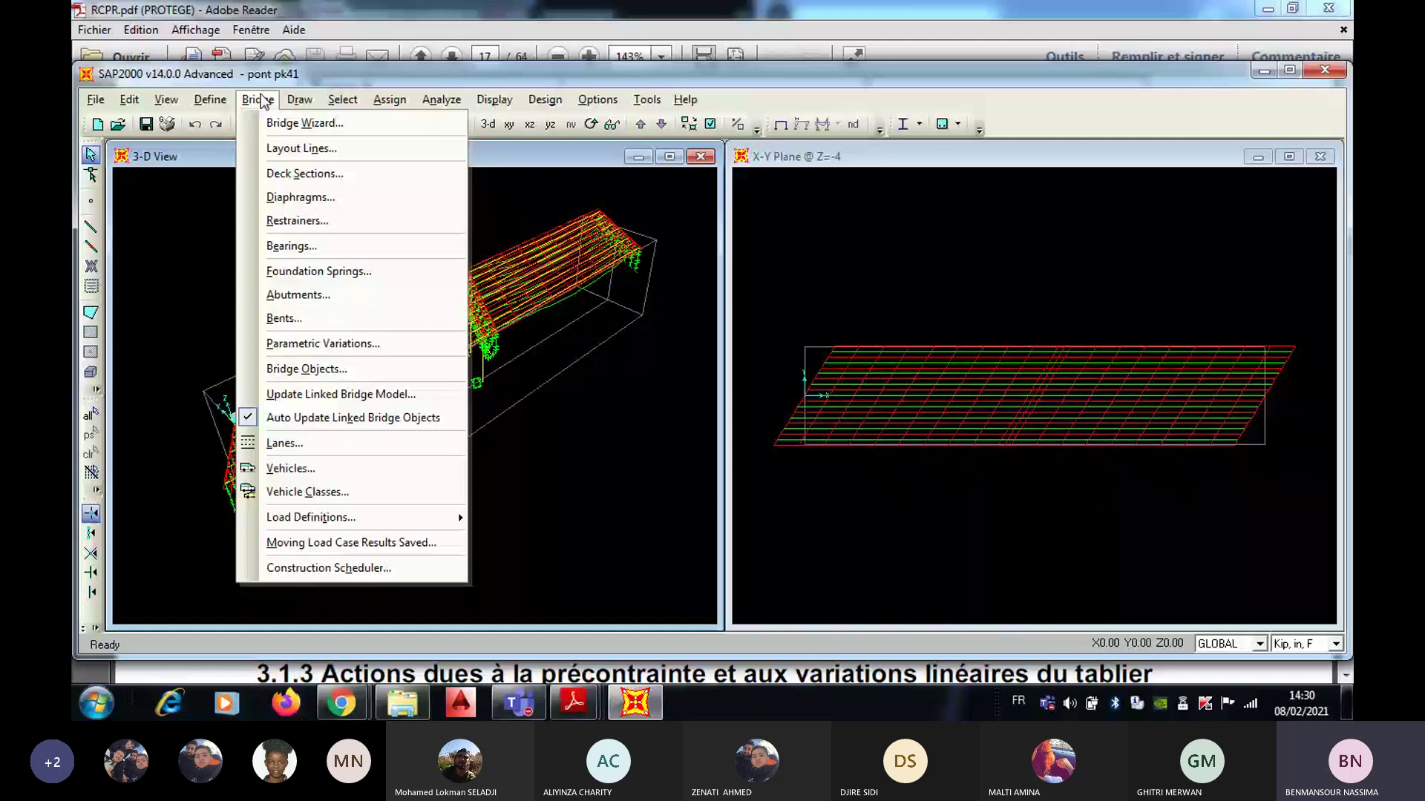
left_click(305, 123)
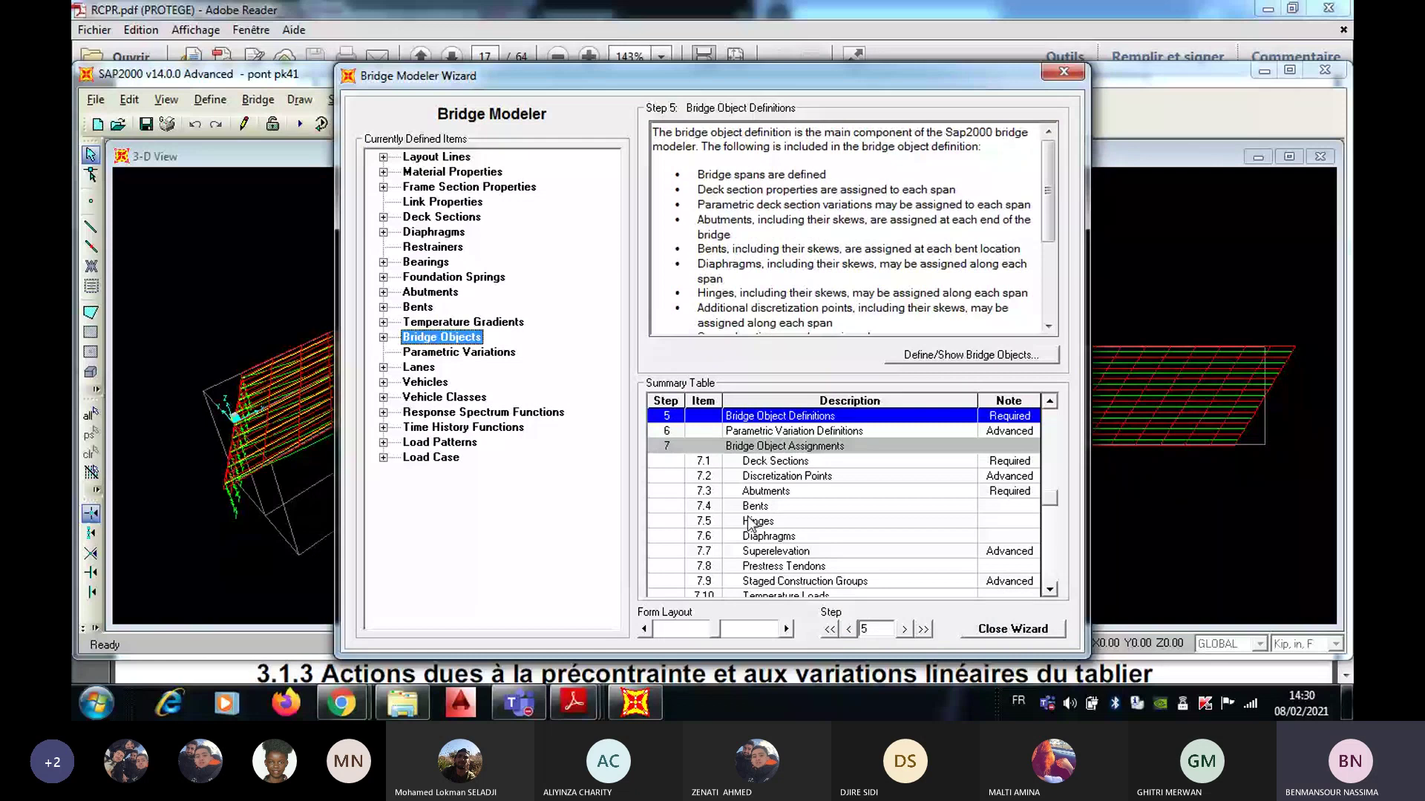
double_click(461, 322)
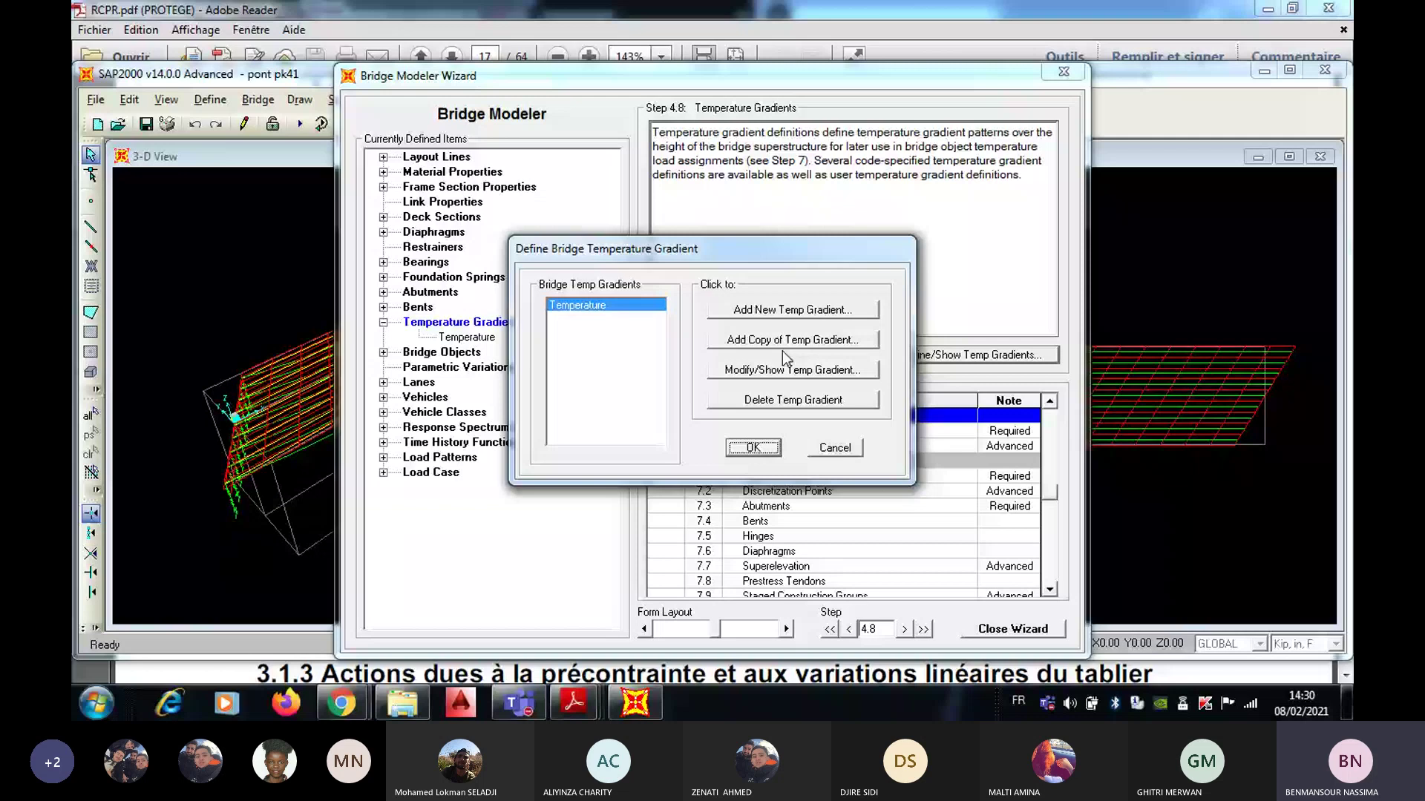
left_click(773, 309)
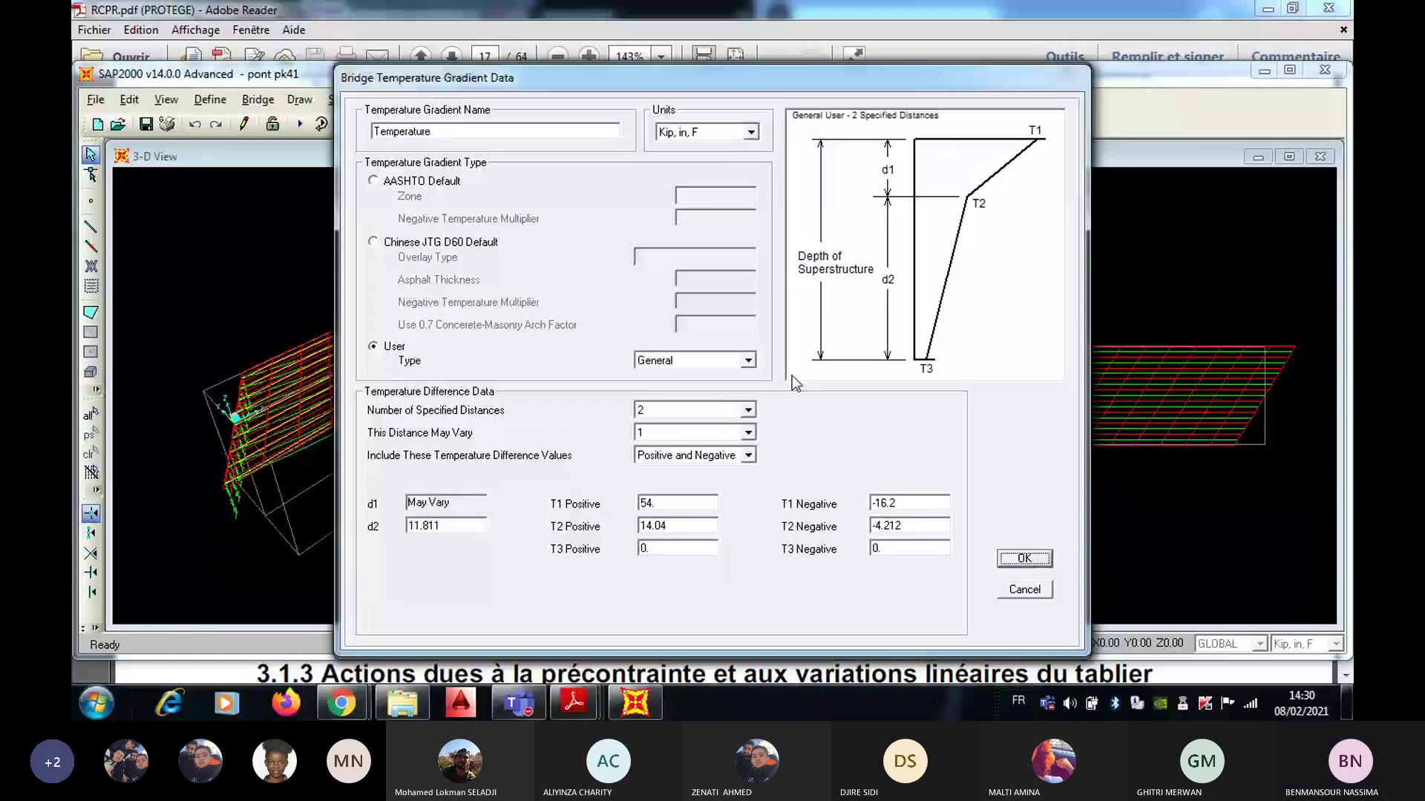
left_click(1023, 559)
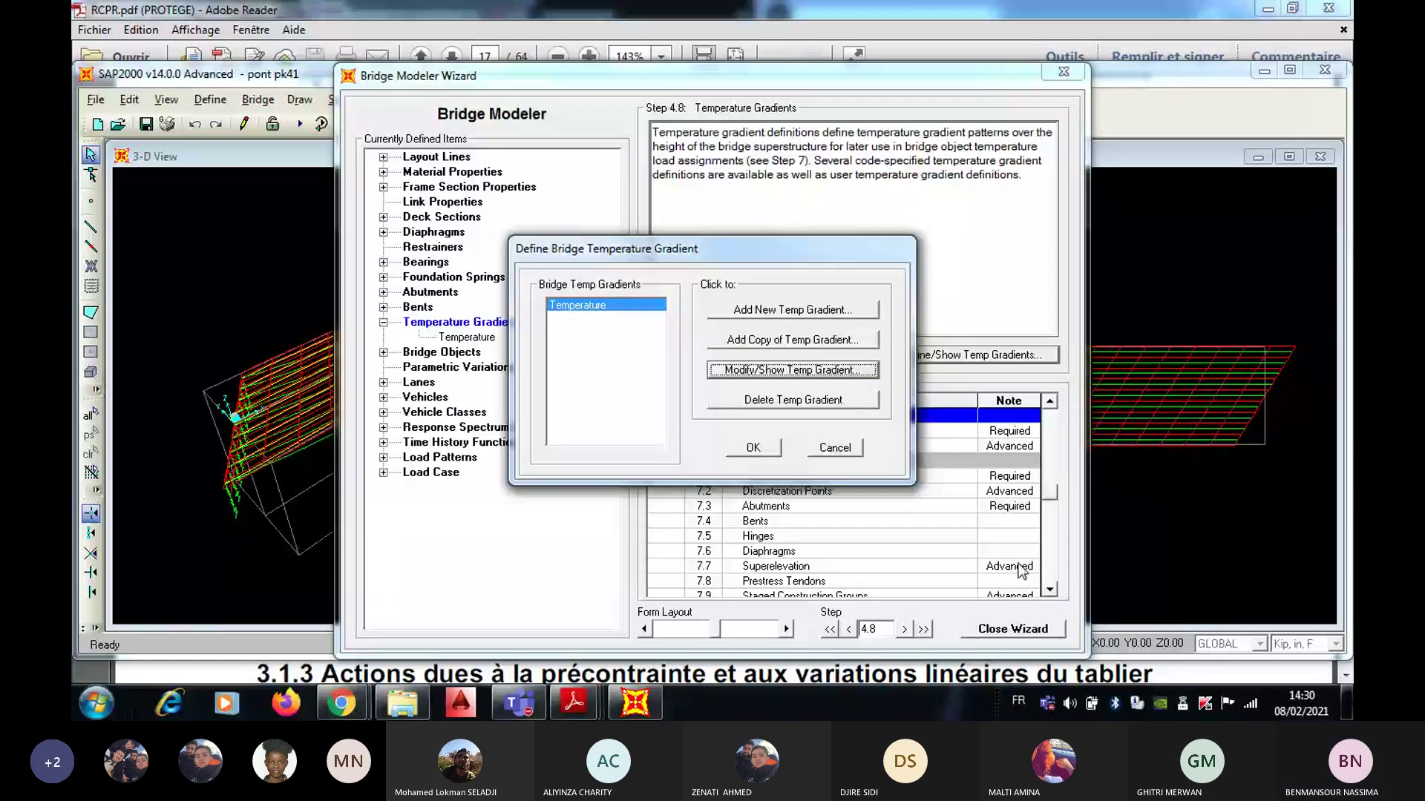
left_click(763, 450)
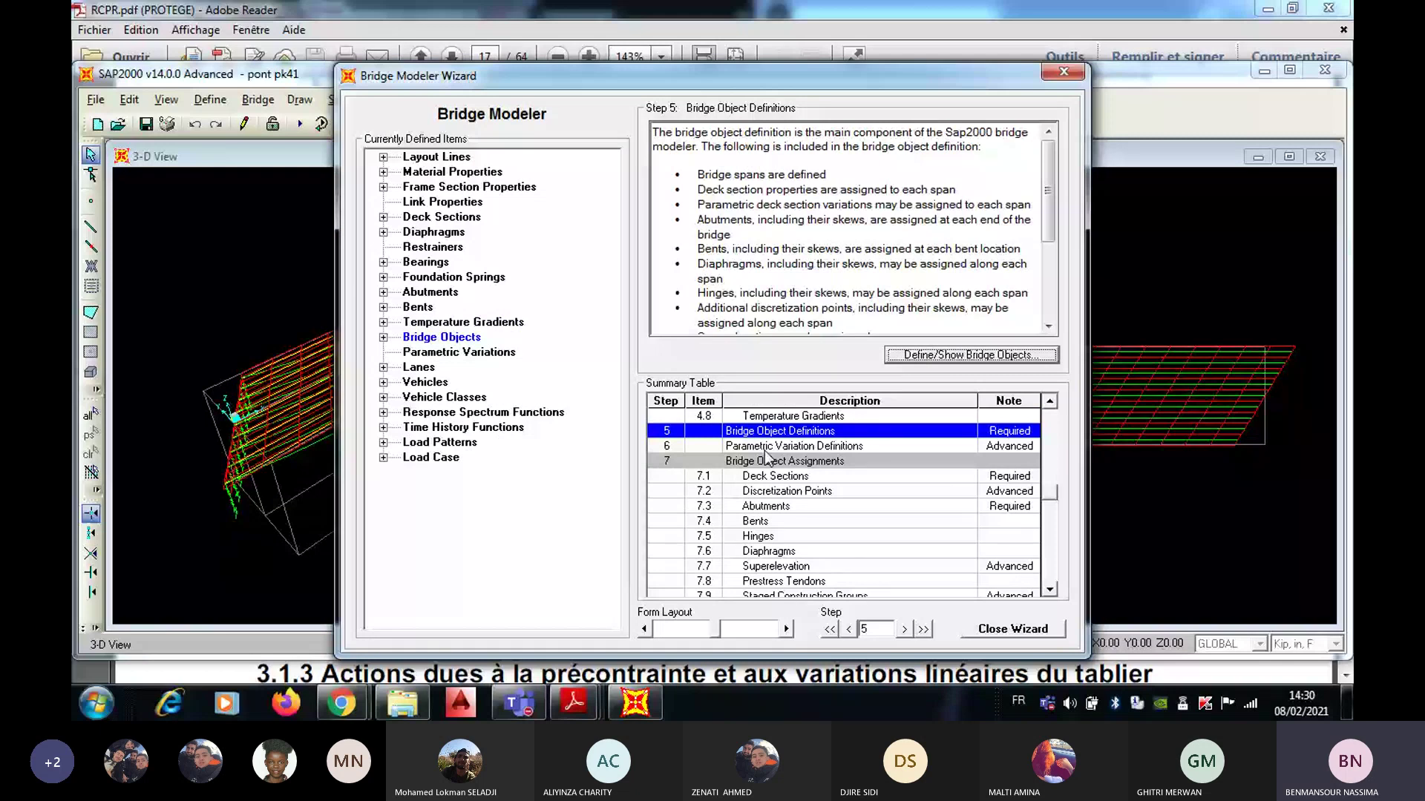
Step: Open the temperature load assignments for span 1 from the Bridge Modeler Wizard's step 7.10
scroll(804, 570, "down", 1)
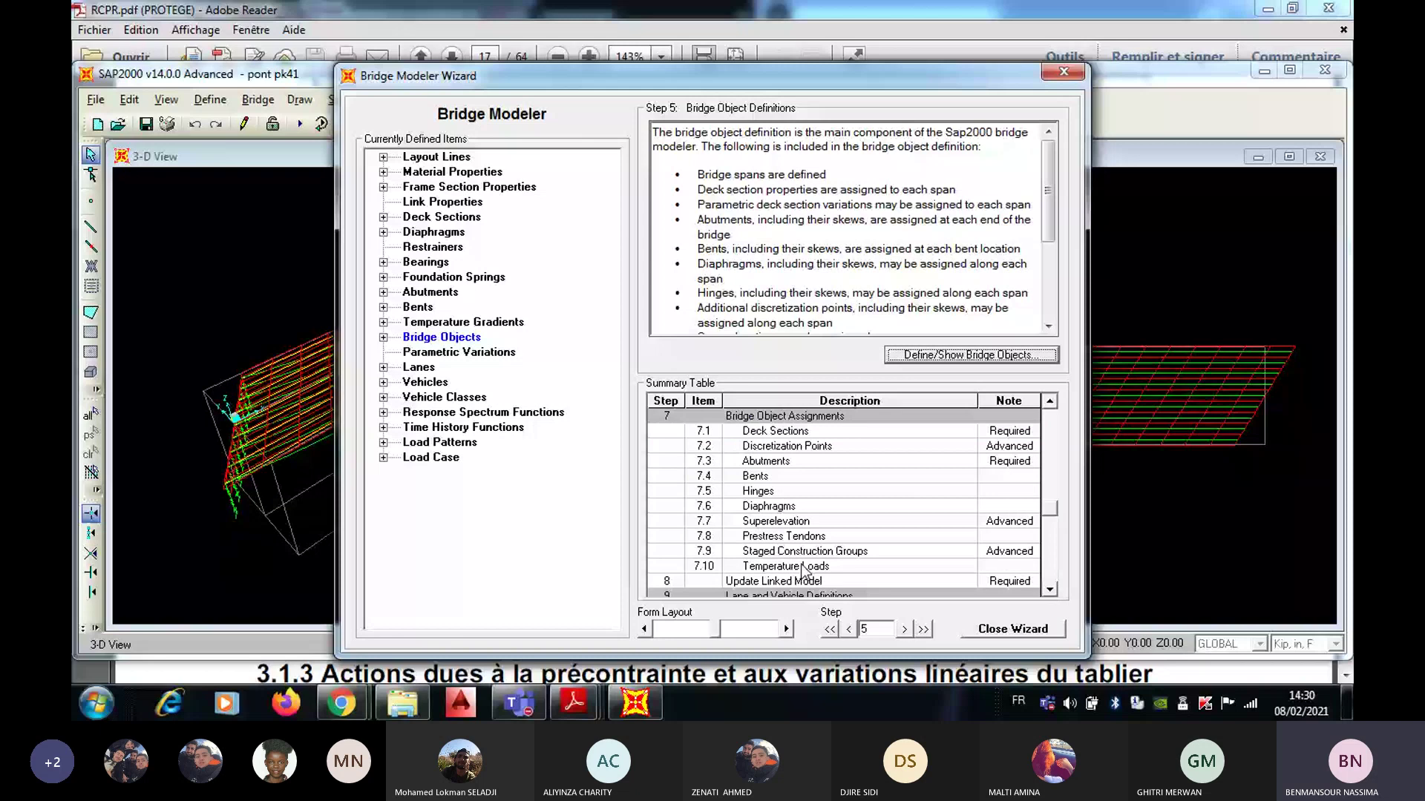
left_click(804, 567)
left_click(929, 356)
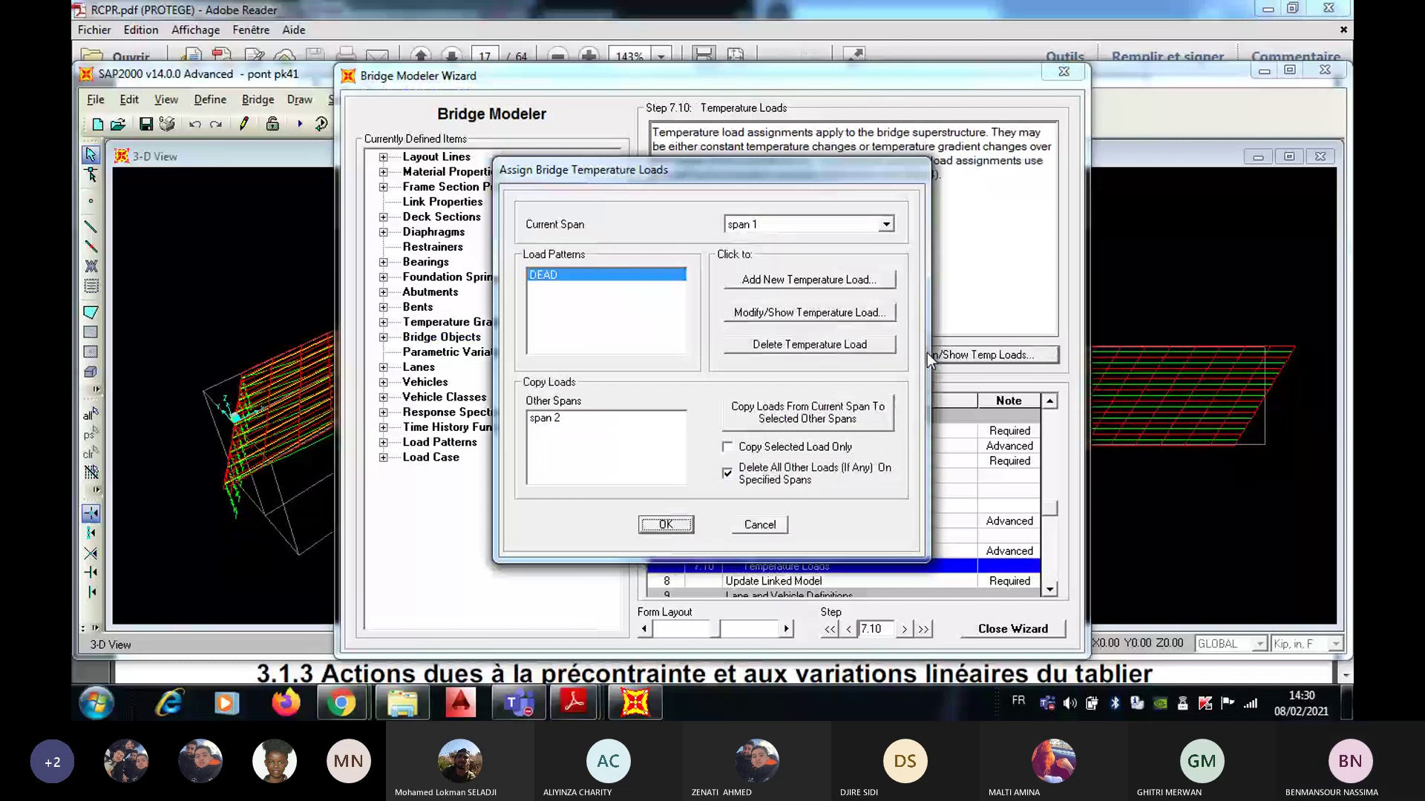
key("Tab")
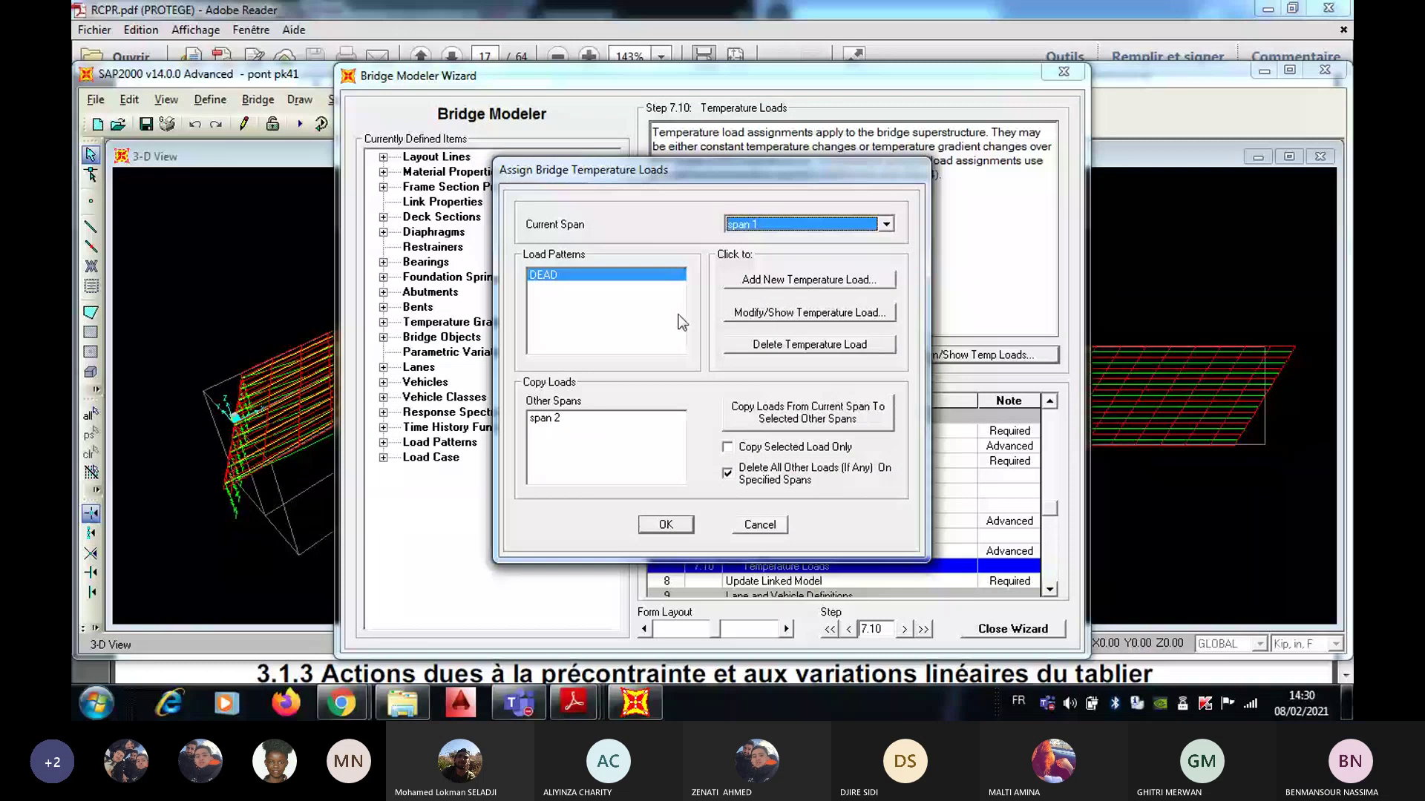
left_click(786, 280)
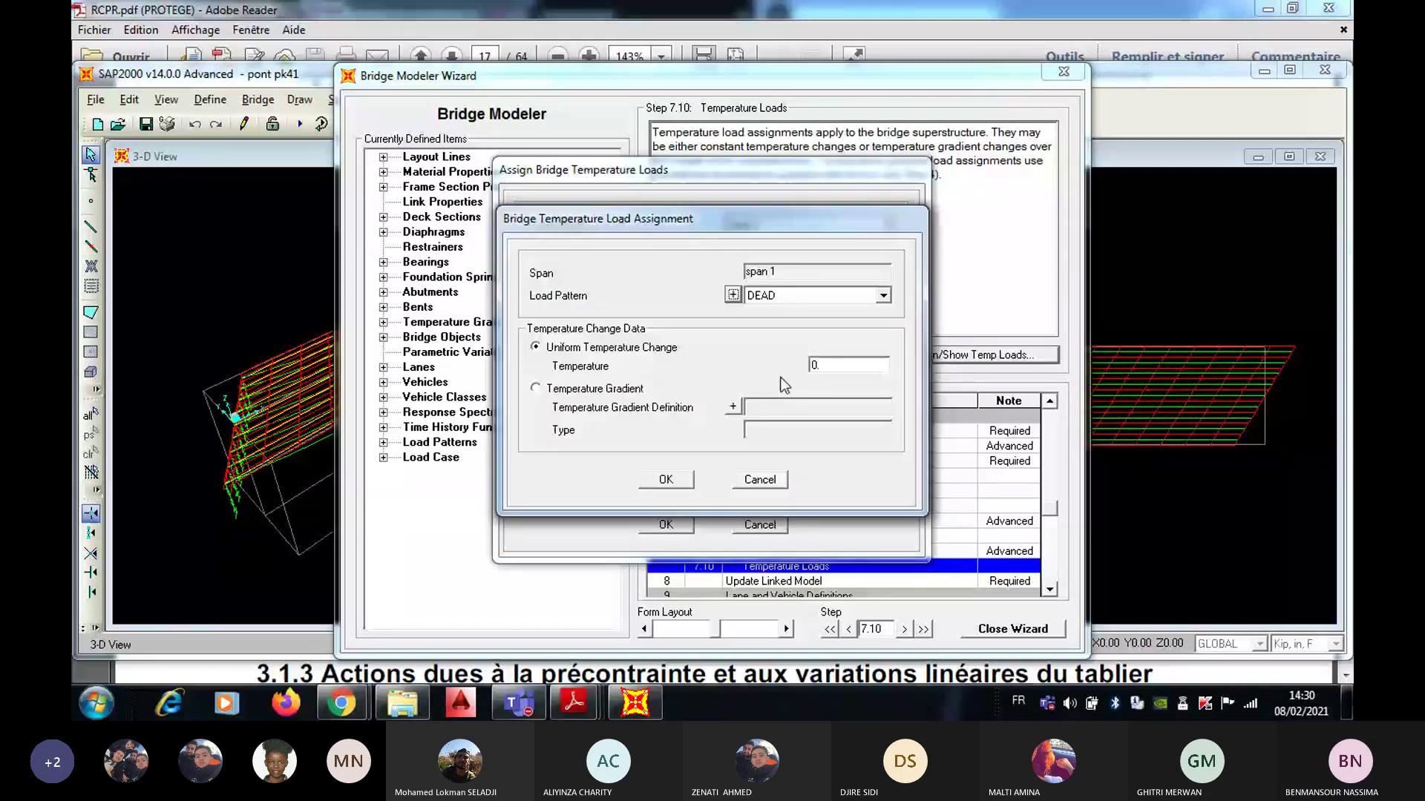
left_click(733, 406)
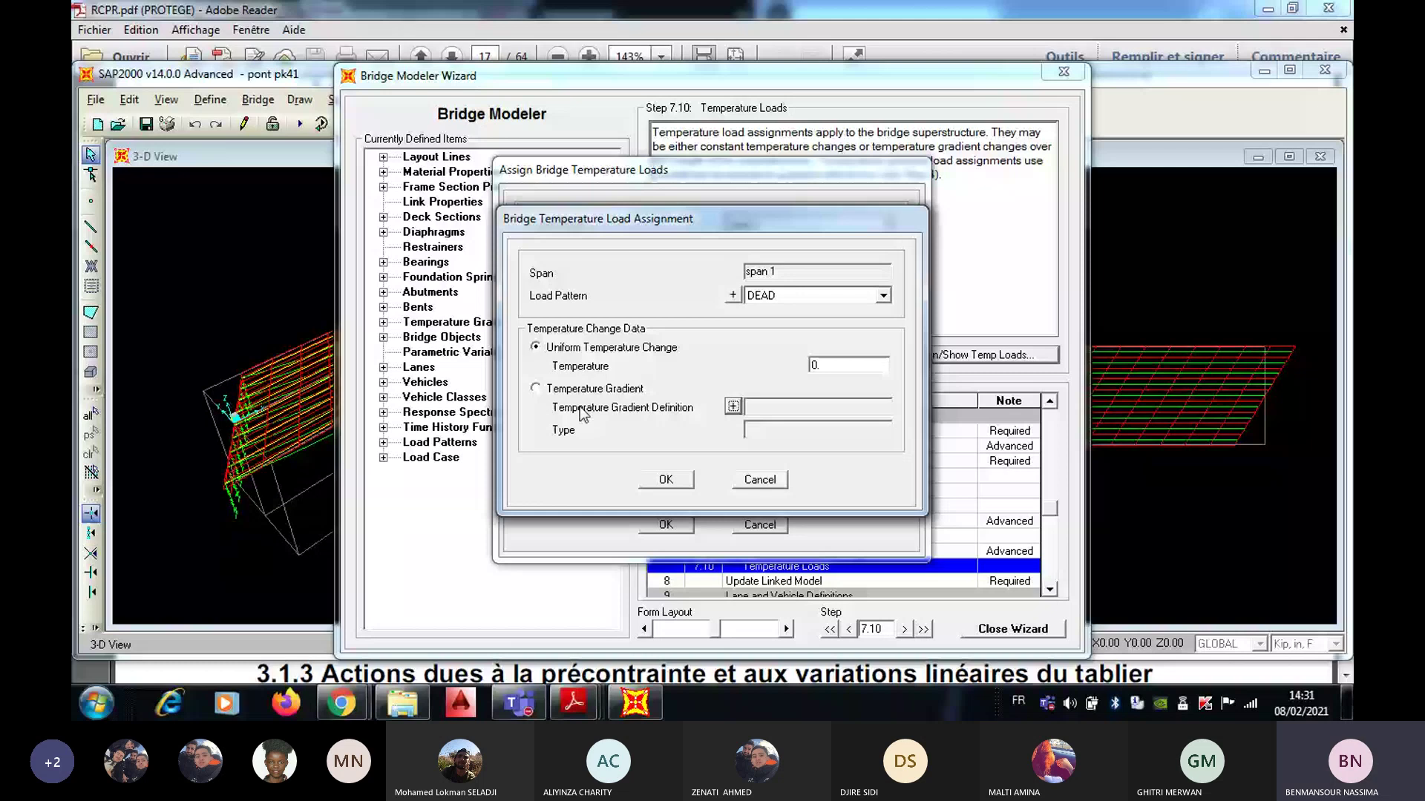
left_click(666, 480)
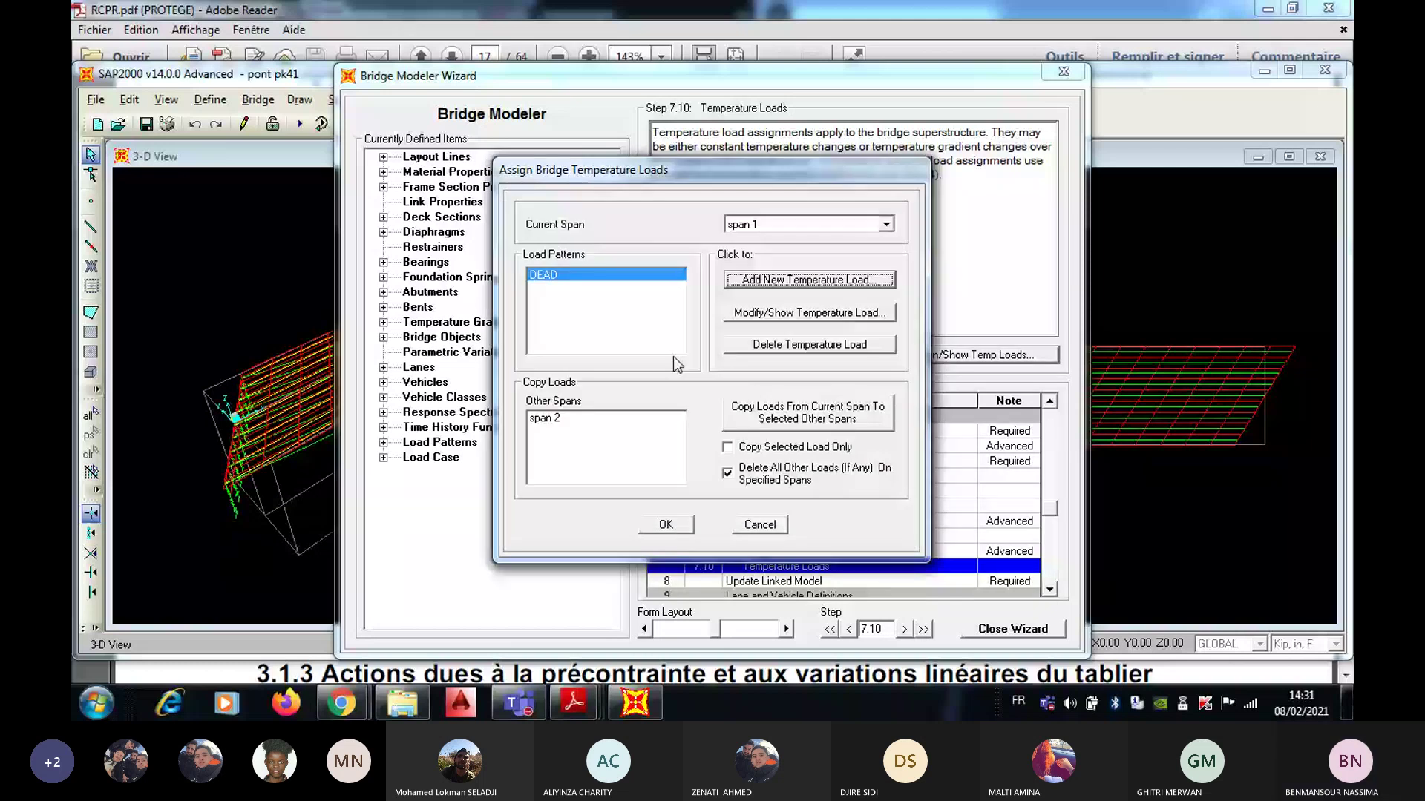
Step: Start a new temperature load on span 1 and add a load pattern named temperature for it
left_click(758, 284)
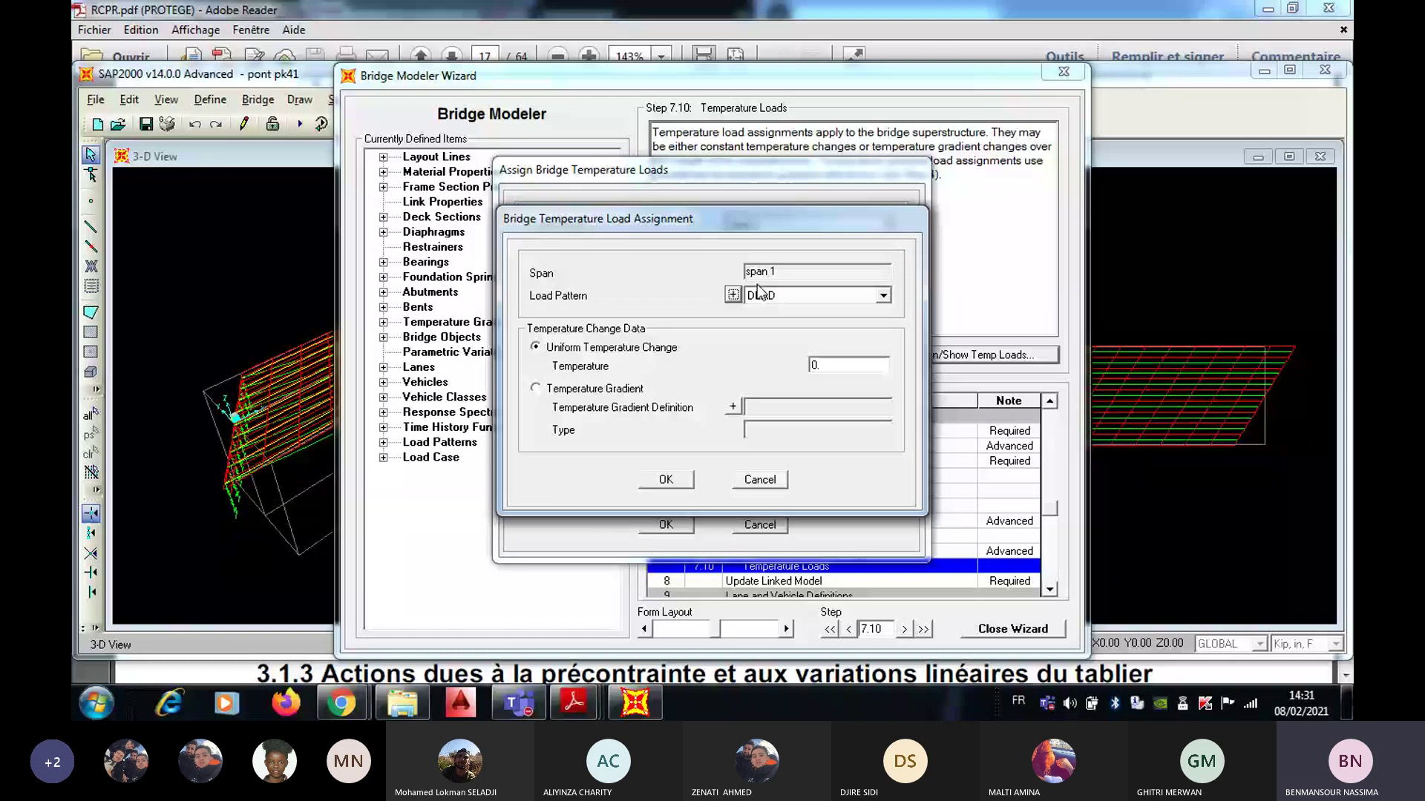
left_click(732, 294)
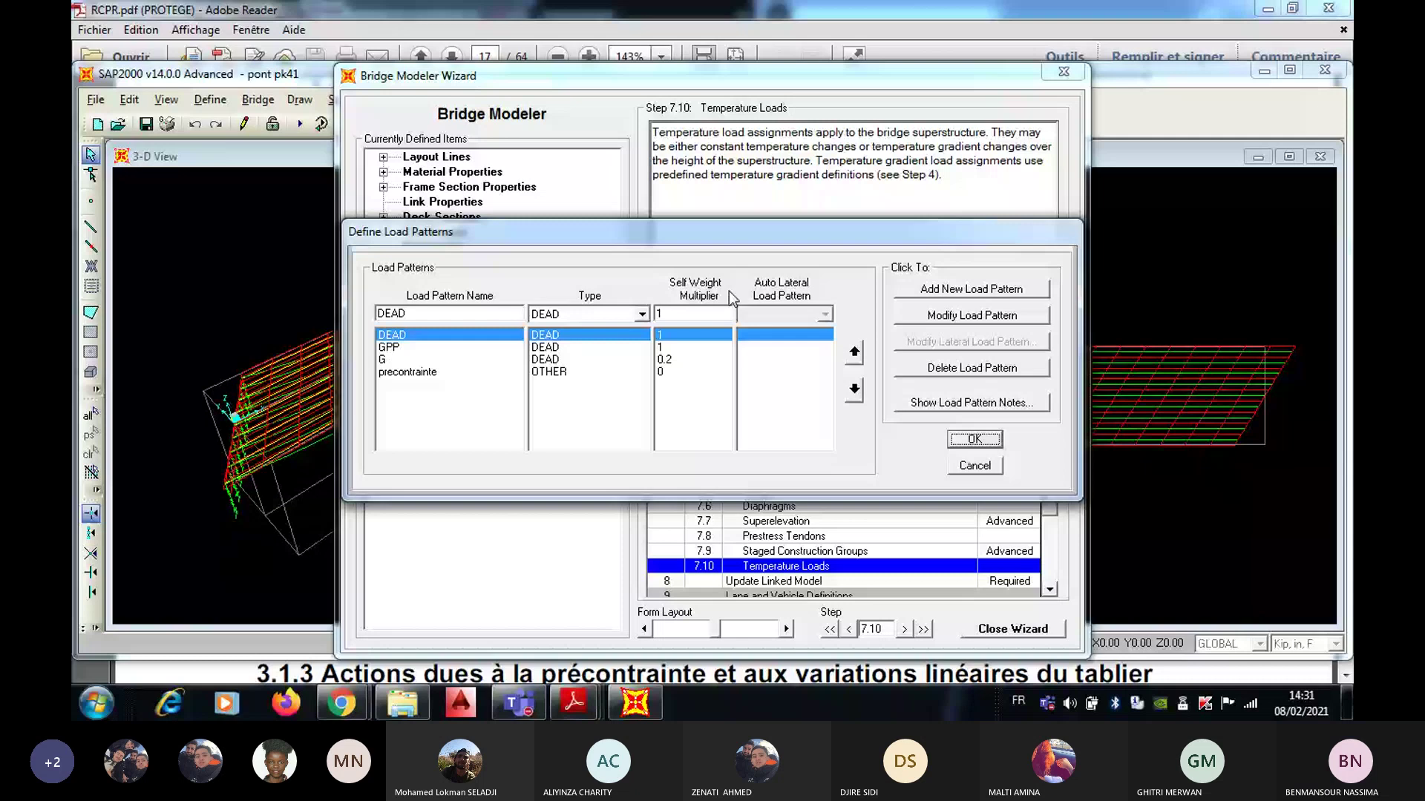
double_click(491, 318)
type("tempe")
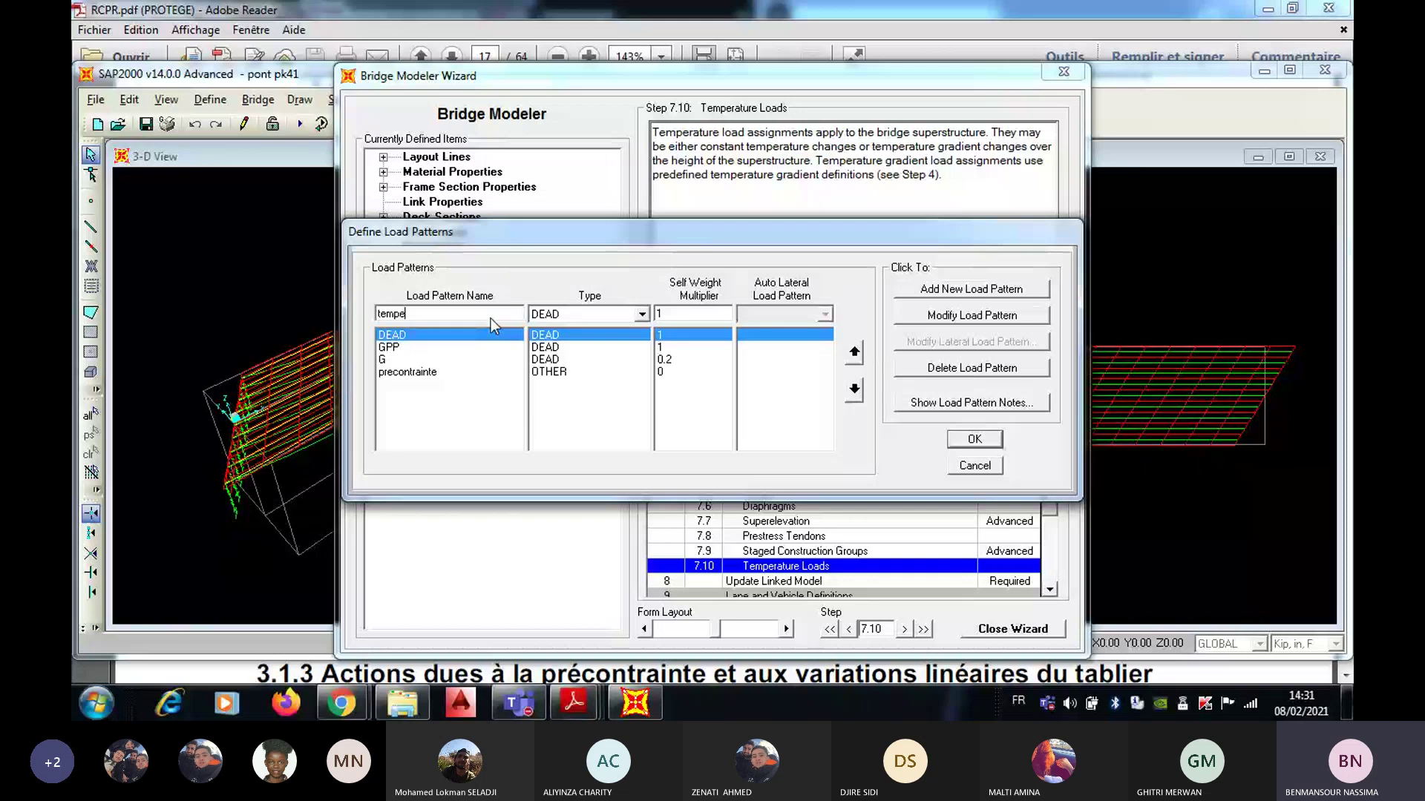
type("rature")
left_click(564, 314)
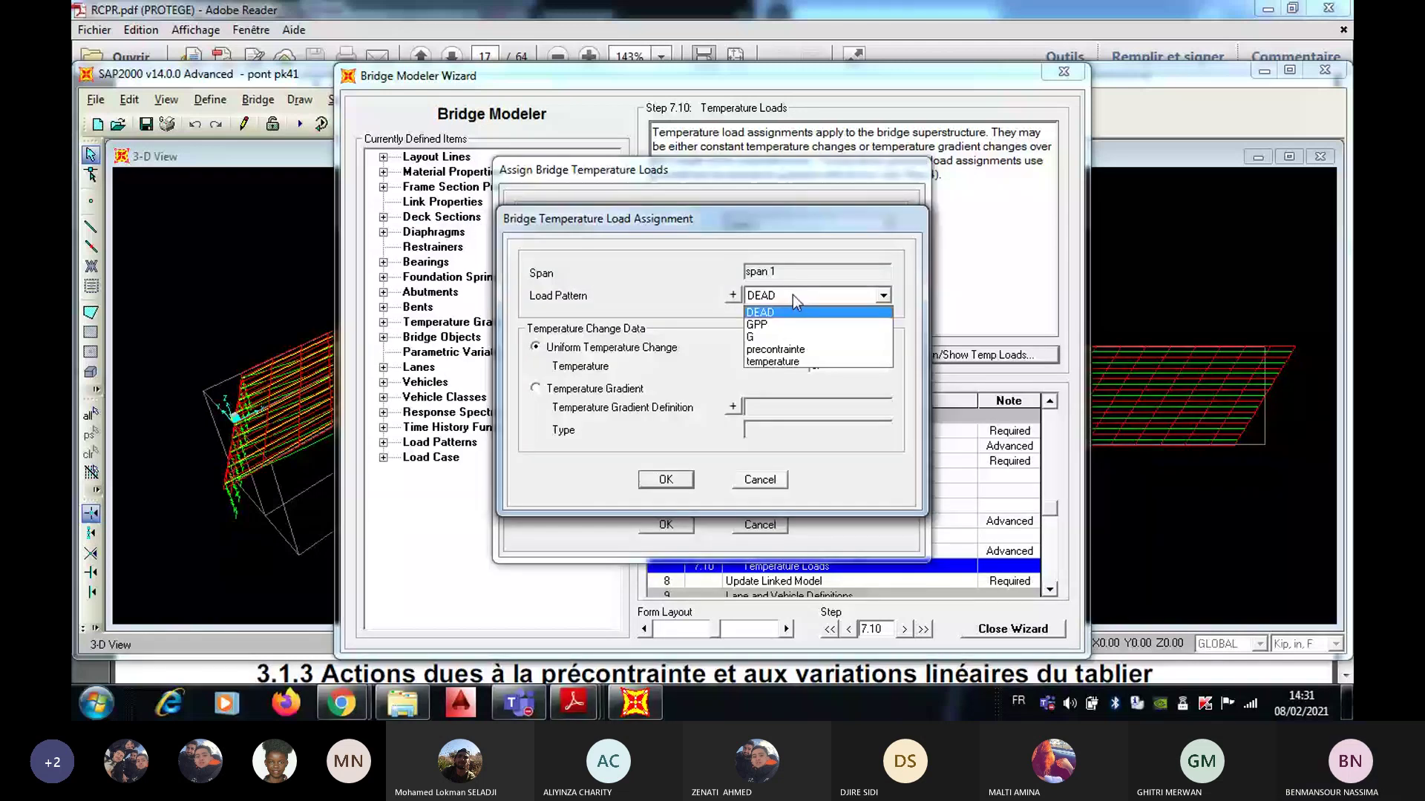
Step: Assign the Temperature gradient with Positive Temp Change under the temperature load pattern on span 1, and delete the span's DEAD temperature load
left_click(788, 362)
left_click(594, 388)
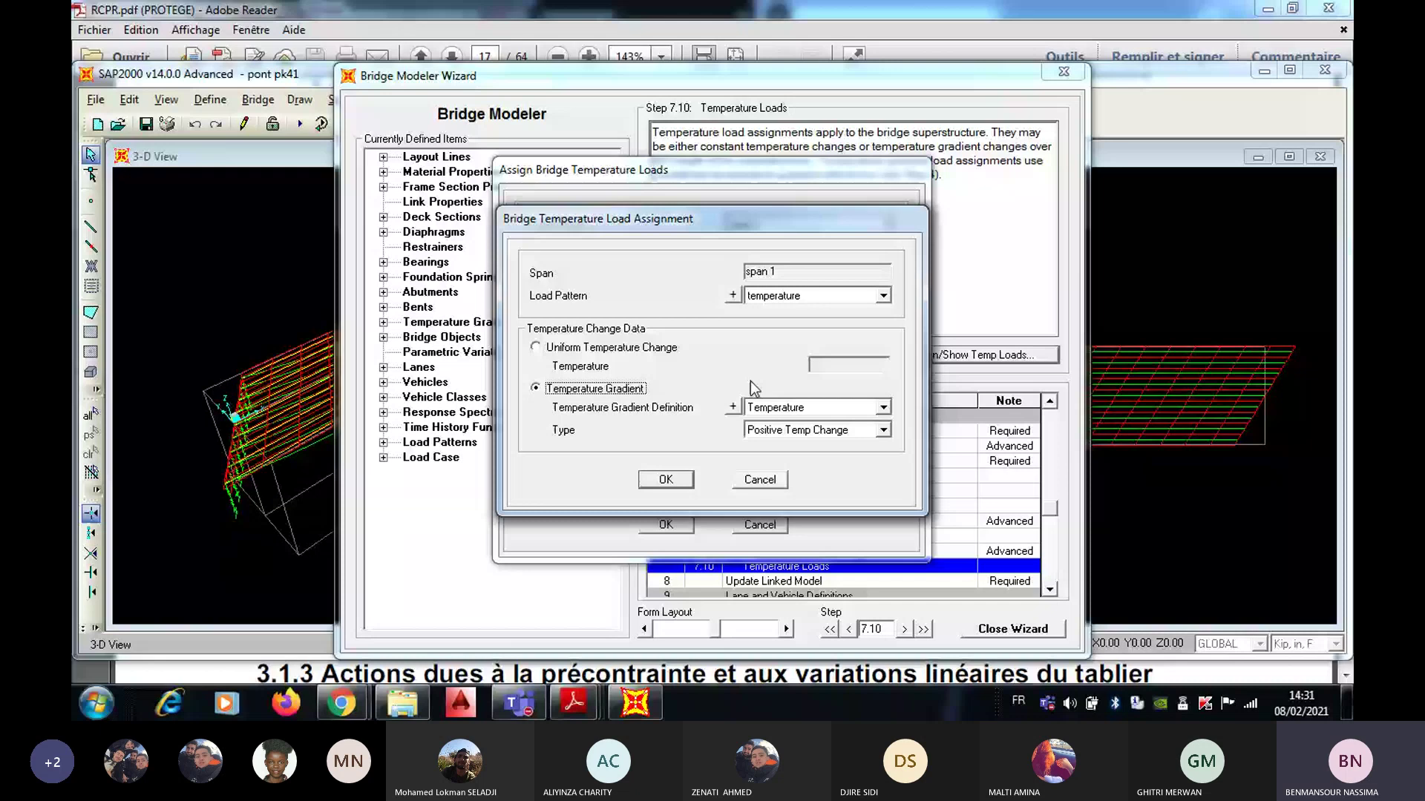
left_click(665, 479)
left_click(809, 334)
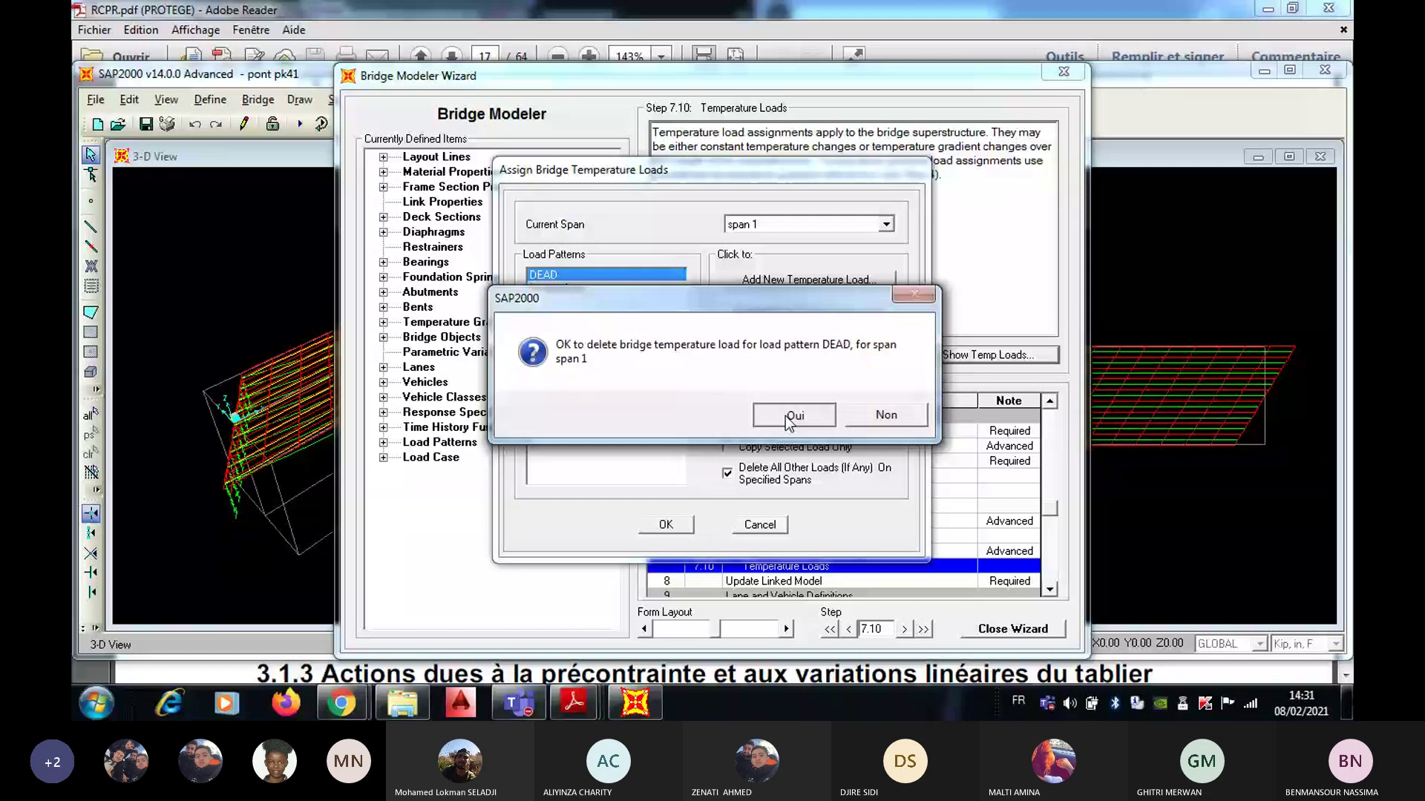
left_click(789, 419)
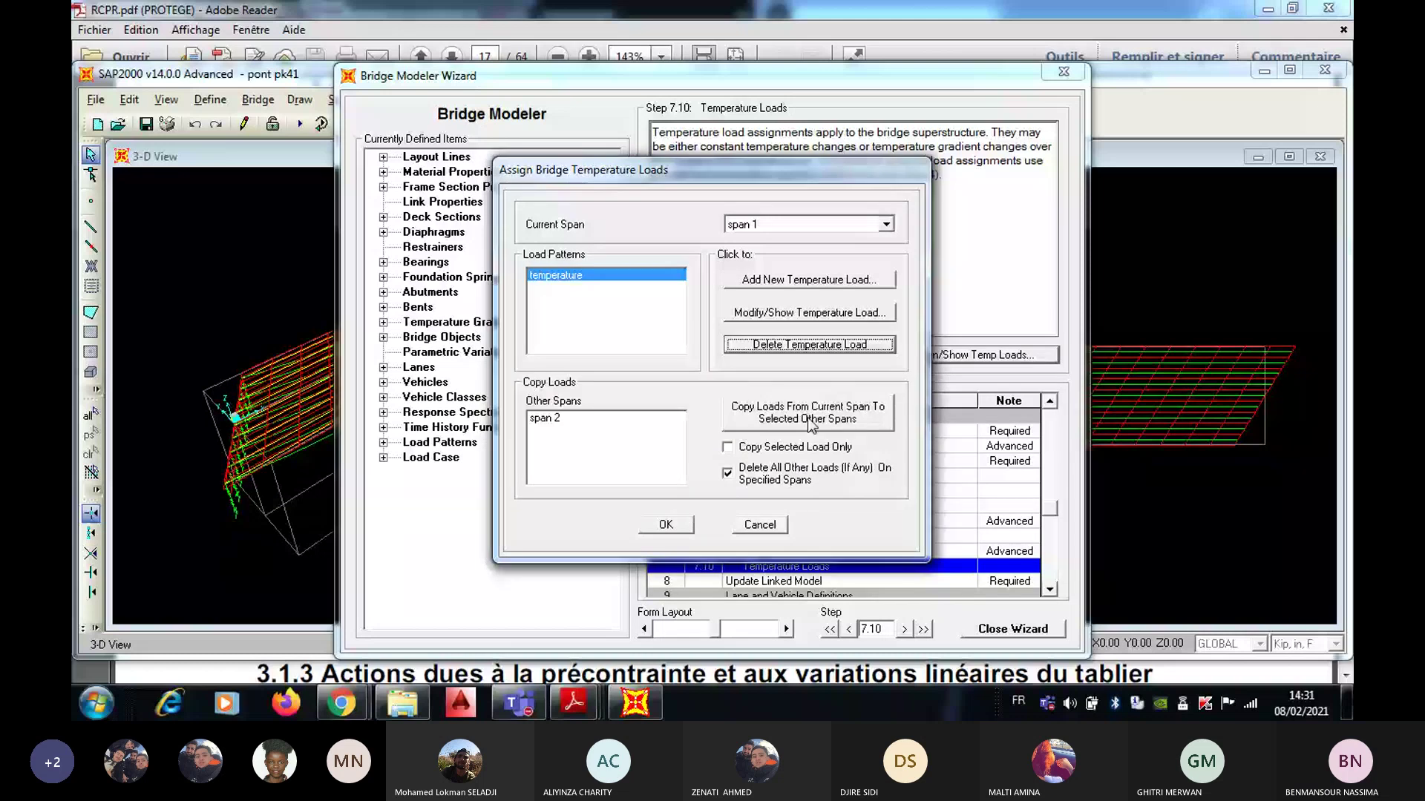
Step: Copy span 1's temperature load to the other spans, accept the assignments and leave the wizard
left_click(779, 420)
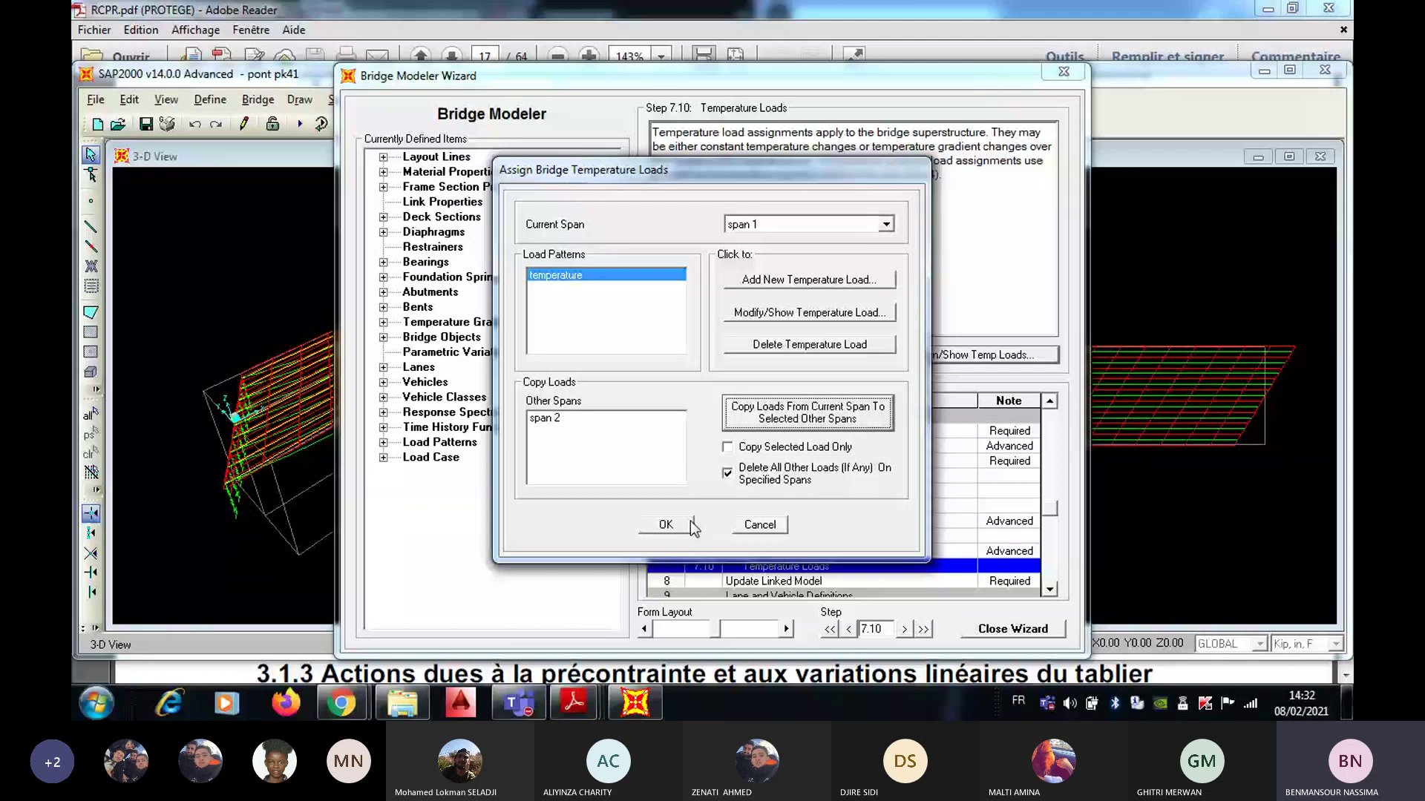
left_click(665, 524)
key("Escape")
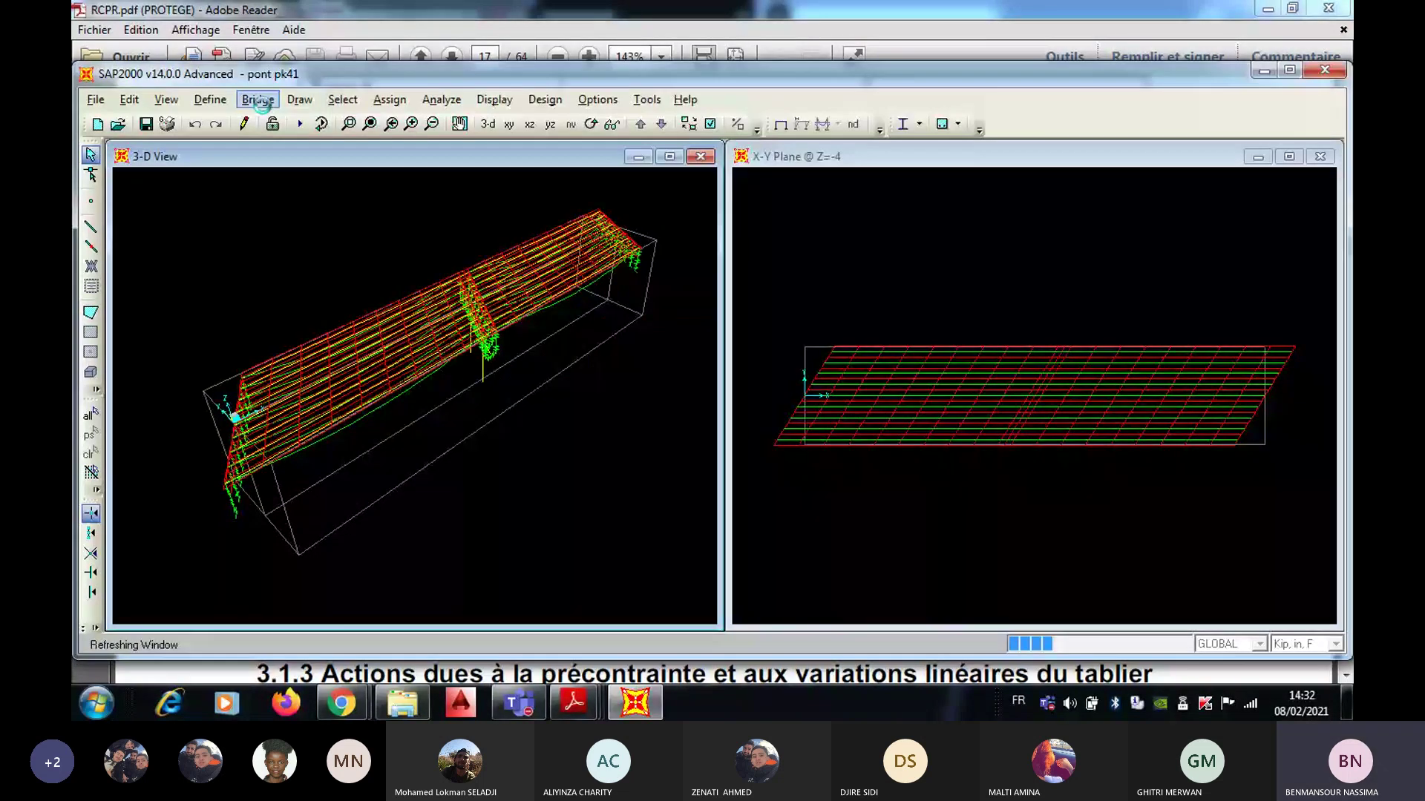
Step: Check the load applied in the temperature1 load case and delete the older temperature load case
key("shift+F4")
scroll(512, 446, "down", 2)
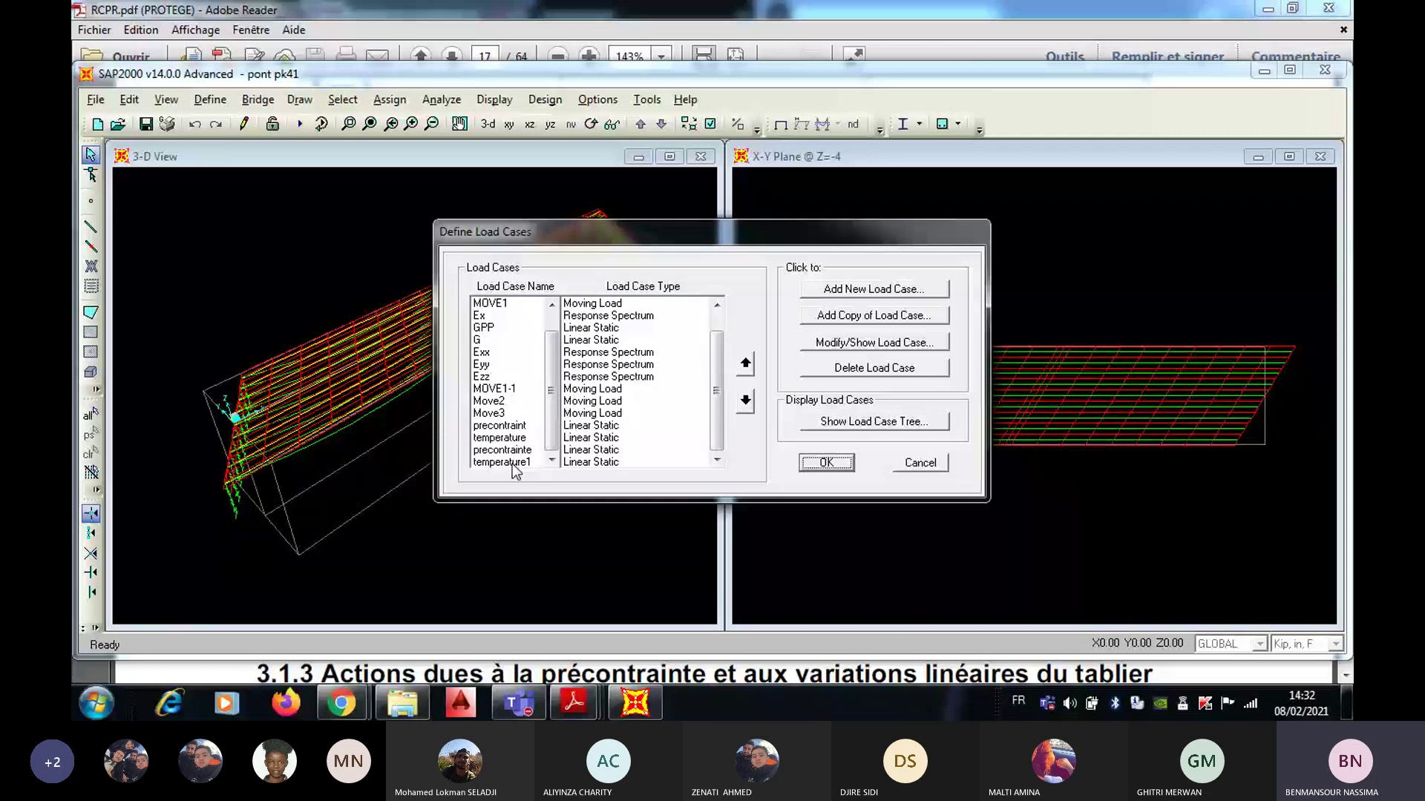
left_click(505, 462)
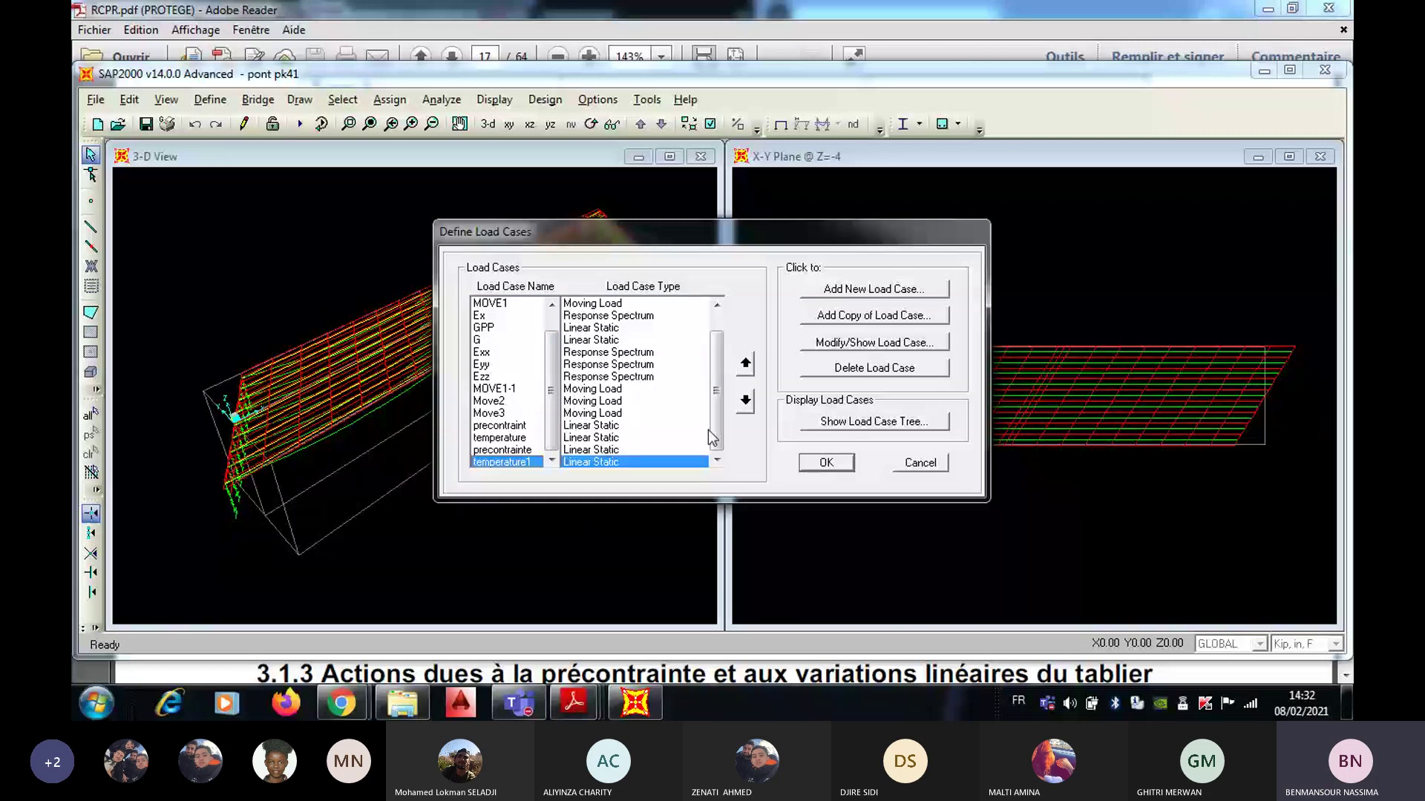
left_click(860, 343)
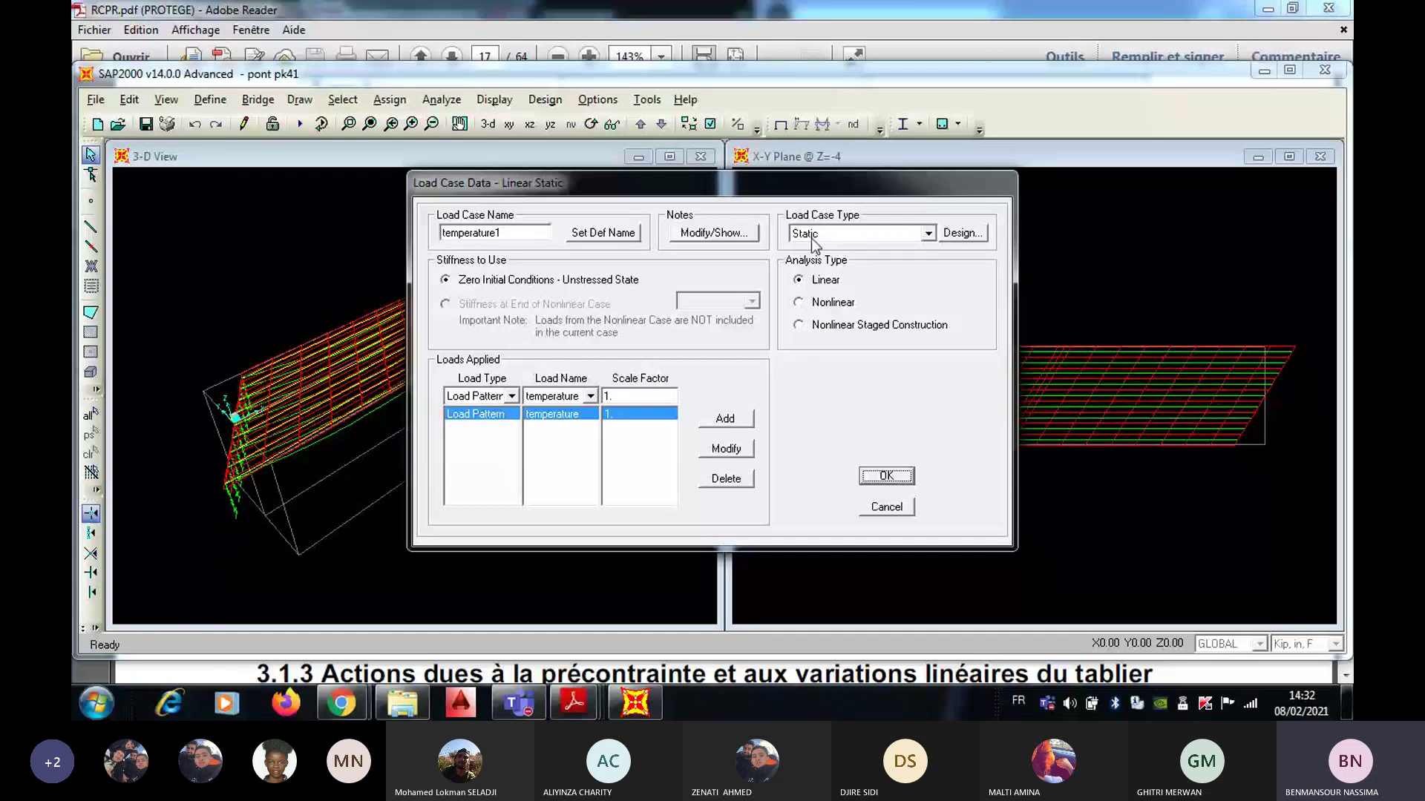
key("Return")
left_click(862, 368)
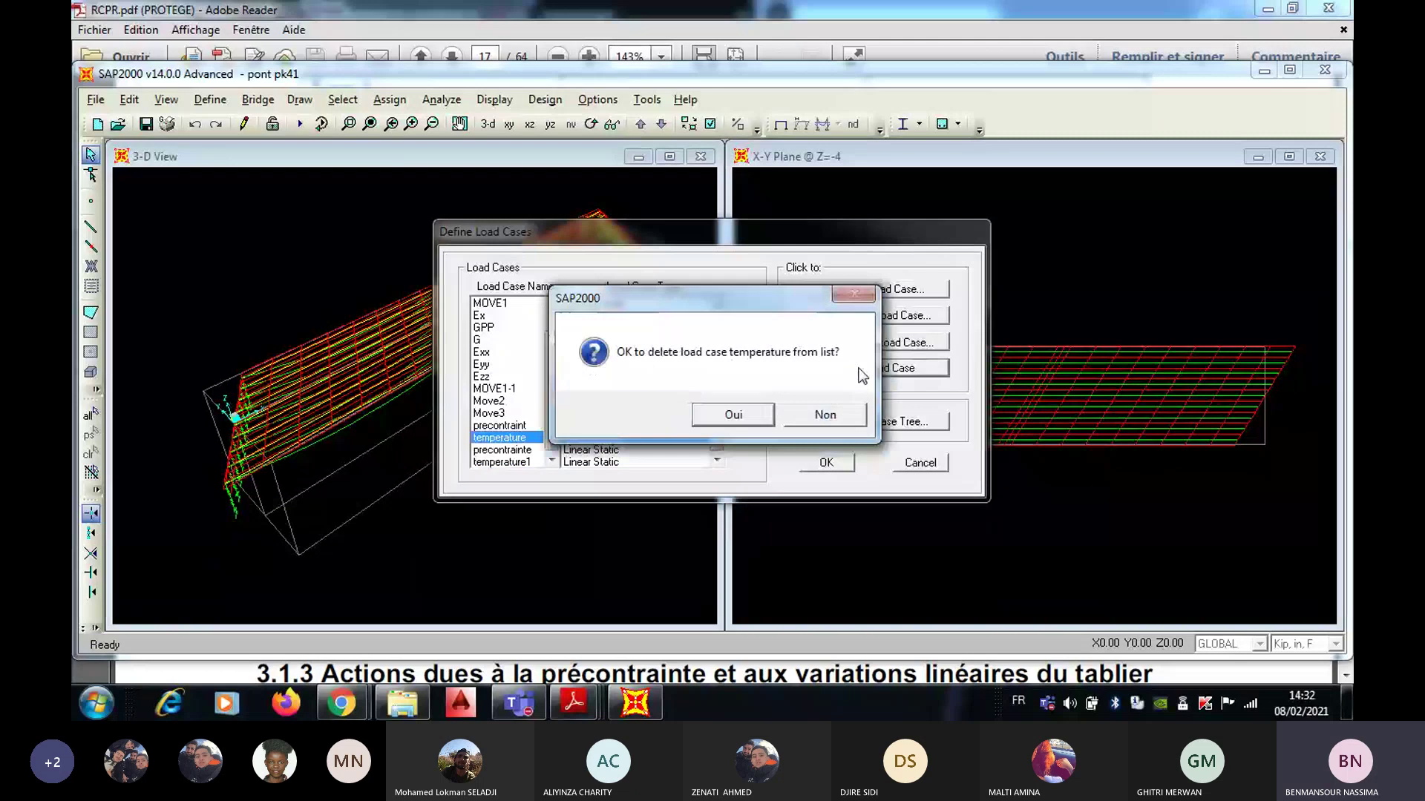
left_click(756, 416)
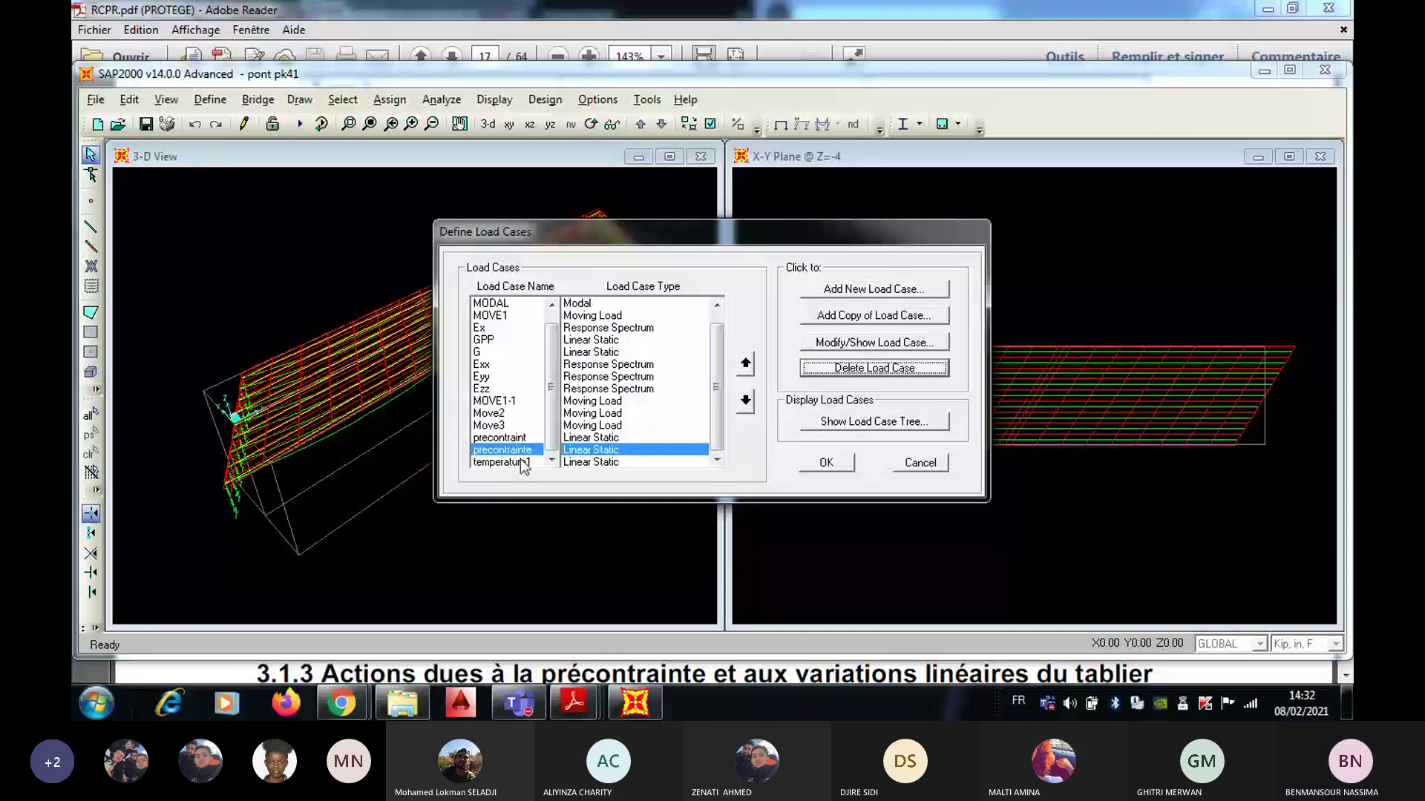
Step: Review the loads applied in the precontraint load case and accept its data
left_click(850, 345)
left_click(850, 345)
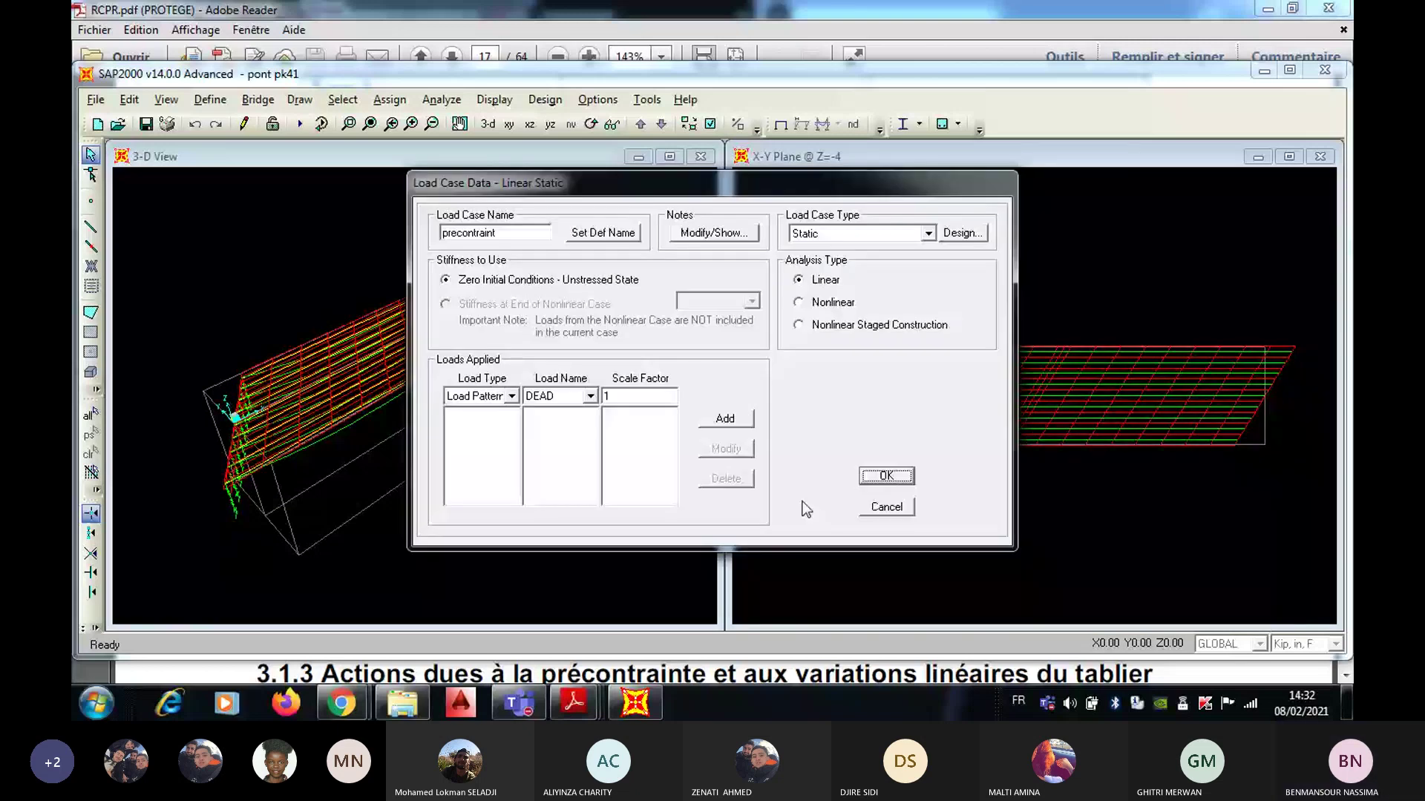
left_click(873, 476)
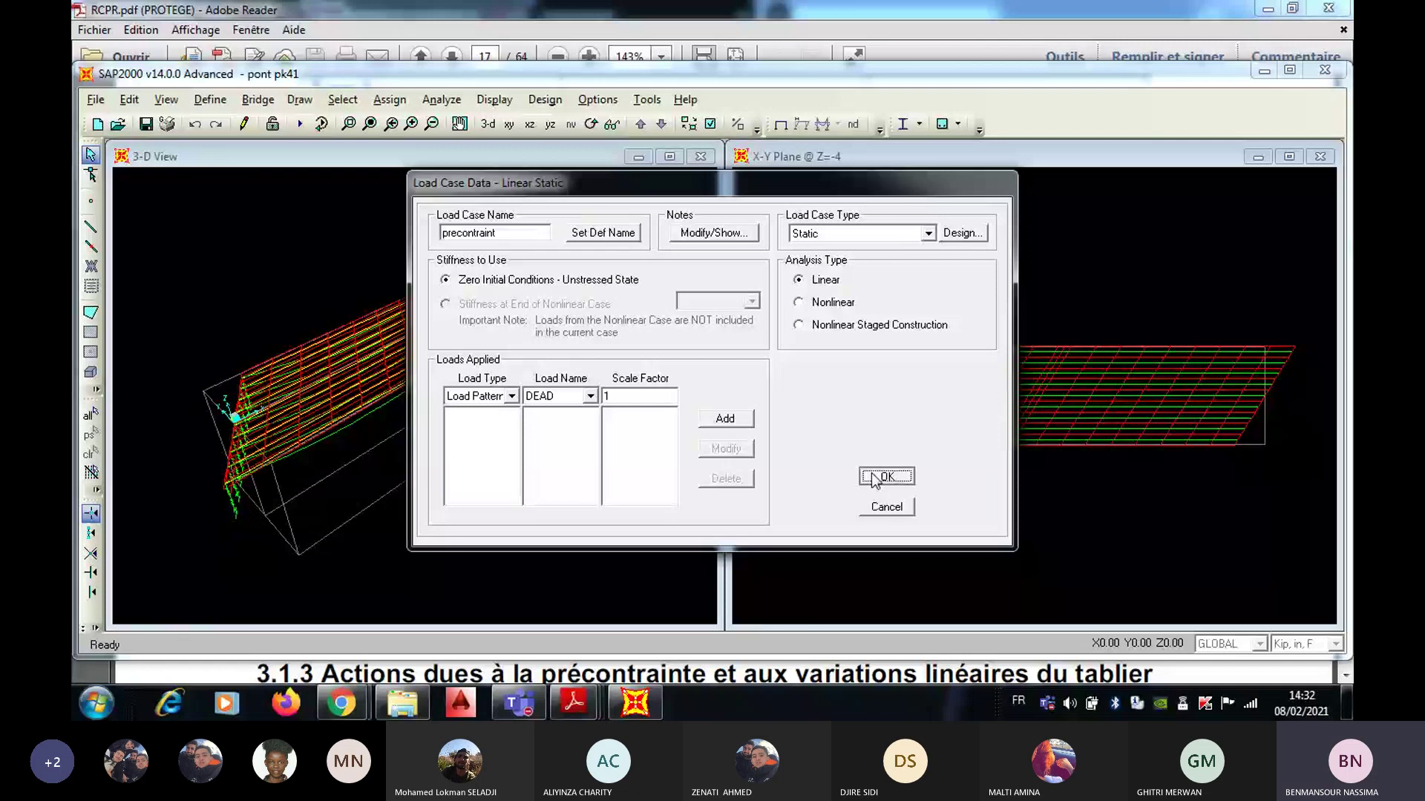
left_click(886, 477)
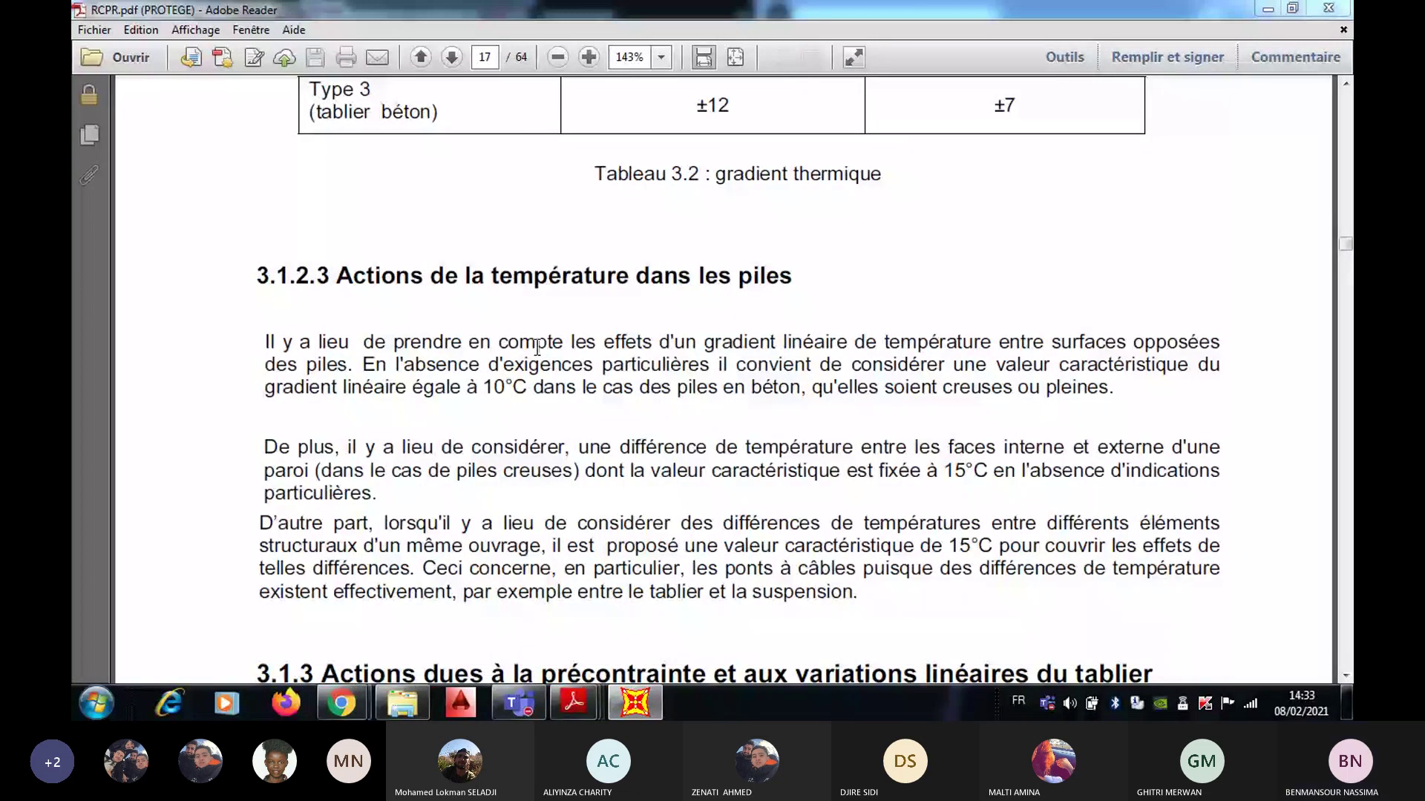
Step: Switch from the RCPR PDF back to SAP2000's analysis window for pont pk41 to follow the run
left_click(536, 347)
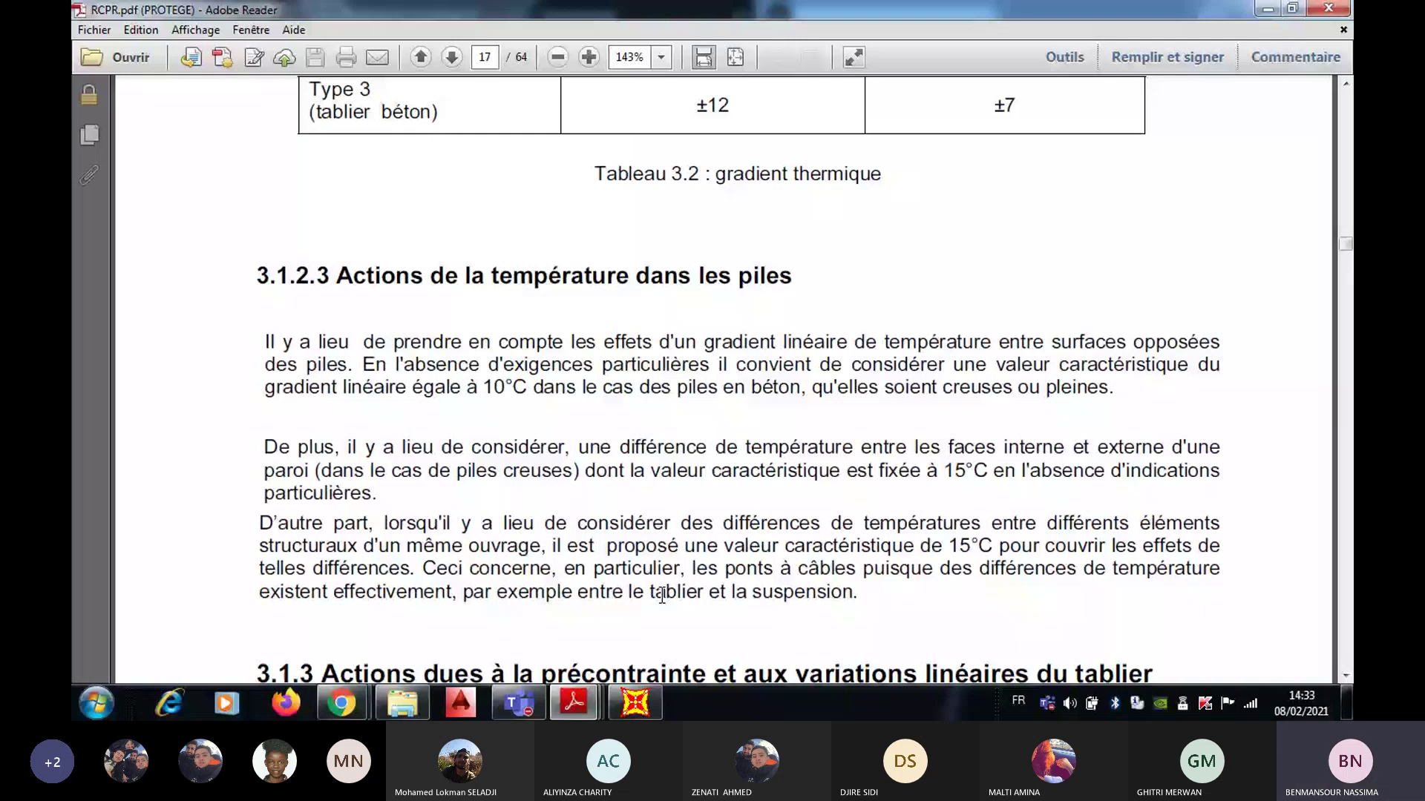
left_click(635, 702)
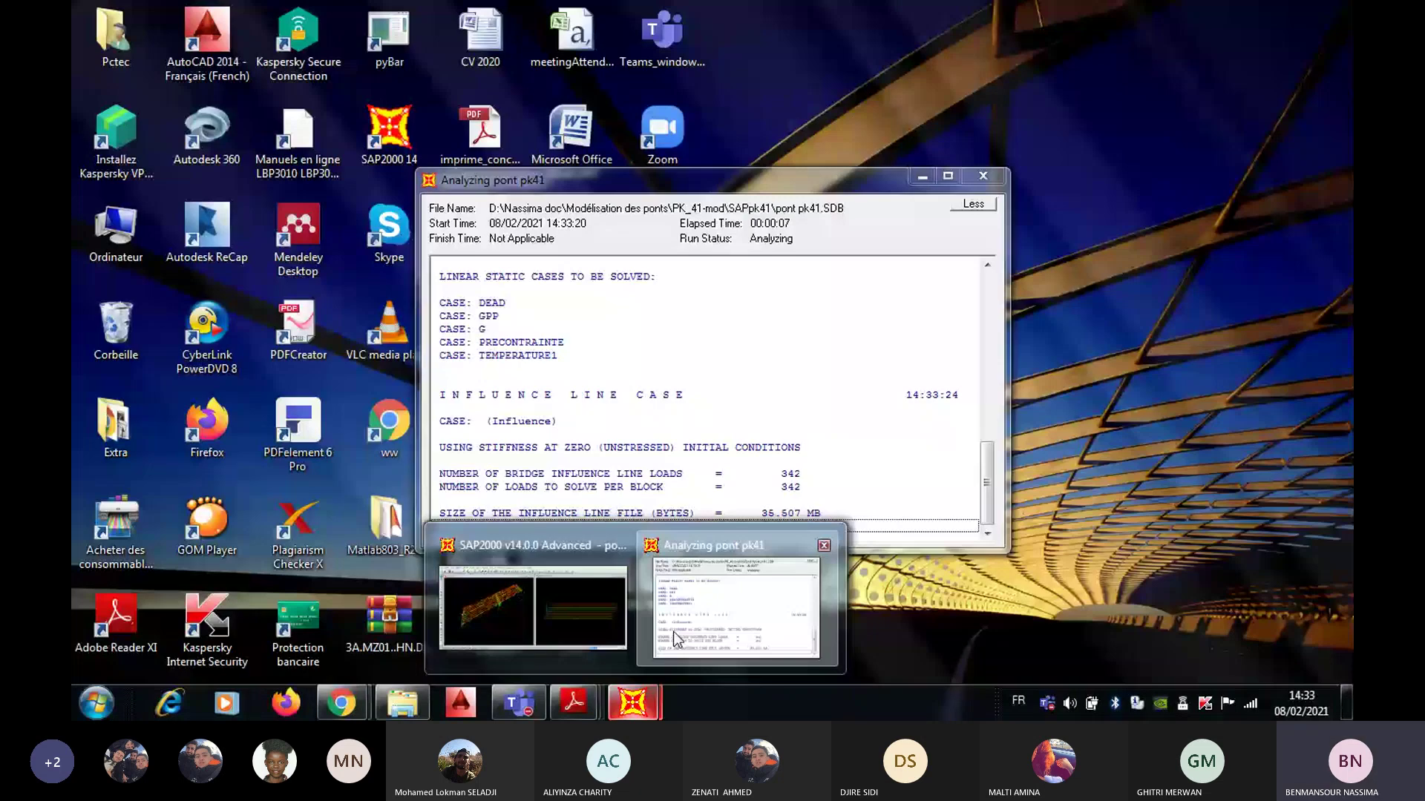
left_click(674, 631)
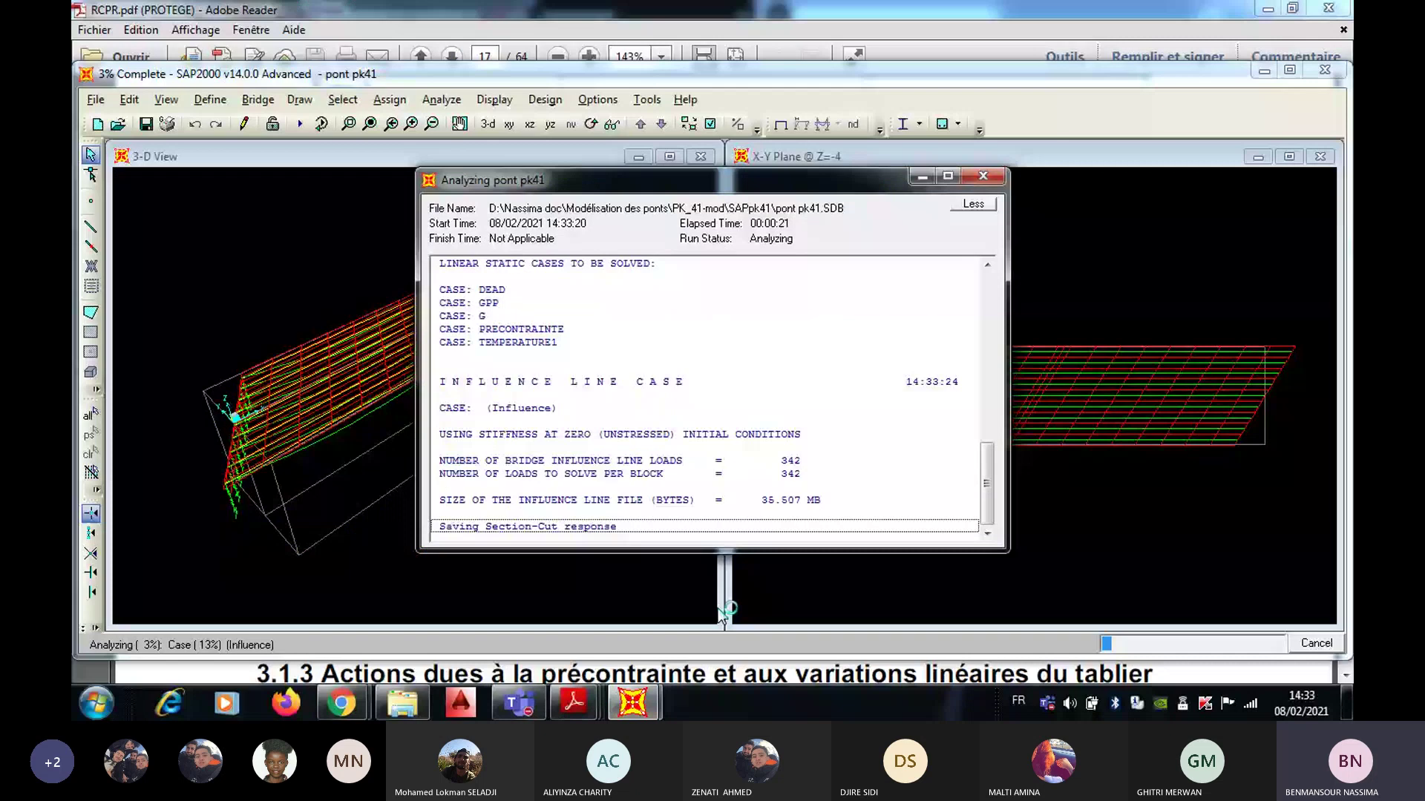
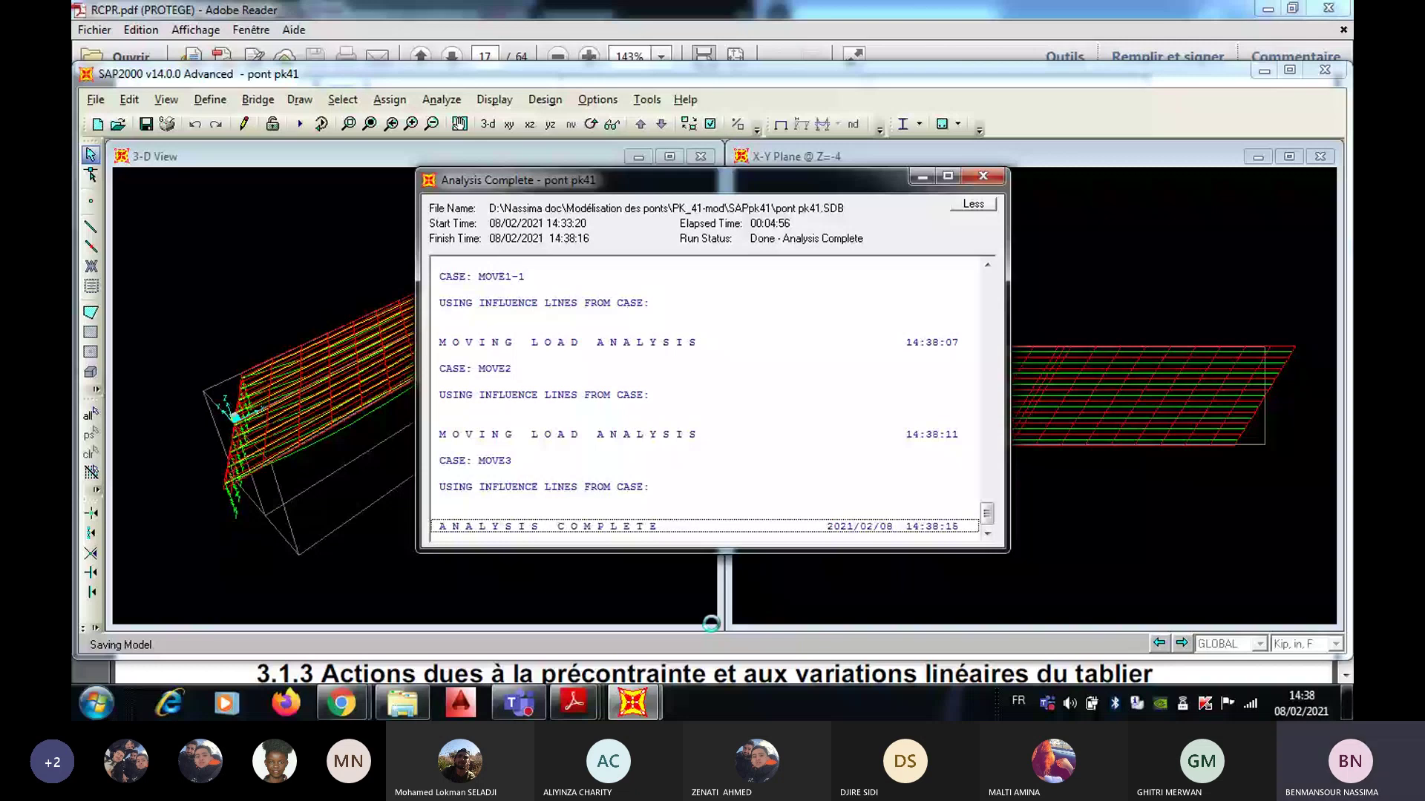
Step: Close the completed analysis report and restore the undeformed shape in the 3-D view
left_click(983, 176)
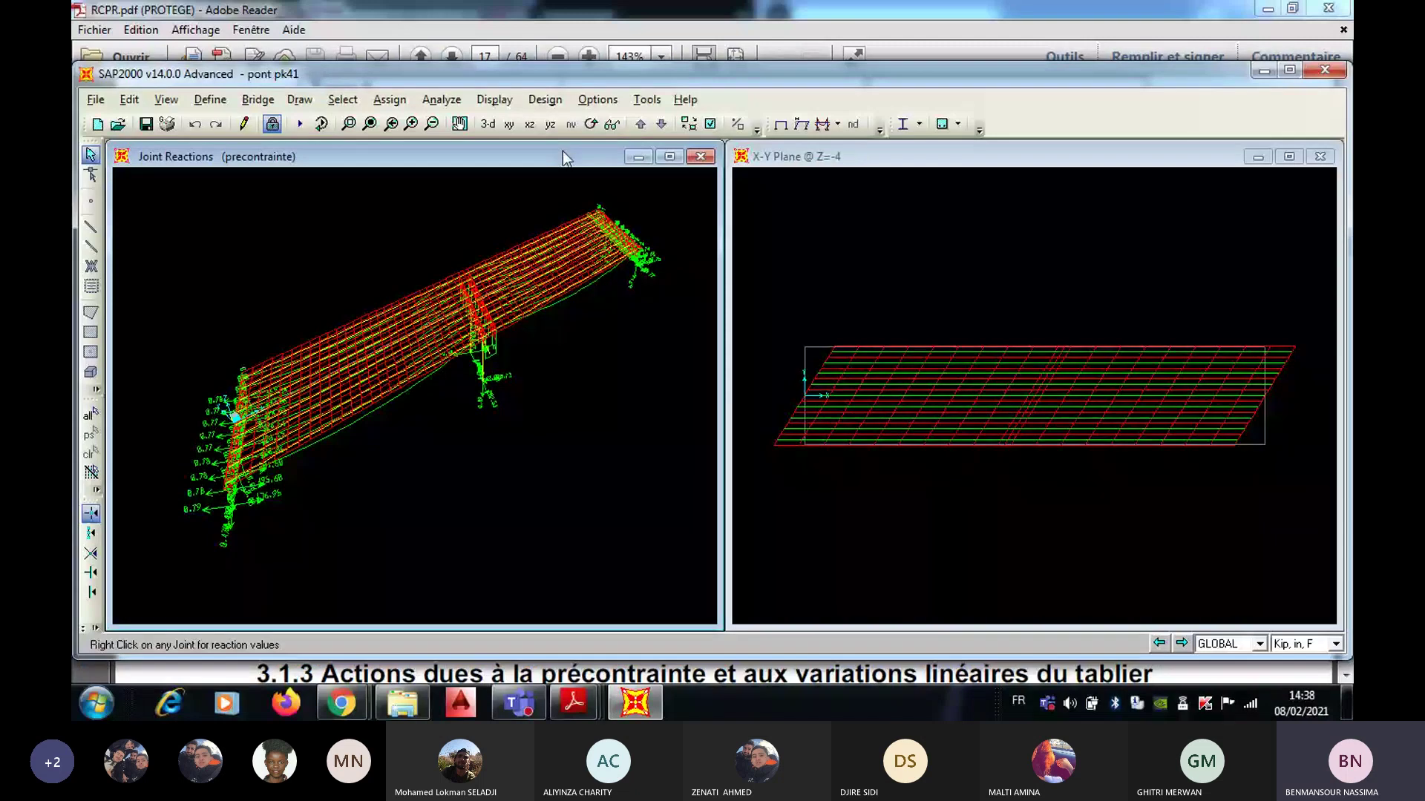
left_click(780, 125)
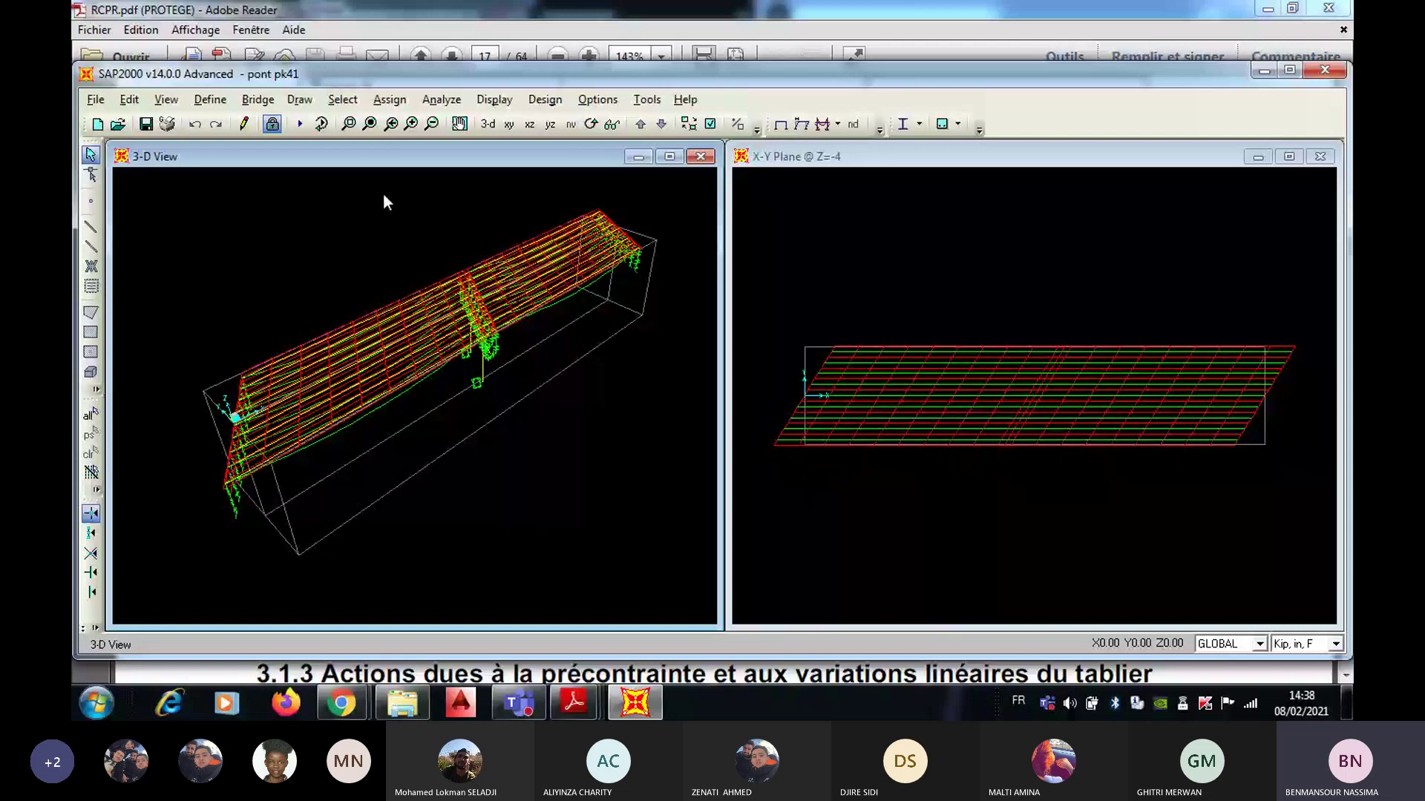
Step: Plot the ELU bridge moment about the horizontal axis (M3) for the entire section in KN, m, C units and inspect the mid-support peak
left_click(494, 99)
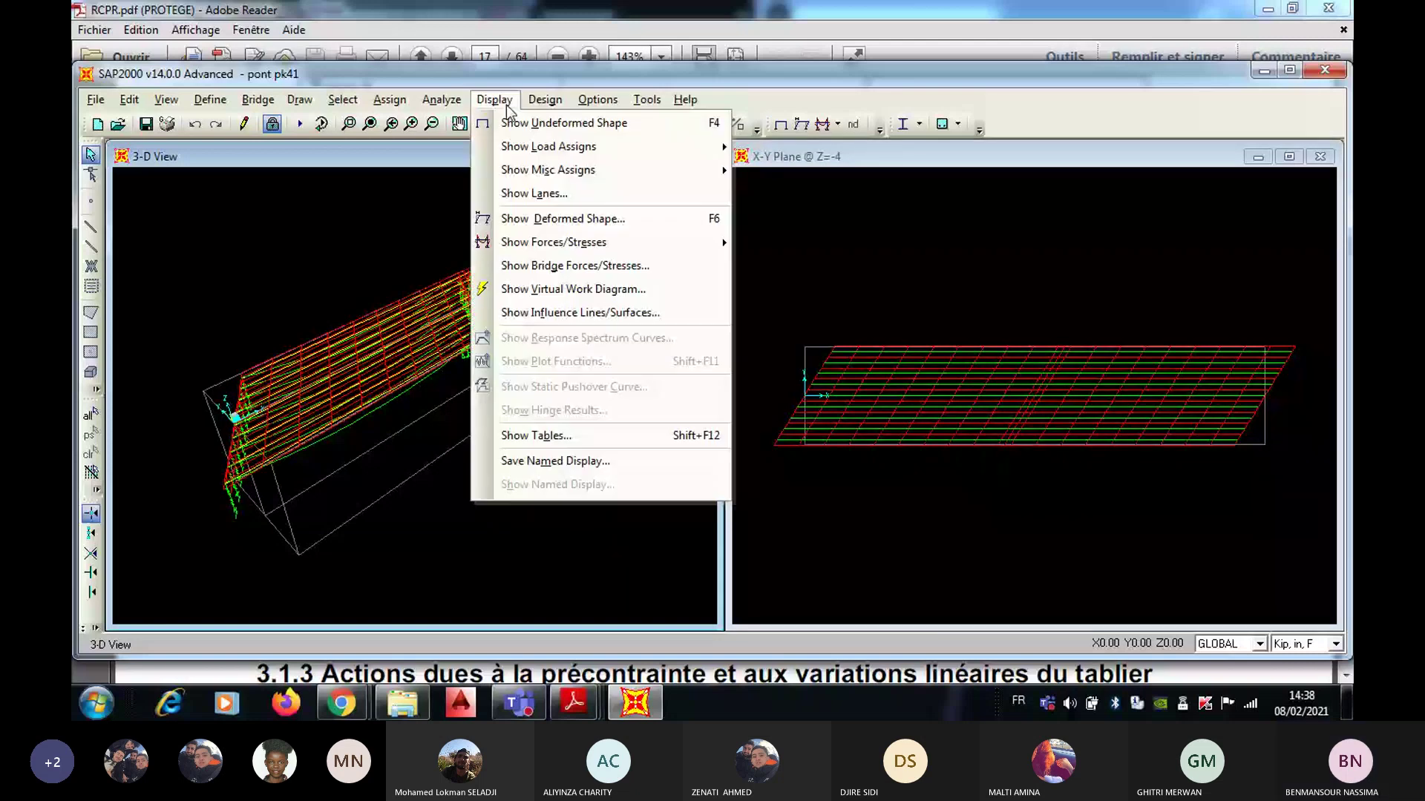
left_click(620, 266)
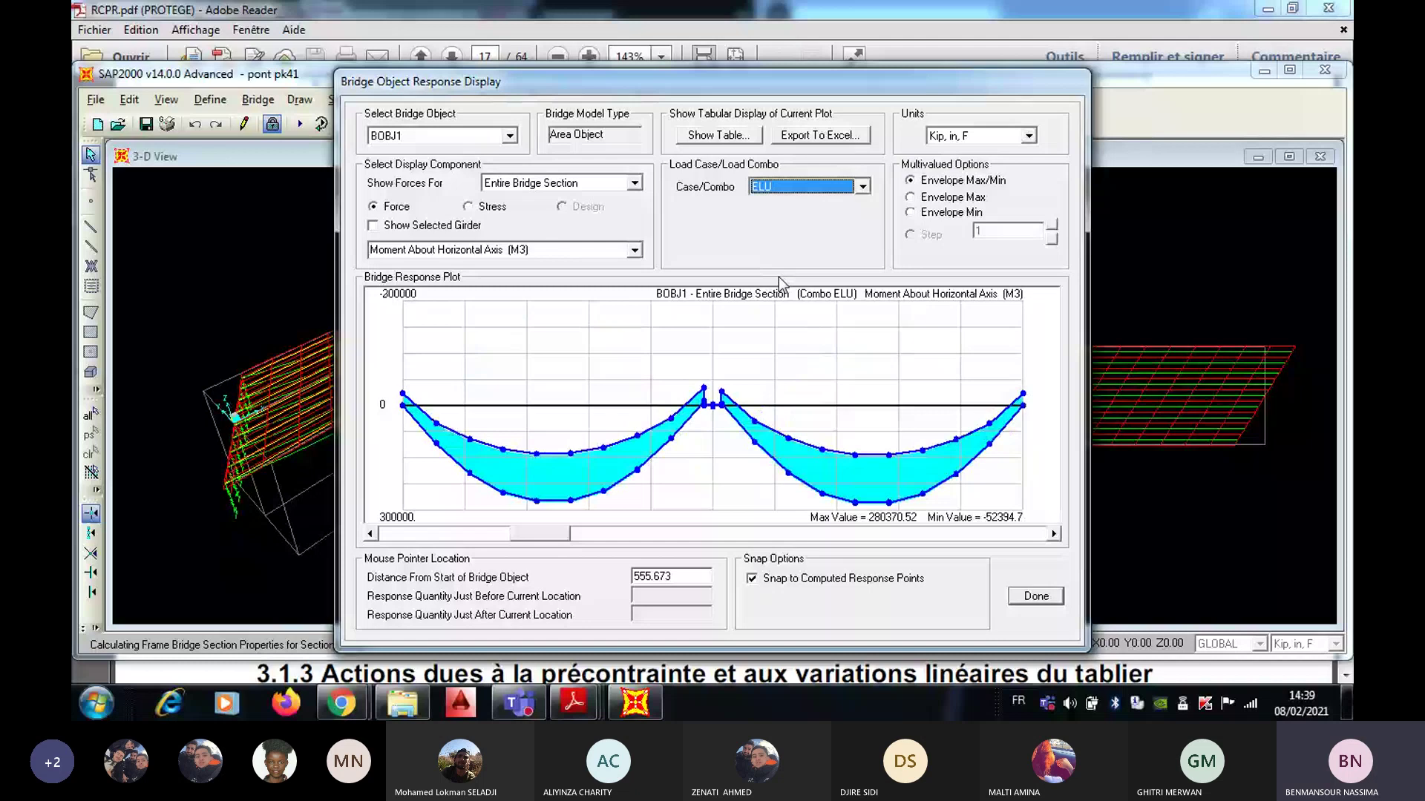
left_click(1028, 135)
left_click(955, 199)
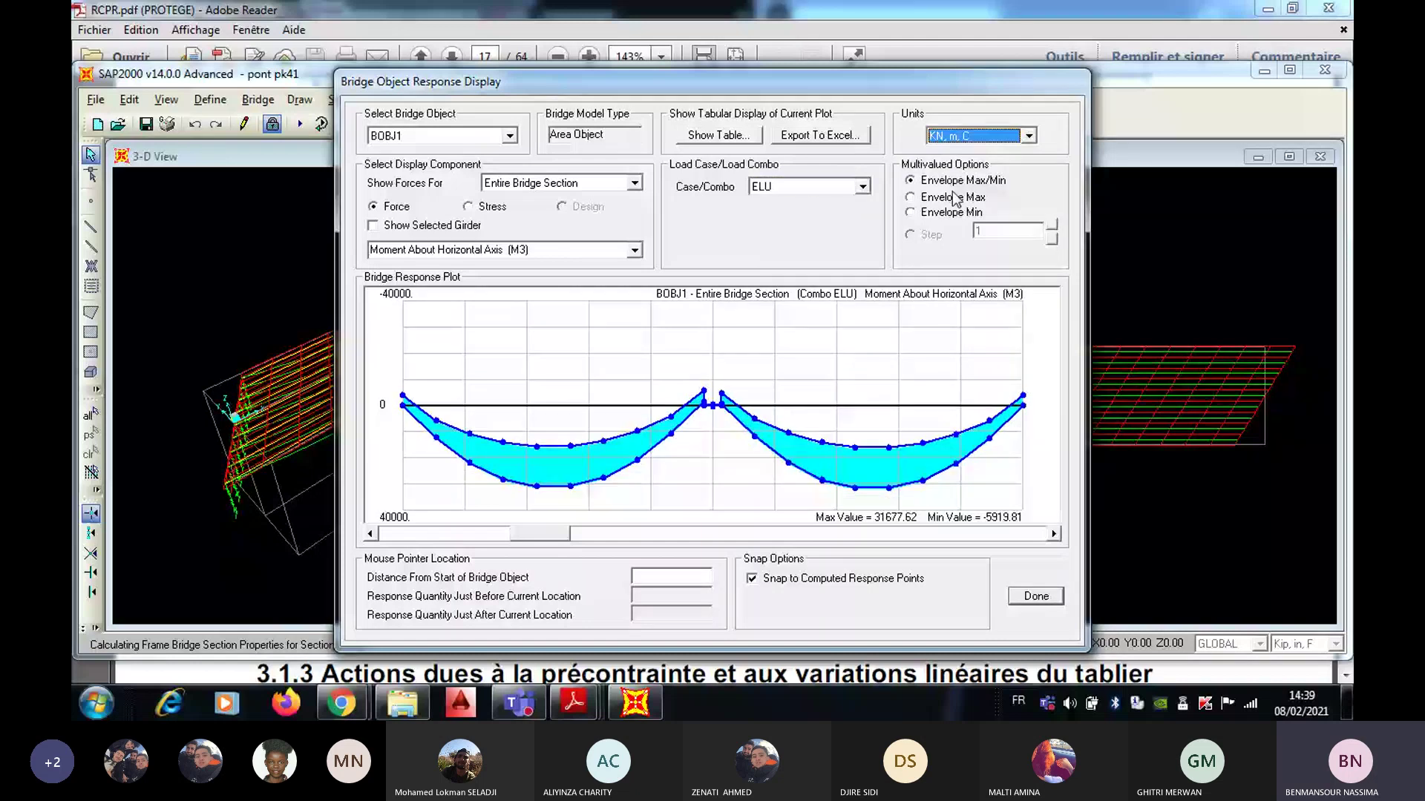
mouse_move(703, 397)
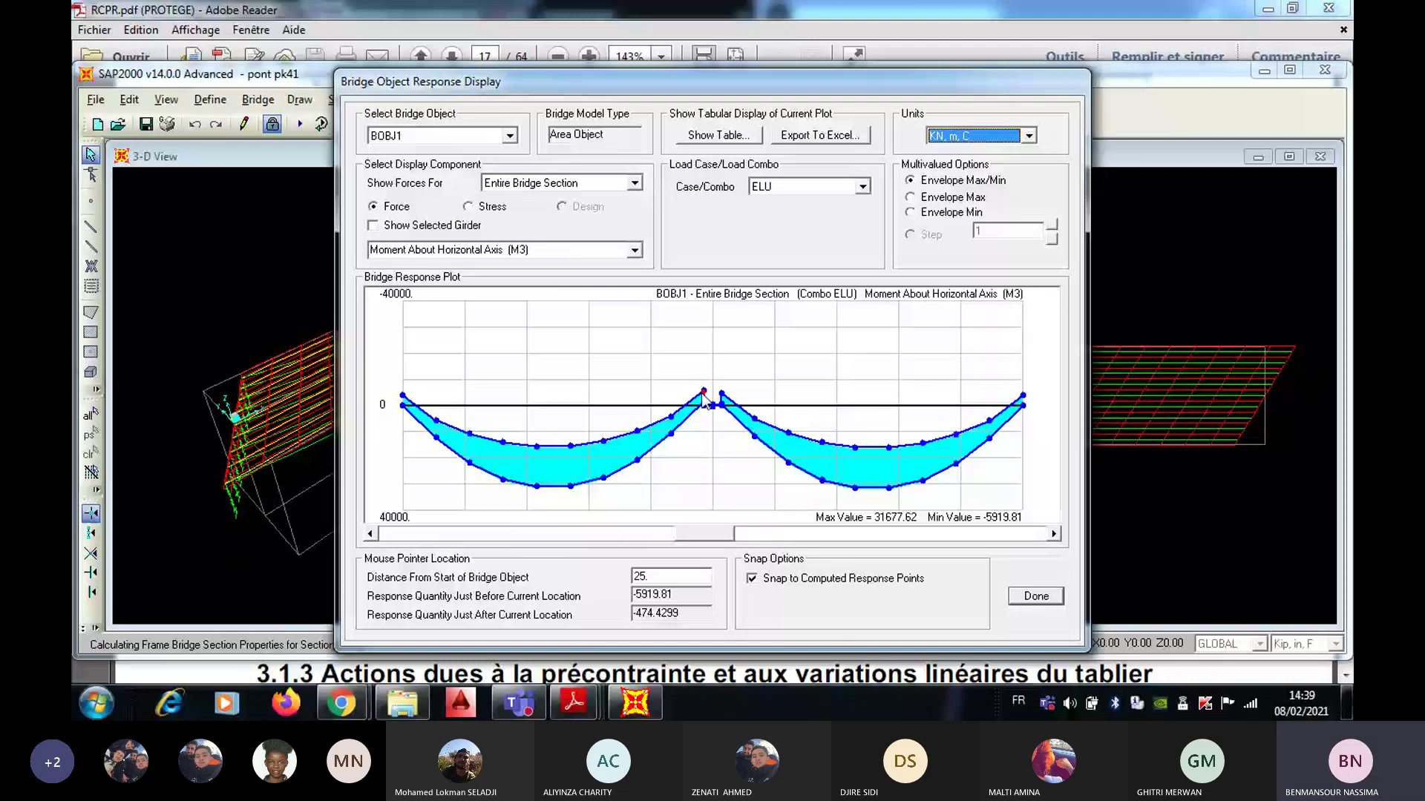
Step: Plot the precontrainte case's M3 moment for the entire bridge section and for Interior Girders 1, 3 and 5
left_click(807, 184)
left_click(826, 261)
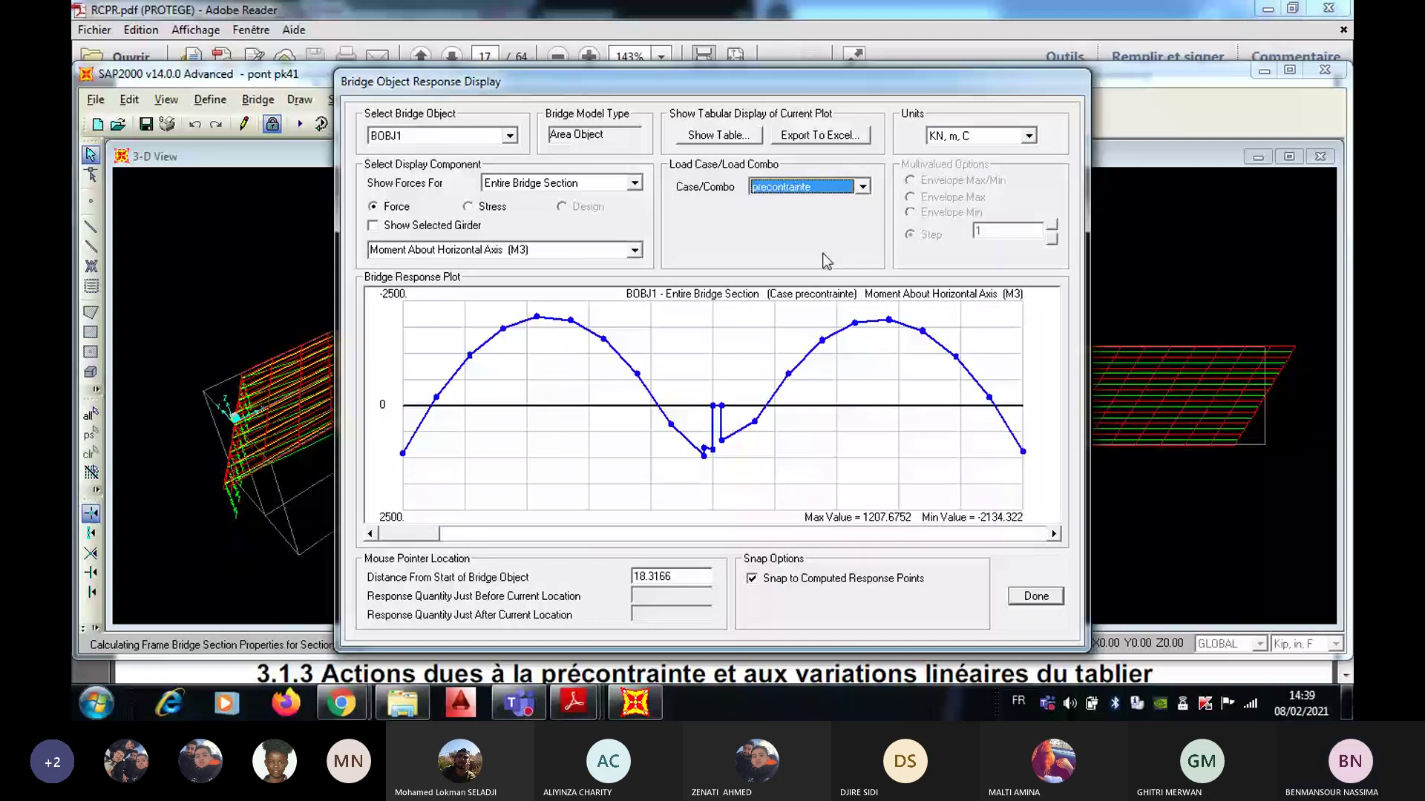
mouse_move(703, 466)
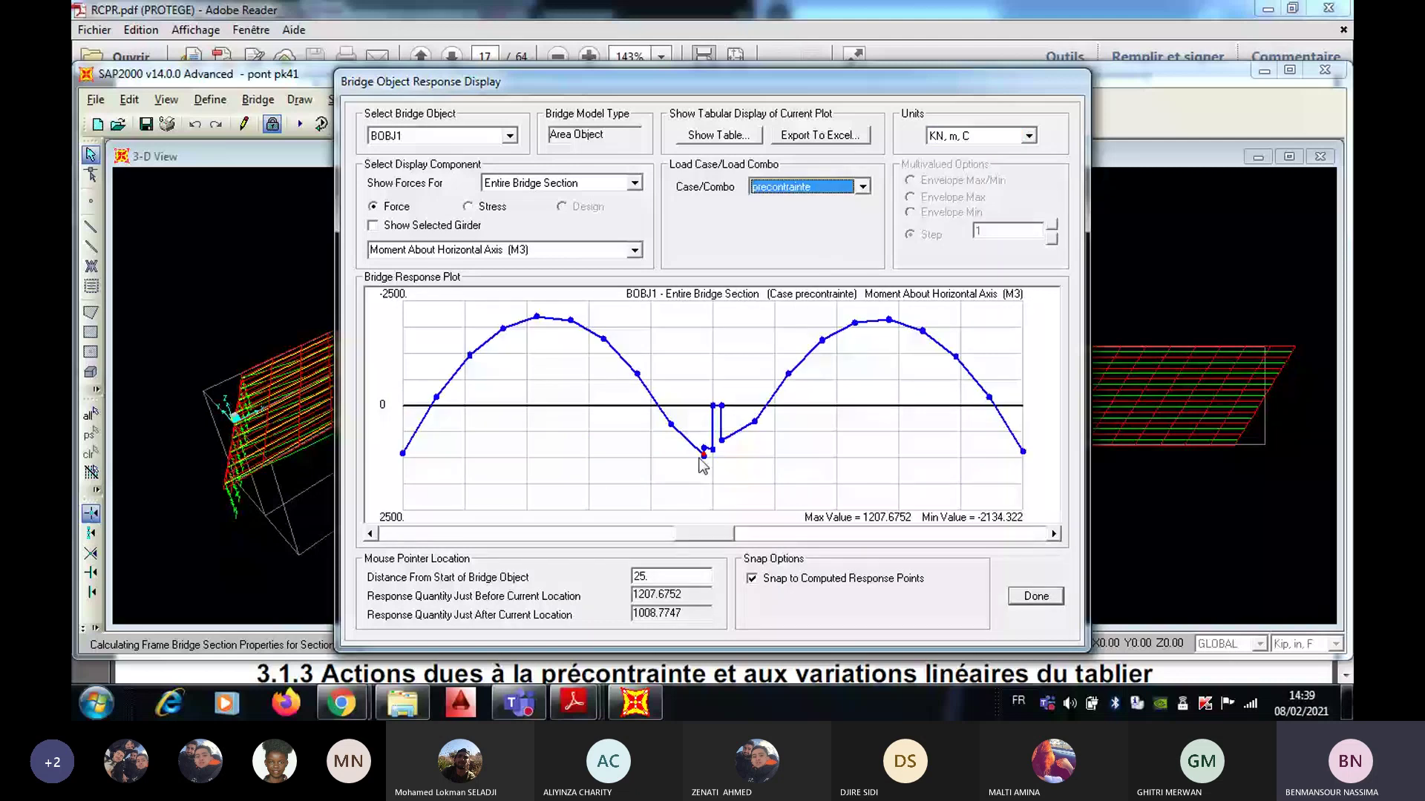
left_click(586, 181)
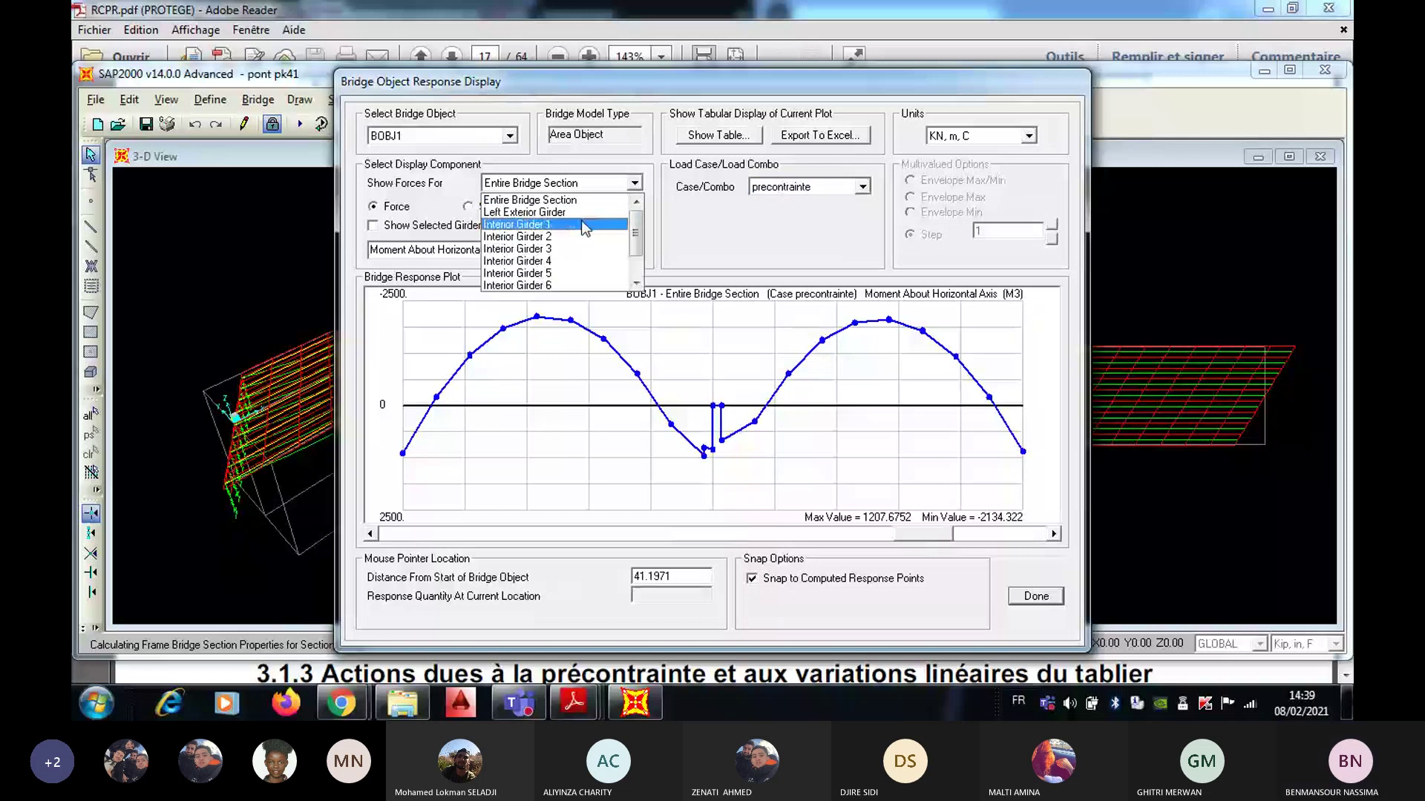
left_click(583, 226)
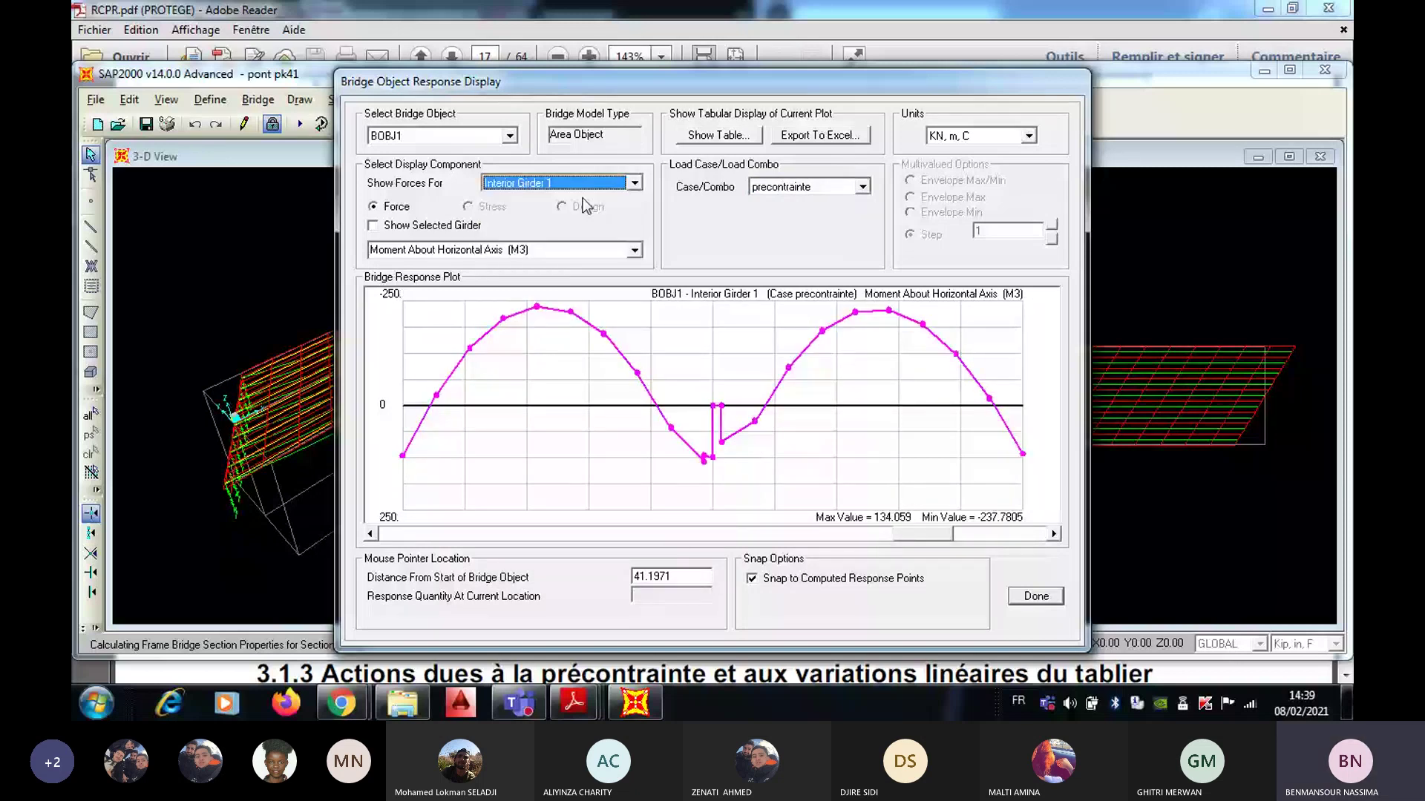
left_click(587, 185)
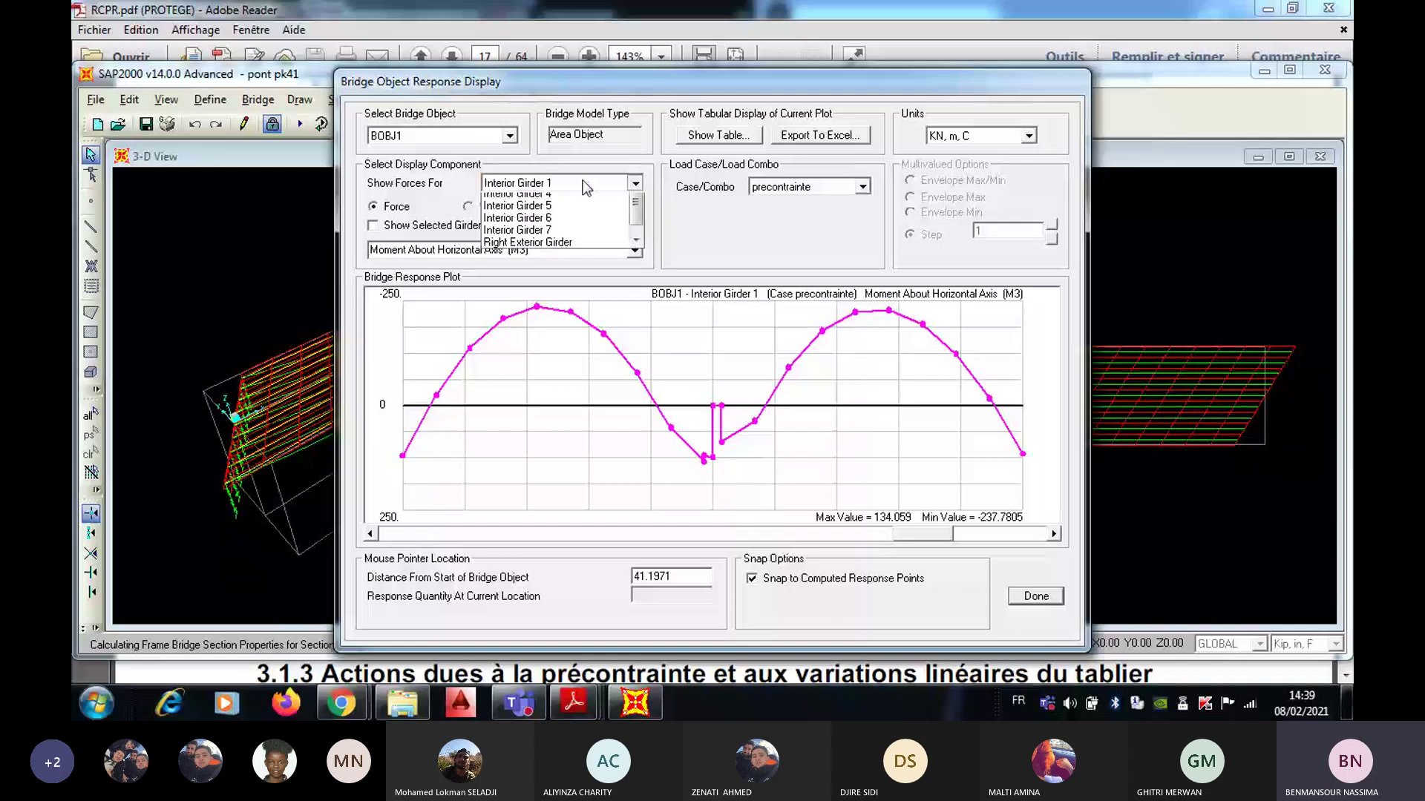
scroll(575, 248, "down", 2)
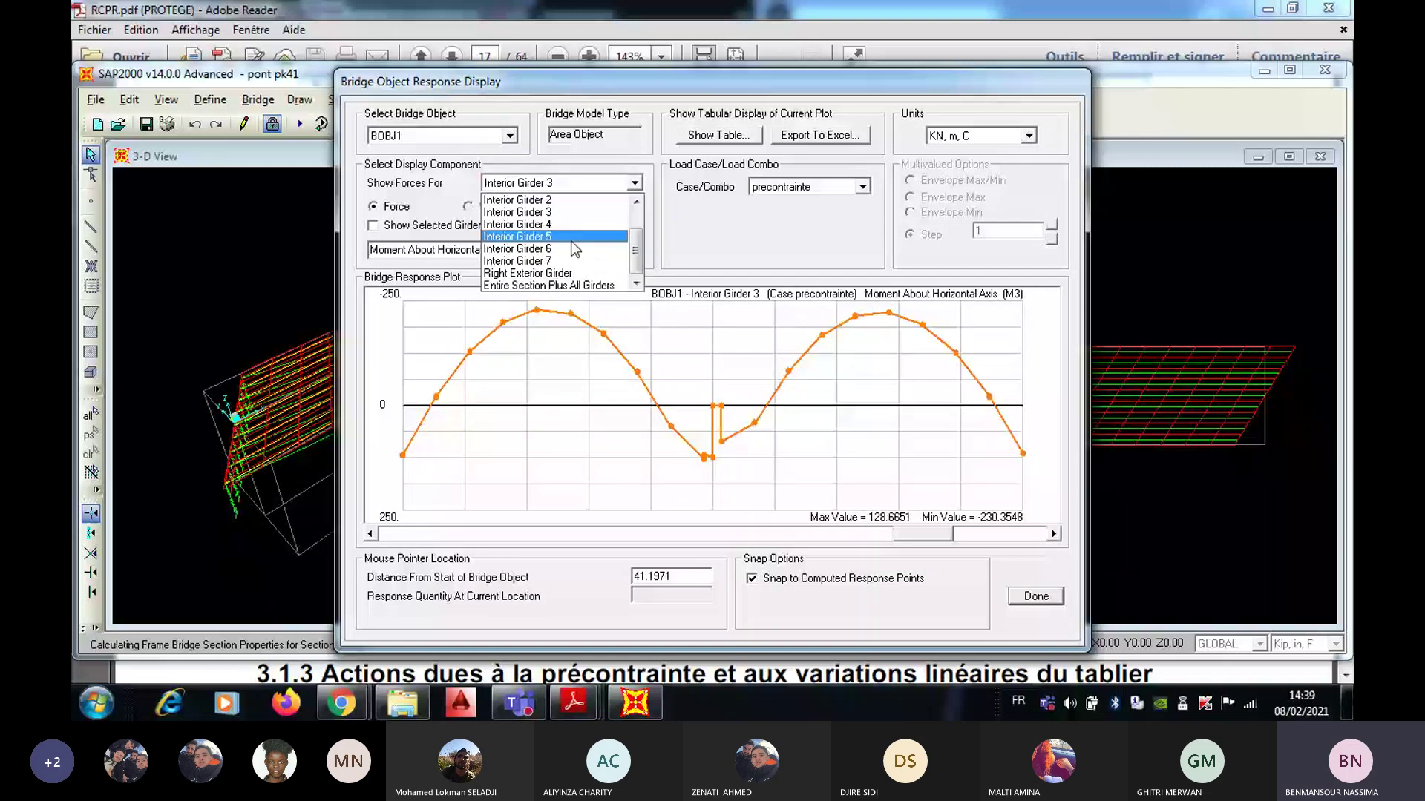
left_click(570, 237)
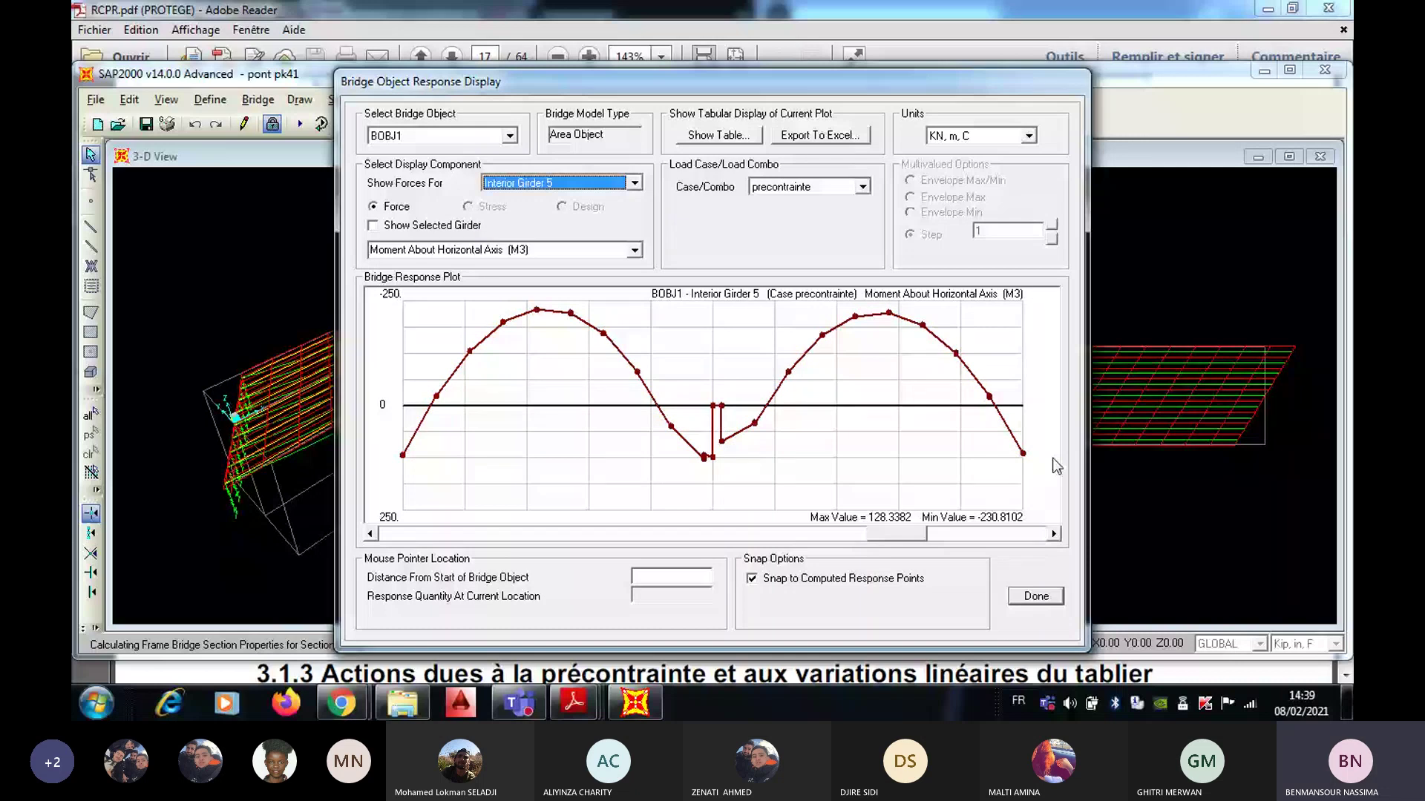
Step: View the temperature1 moment diagram for Interior Girder 5 and close the bridge response display
left_click(862, 187)
left_click(801, 252)
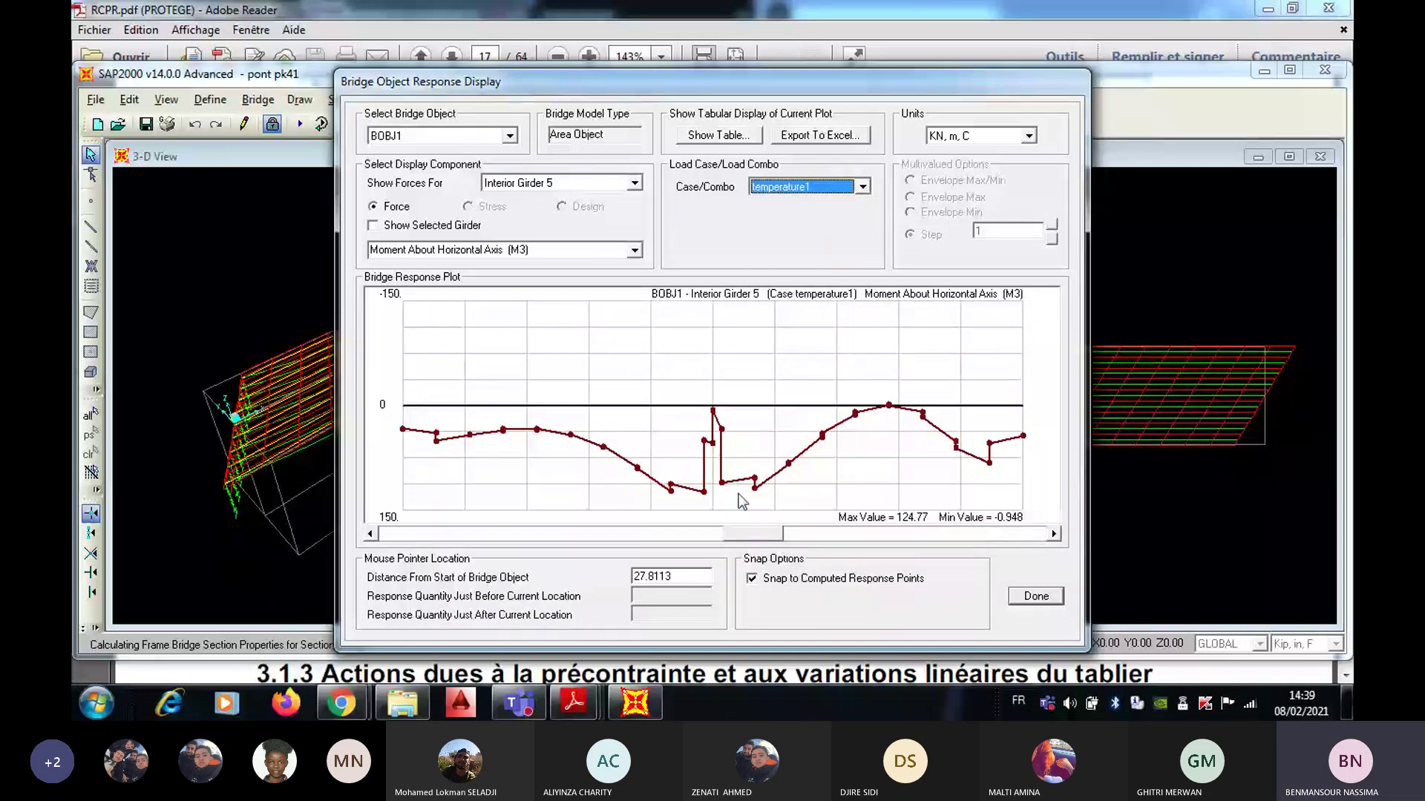
left_click(862, 187)
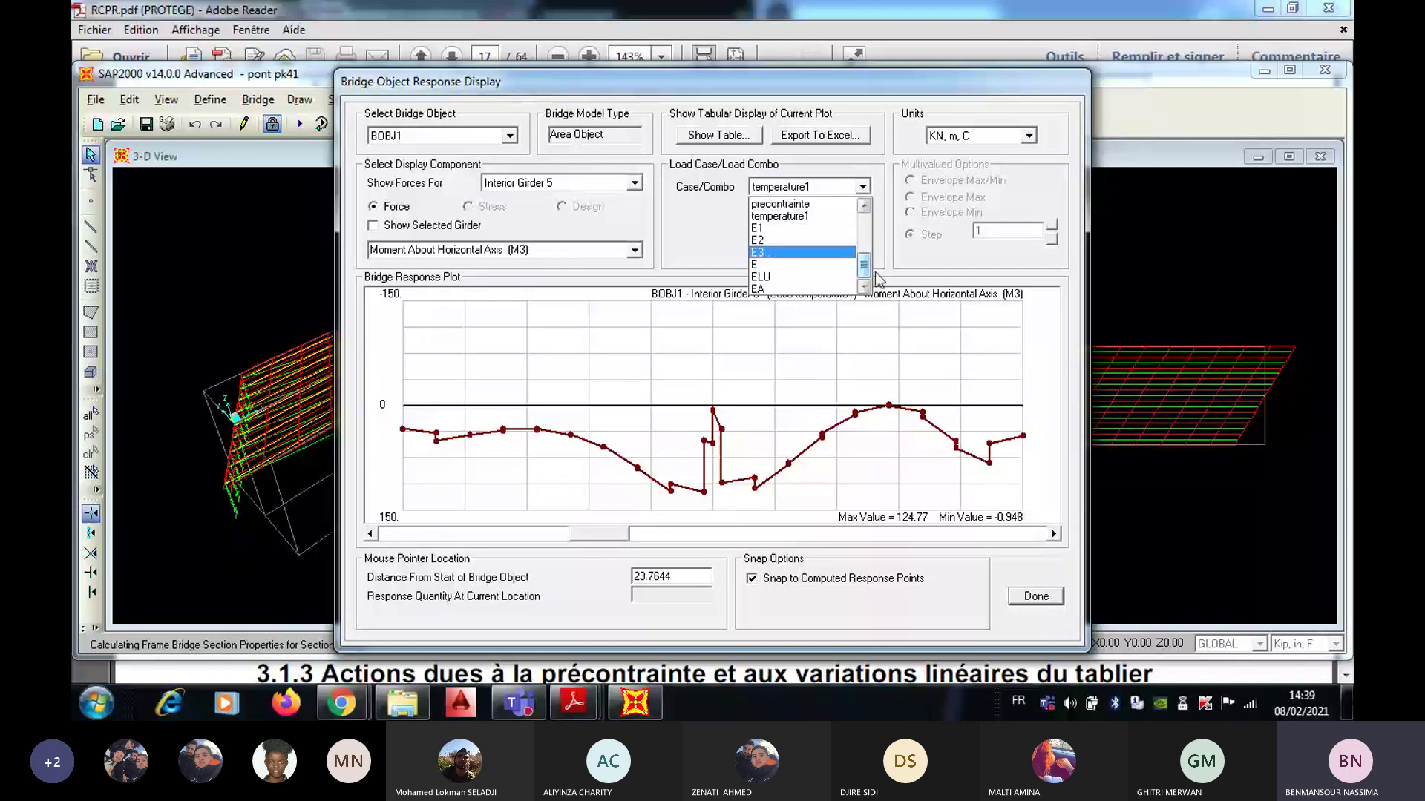
left_click_drag(876, 273, 874, 249)
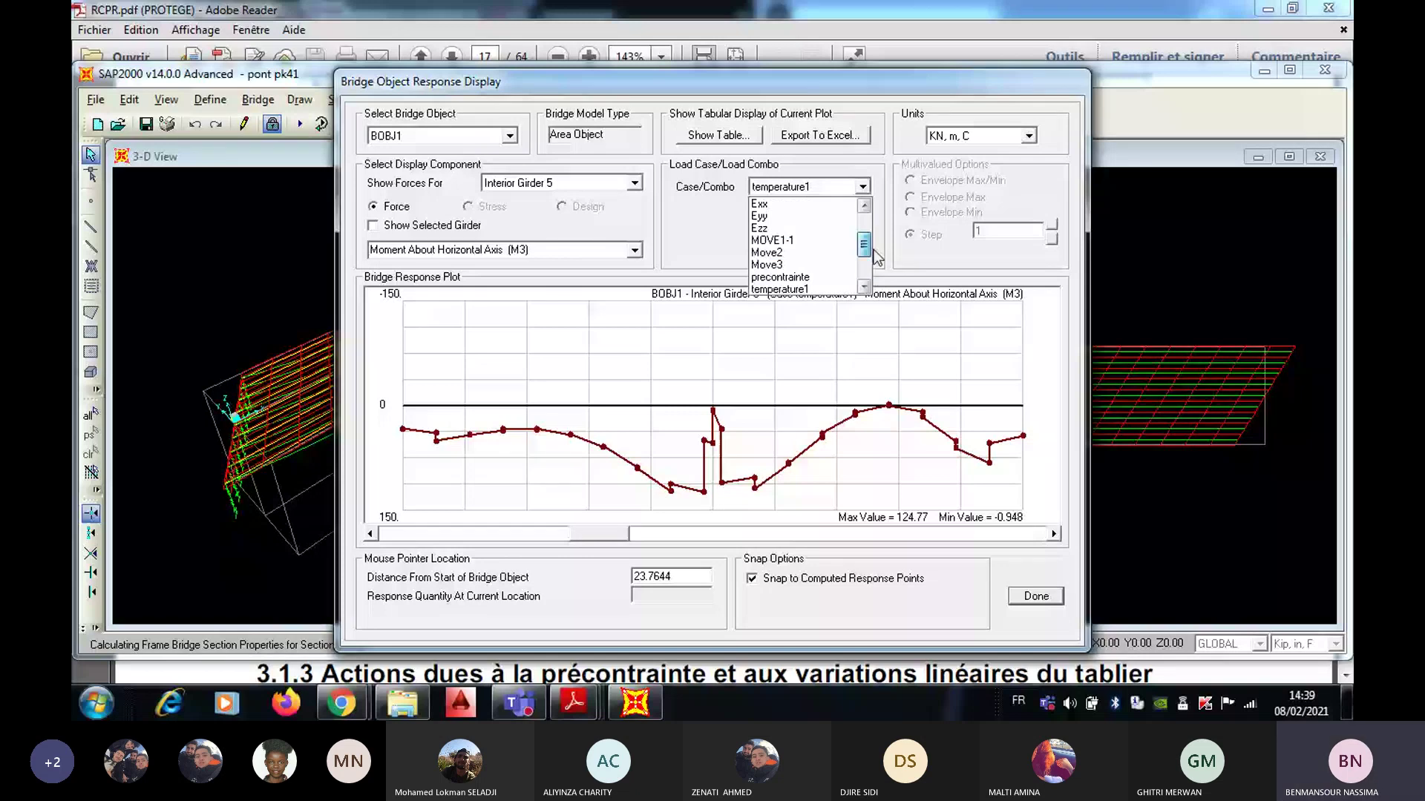
left_click(1034, 596)
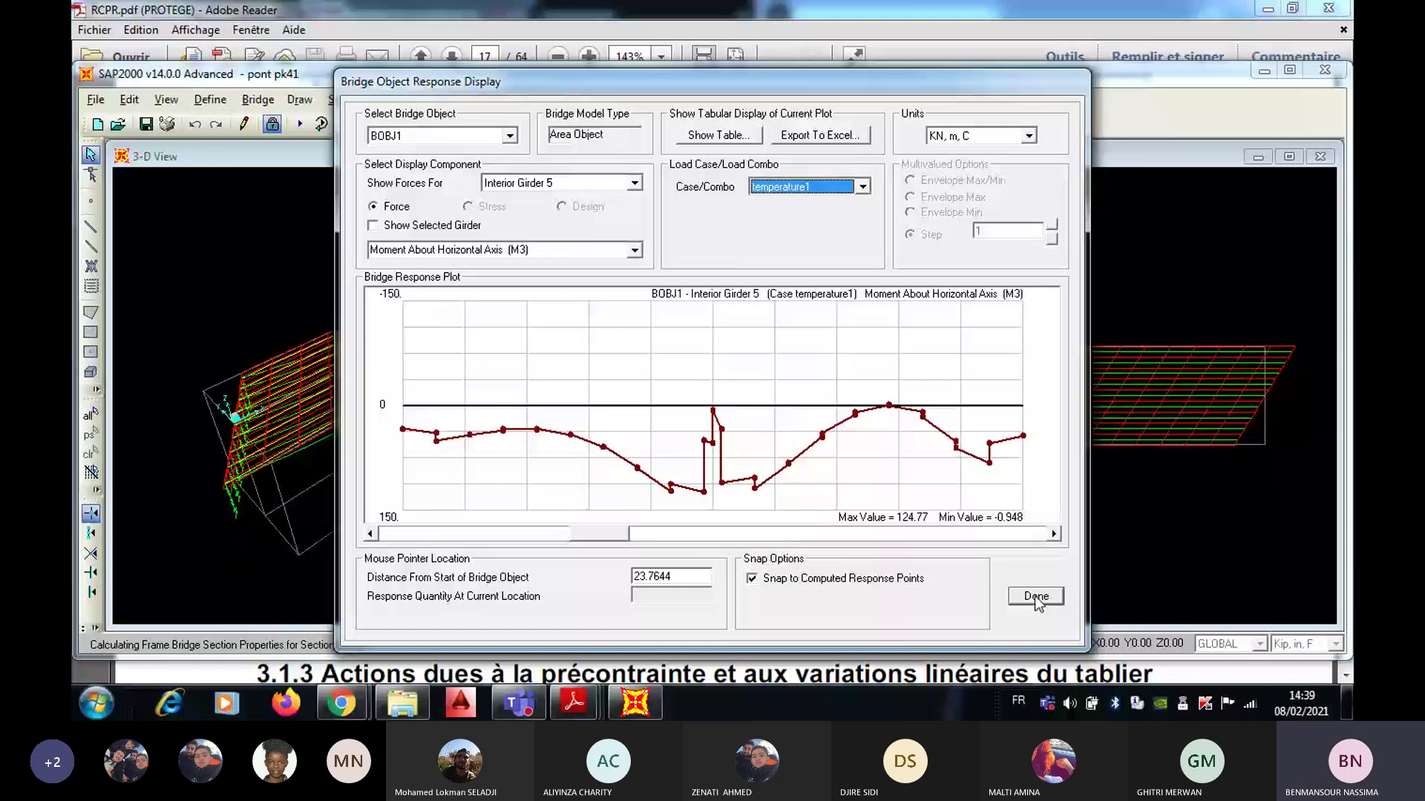
left_click(1034, 596)
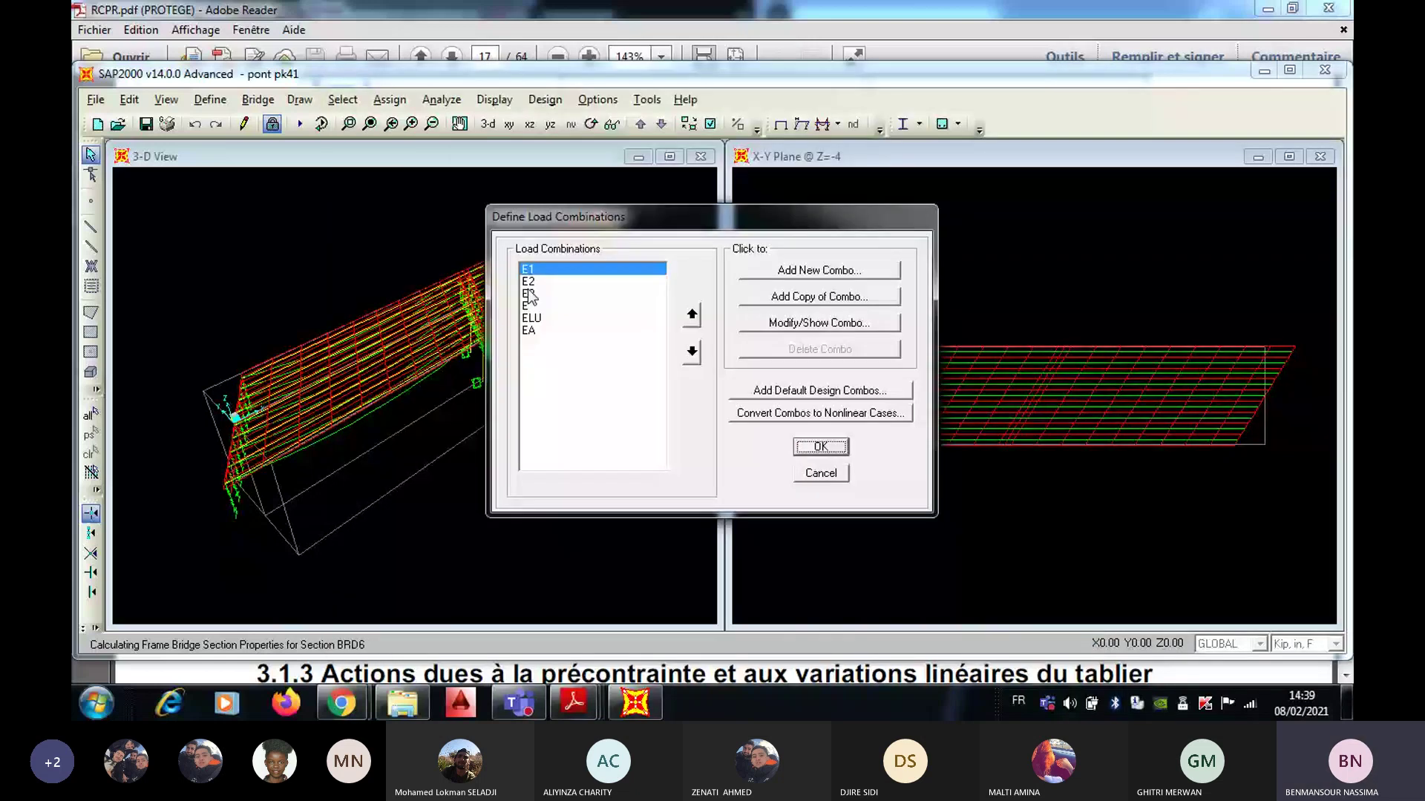
Step: Add a linear-add load combination P+G combining G, GPP and precontrainte, each with scale factor 1
left_click(818, 270)
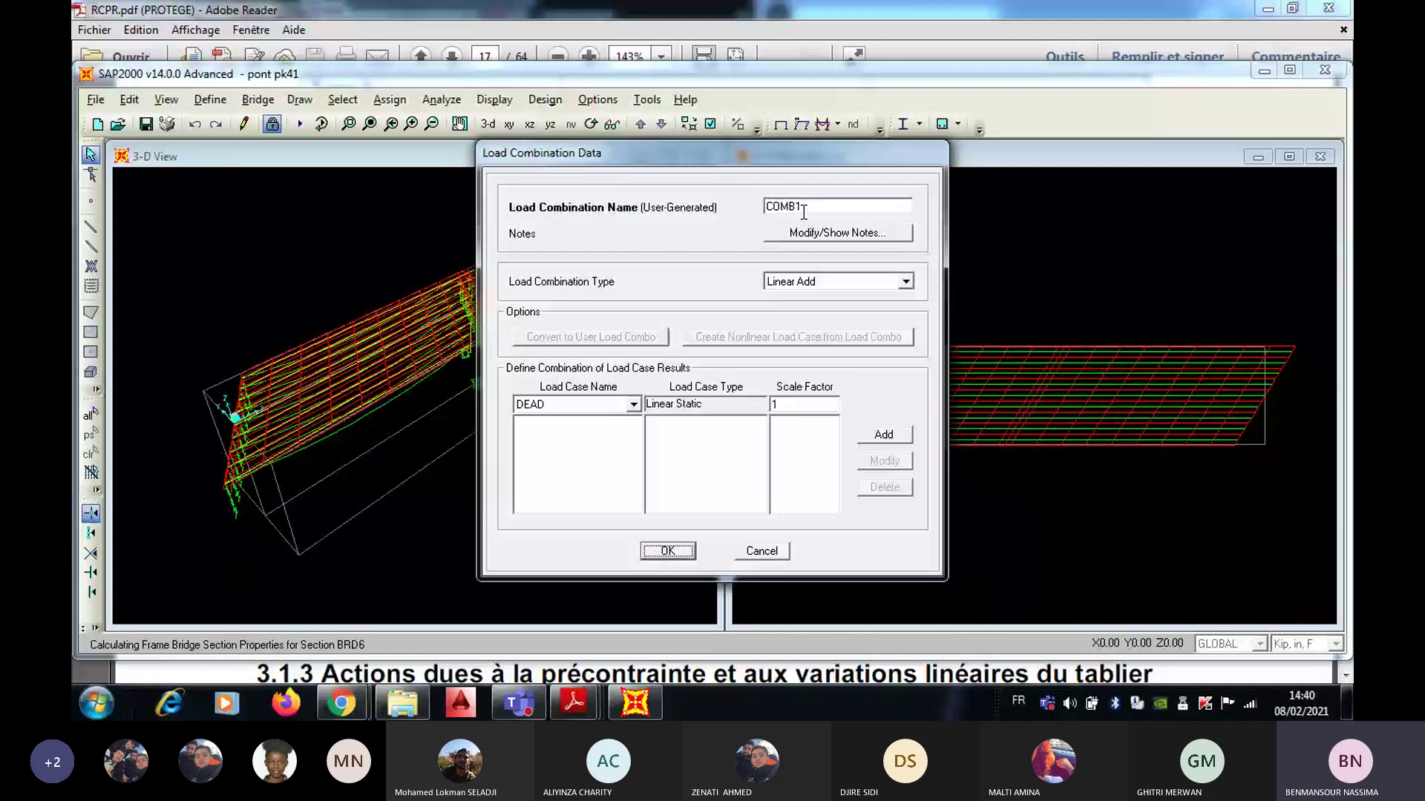
double_click(804, 212)
type("P+G")
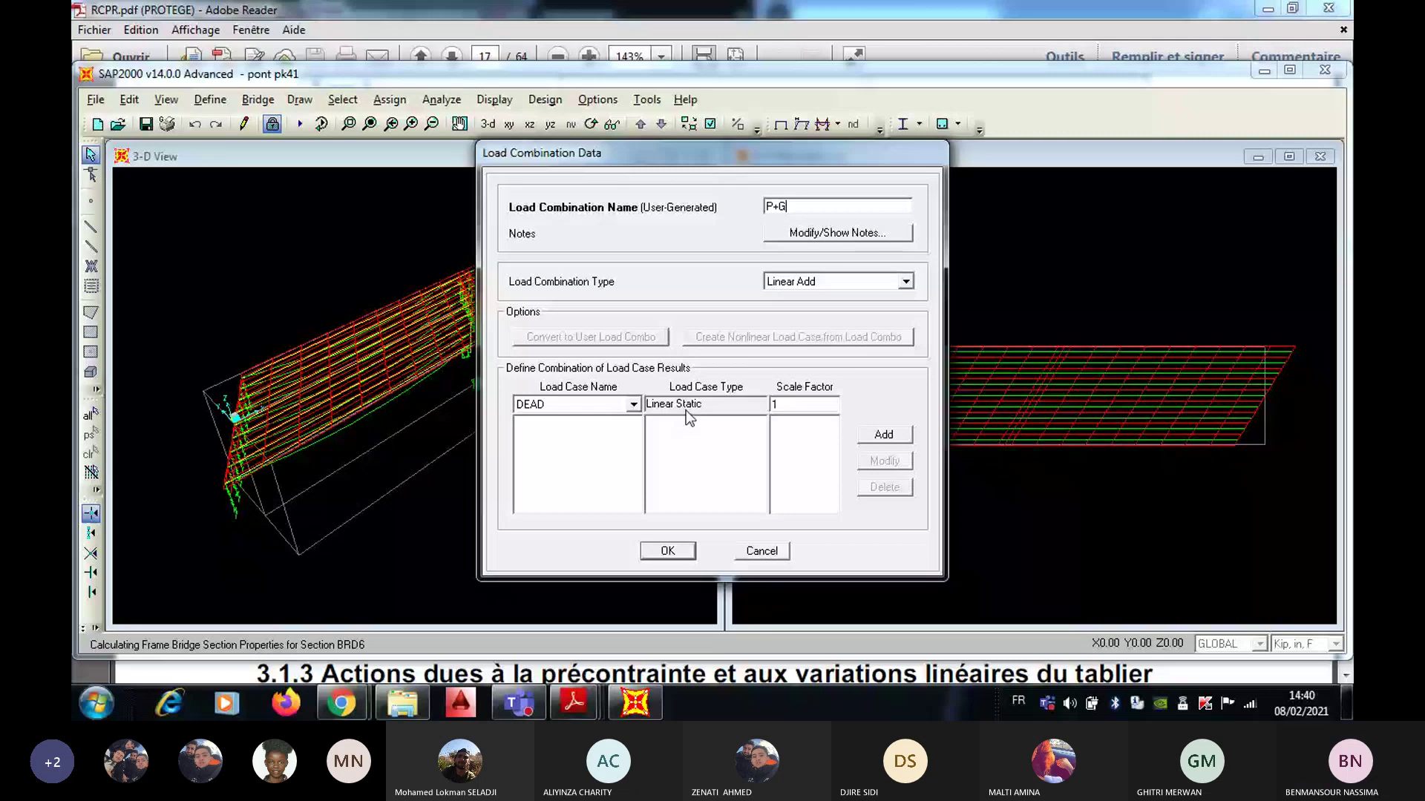
left_click(633, 405)
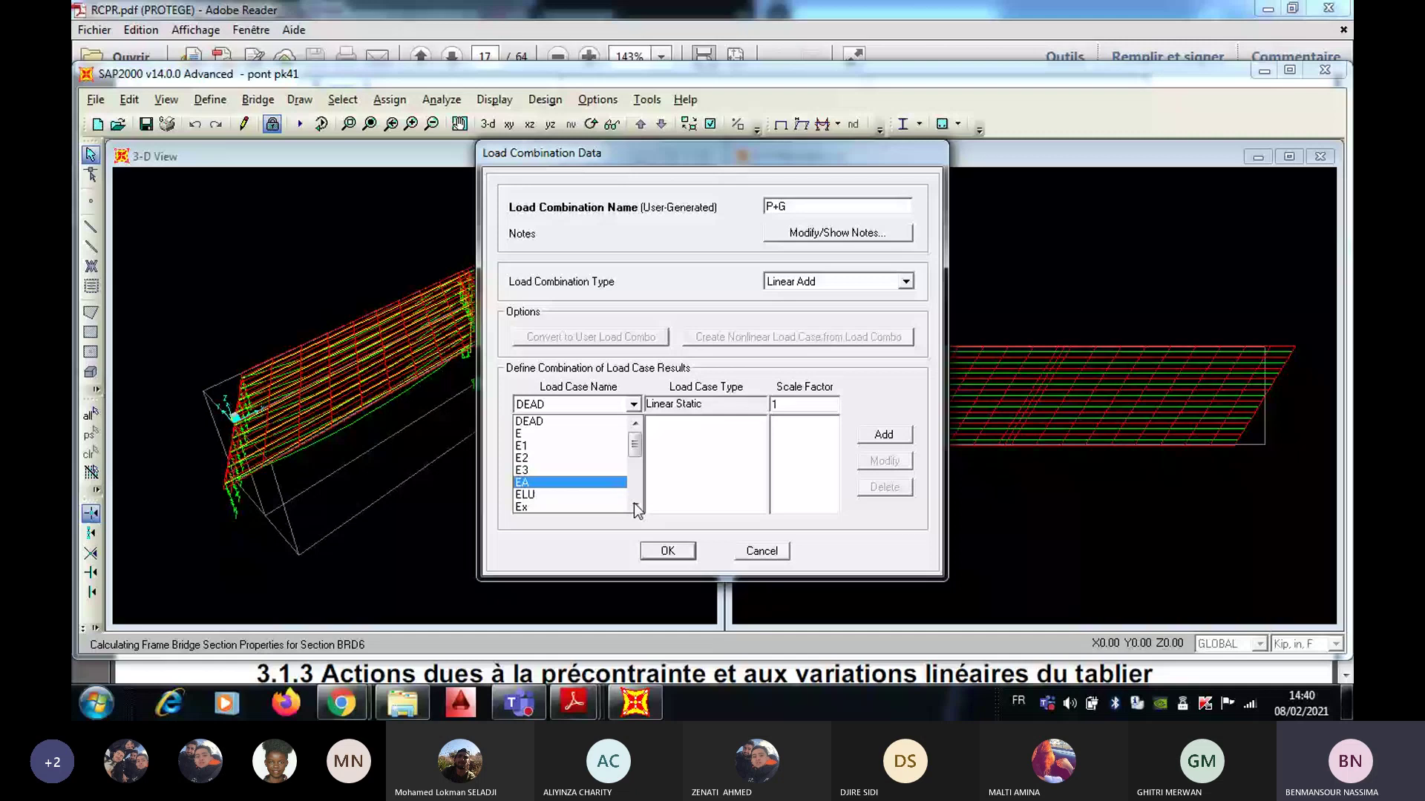
left_click(626, 479)
left_click(884, 434)
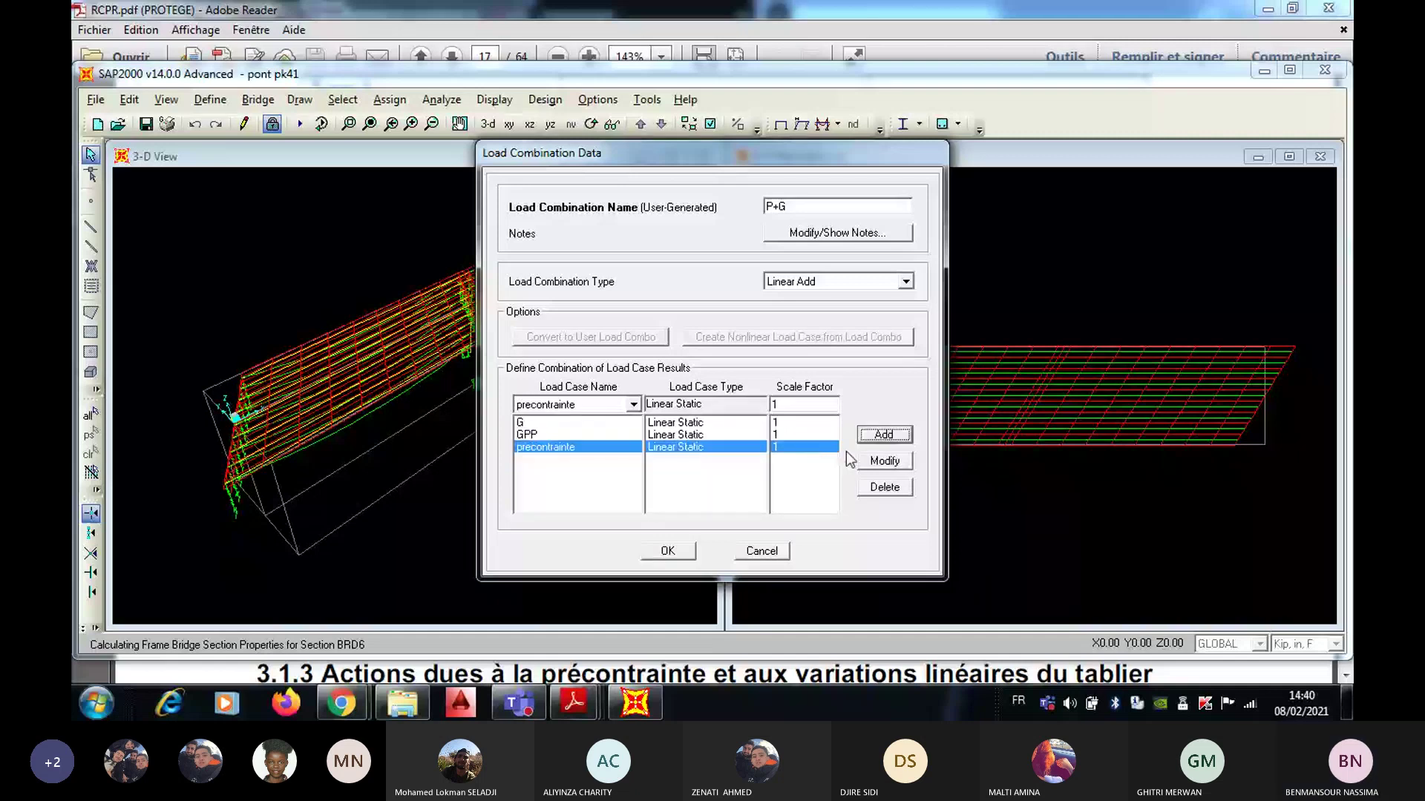
left_click(668, 552)
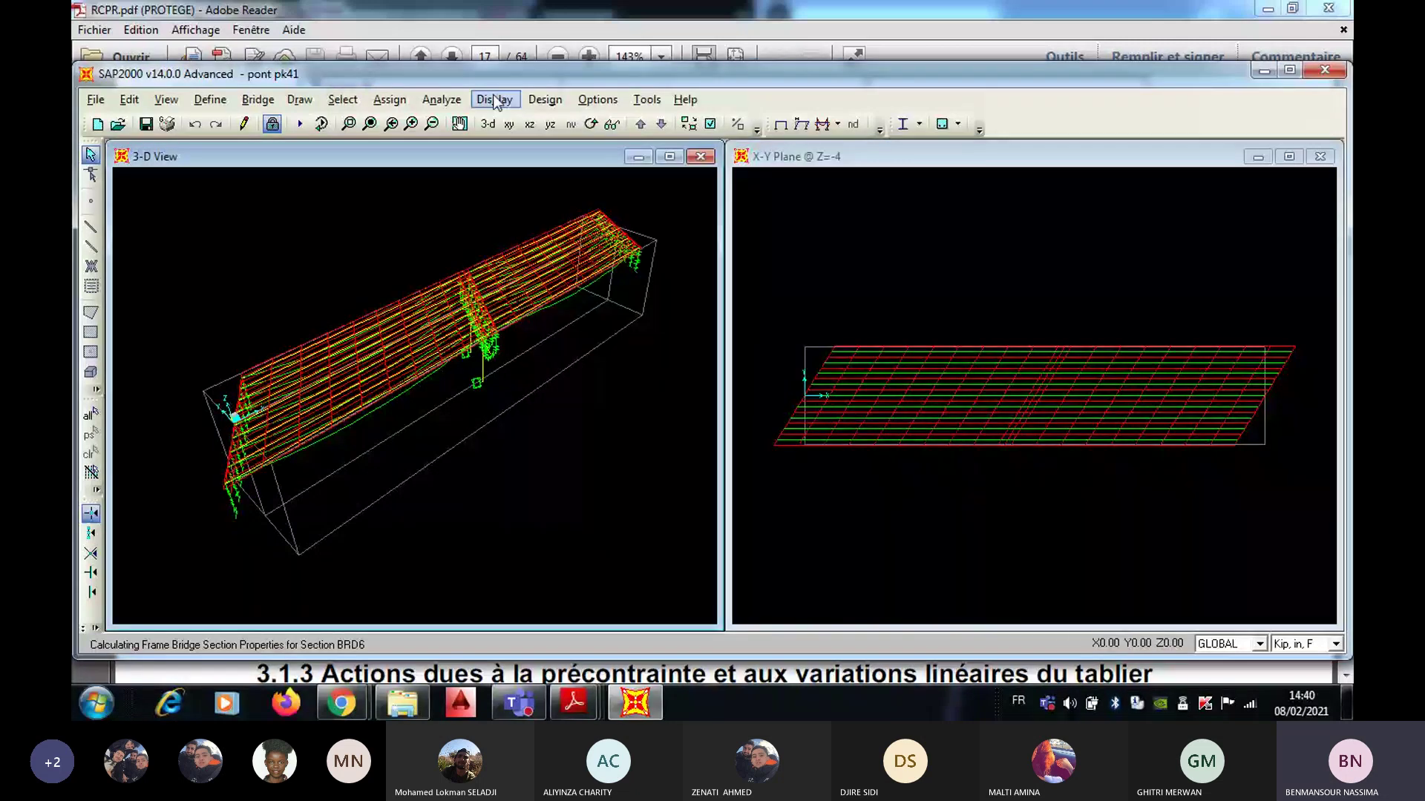
Step: Plot the entire bridge section's M3 moment for the P+G combination and compare it with ELU
left_click(494, 100)
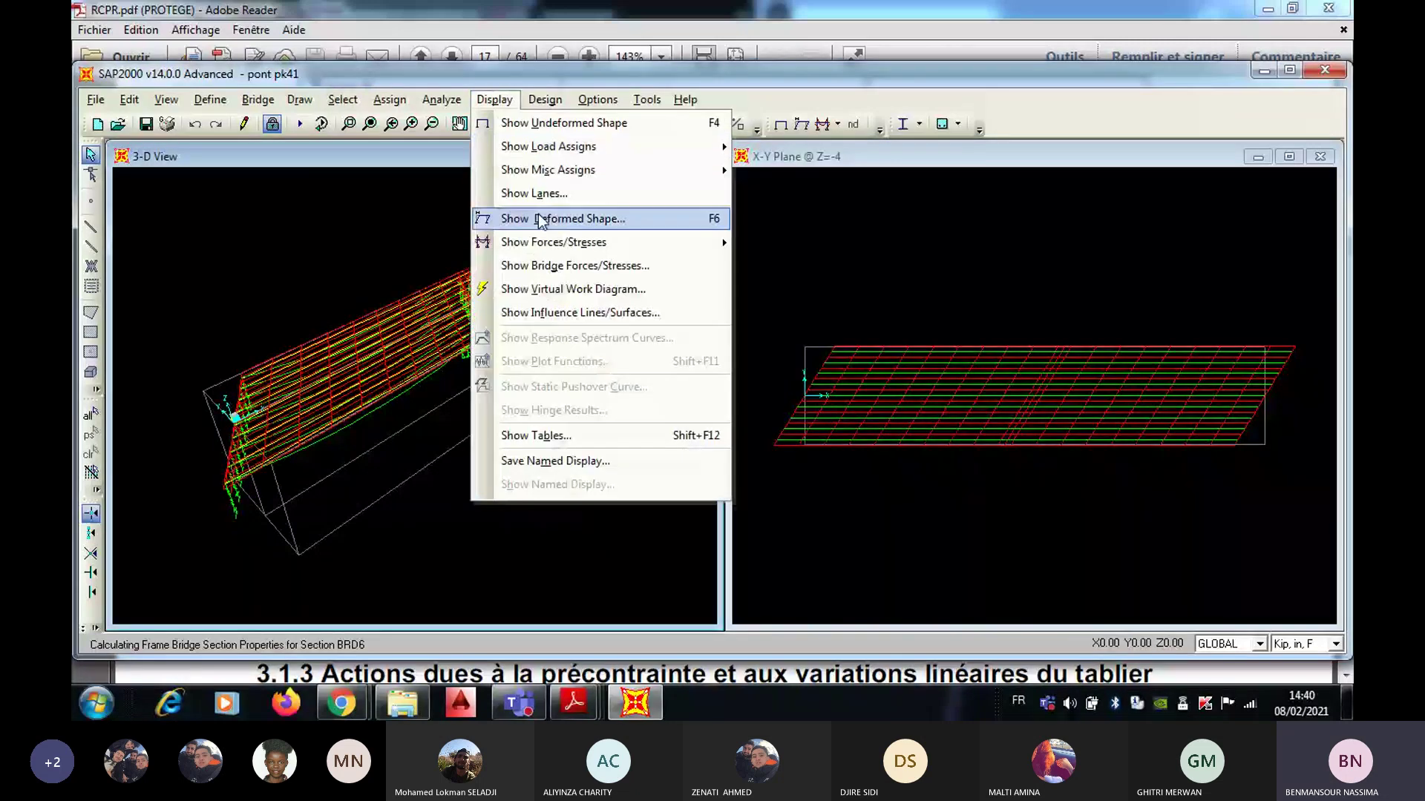
left_click(570, 270)
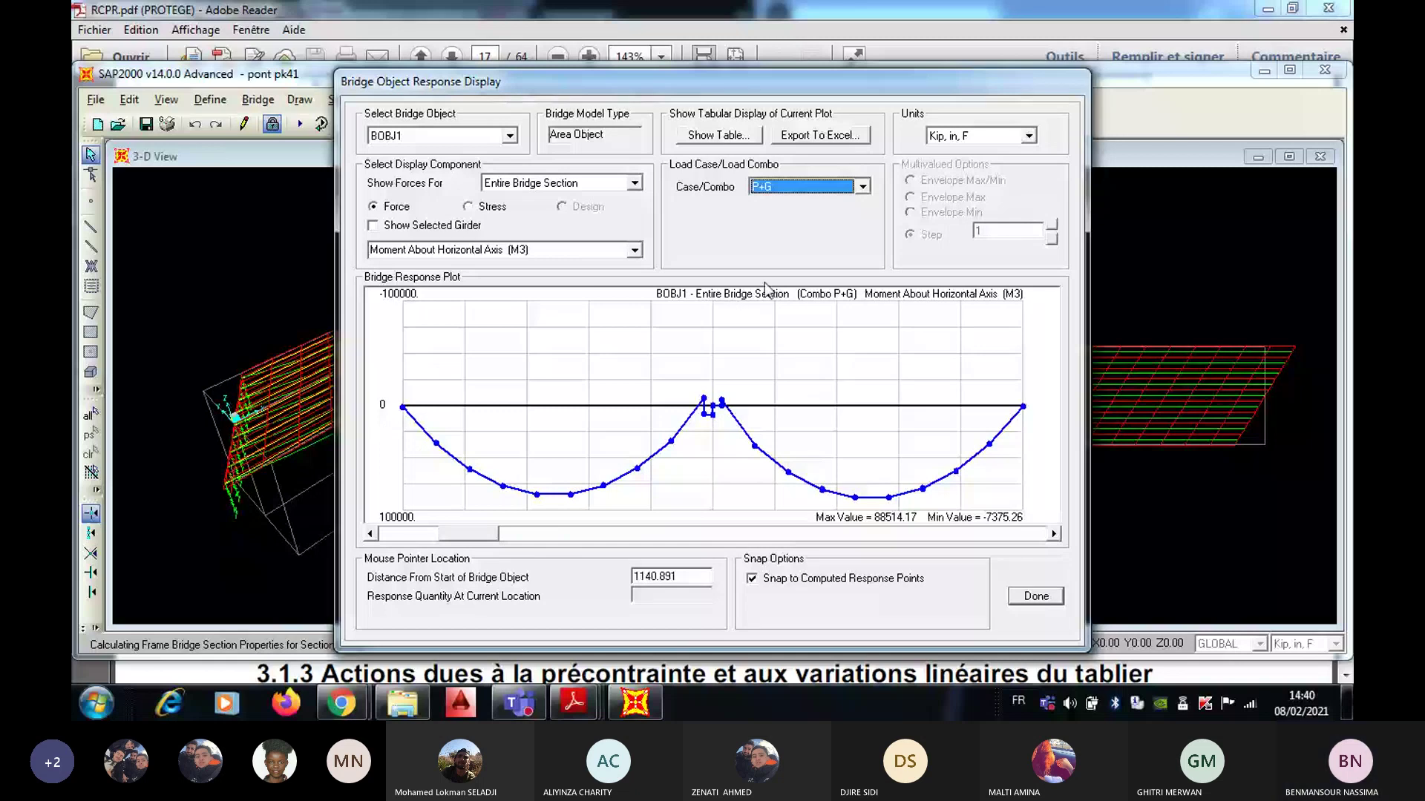
left_click(862, 187)
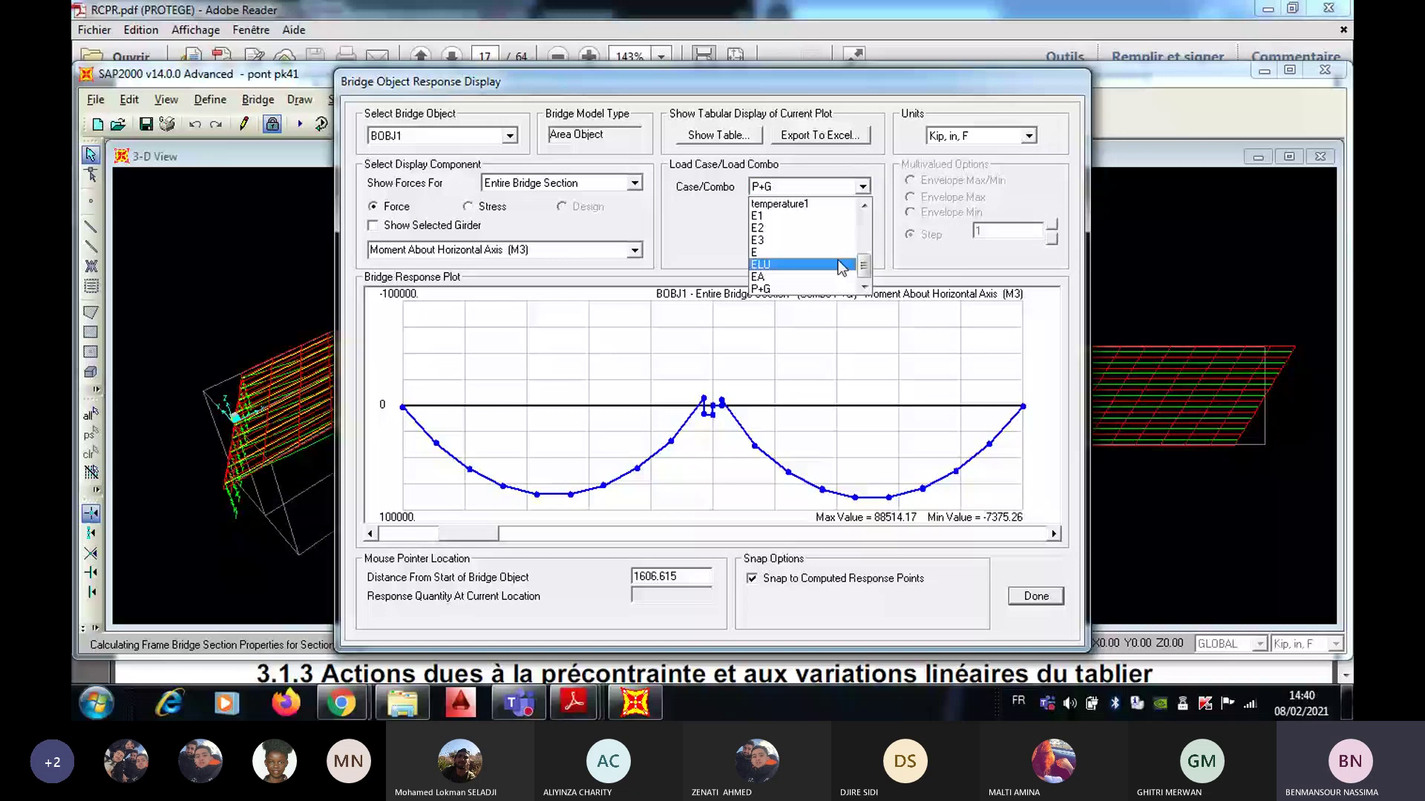
left_click(842, 265)
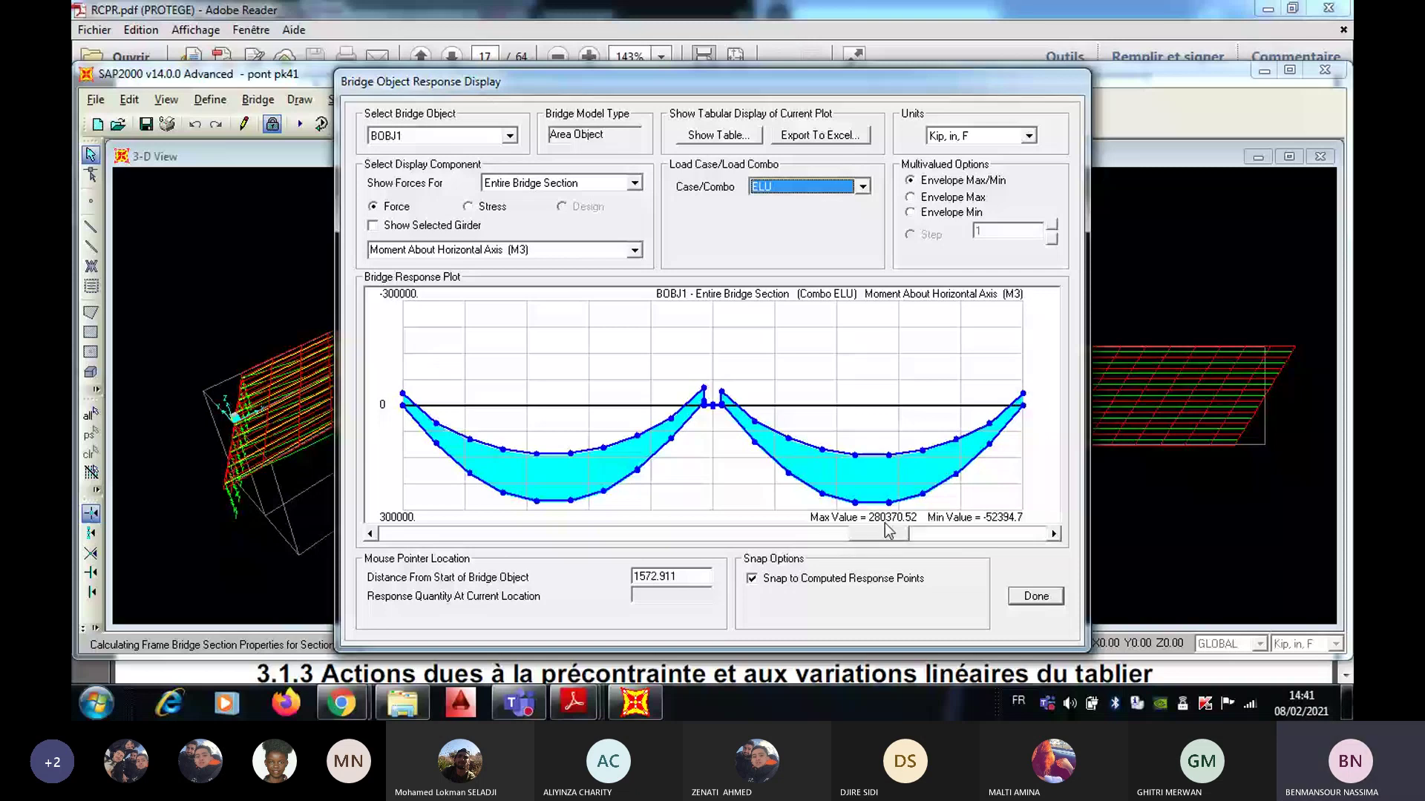
Step: View the entire-section M3 moment diagrams for the GPP and G load cases
left_click(862, 186)
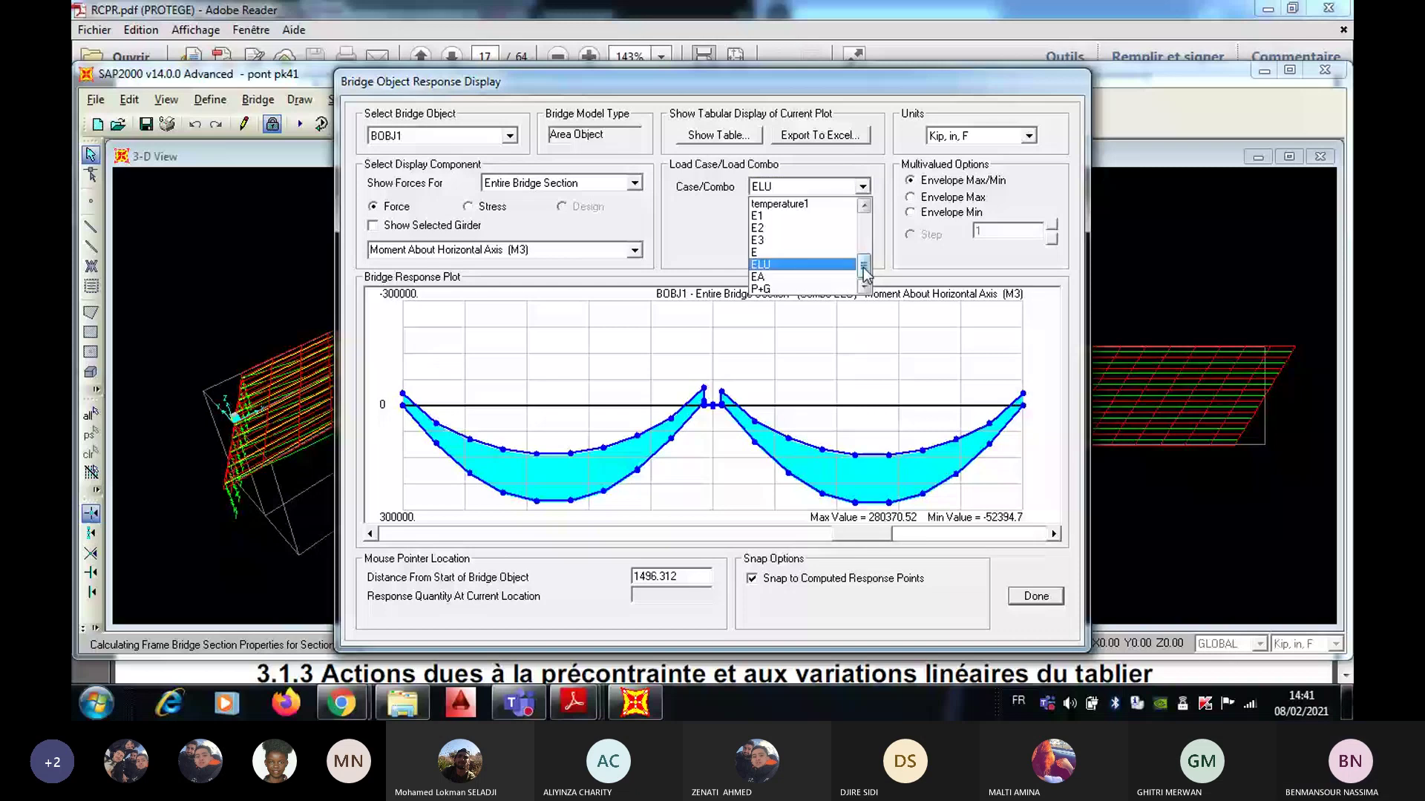
left_click_drag(864, 270, 867, 229)
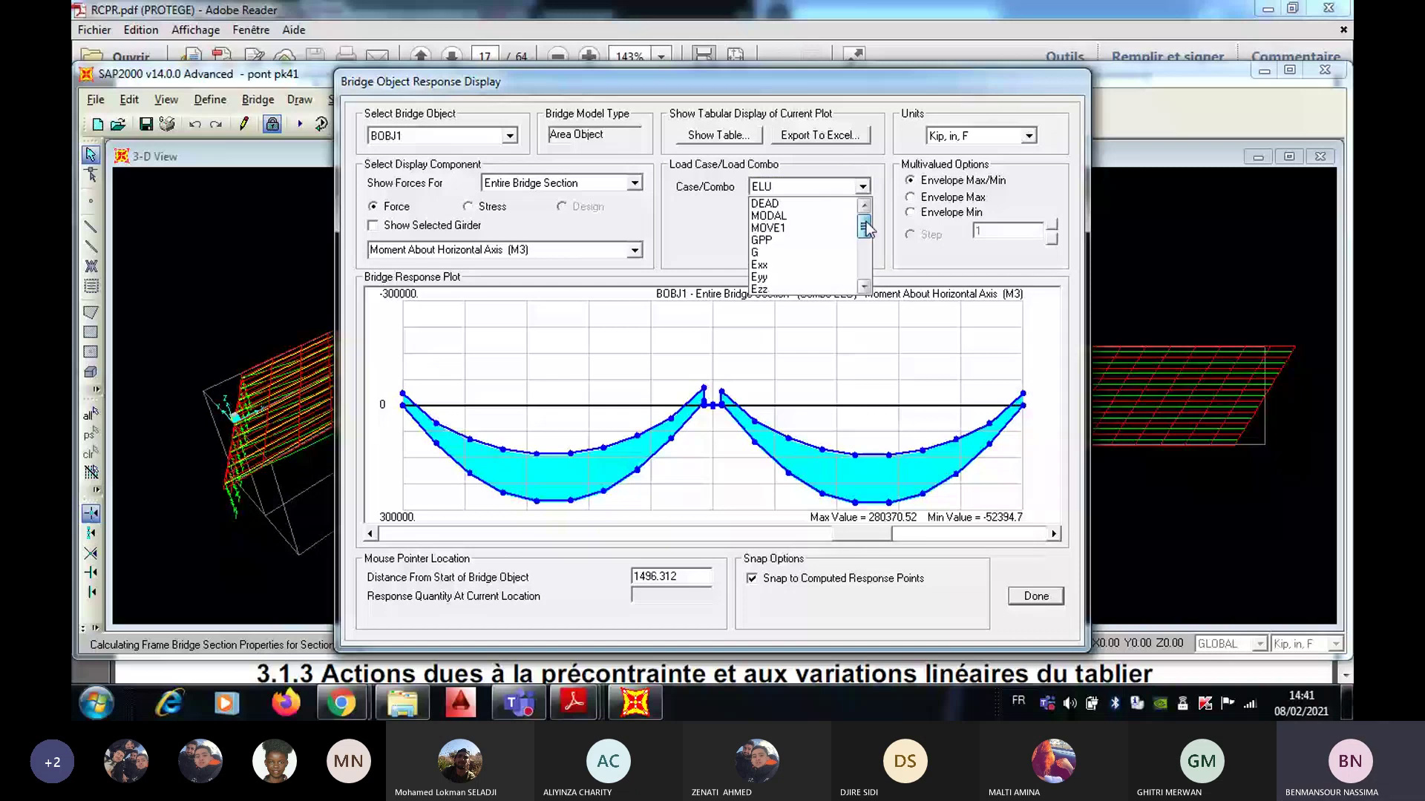
left_click(793, 241)
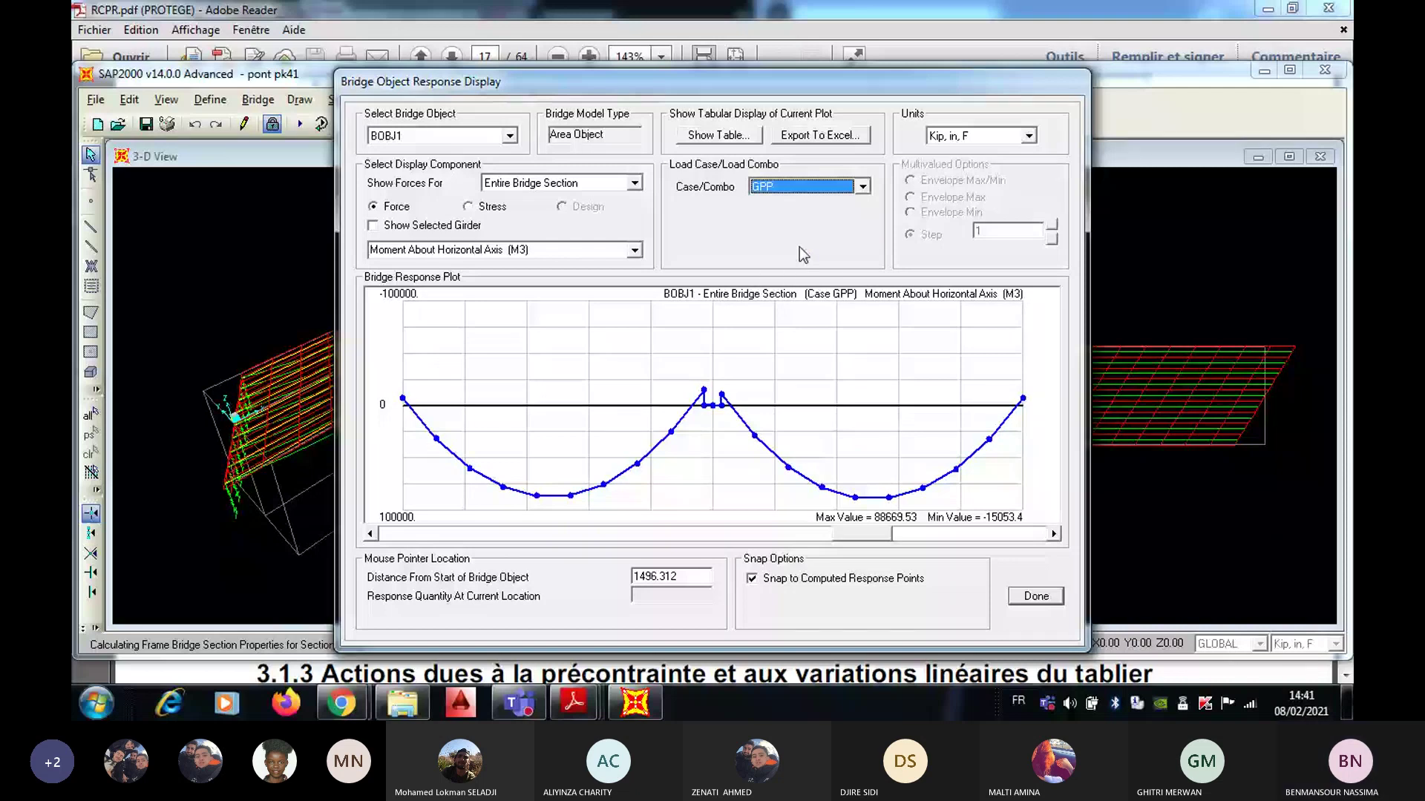
left_click_drag(856, 534, 879, 534)
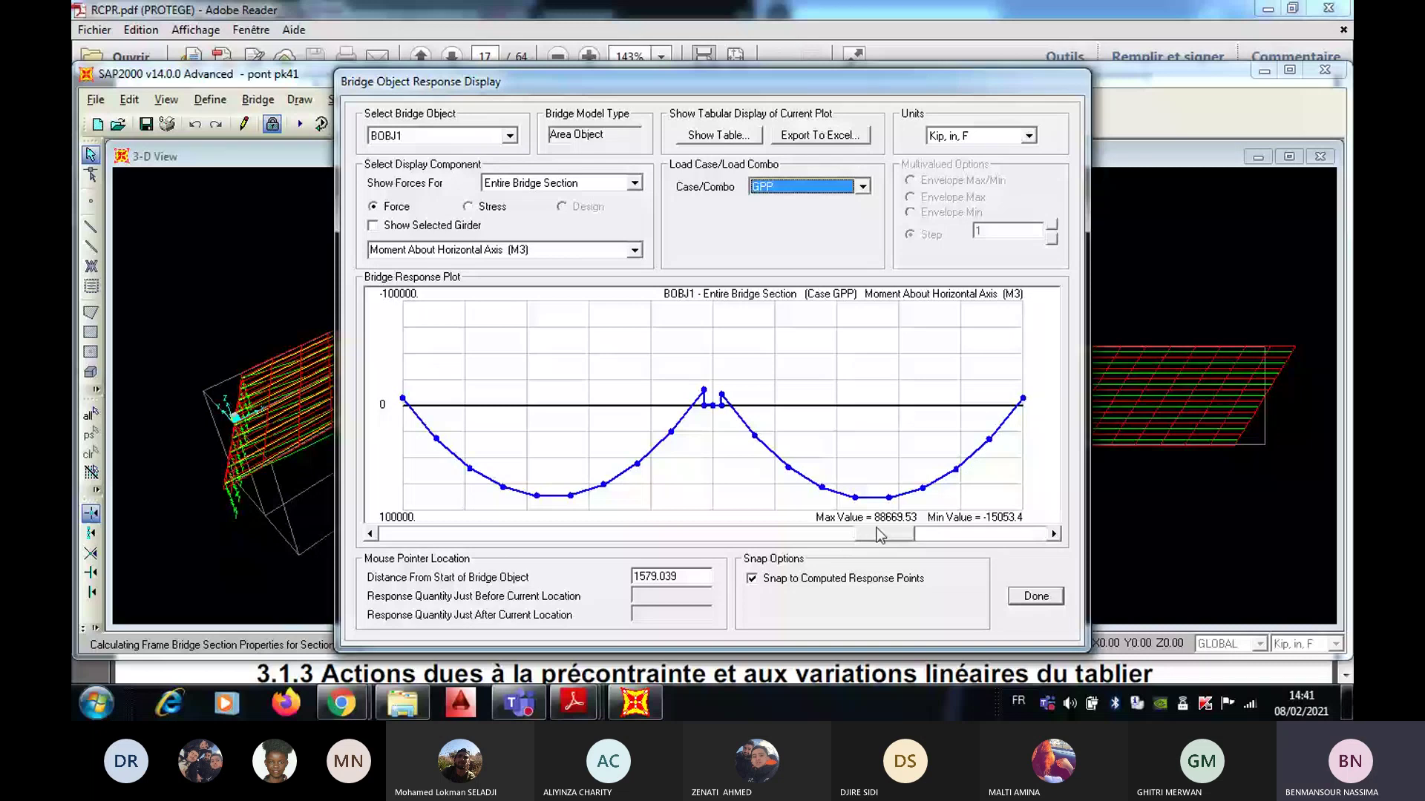
key("Up")
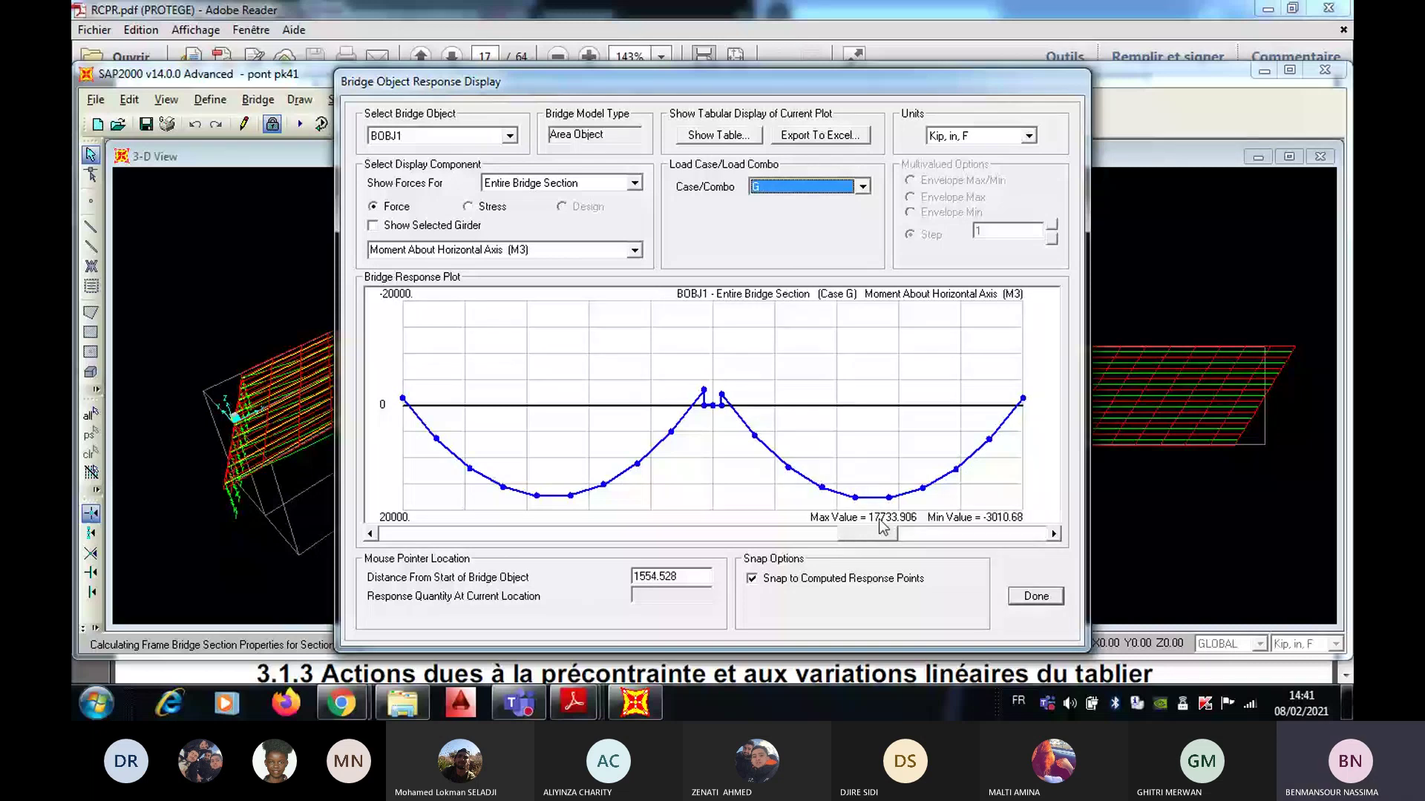
Step: Compare the entire-section M3 moment diagrams of the P+G combination and the precontrainte case
left_click(796, 187)
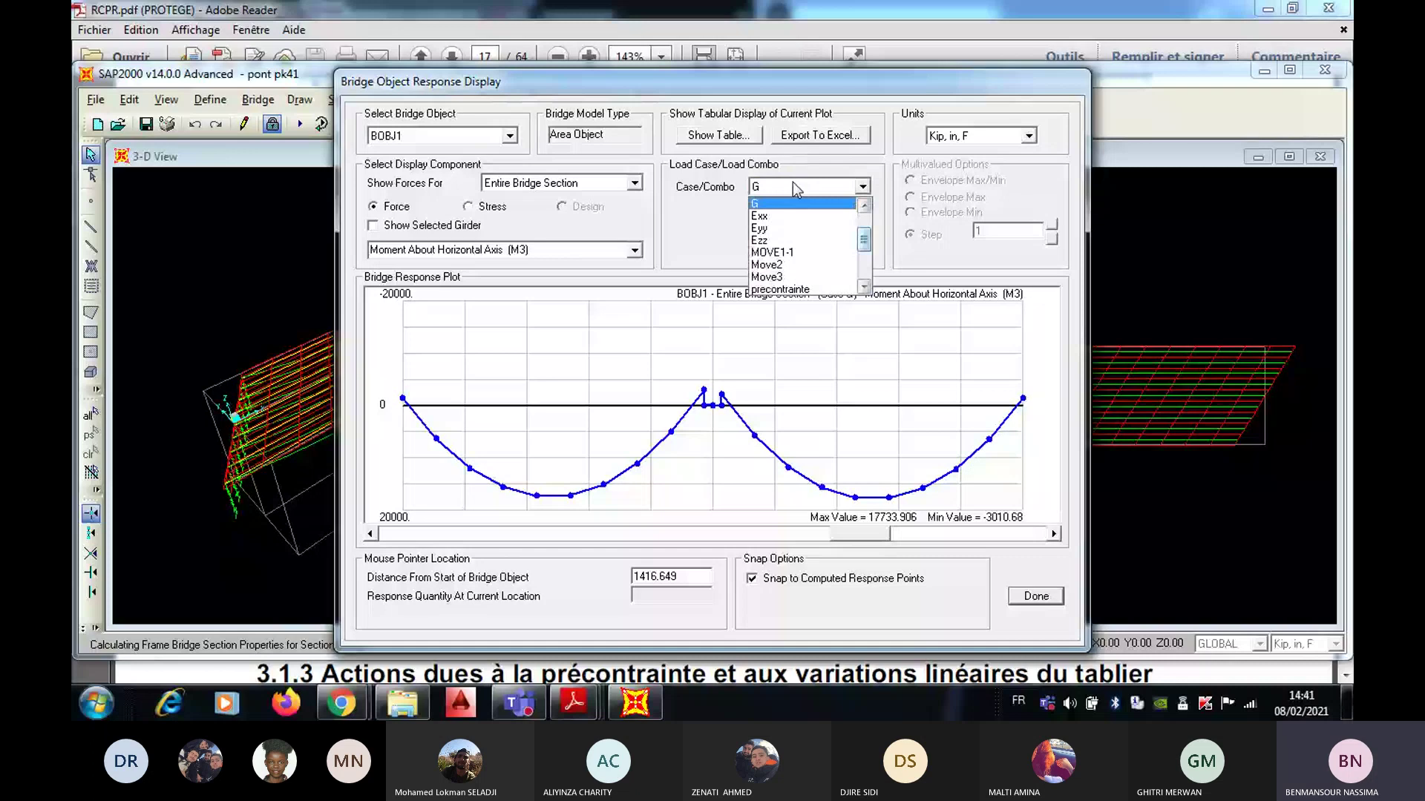
left_click(863, 287)
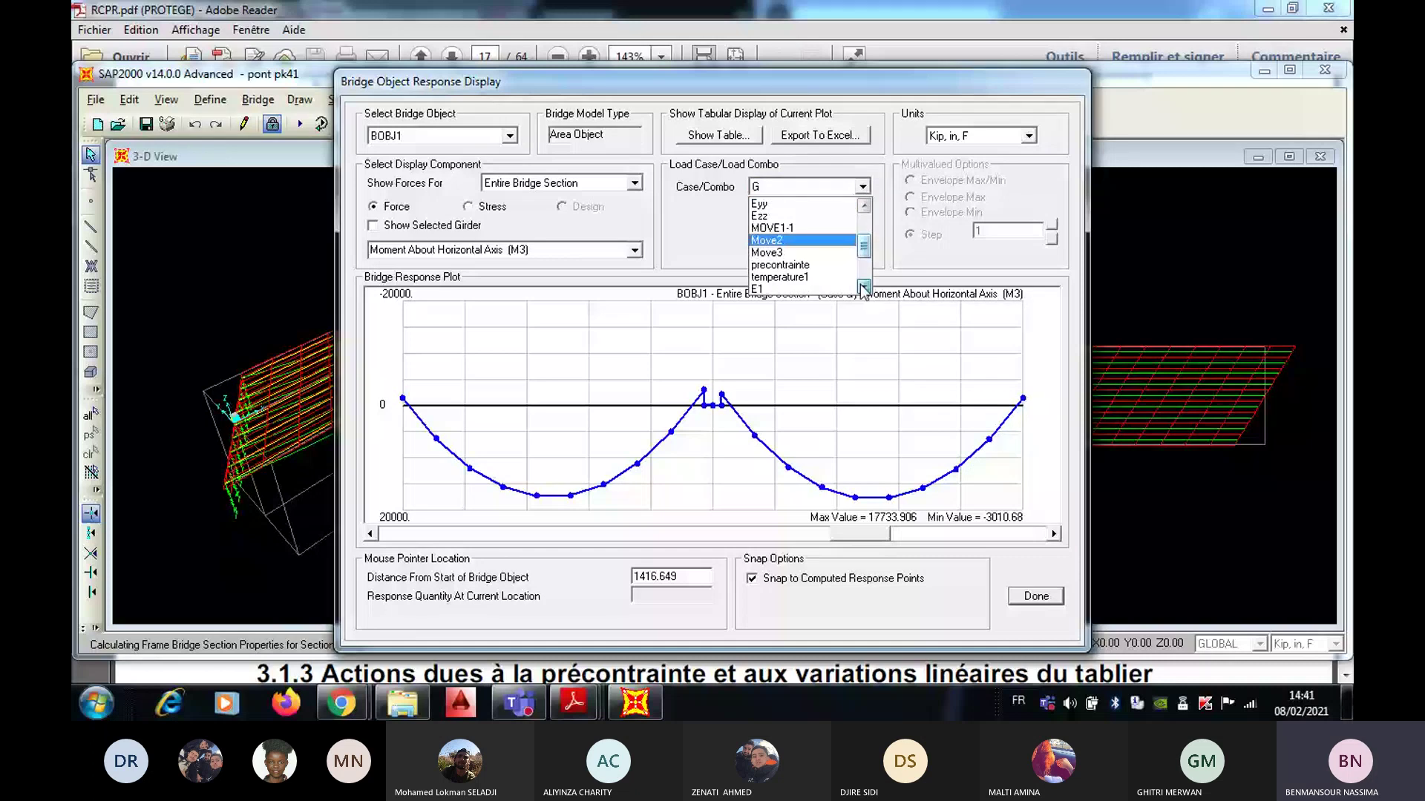
left_click(846, 289)
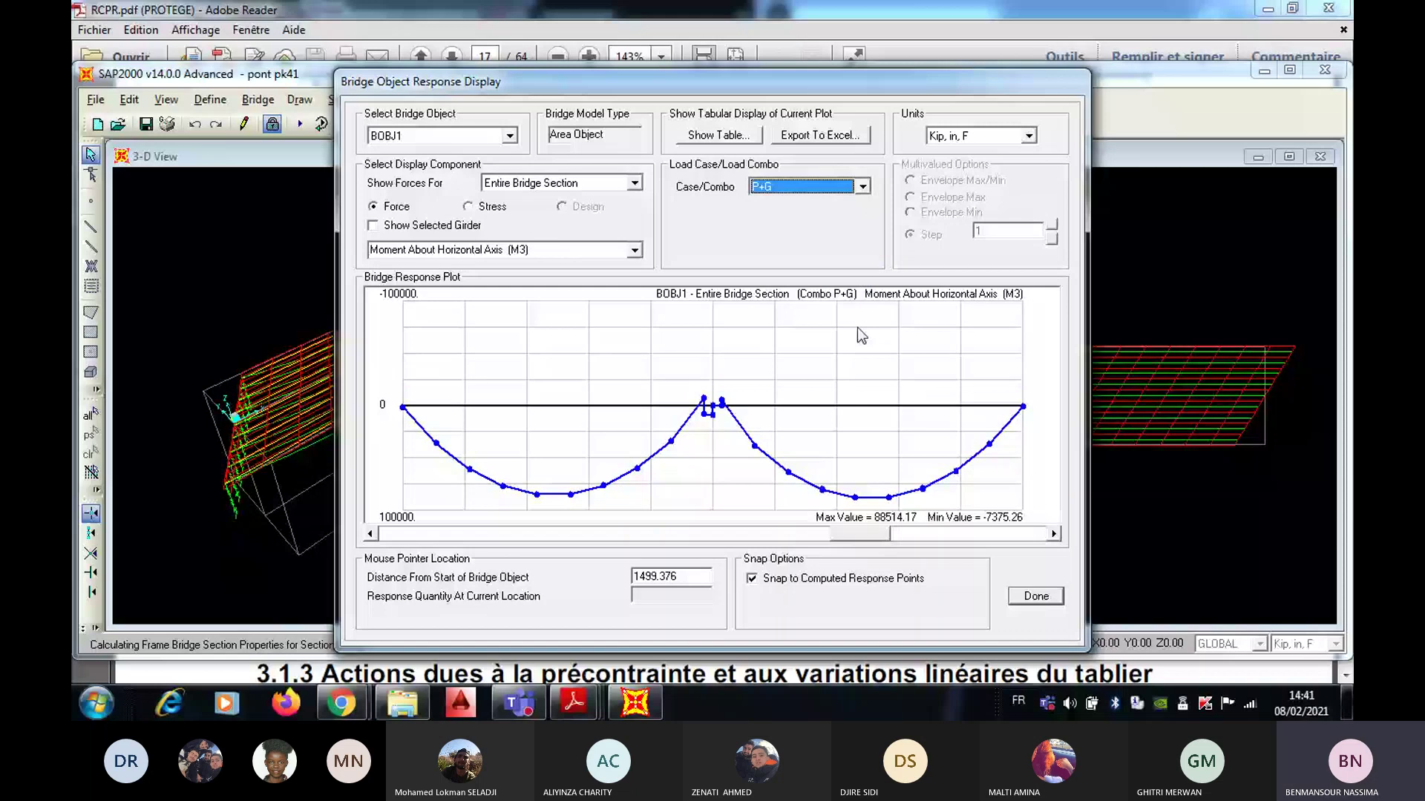
left_click(805, 186)
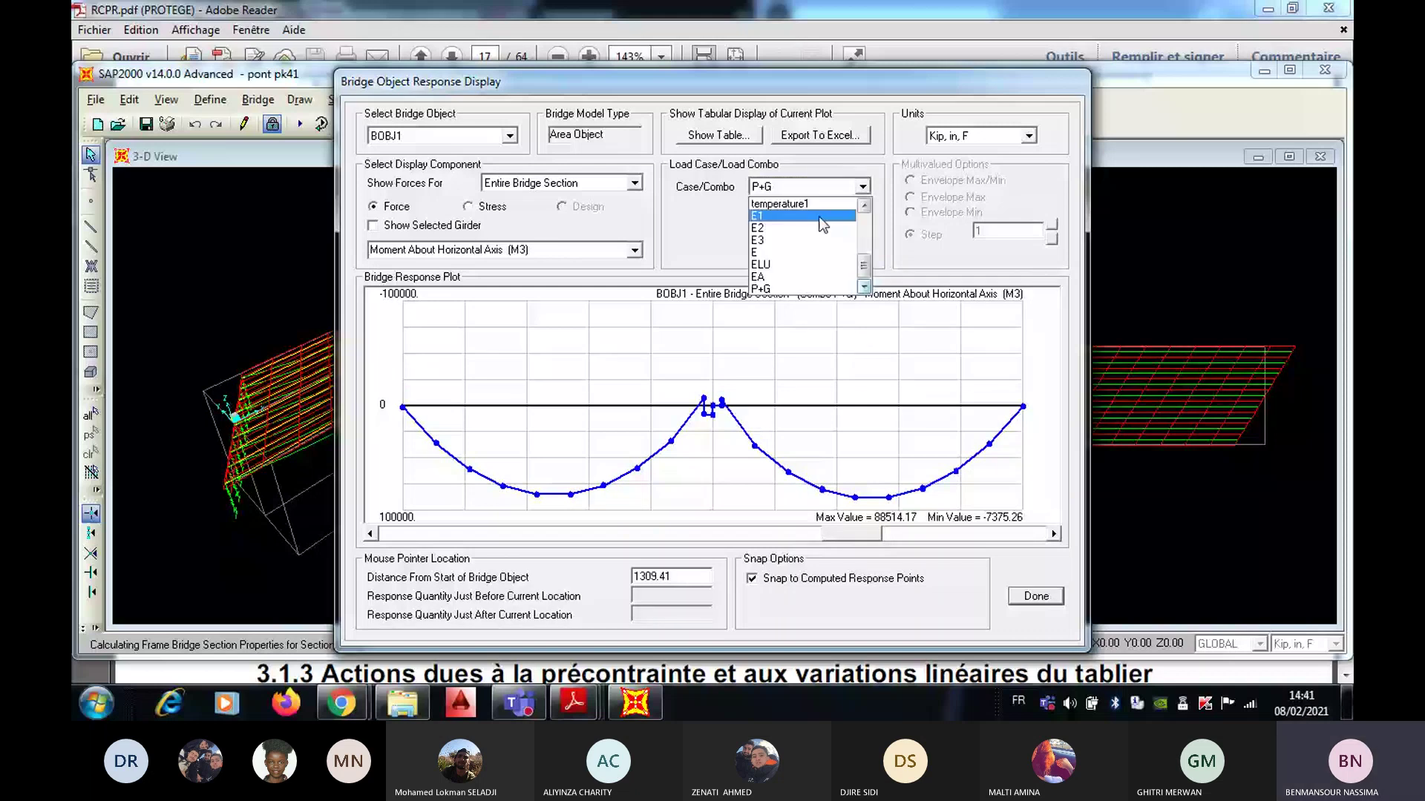
scroll(823, 224, "down", 1)
left_click(829, 244)
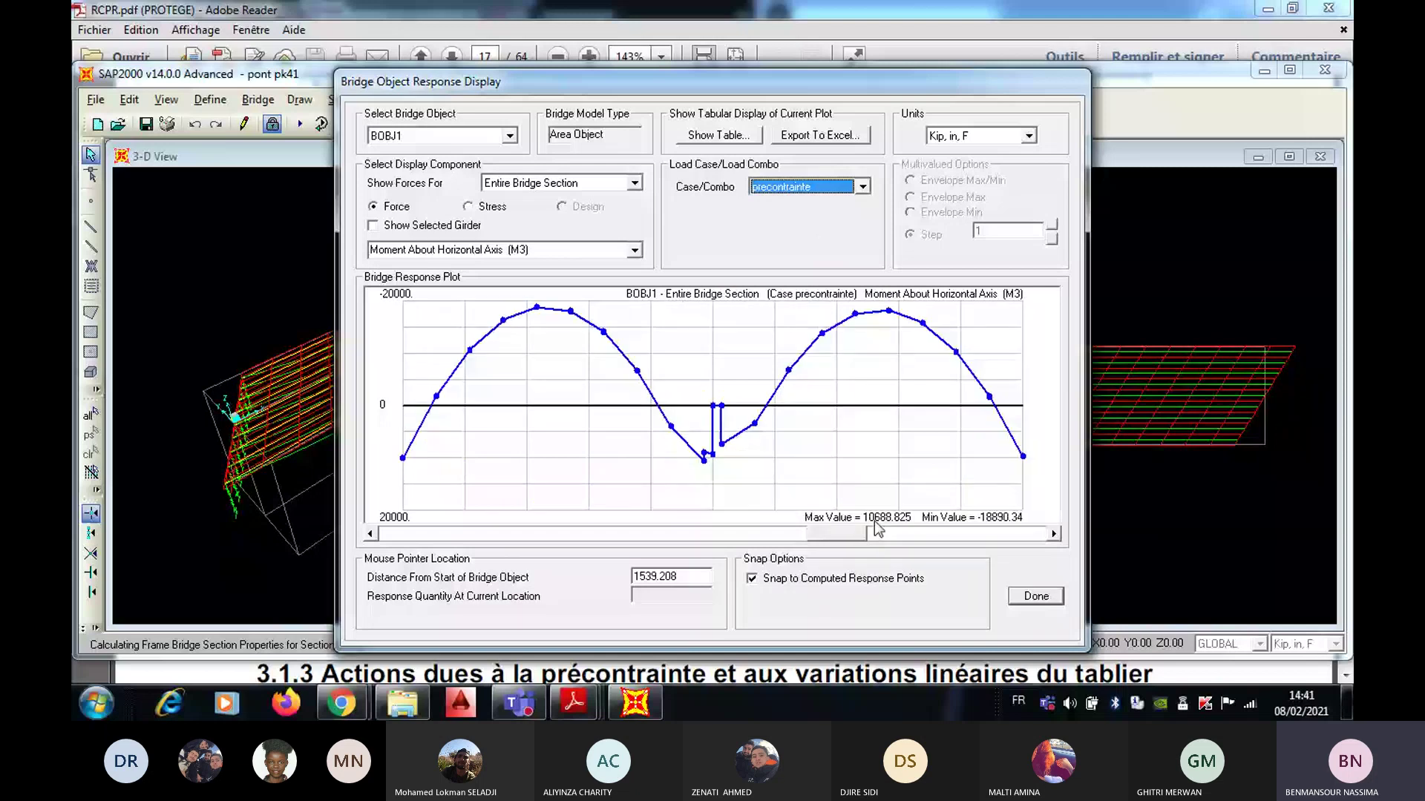
Step: Scroll along the entire-section M3 moment plot and set the bridge response display units to KN, m, C
mouse_move(820, 338)
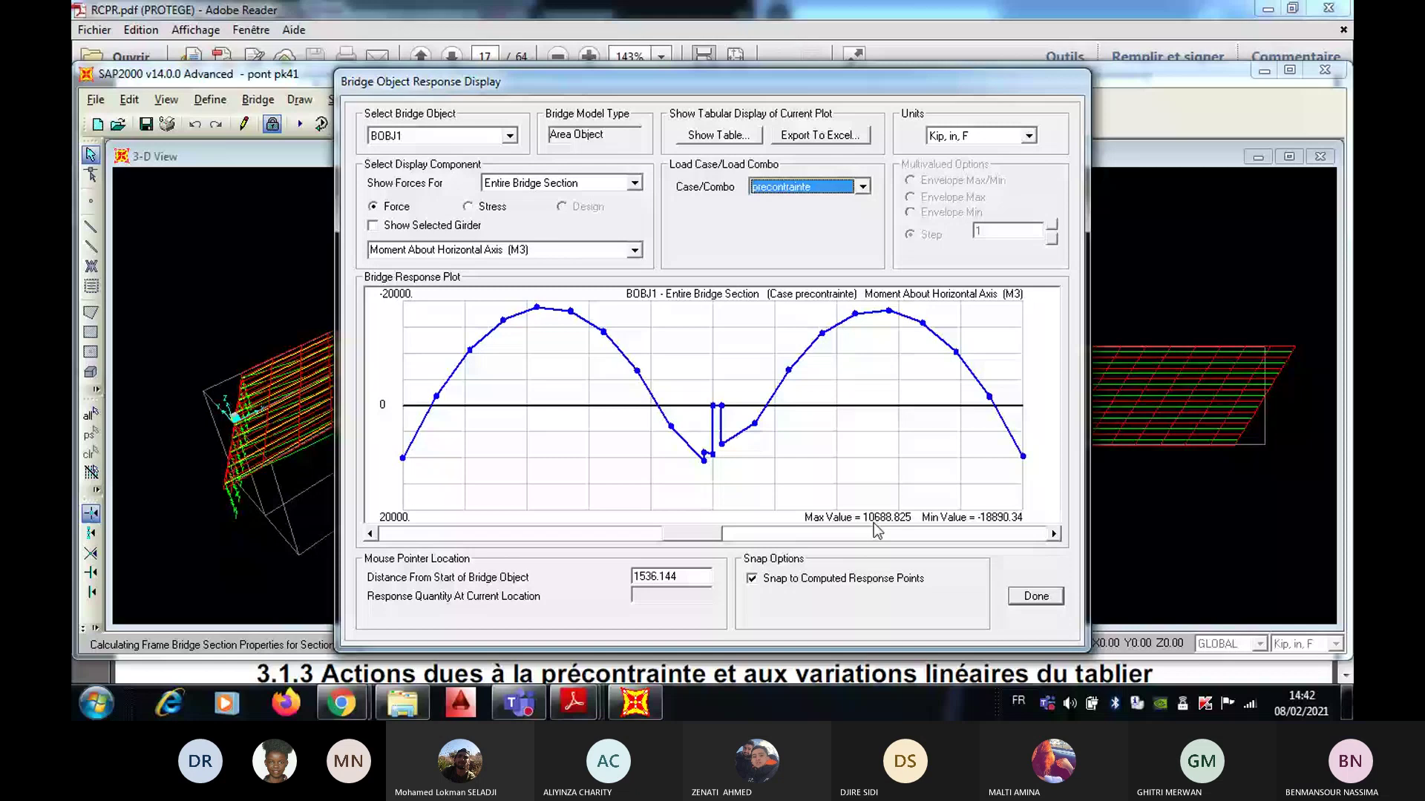
left_click(874, 533)
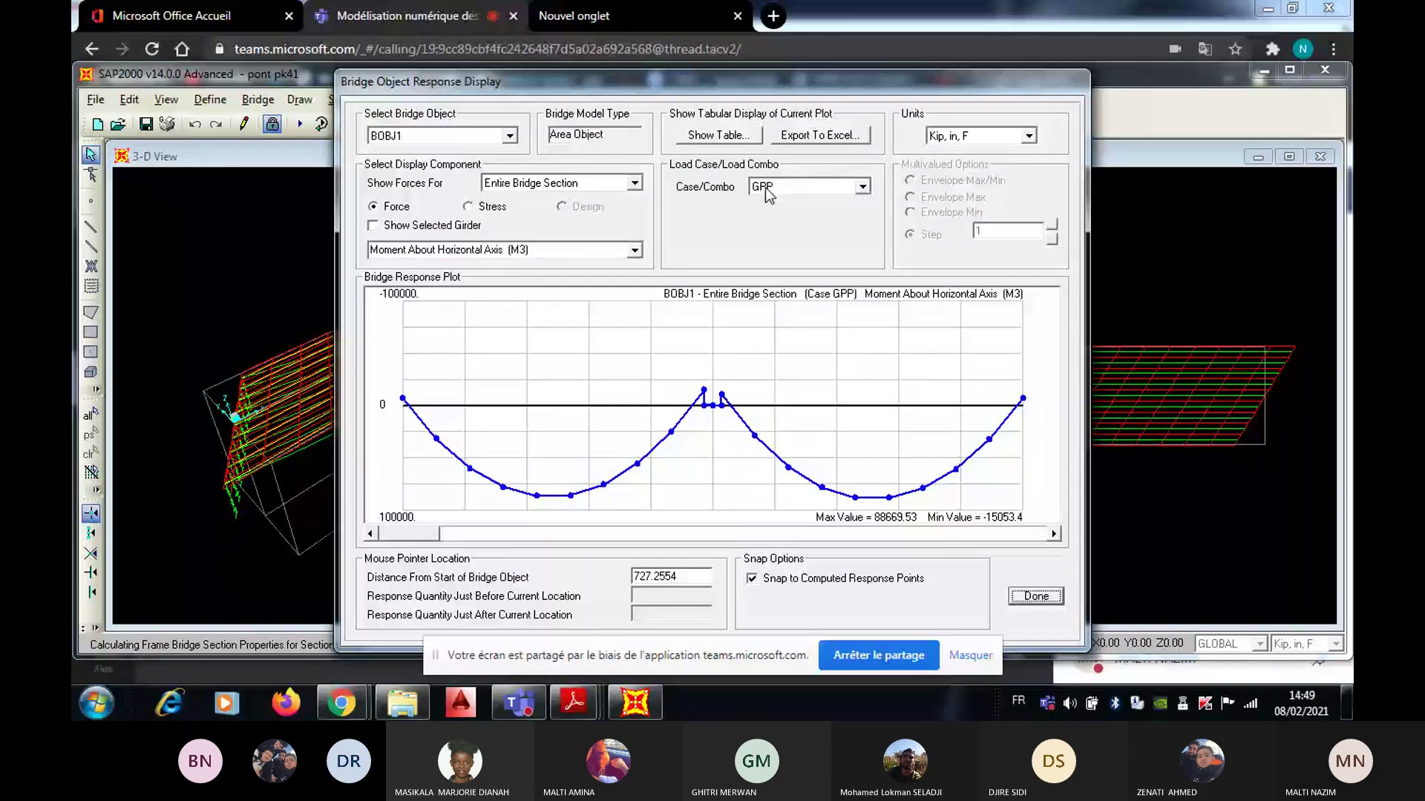
left_click(990, 136)
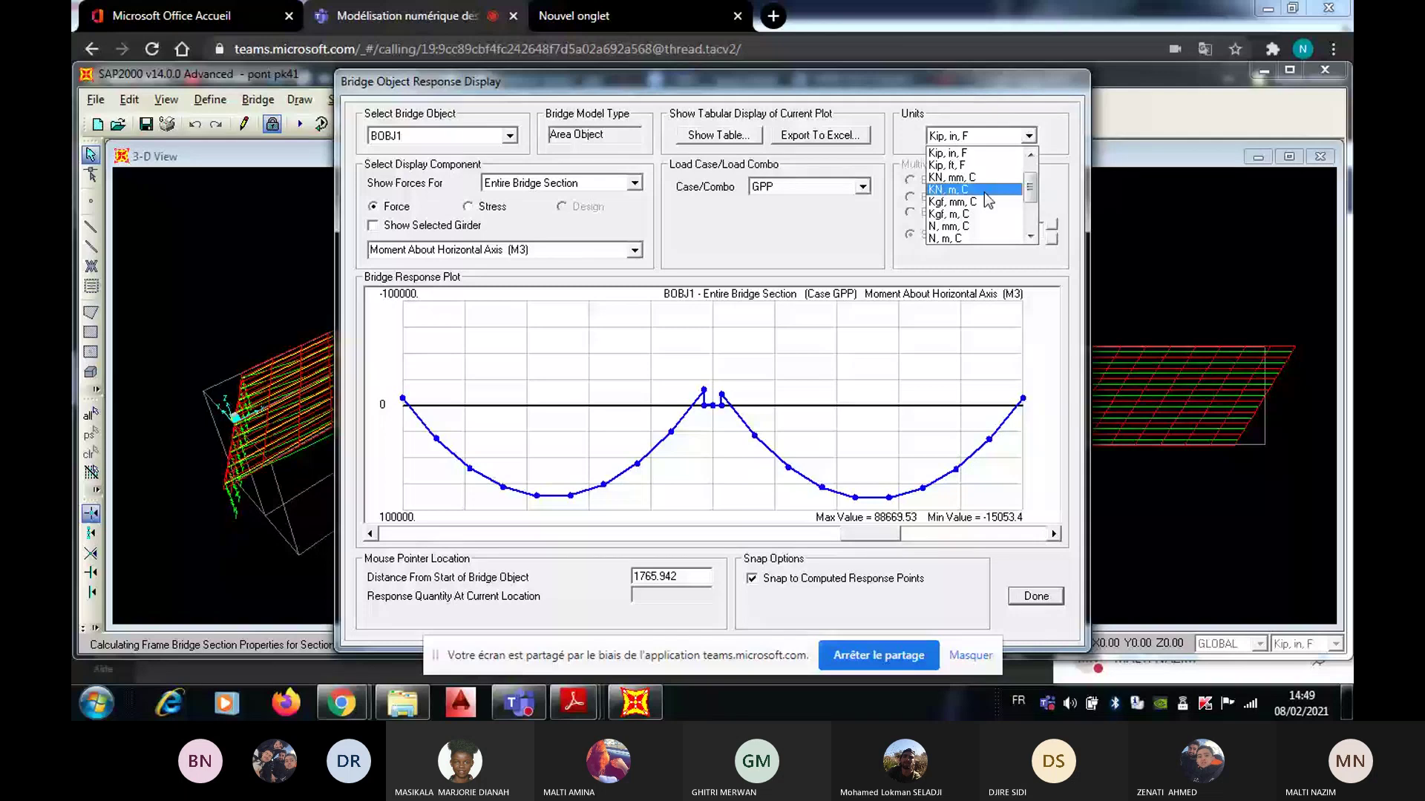
left_click(984, 192)
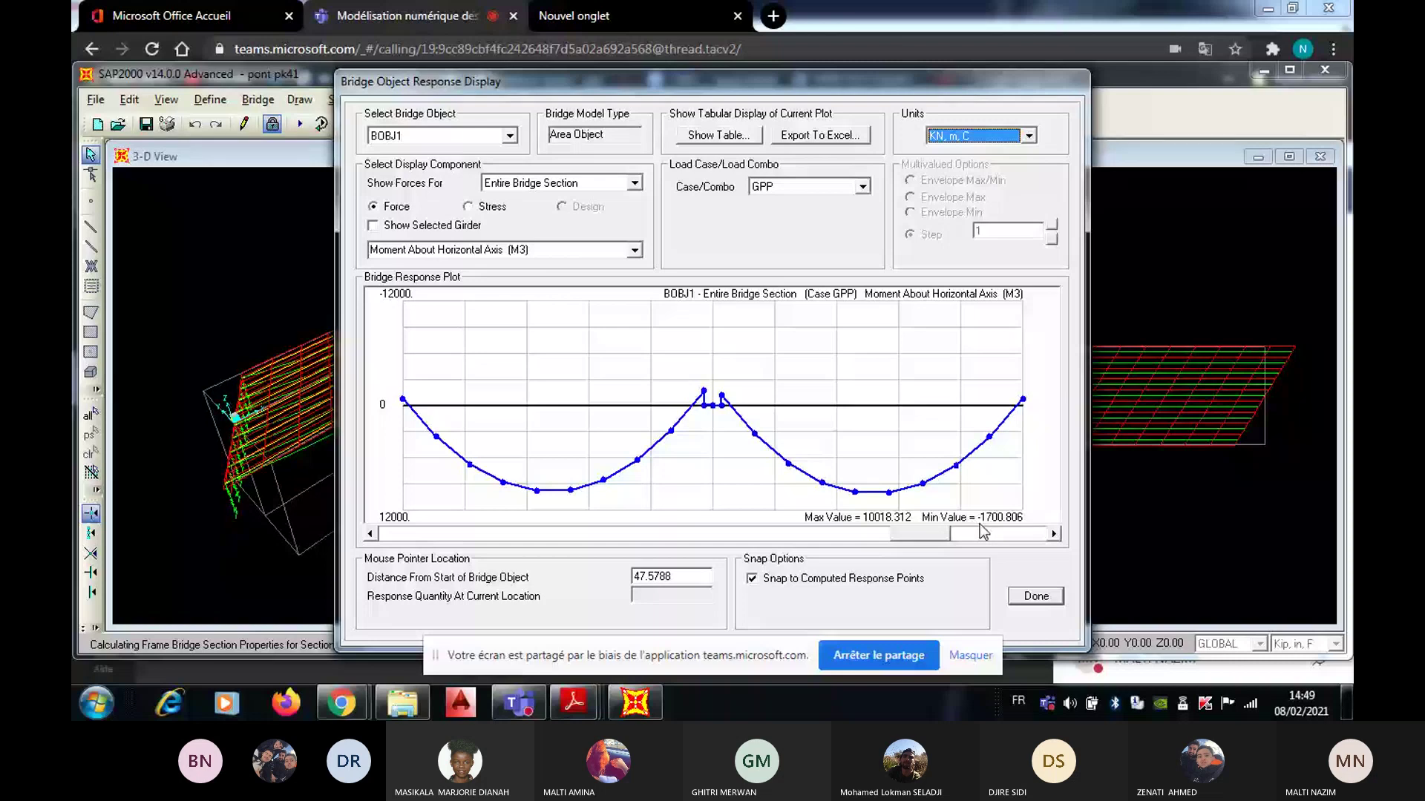
Step: Compare the entire-section M3 moment diagrams of the precontrainte case and the P+G combination
left_click(863, 186)
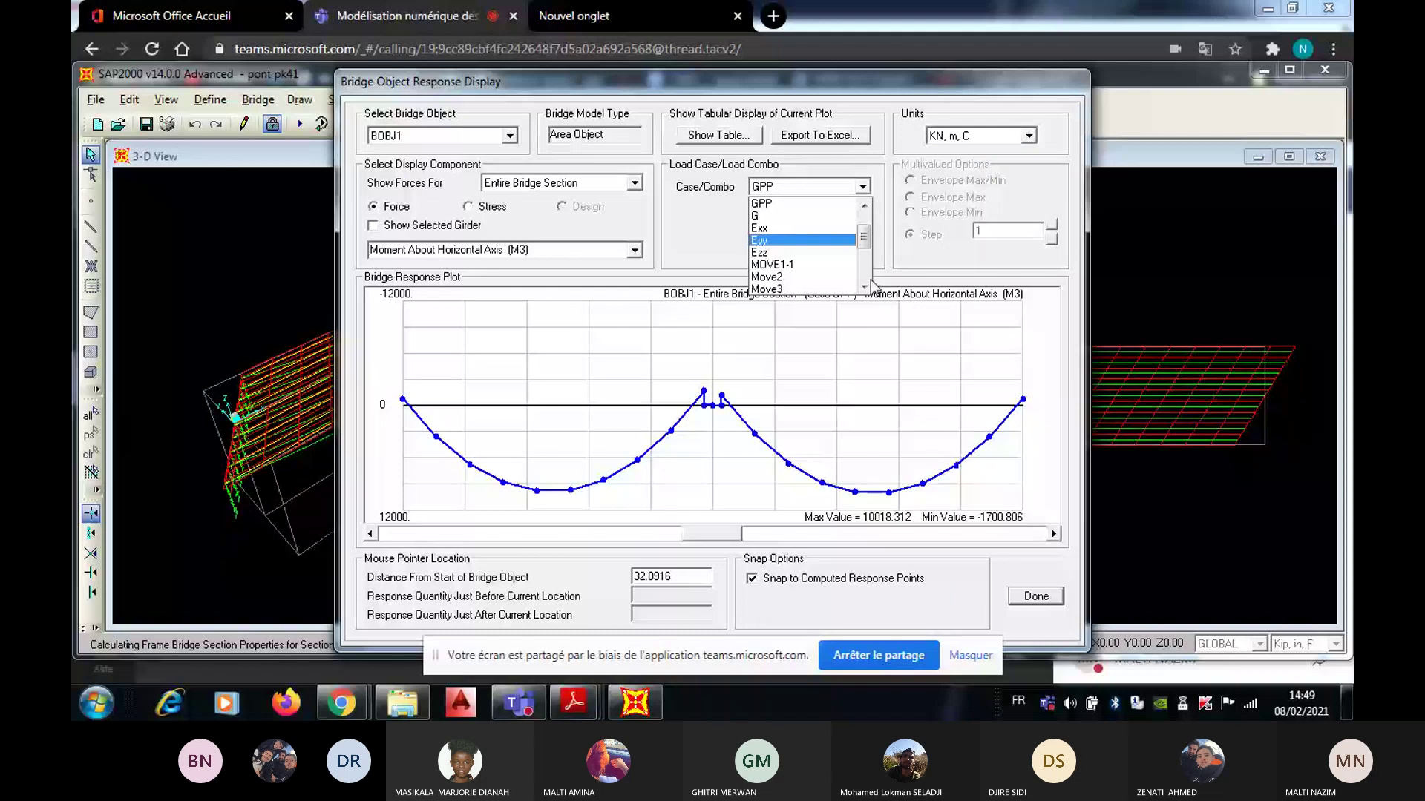
scroll(874, 285, "down", 2)
left_click(805, 252)
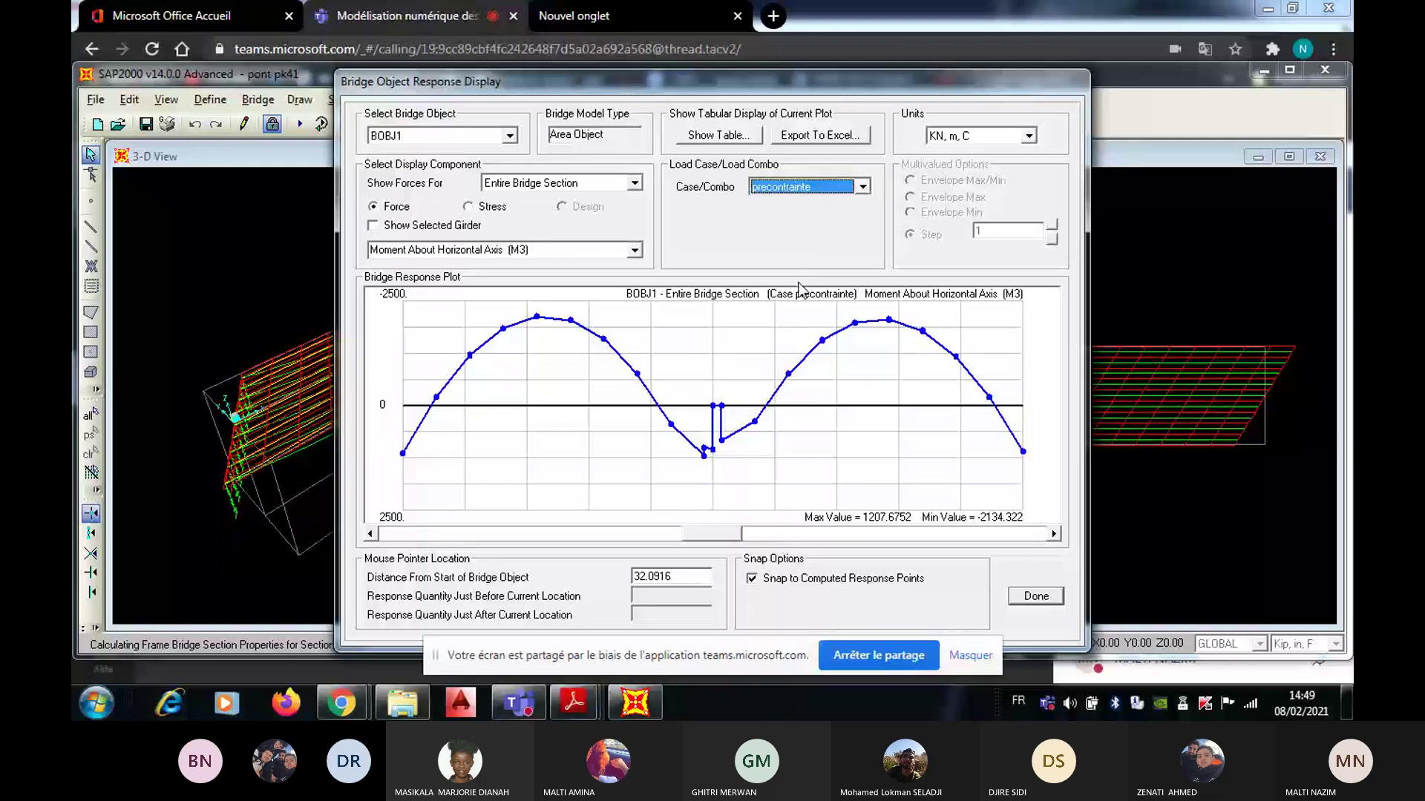
left_click(870, 531)
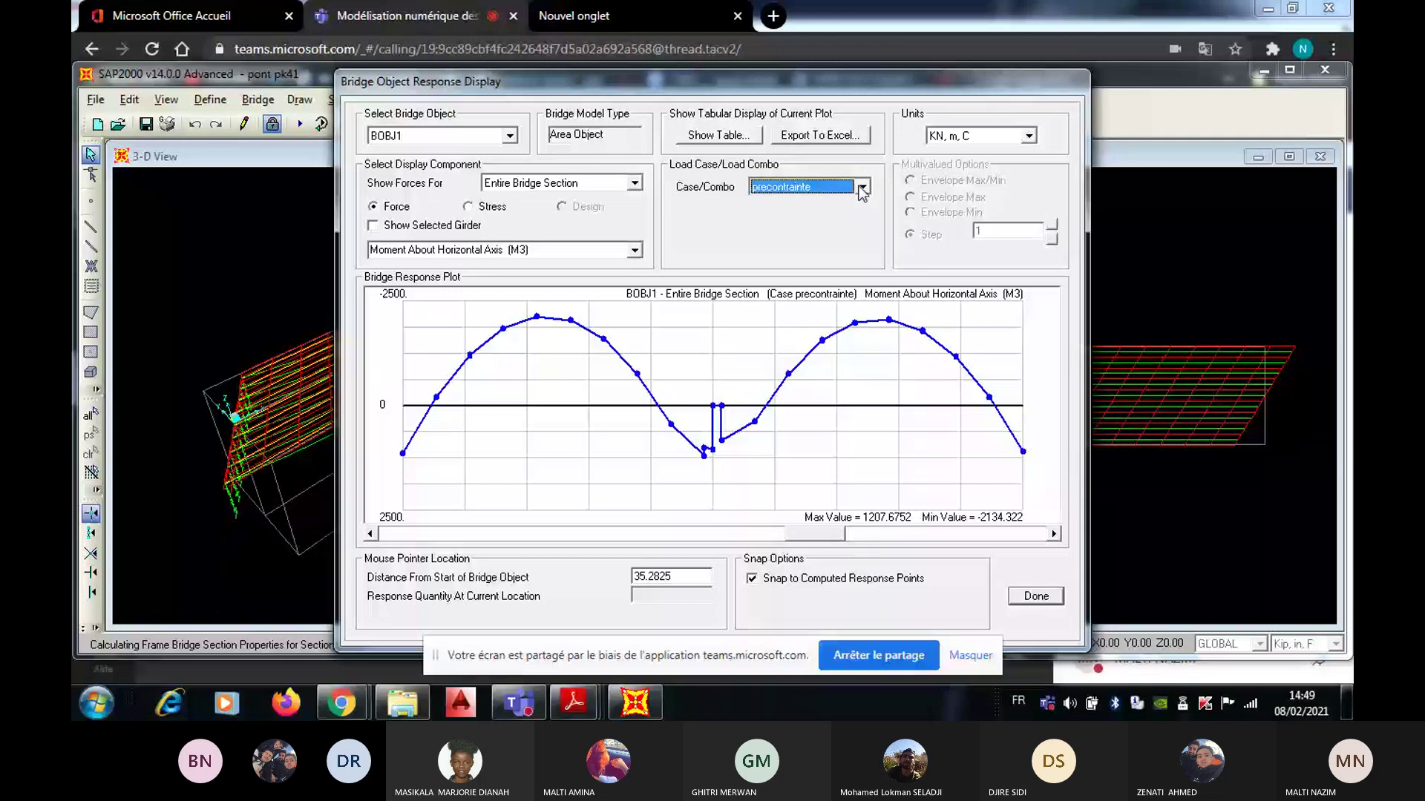
key("Down")
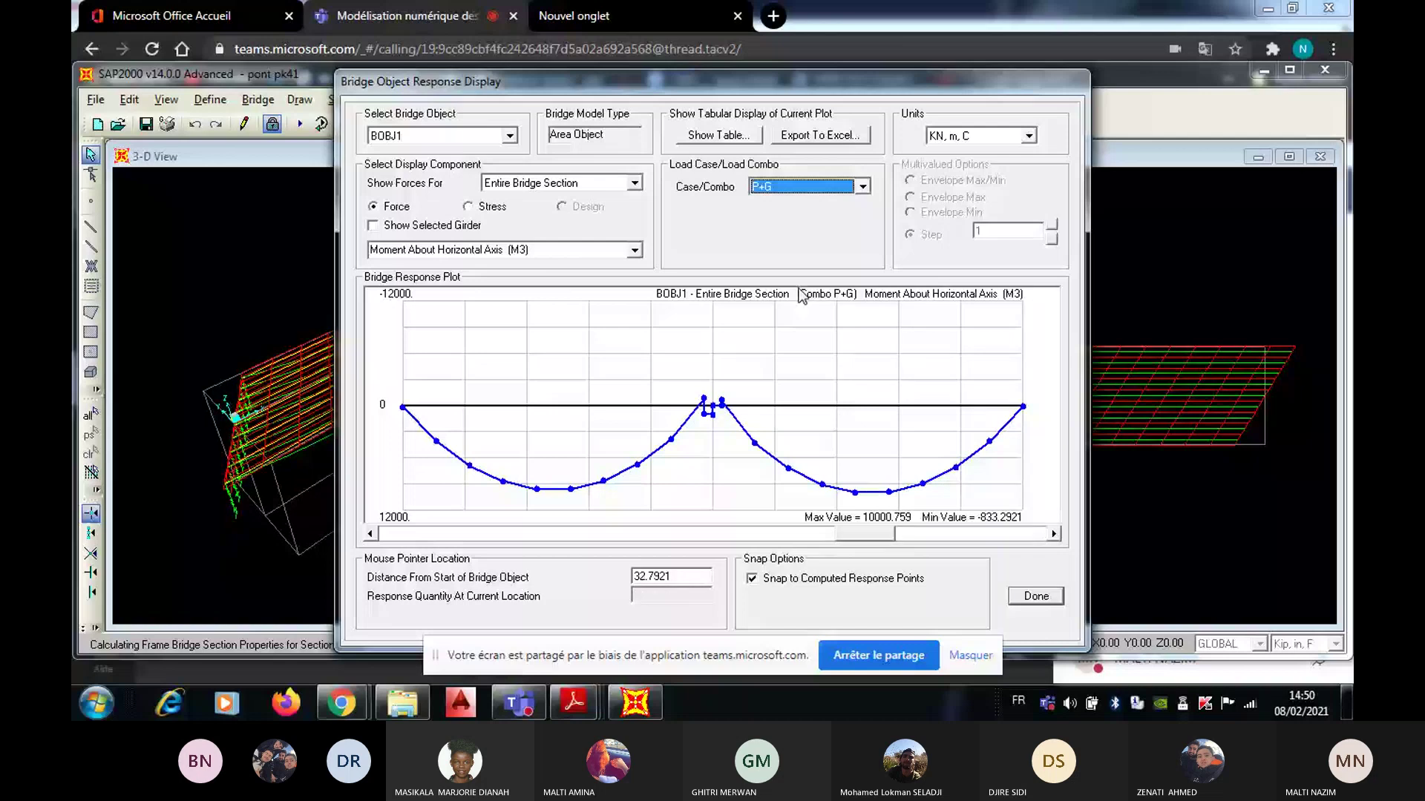
Step: View the P+G M3 moments for Interior Girder 4, Interior Girder 5 and the entire section plus all girders
left_click(635, 183)
left_click(600, 224)
left_click(599, 183)
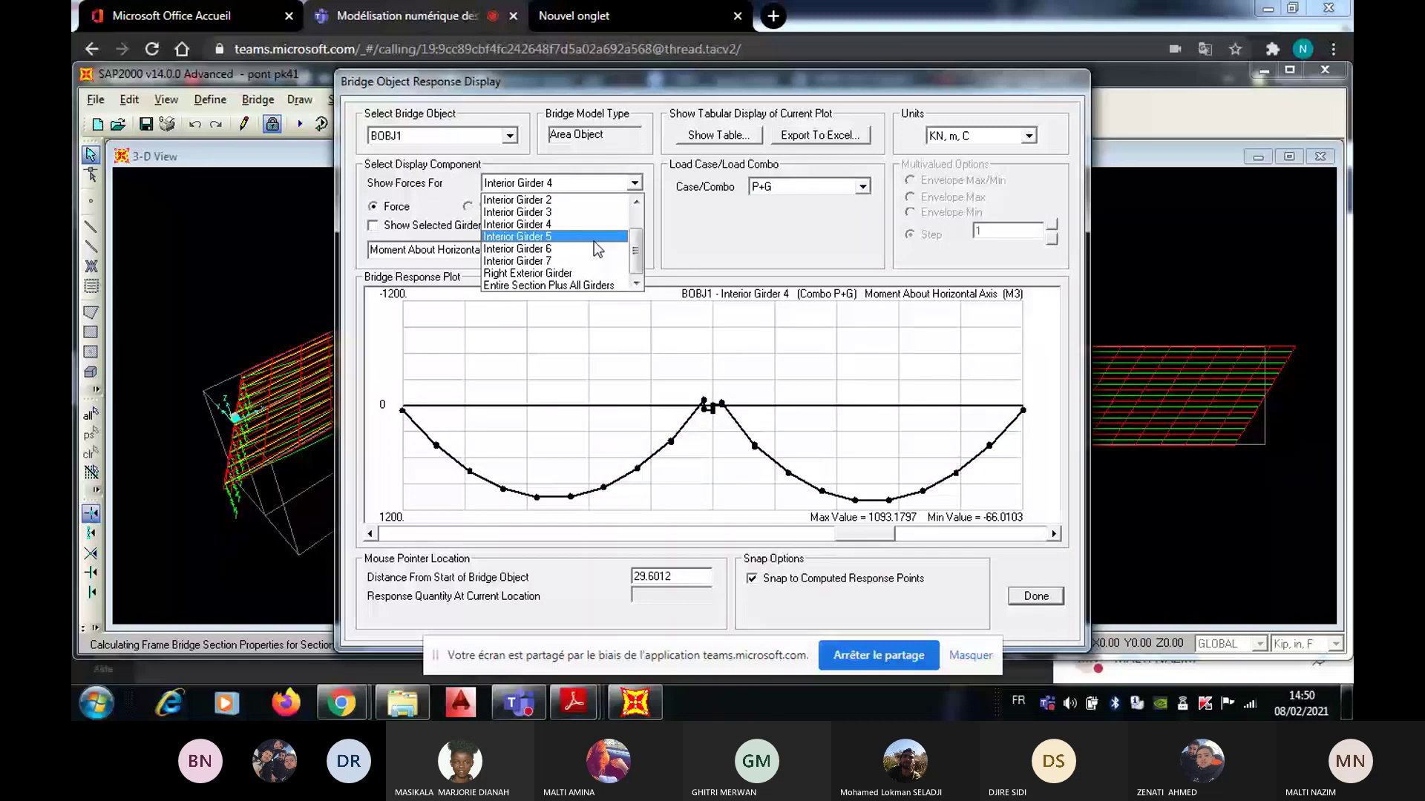
left_click(593, 237)
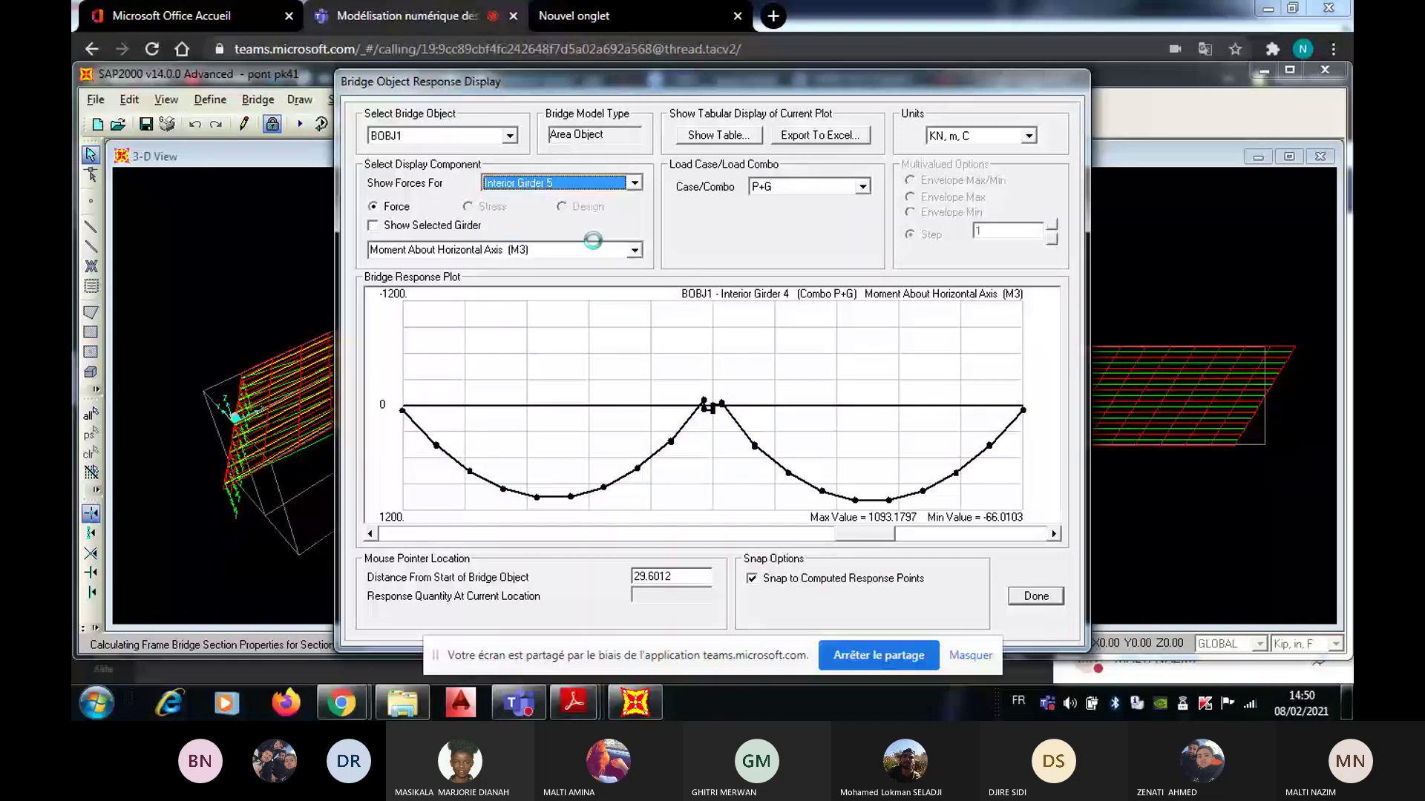
scroll(590, 260, "down", 1)
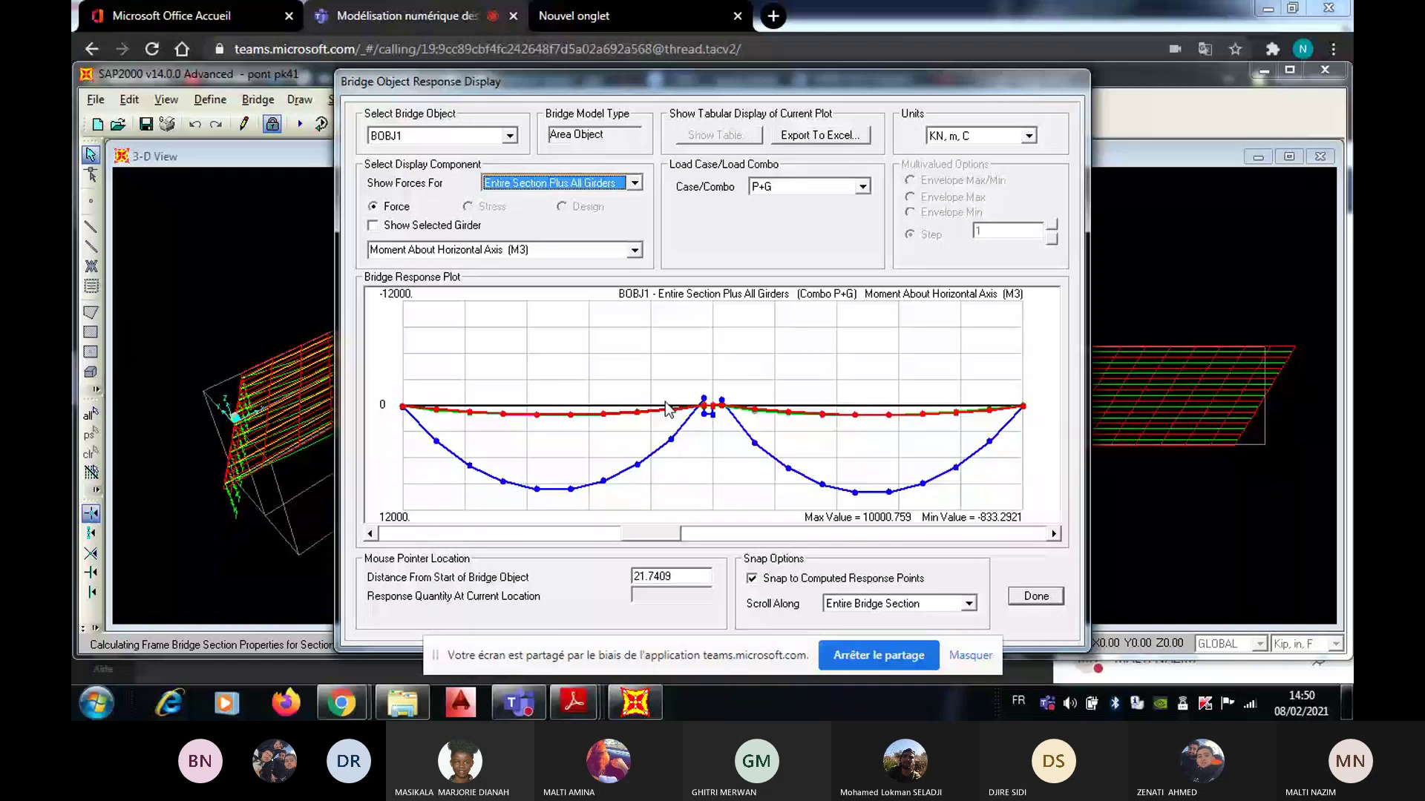
left_click(635, 183)
left_click(549, 192)
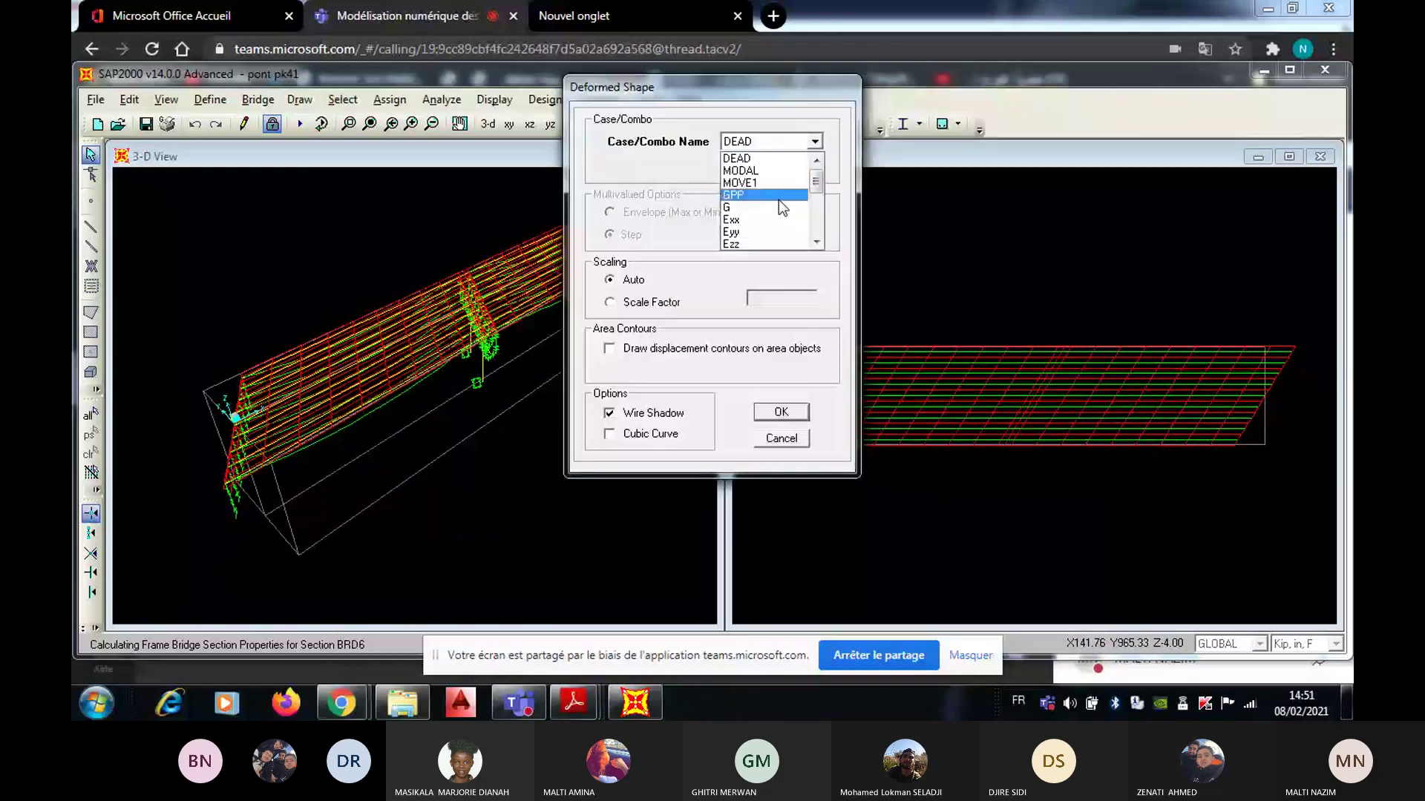
Step: Display the bridge's deformed shape for the precontrainte case, and return to the undeformed model view
left_click(816, 241)
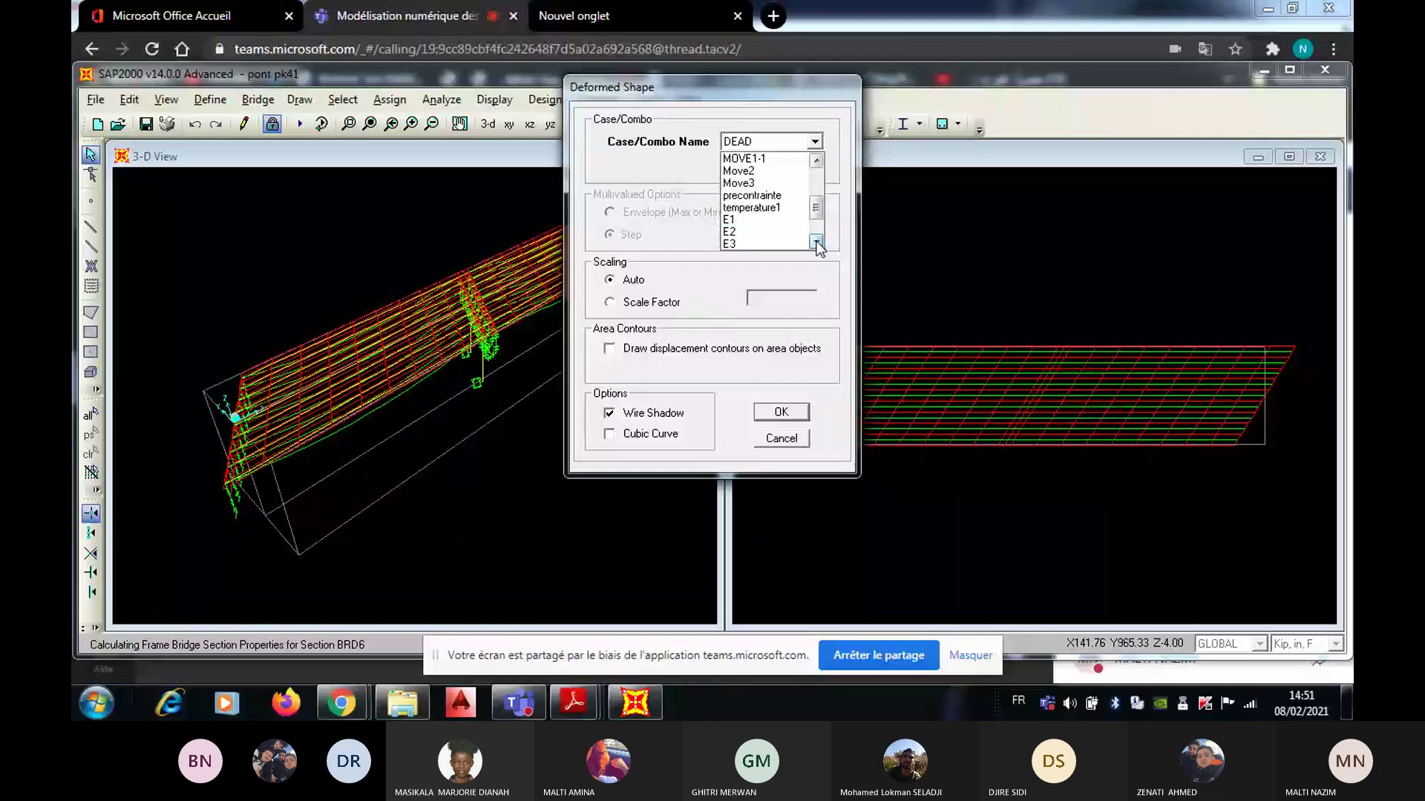
left_click(751, 196)
left_click(788, 412)
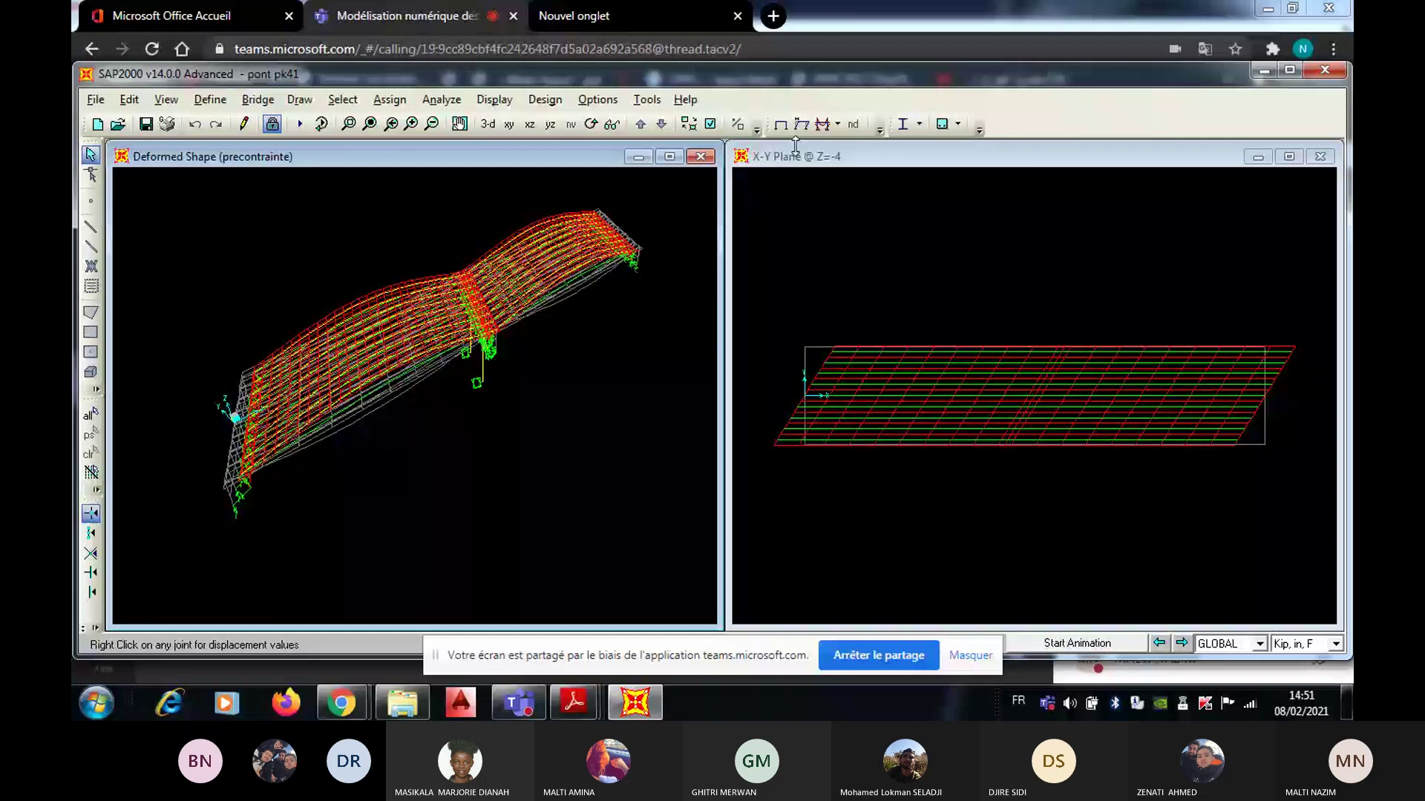
left_click(780, 125)
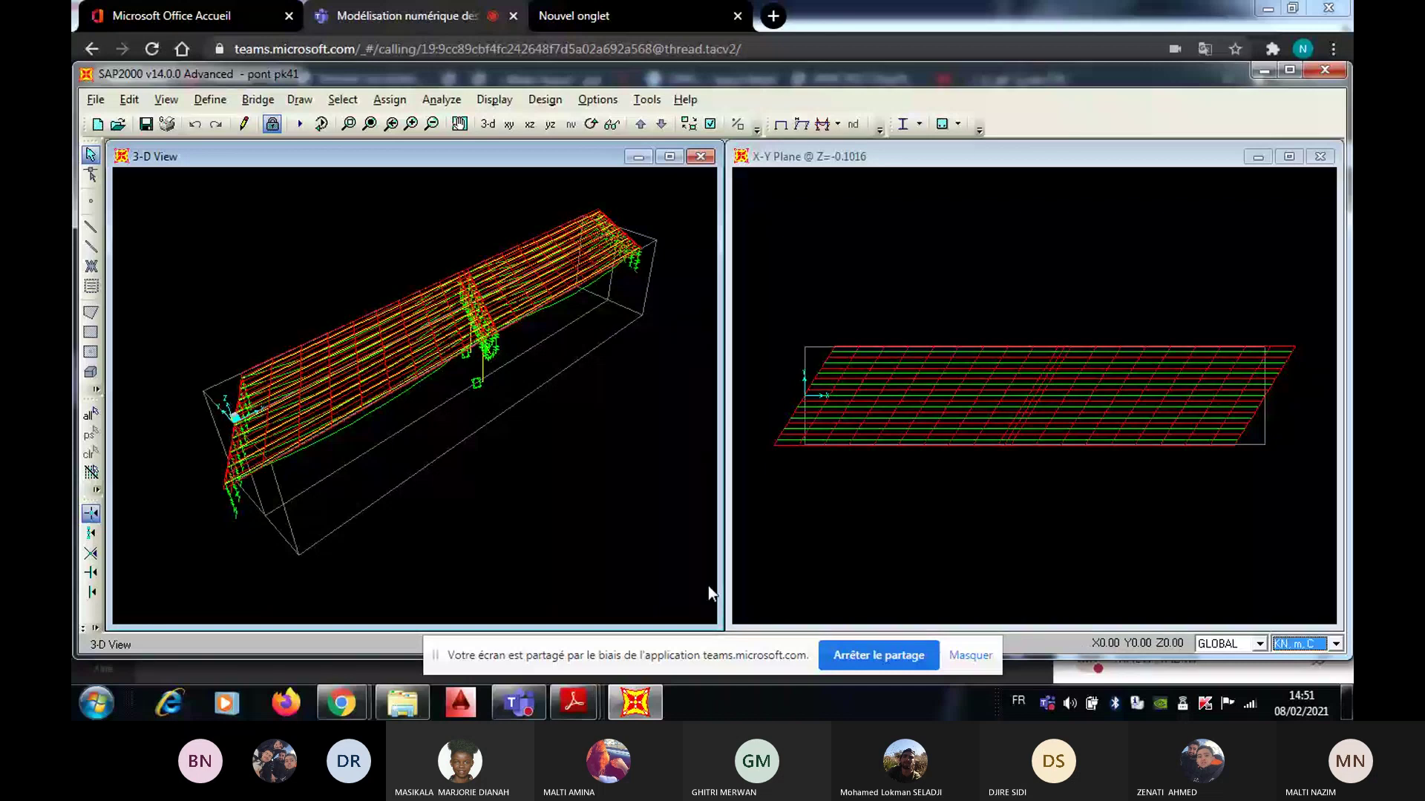
Step: Switch to the Microsoft Teams meeting in the Chrome browser
left_click(353, 713)
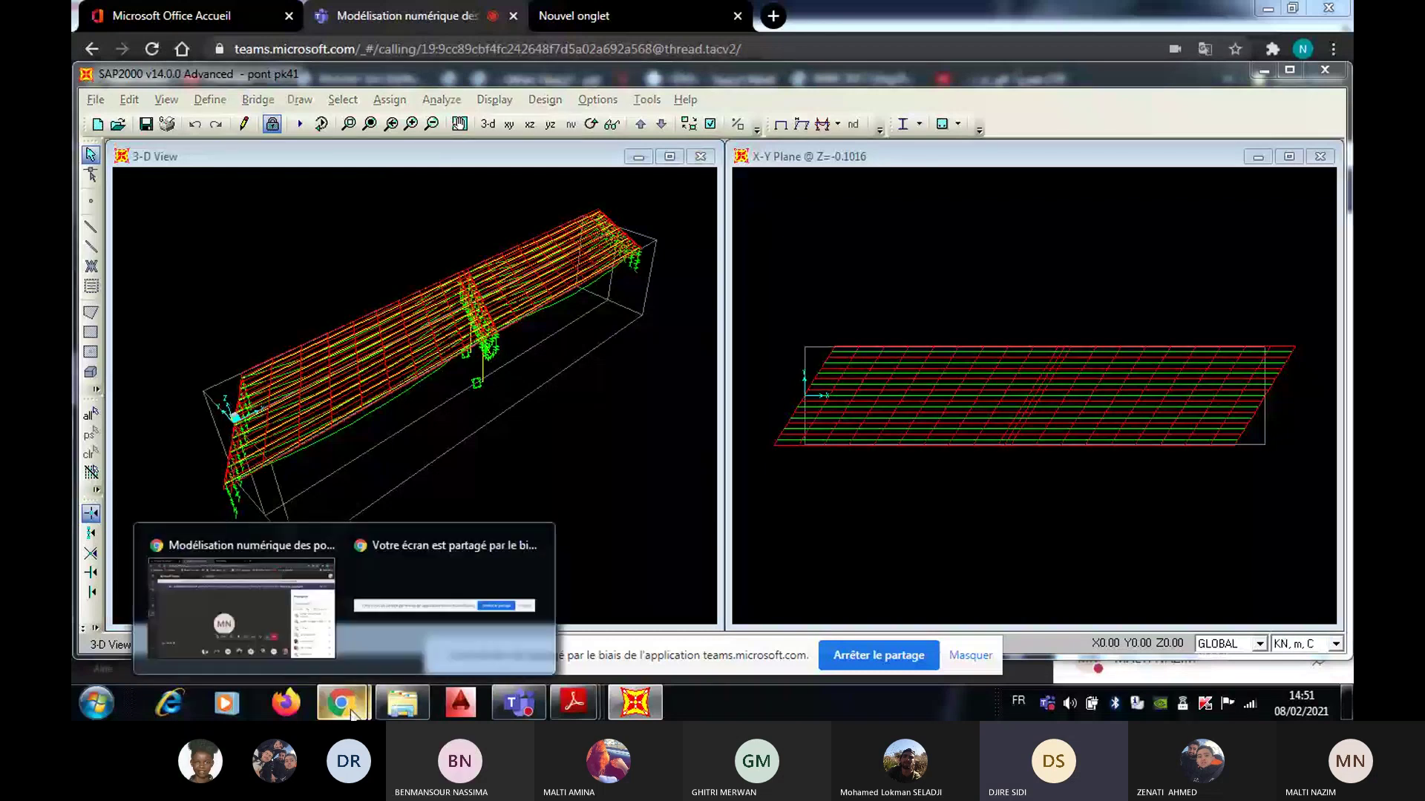
left_click(241, 605)
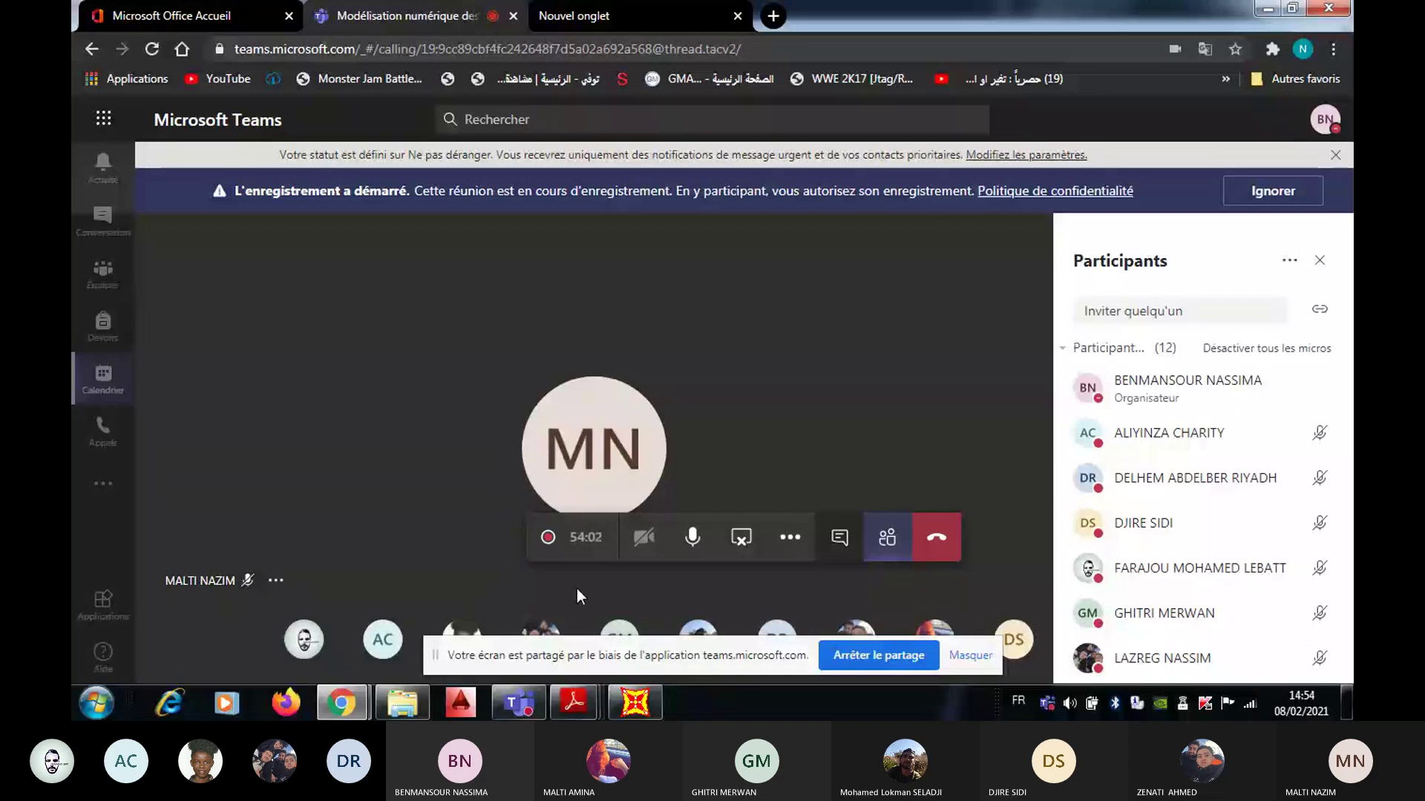
Step: Switch to Windows Explorer and browse through the DDS and FormationRPOA folders to the Documention folder
mouse_move(410, 708)
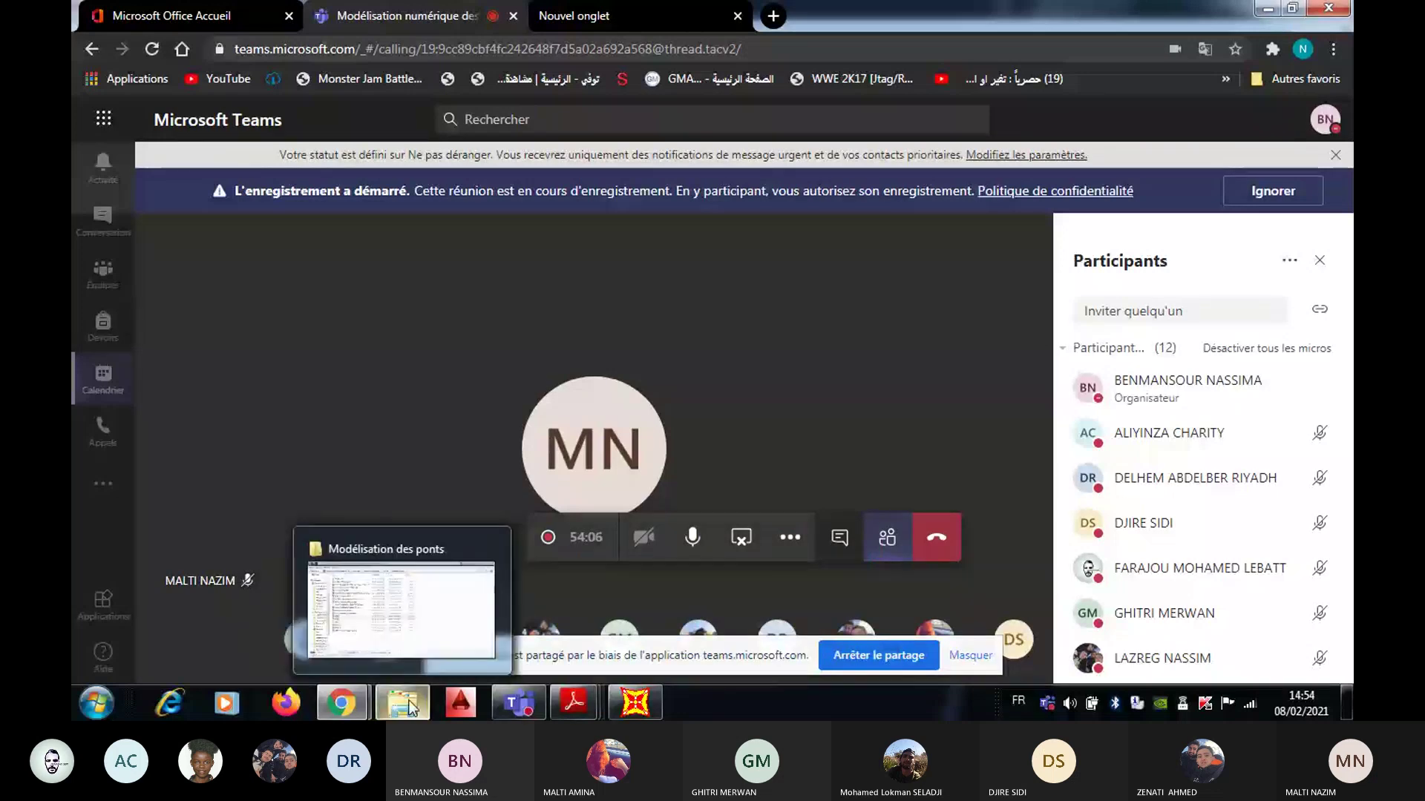
left_click(410, 617)
key("BackSpace")
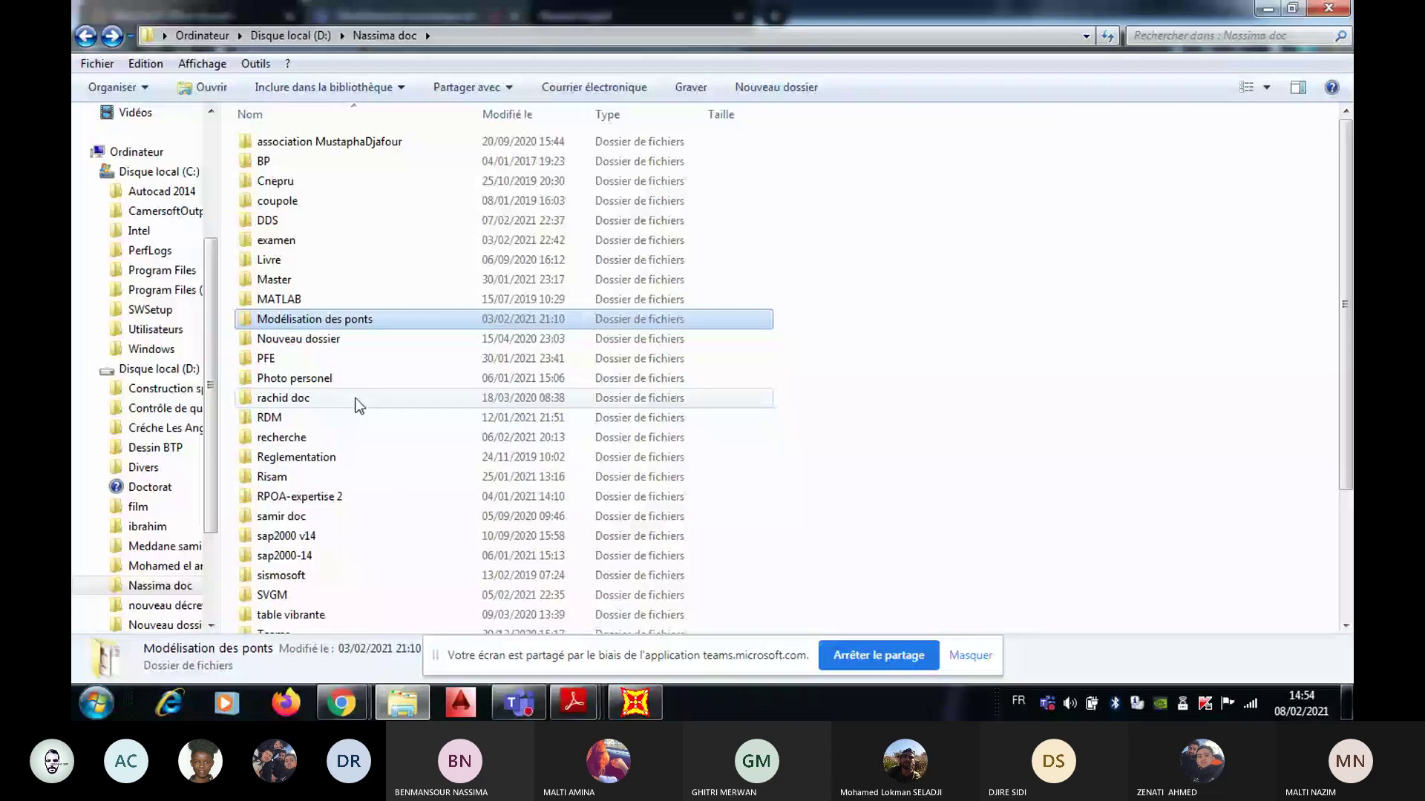
double_click(314, 222)
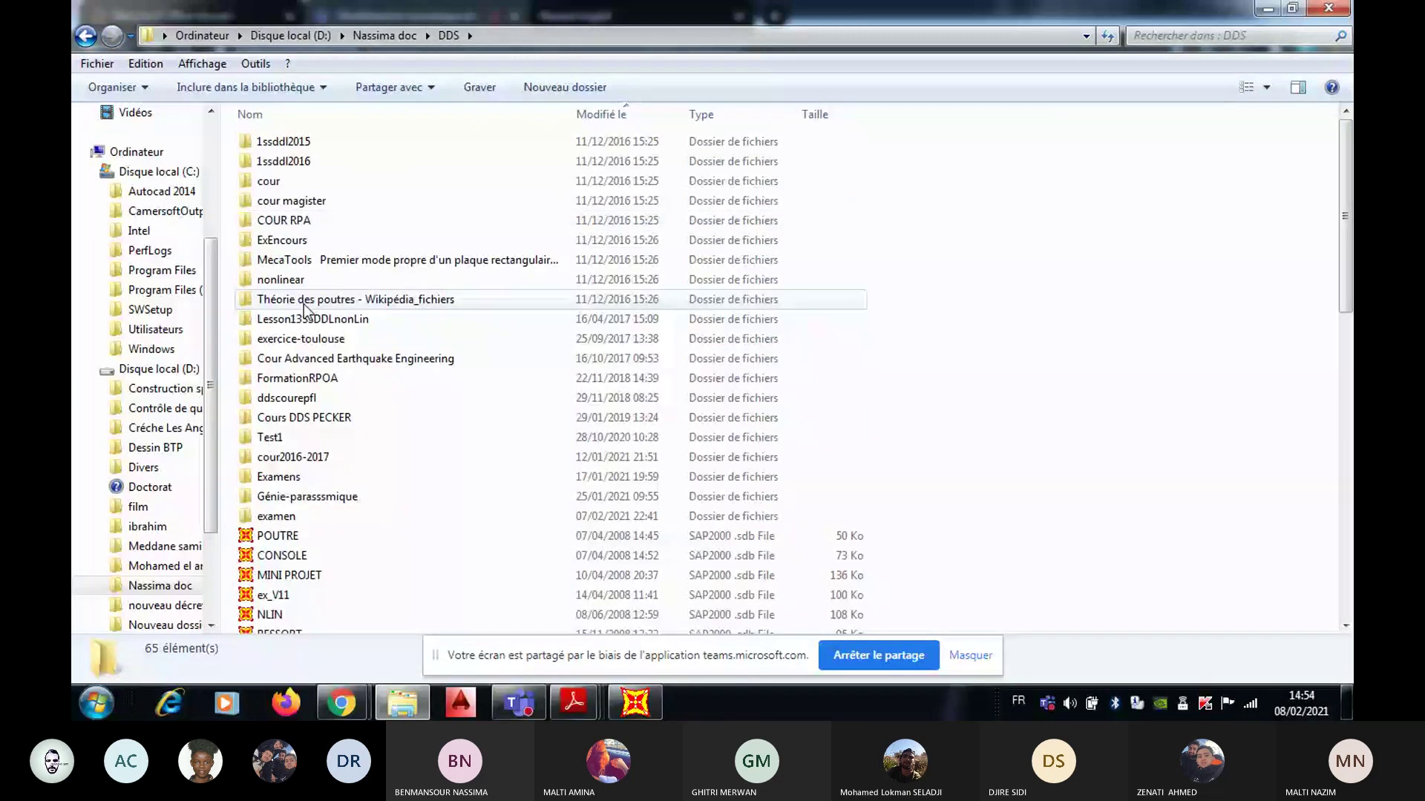
double_click(318, 380)
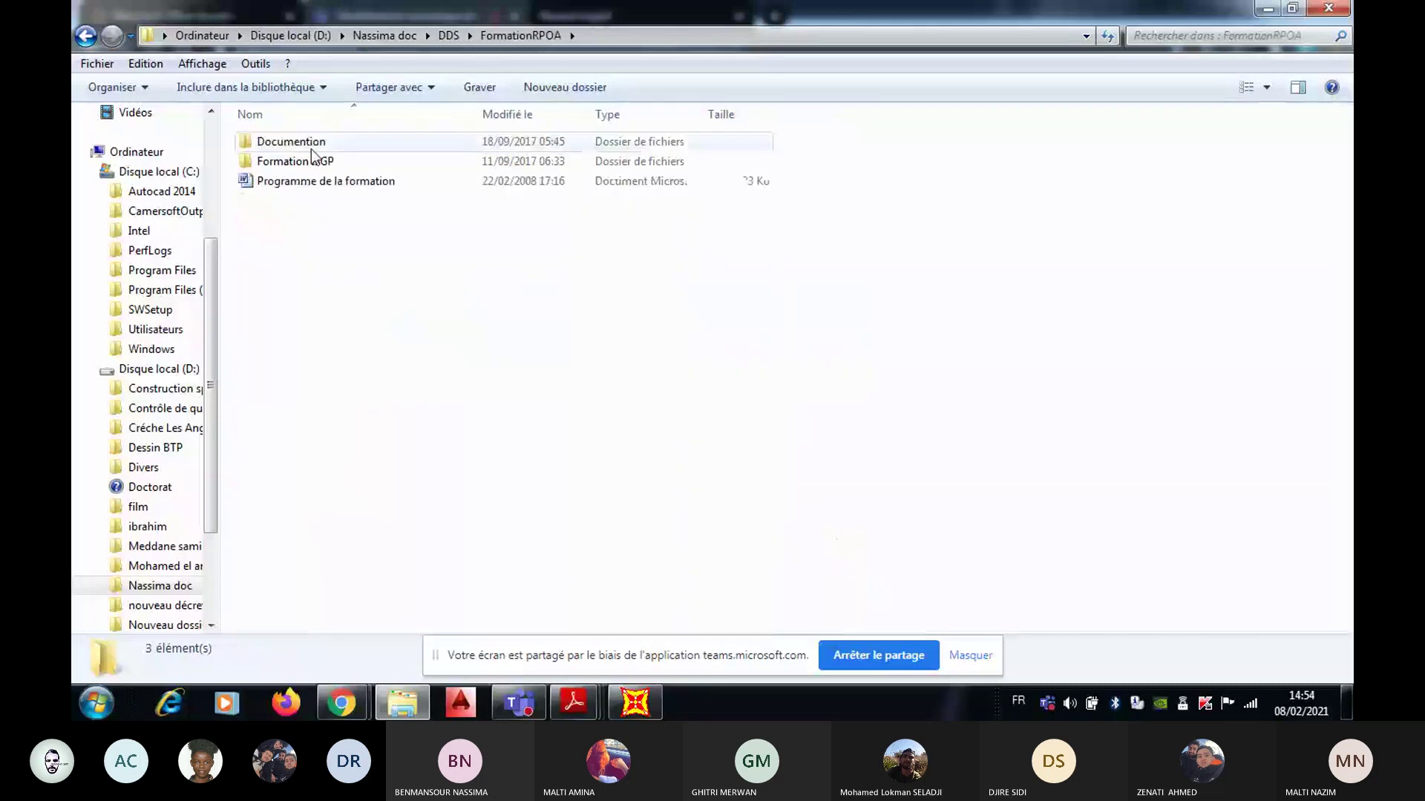
left_click(311, 148)
double_click(311, 149)
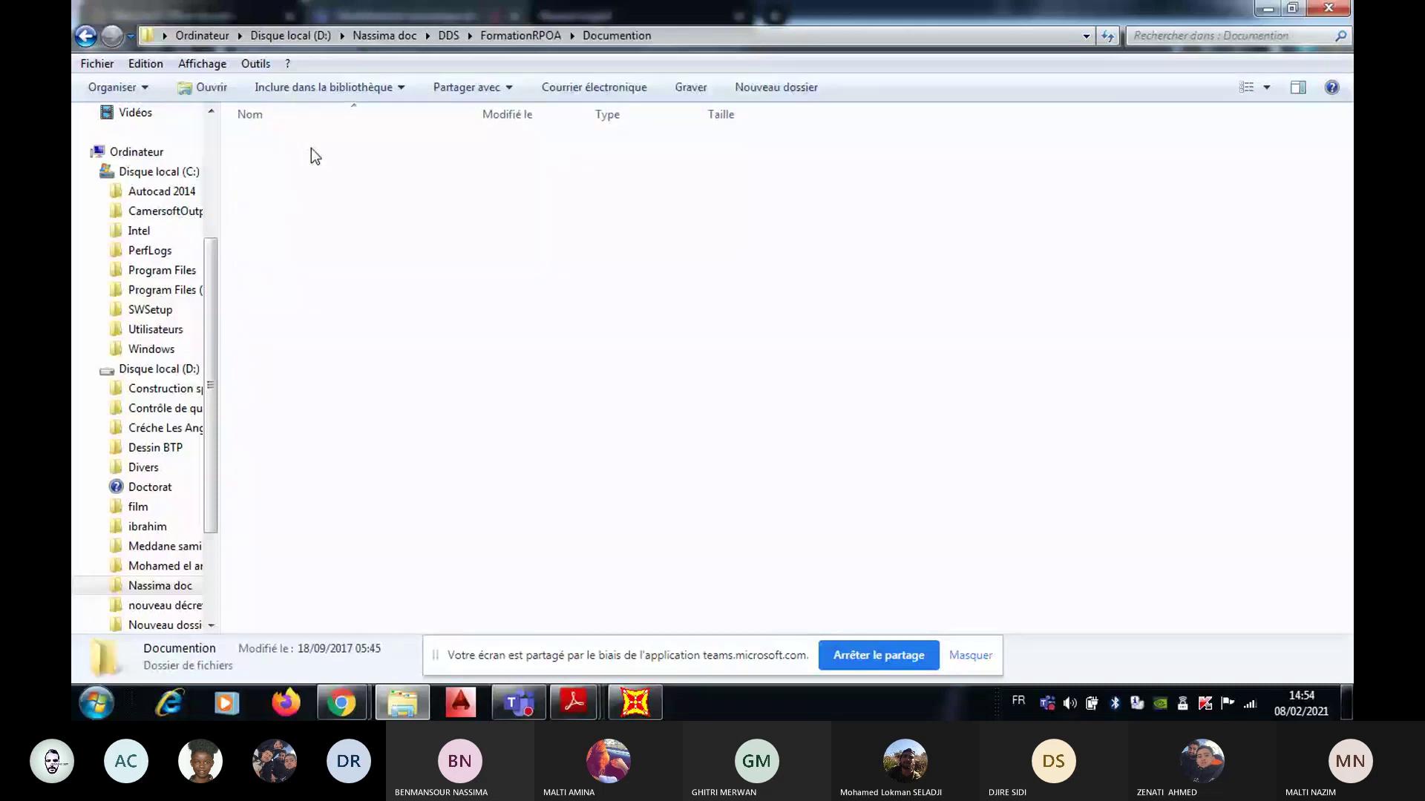